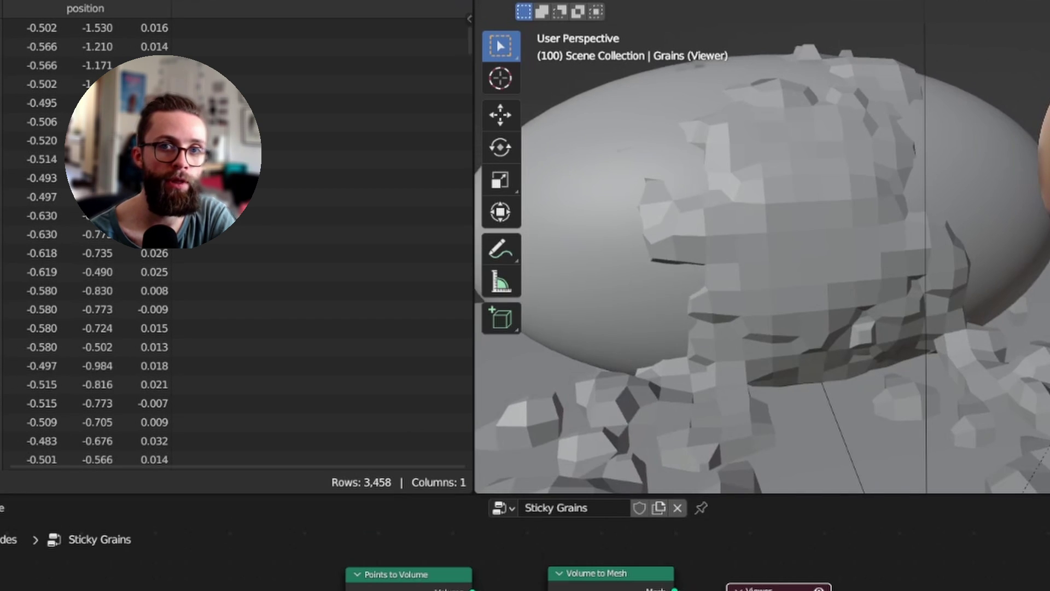
Step: Add a Set Shade Smooth node to the Sticky Grains node tree and play the simulation
key(shift+a)
click(743, 567)
text(set sha)
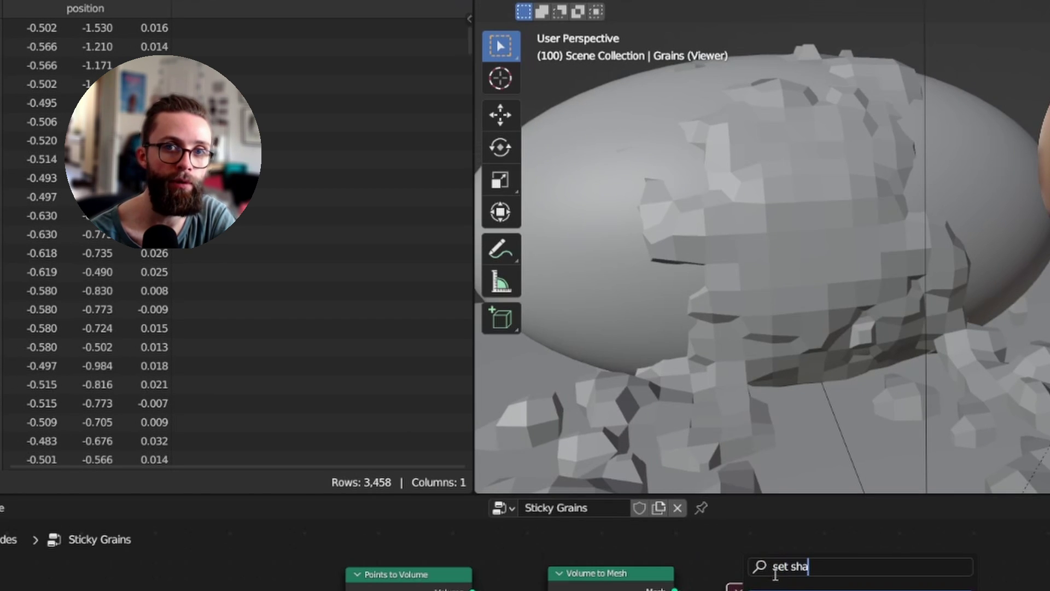
key(Return)
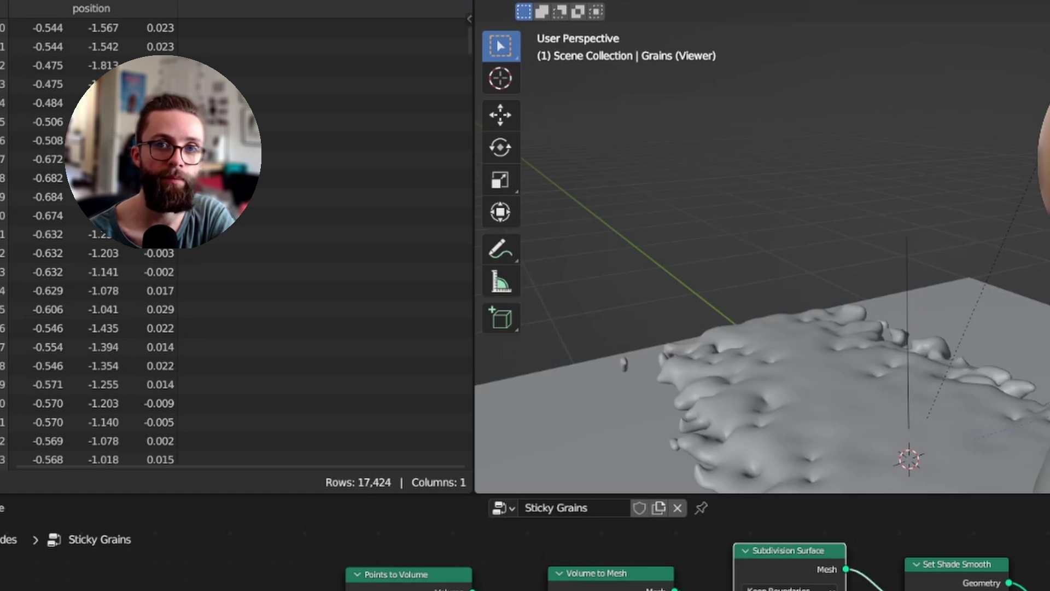
mouse_move(981, 294)
middle_down()
mouse_move(957, 293)
mouse_move(979, 281)
middle_up()
key(space)
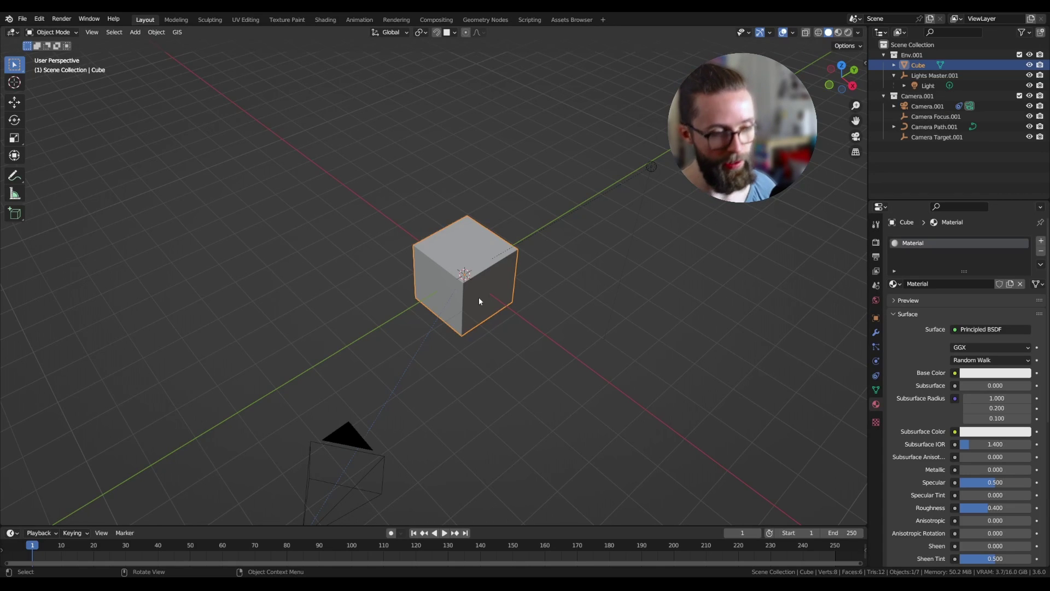
Step: Delete the default cube and add an enlarged plane as the ground
key(Delete)
key(shift+a)
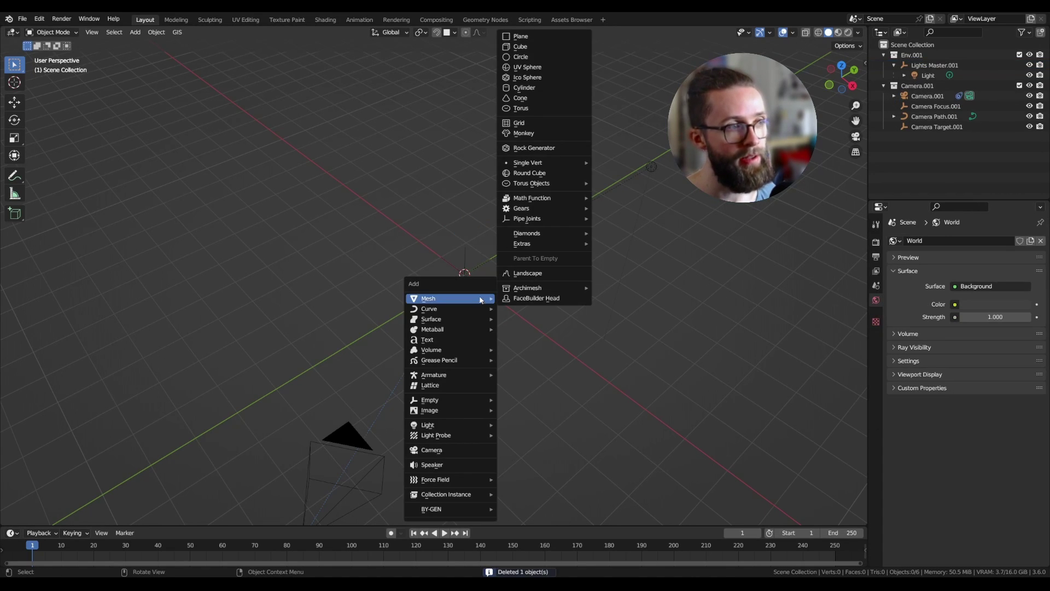
click(539, 37)
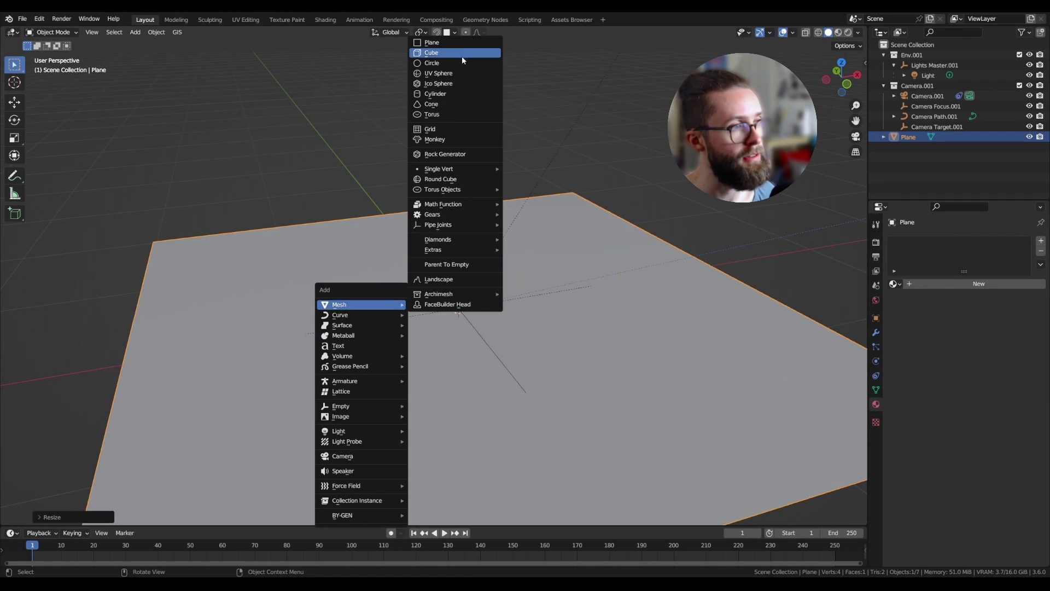
Step: Add a second plane and rename it Grains
click(464, 47)
key(F2)
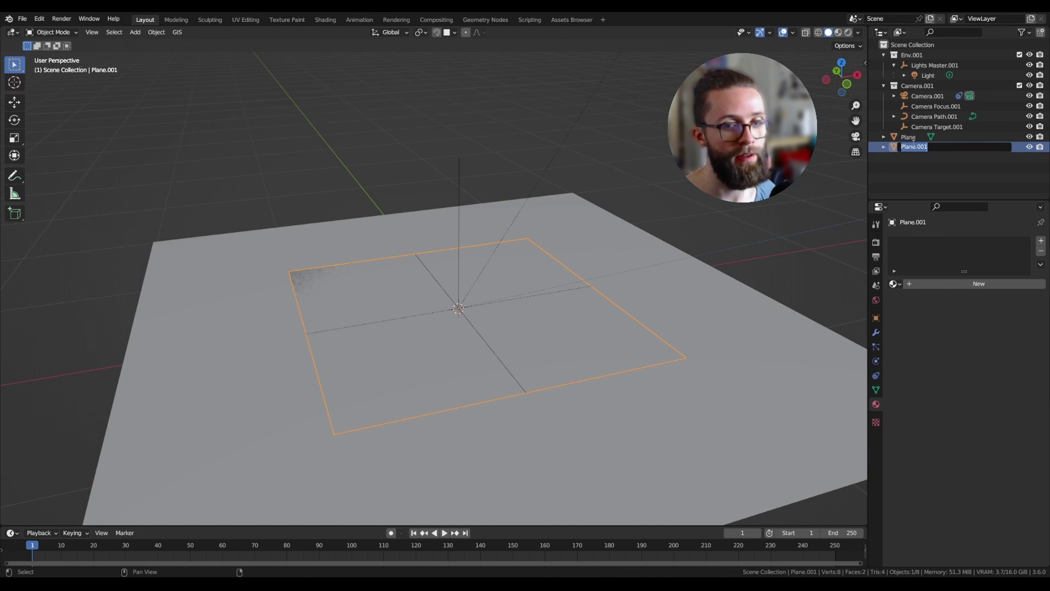
text(Grains)
key(Return)
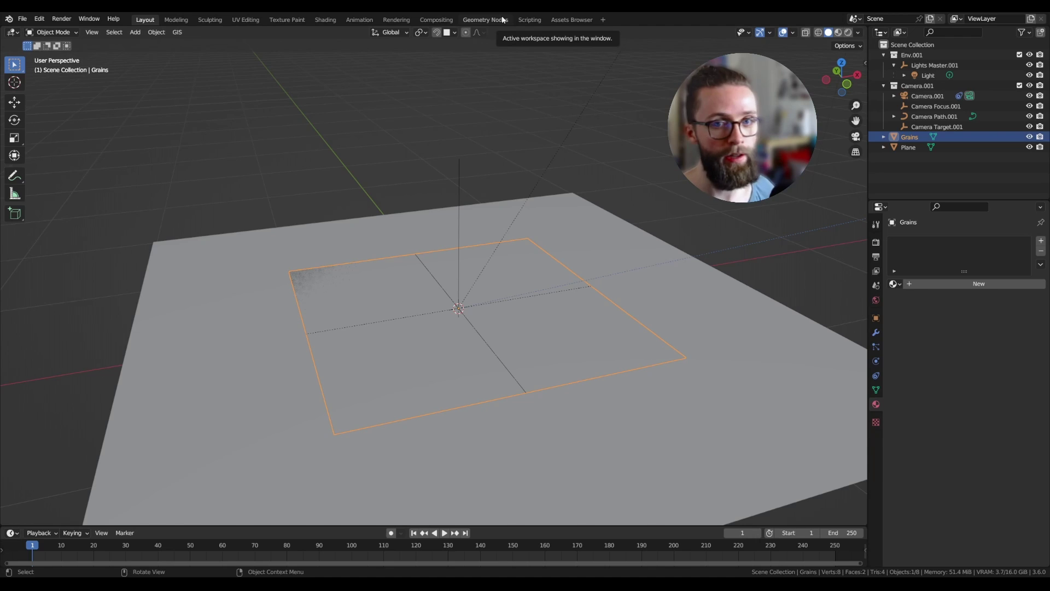
Step: Switch to the Geometry Nodes workspace and create a node tree named Sticky Grains on the Grains object
click(502, 20)
scroll(499, 218, up, 5)
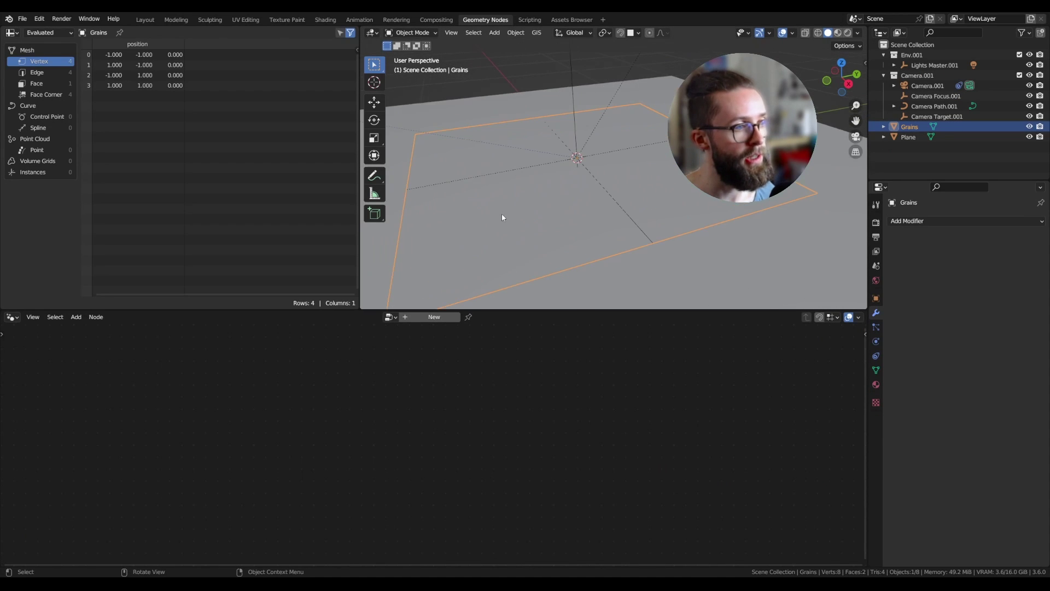
click(432, 319)
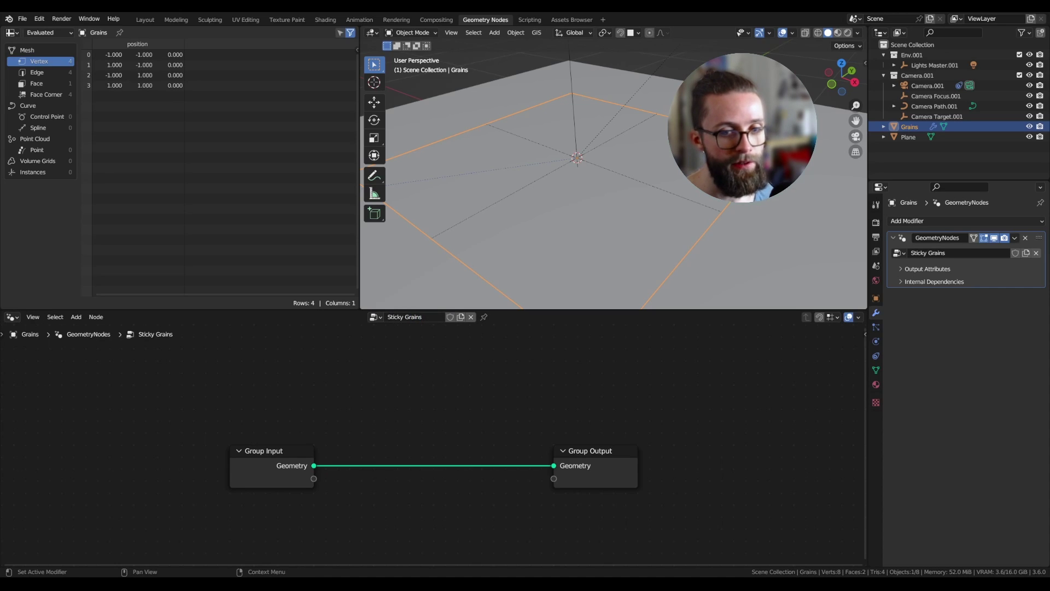
Step: Add a Points node and feed its geometry into the Group Output in place of the original input geometry
scroll(438, 464, up, 1)
middle_drag(444, 499, 453, 481)
text(poin)
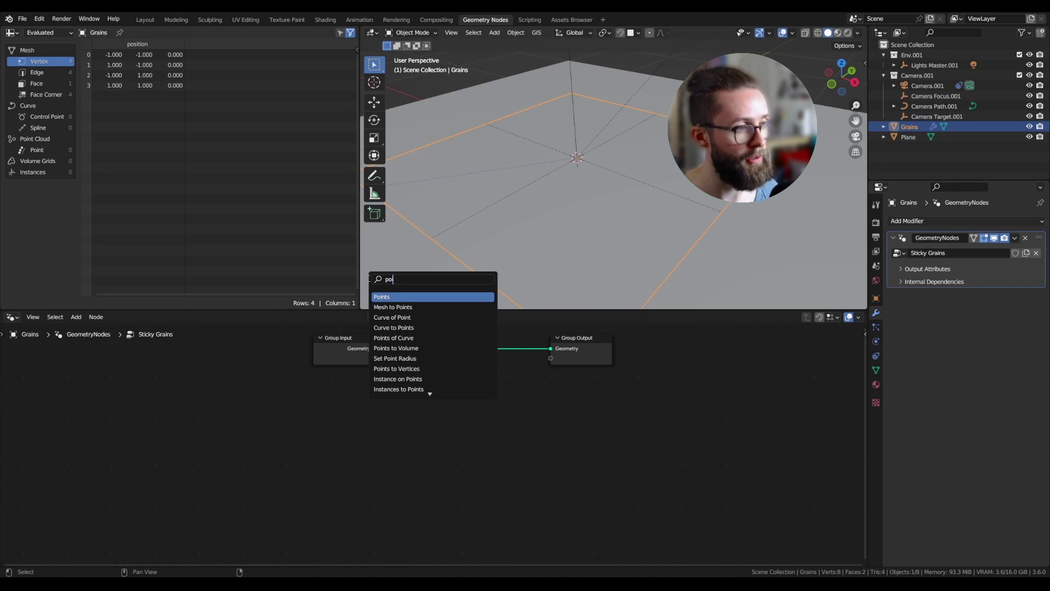
key(Return)
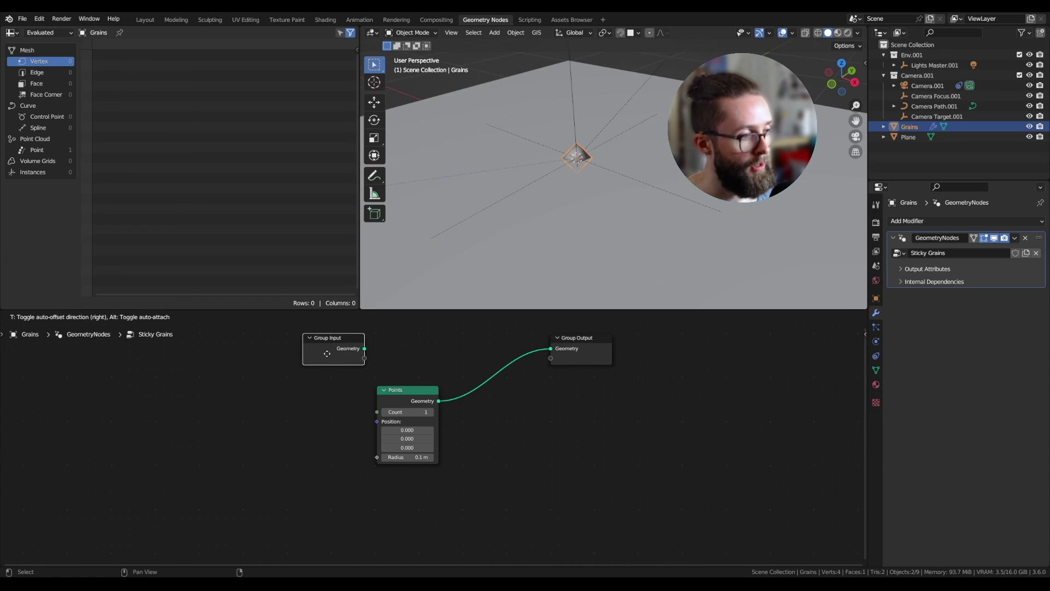
Step: Expose the Points node's Count as a group input and set it to 3000 in the modifier
click(408, 416)
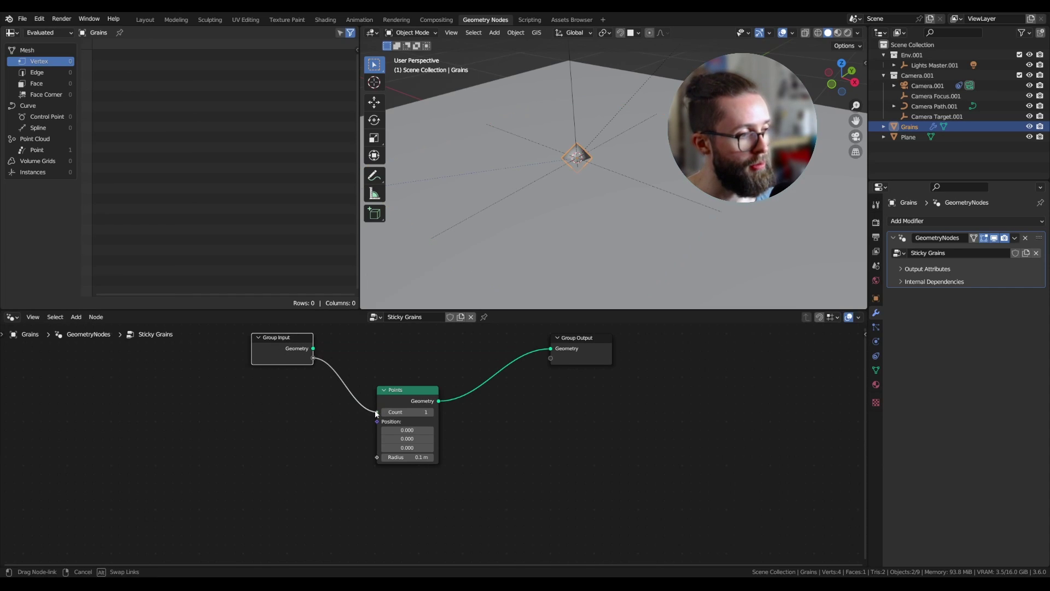
drag(376, 414, 377, 412)
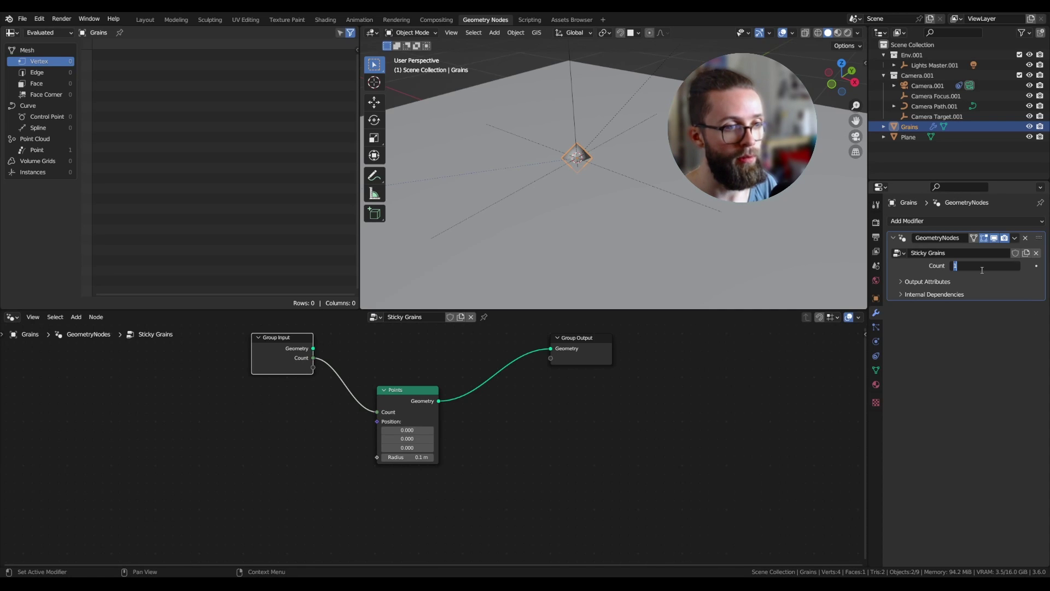
key(Return)
middle_drag(323, 436, 368, 430)
drag(326, 352, 278, 353)
Step: Add a Random Value node beside the Points node
middle_drag(378, 418, 475, 392)
key(shift+a)
text(vec)
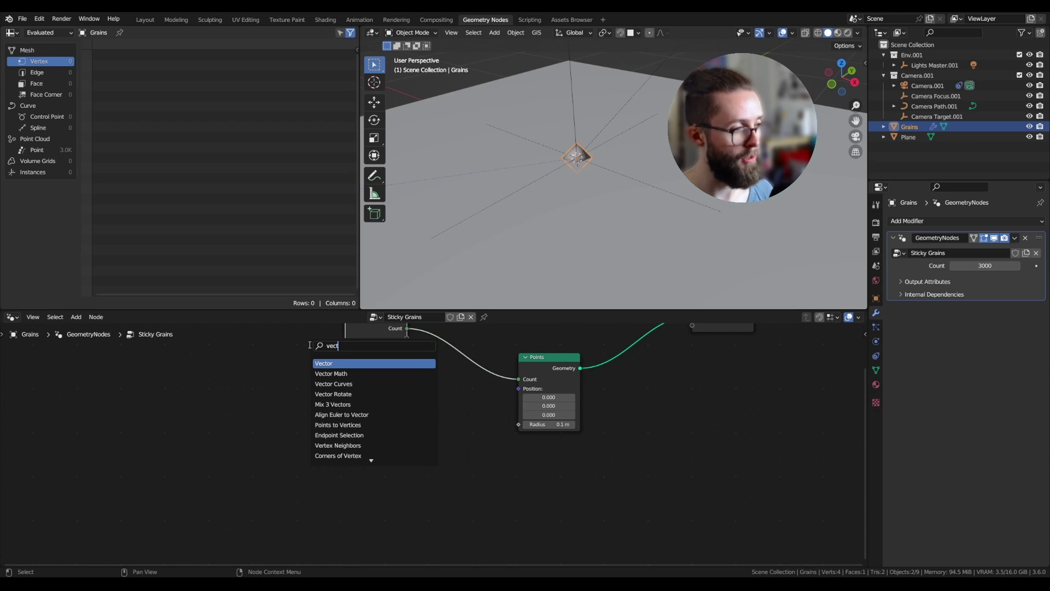
text(t)
key(BackSpace)
key(BackSpace)
key(BackSpace)
key(BackSpace)
text(rand)
click(325, 362)
click(323, 385)
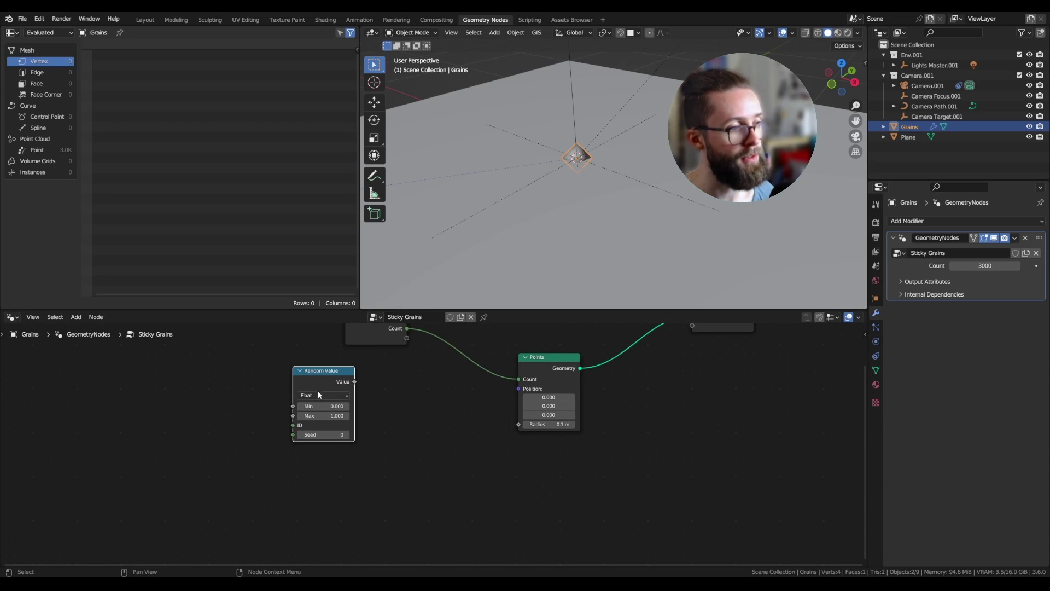
Step: Make the Random Value a Vector with Min -1, -1, 0 and Max 1, 1, 0, and connect it to the Points position
click(322, 395)
click(315, 422)
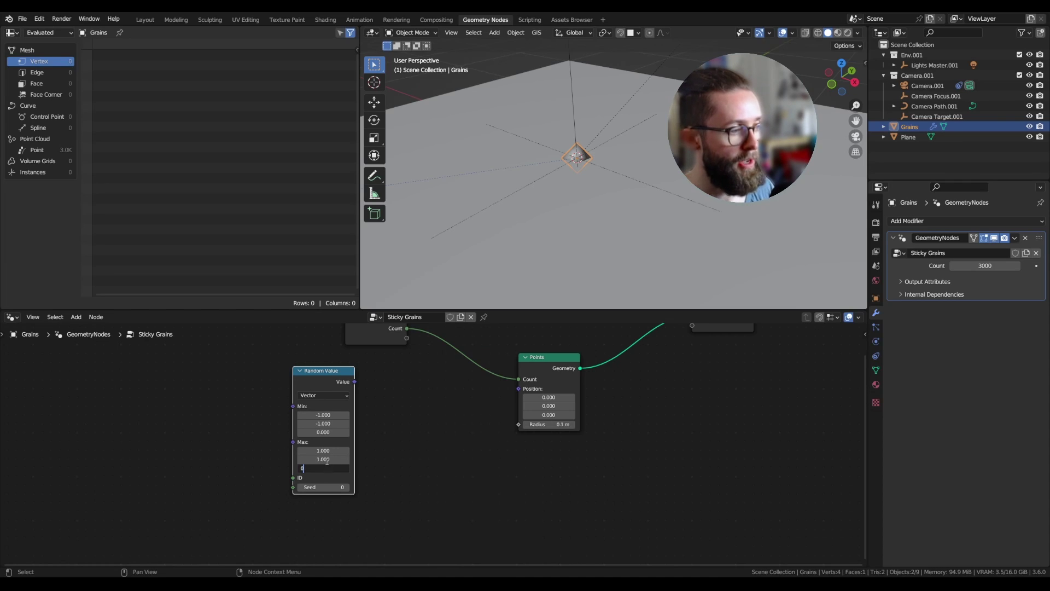
drag(361, 387, 518, 388)
key(Home)
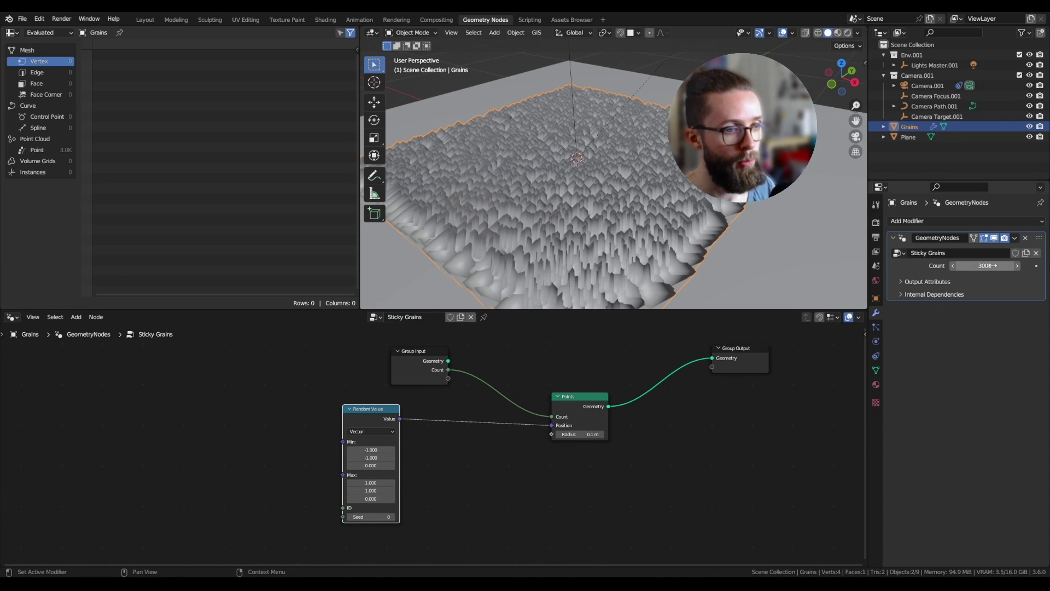
Step: Set the modifier's point Count to 1000
click(993, 265)
text(100)
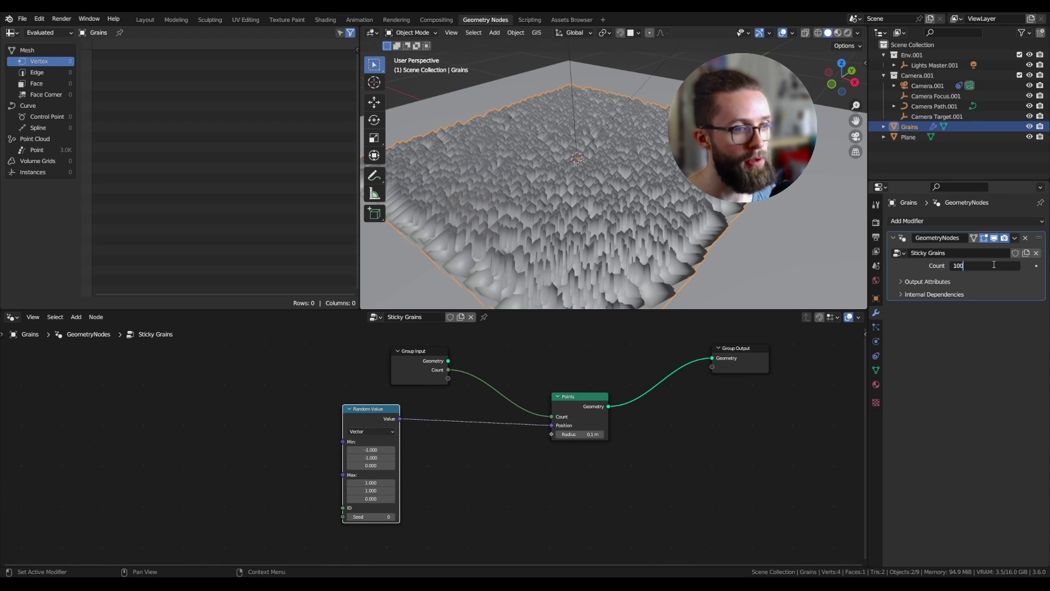
text(0)
key(Return)
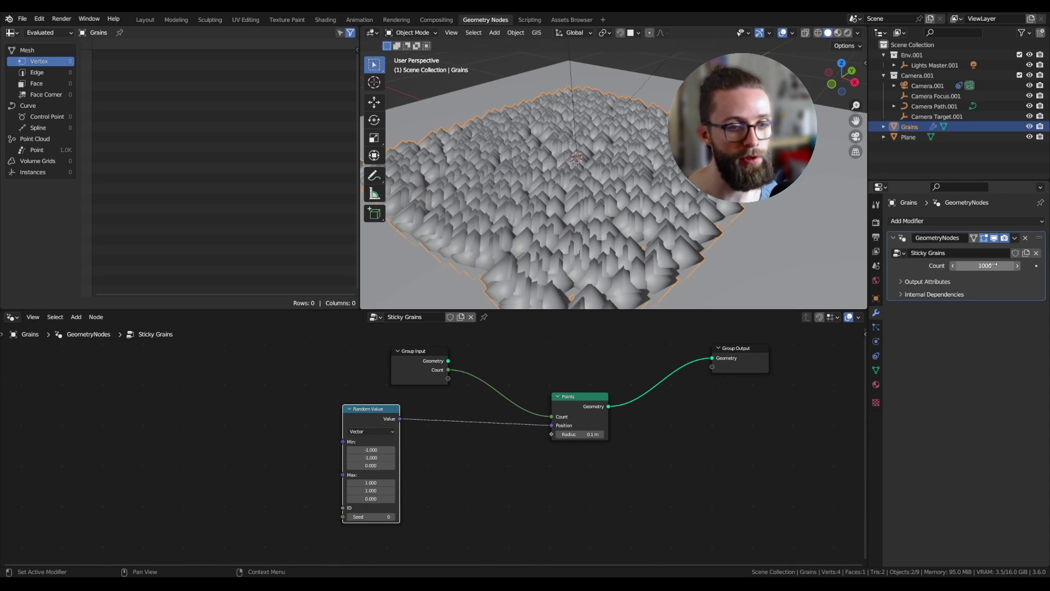
Step: Insert a Vector Math node set to Multiply between the Random Value and the Points position
key(shift+a)
text(vect)
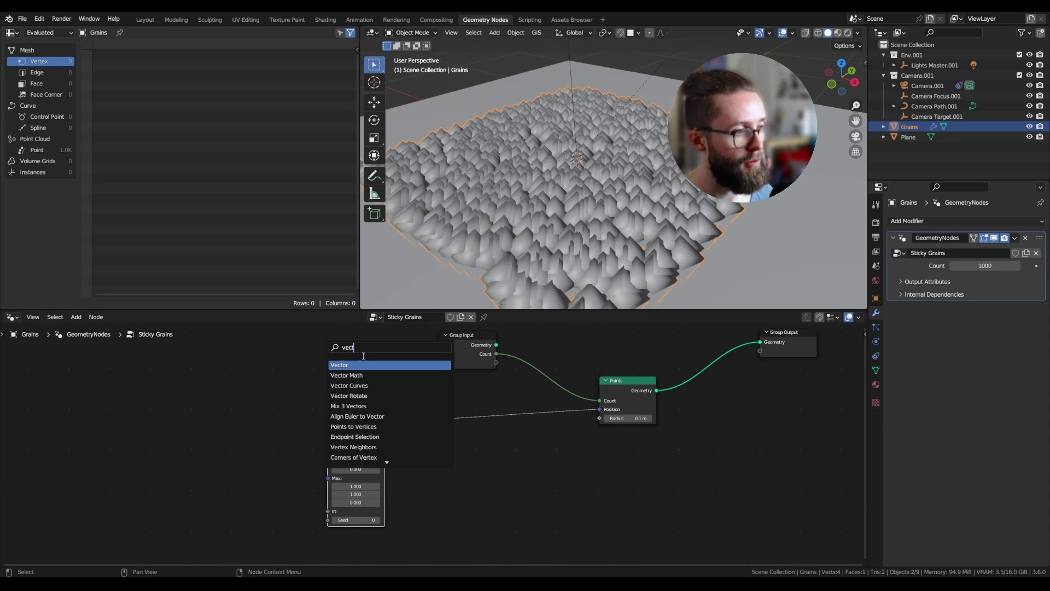
click(352, 375)
click(500, 436)
click(500, 428)
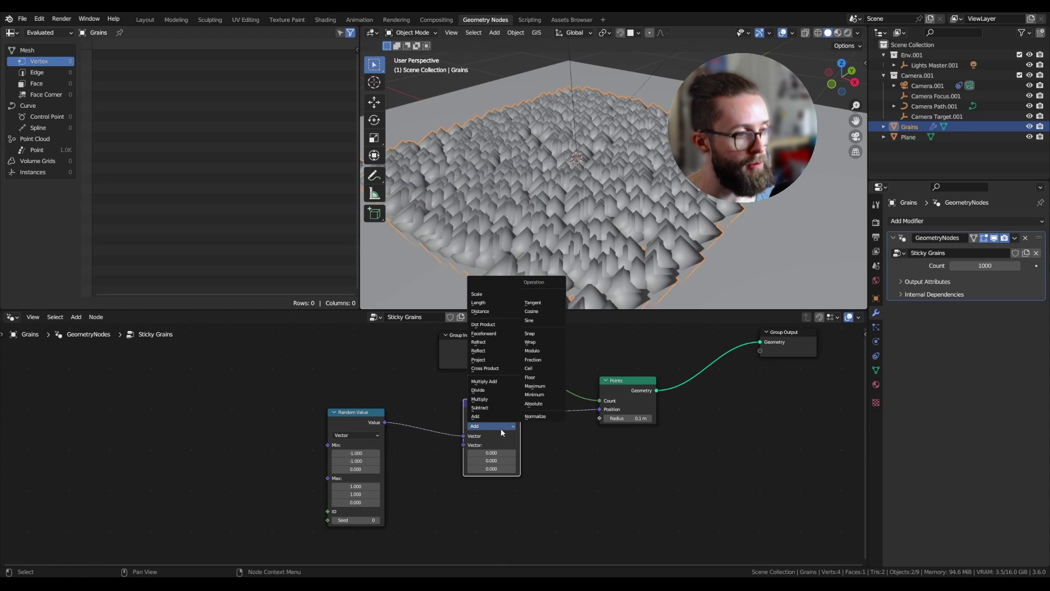
click(479, 399)
Step: Expose the Multiply node's second vector as a group input and set its X to 0.8 and Y to 1.8
drag(478, 361, 465, 445)
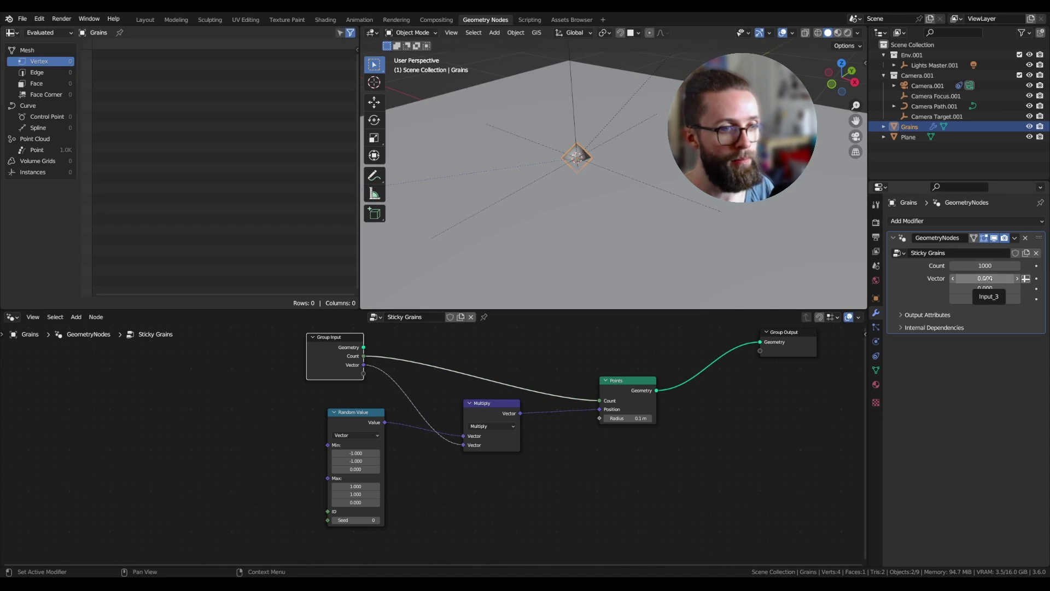
key(Return)
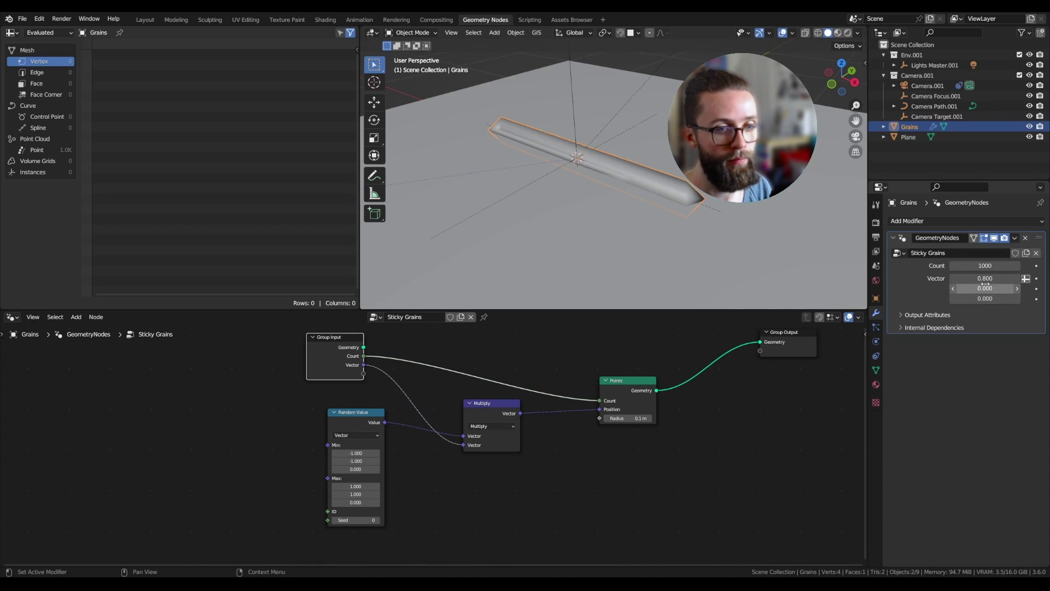
click(987, 288)
text(108)
key(Return)
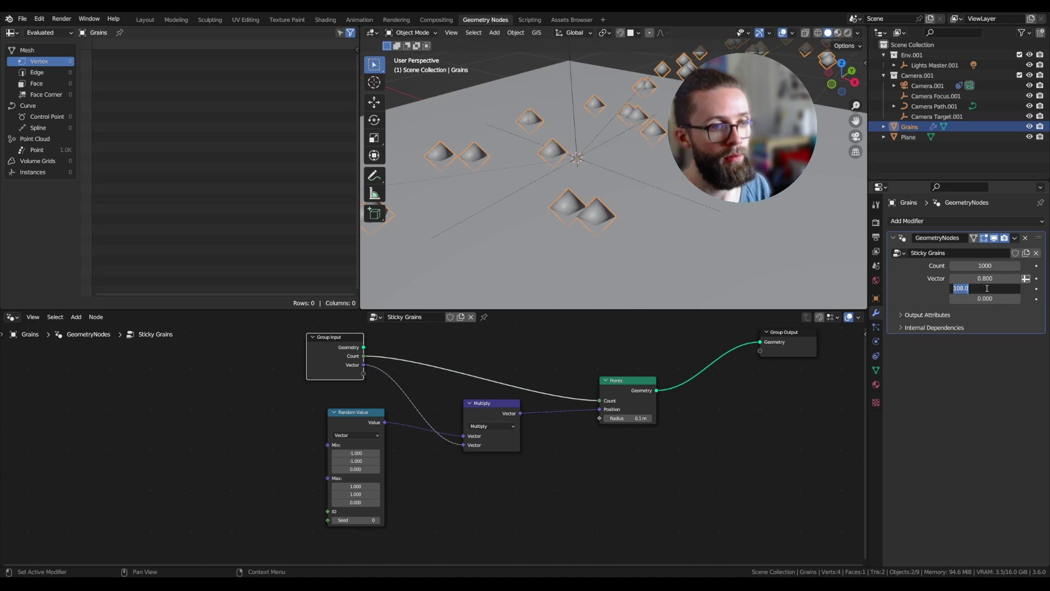
text(1.8)
key(Return)
Step: Insert a Vector Curves node between the Random Value and Multiply nodes
key(shift+a)
text(vec)
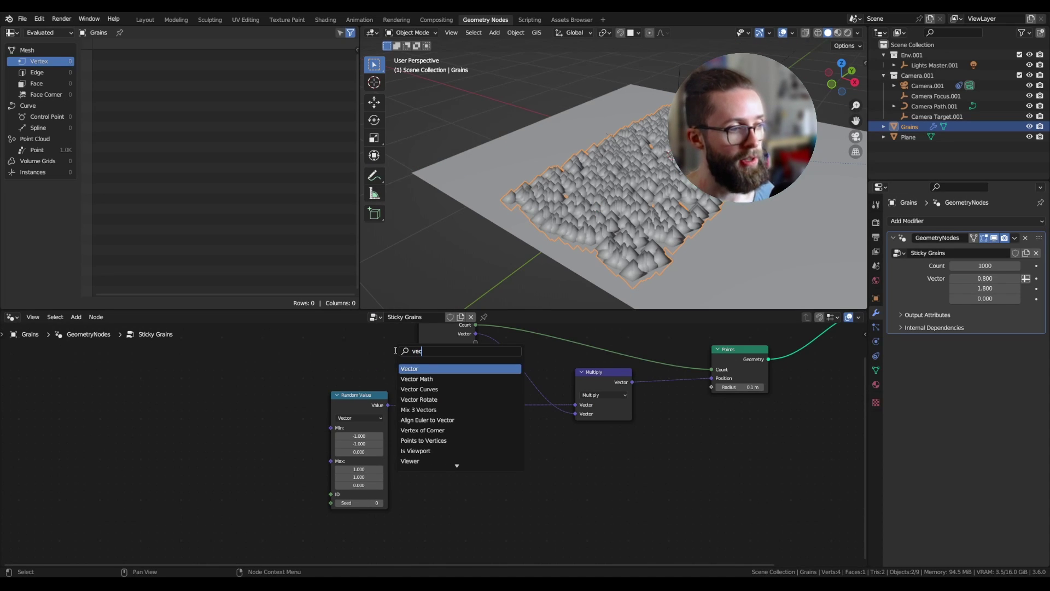
key(Down)
key(Down)
key(Return)
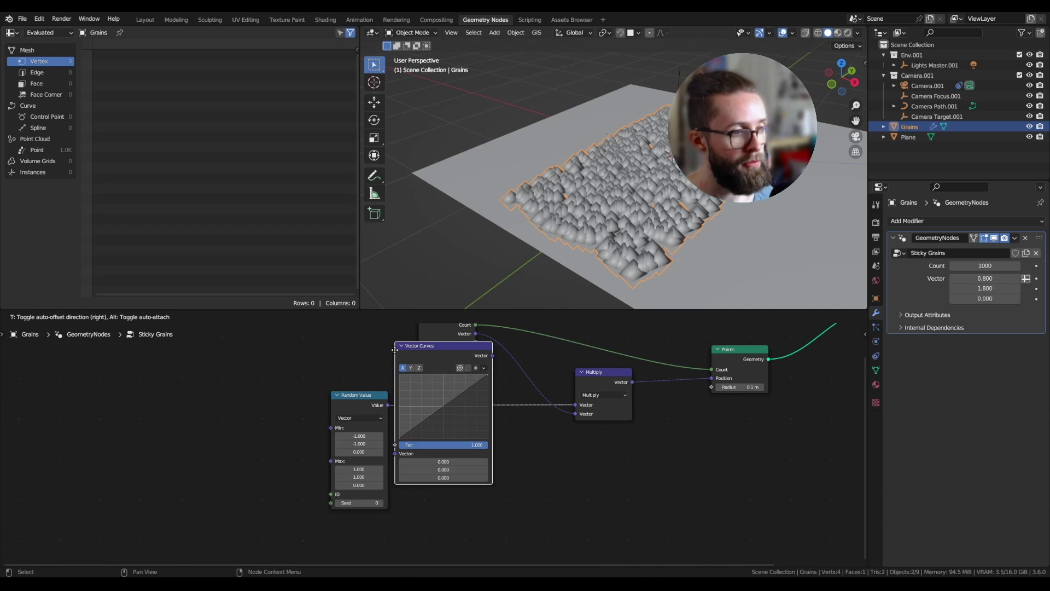
click(417, 381)
Step: Bend the X and Y vector curves flatter in the middle and steeper at both ends, with upper points at about (0.82, 0.49) and (0.72, 0.55)
scroll(502, 420, up, 2)
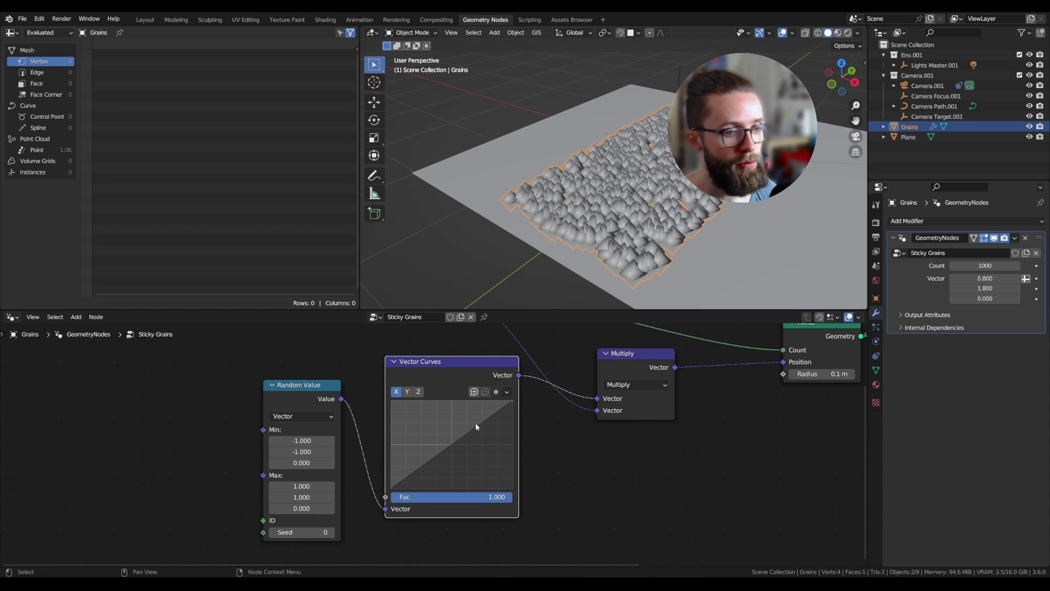
drag(420, 473, 405, 468)
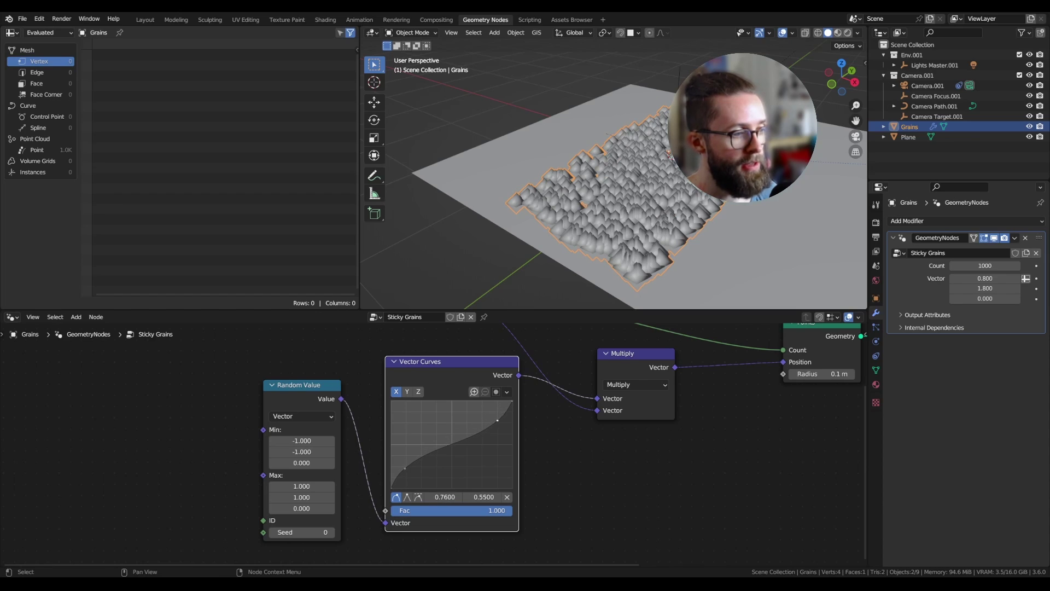
drag(498, 418, 499, 420)
click(407, 391)
drag(406, 468, 406, 464)
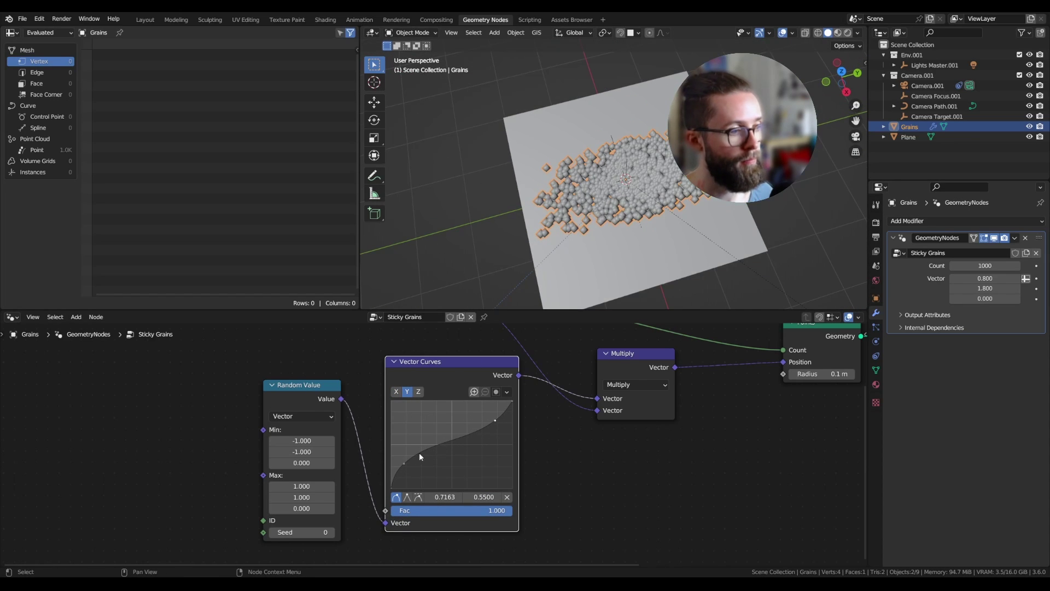
drag(404, 464, 400, 468)
click(397, 390)
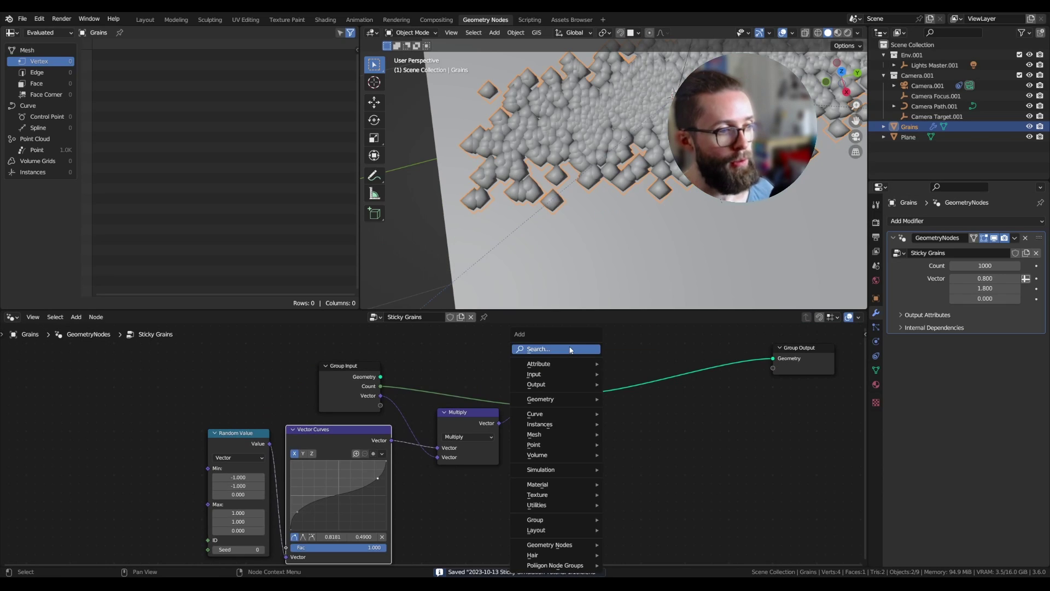
Step: Insert a Set Point Radius node after Points and drive its radius with a float Random Value node
click(570, 347)
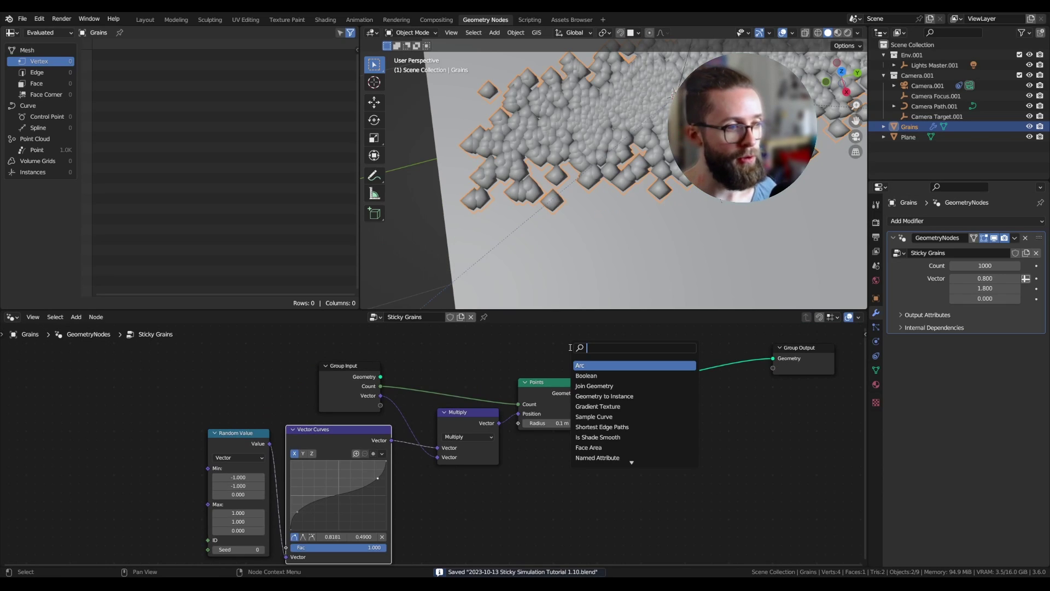
text(radius)
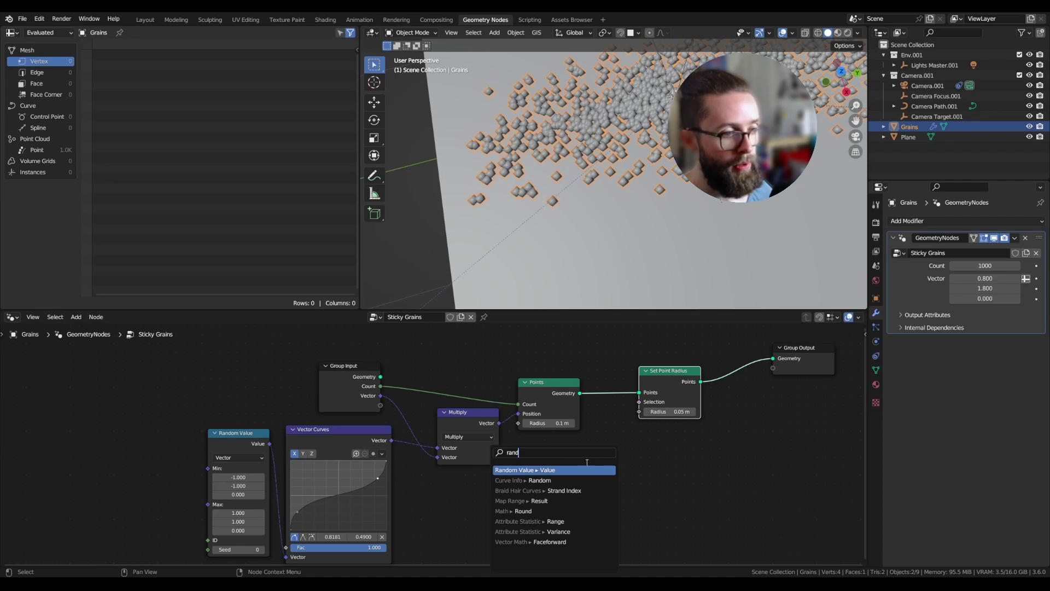
key(Return)
click(547, 466)
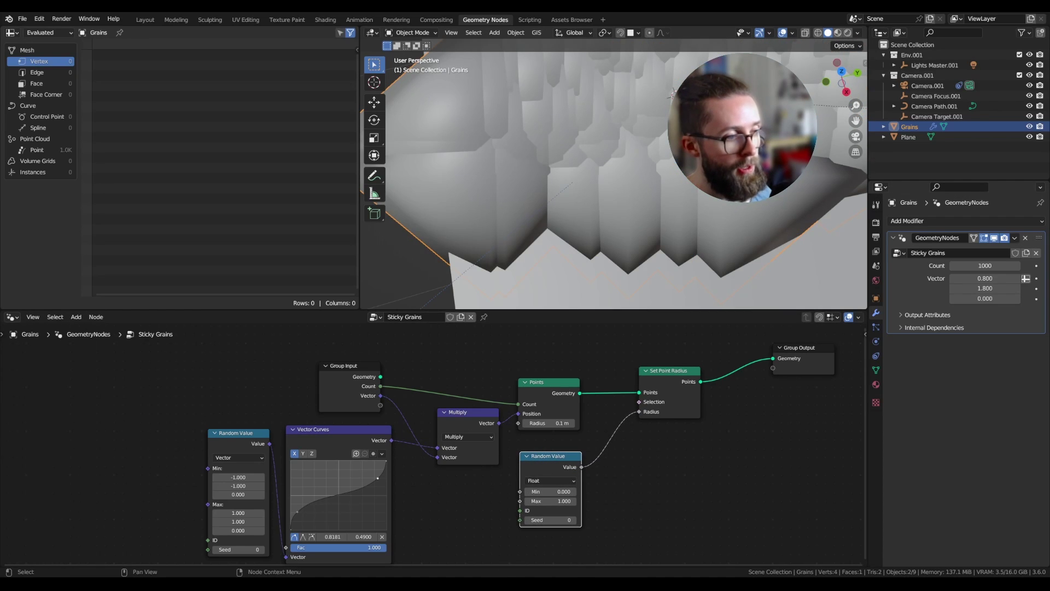
Step: Expose the radius Random Value's Min and Max as group inputs and reposition the Group Input node
mouse_move(380, 405)
mouse_down()
mouse_move(519, 491)
mouse_move(381, 421)
mouse_up()
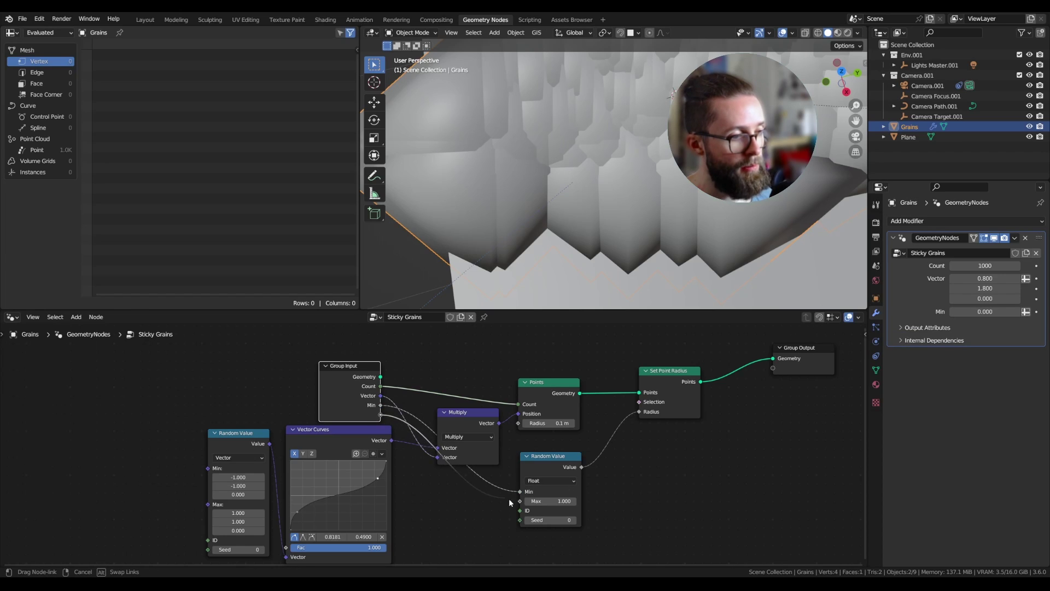
drag(523, 503, 523, 504)
drag(366, 403, 377, 385)
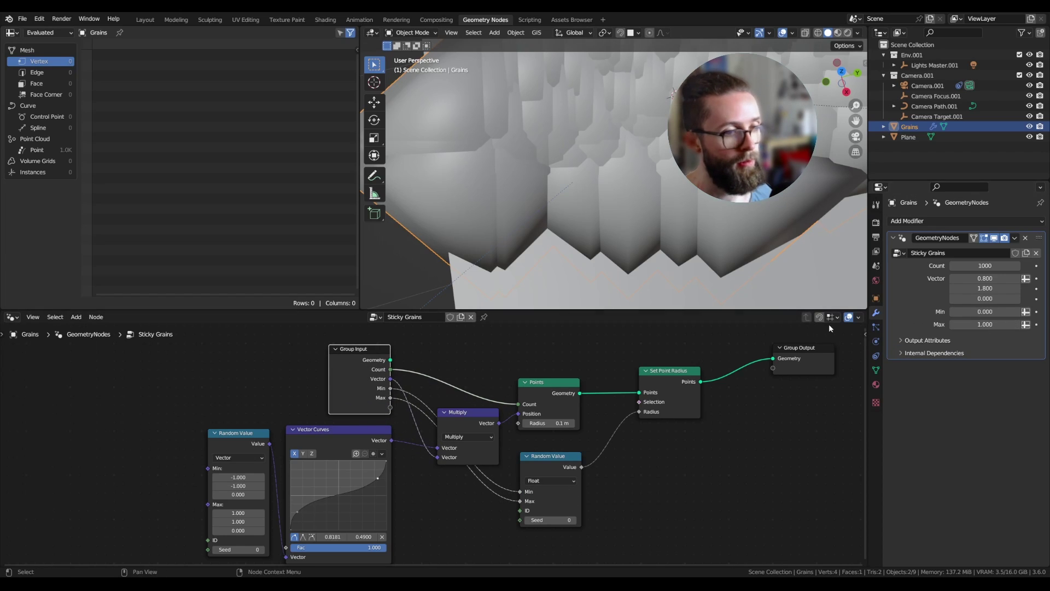
Step: Set the grain radius inputs in the modifier to Min 0.01 and Max 0.08
click(992, 313)
text(0.01)
key(Tab)
text(0.08)
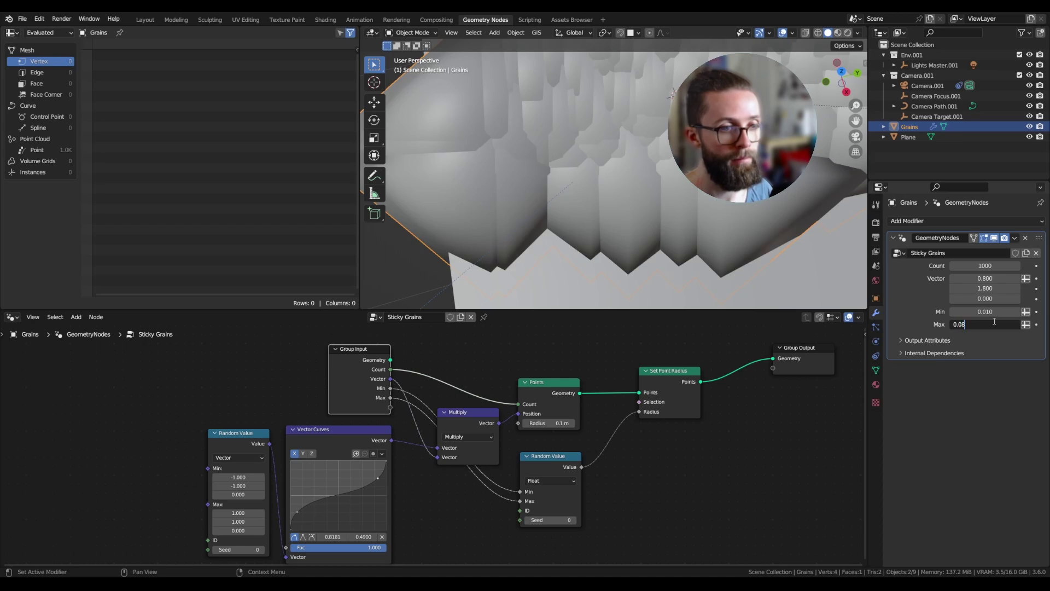
key(Return)
Step: Insert a Set Position node between Set Point Radius and Group Output
middle_drag(681, 226, 624, 224)
key(KP_1)
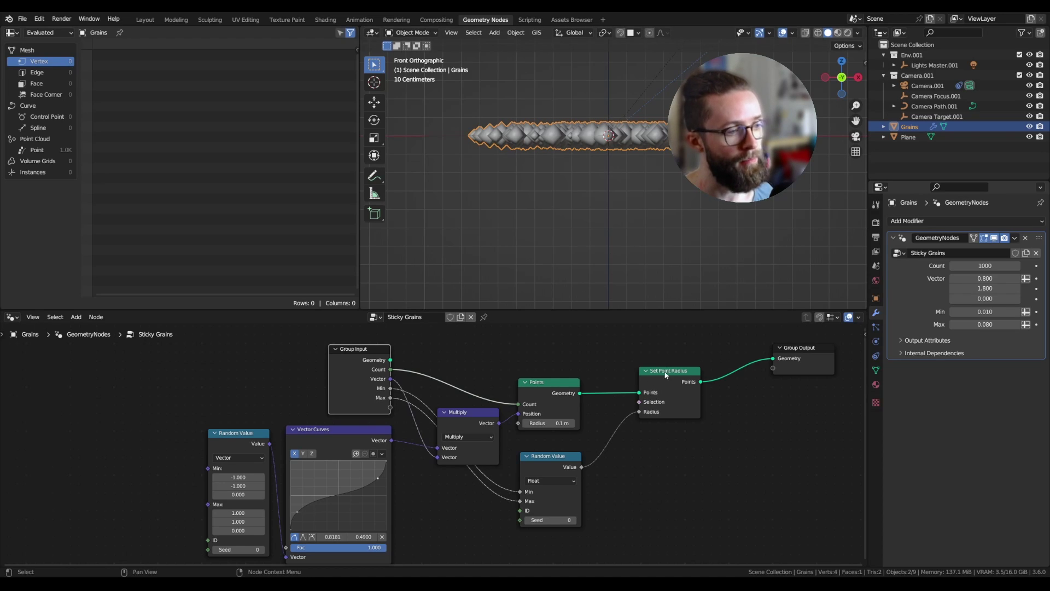
key(shift+a)
text(set po)
click(695, 372)
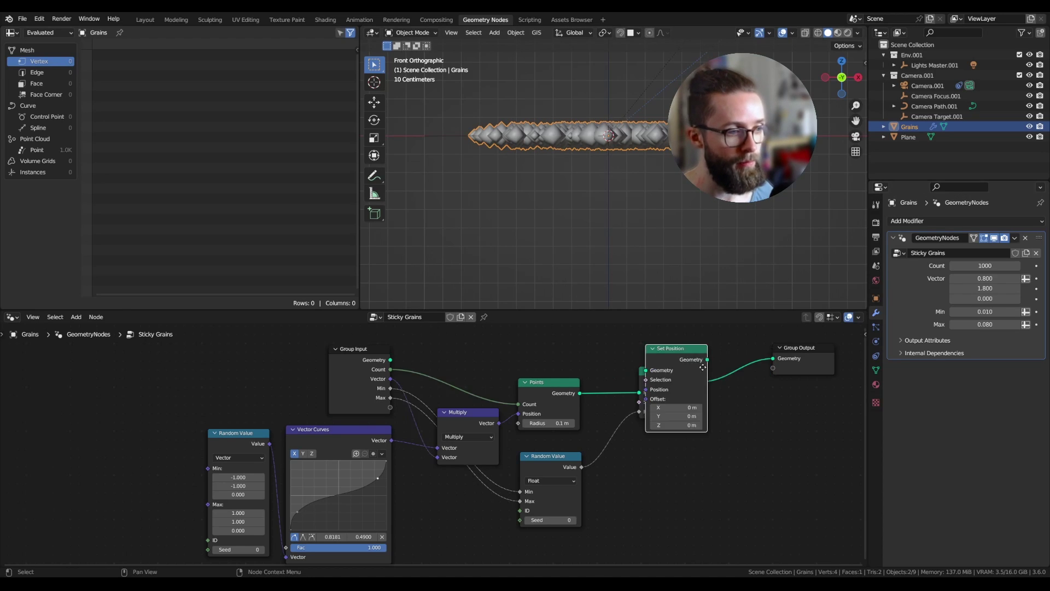
click(740, 378)
Step: Feed the radius Random Value into Z of a Combine XYZ node, connect its vector to Set Position's Offset, and tidy the shared link with a reroute
click(590, 468)
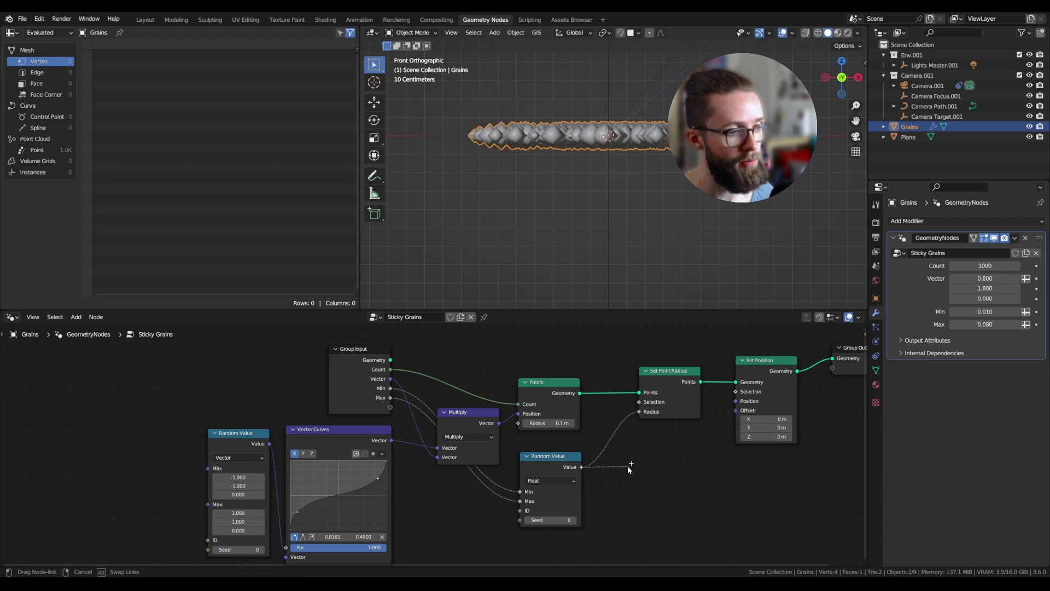
key(shift+a)
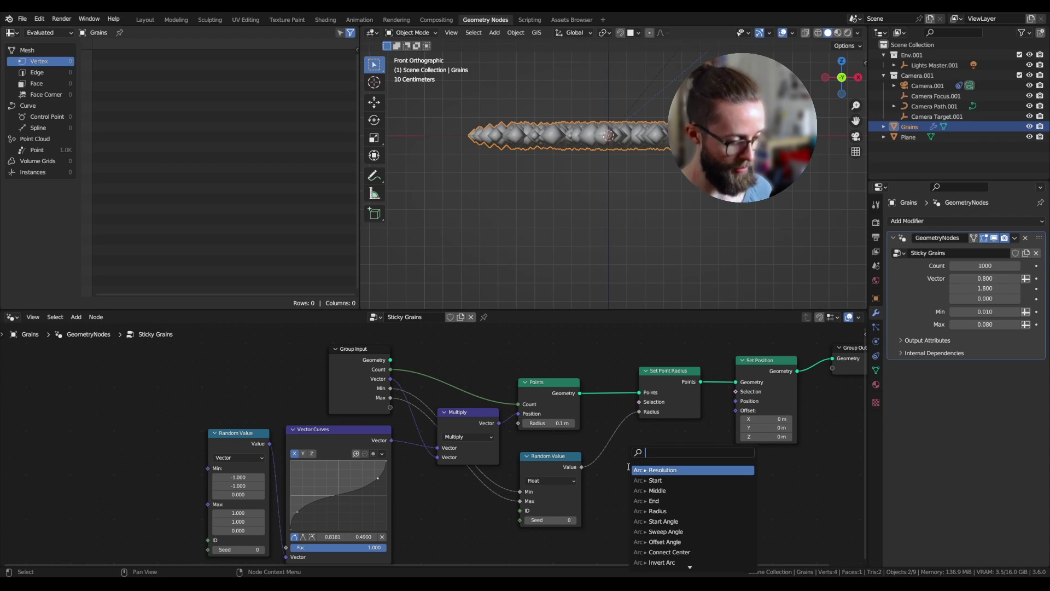
text(comb)
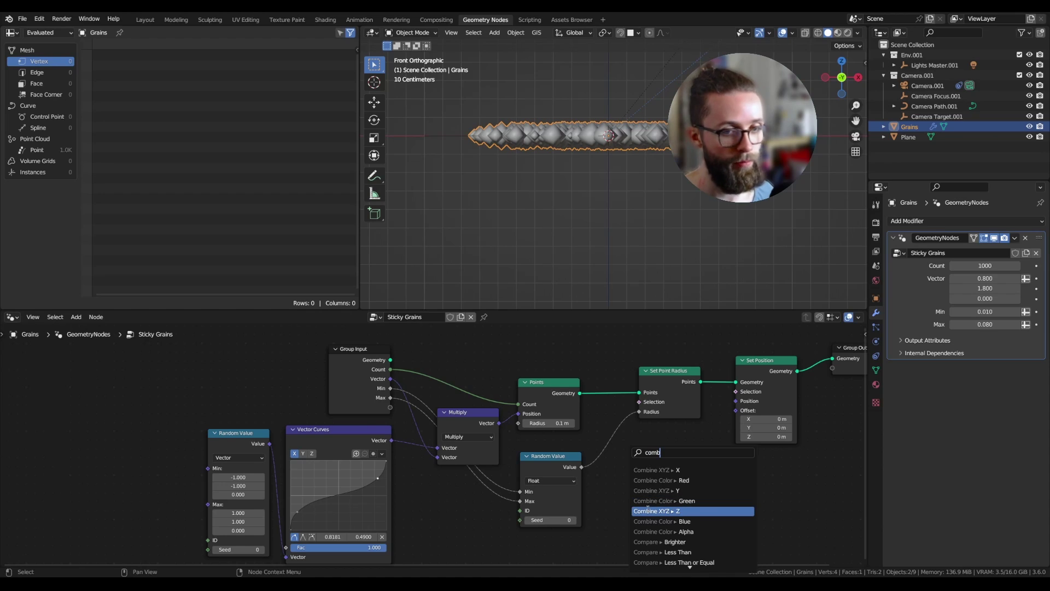
click(647, 495)
click(677, 470)
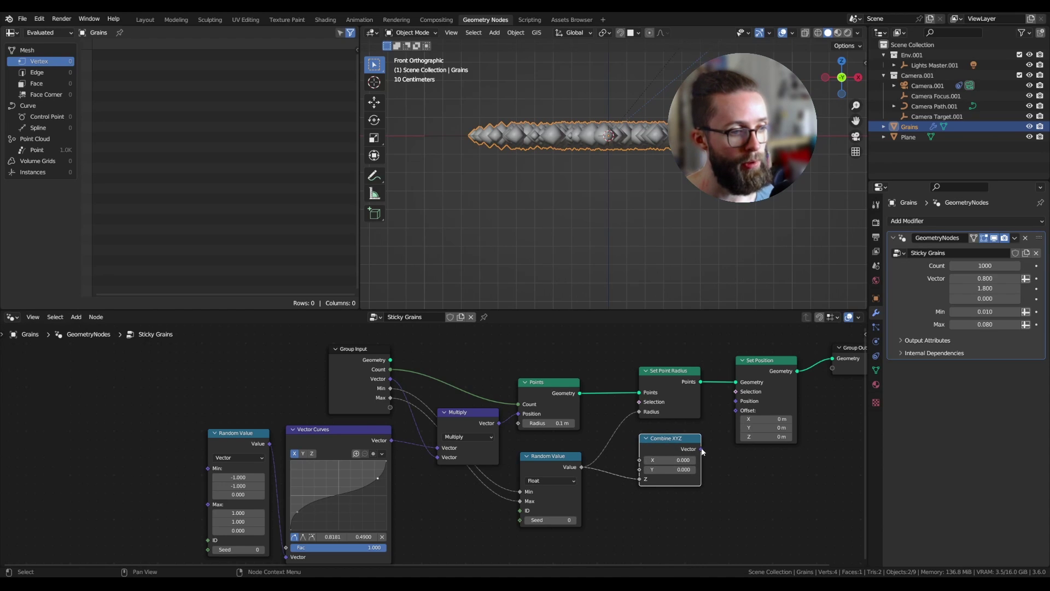
drag(701, 449, 738, 415)
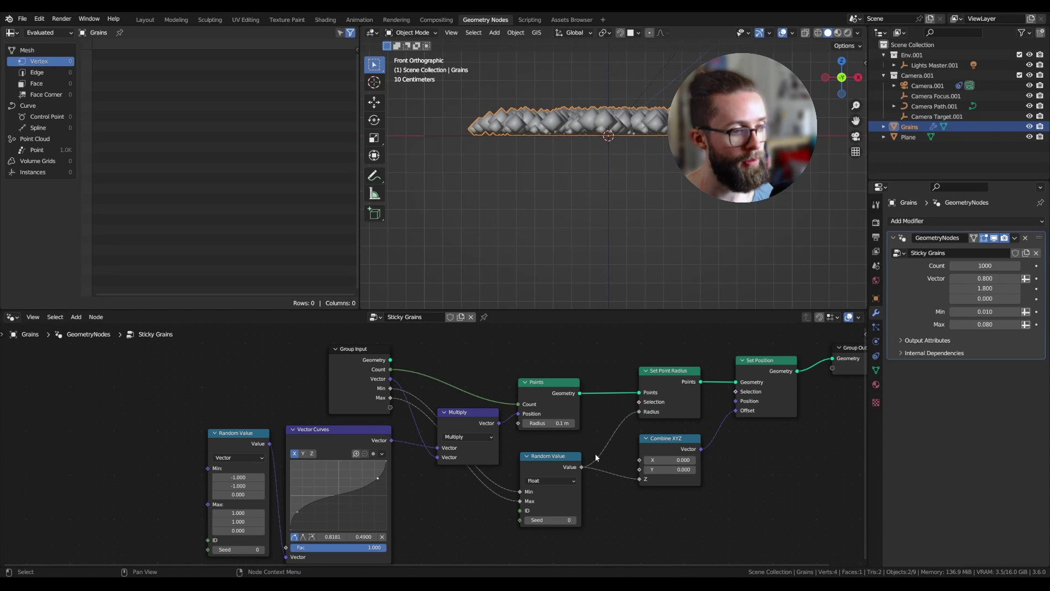
drag(582, 472, 581, 470)
middle_drag(552, 180, 550, 215)
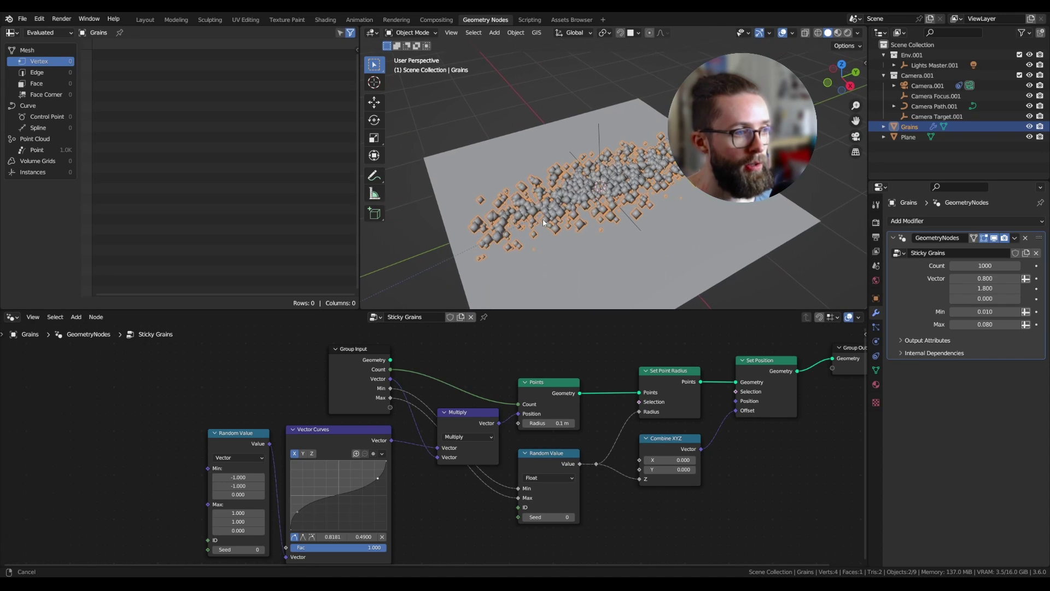
Step: Join all nodes except Group Output in a frame labelled "GENERATE GRAINS"
scroll(533, 389, down, 2)
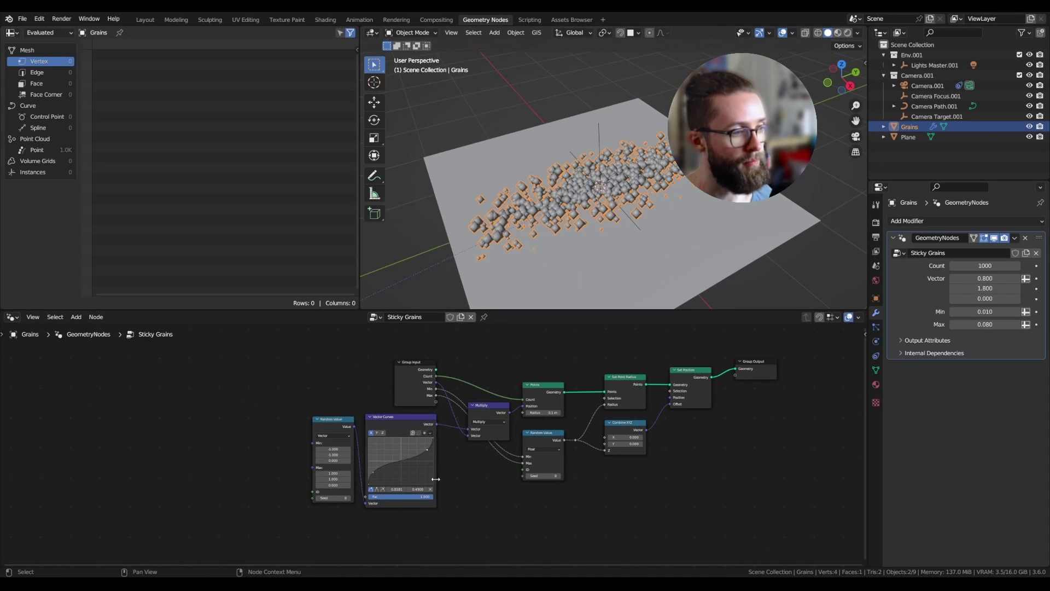
drag(275, 515, 692, 354)
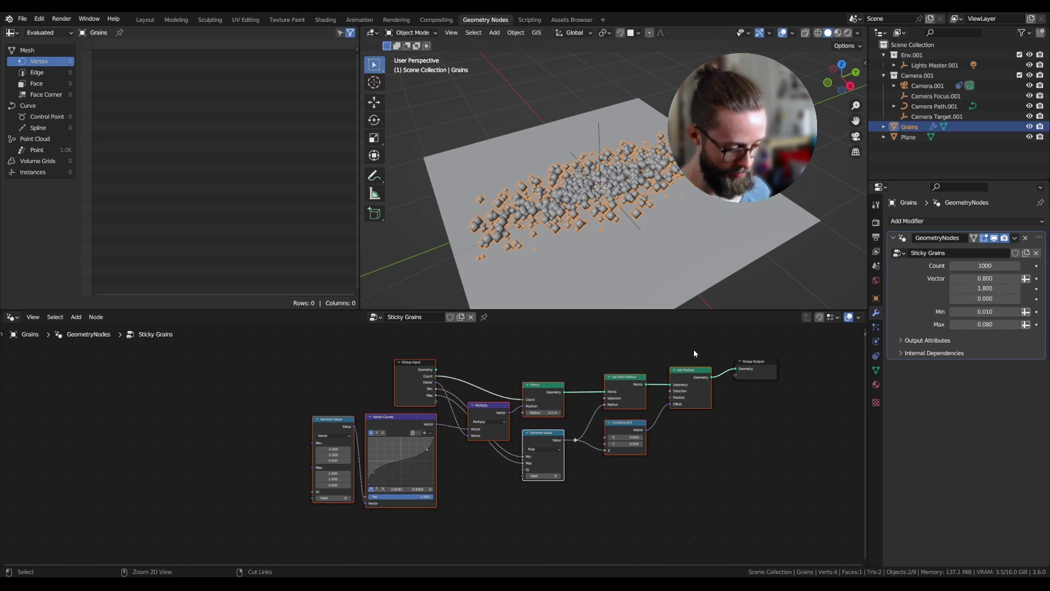
key(ctrl+j)
key(n)
click(806, 376)
text(GENERA)
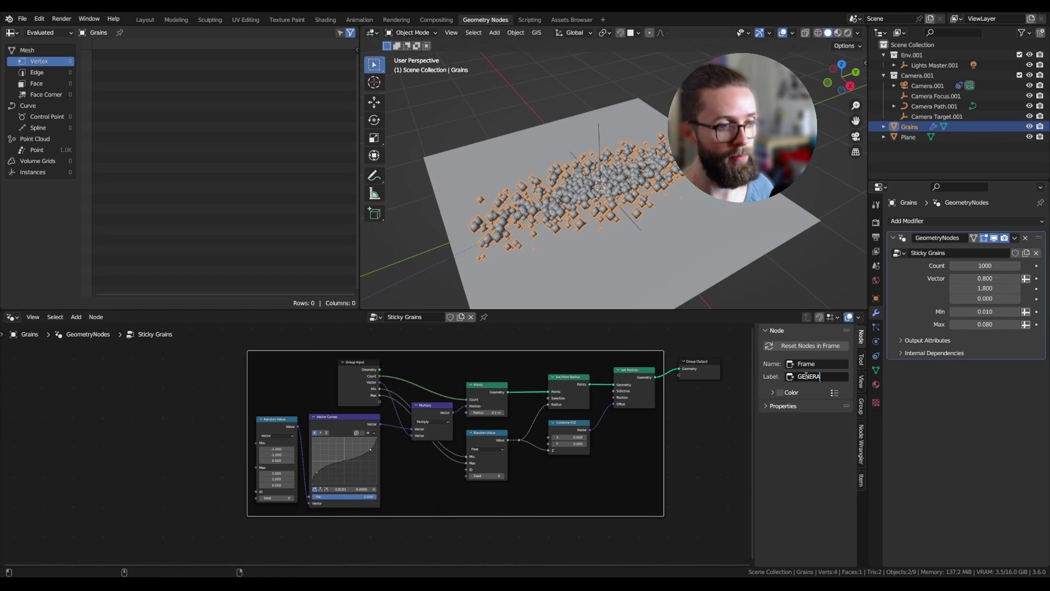
key(BackSpace)
key(BackSpace)
text(NER)
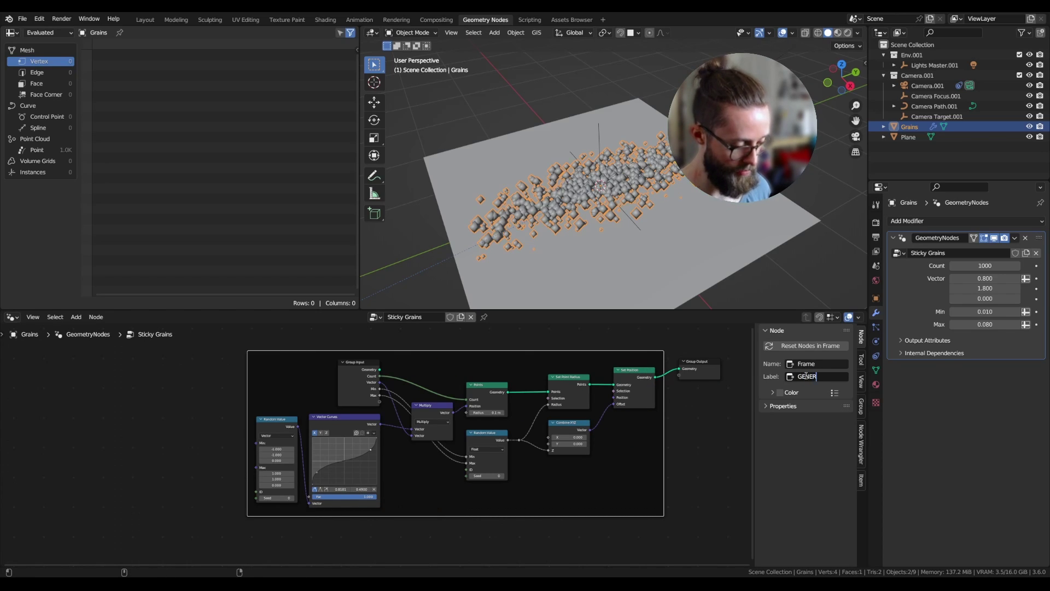
text(ATE GRAIN)
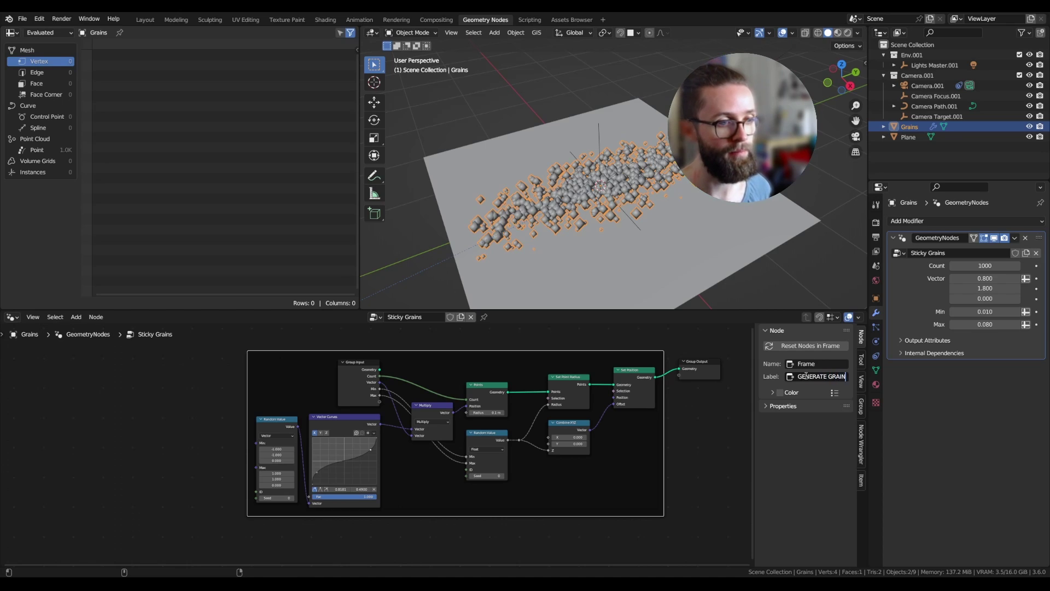
text(S)
key(Return)
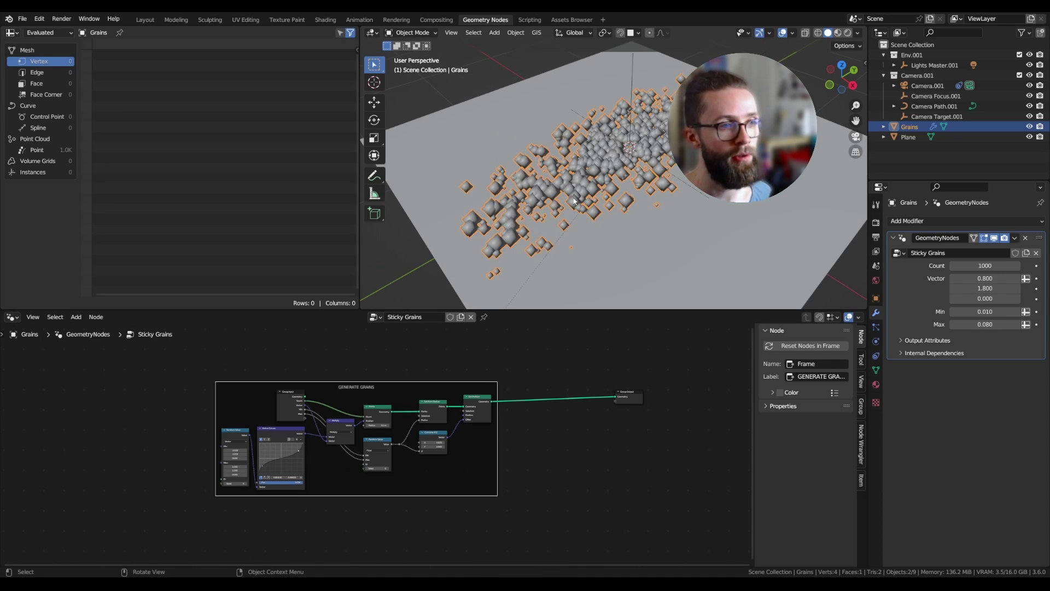
Step: Add a UV sphere at the scene origin
click(483, 112)
click(450, 93)
key(shift+a)
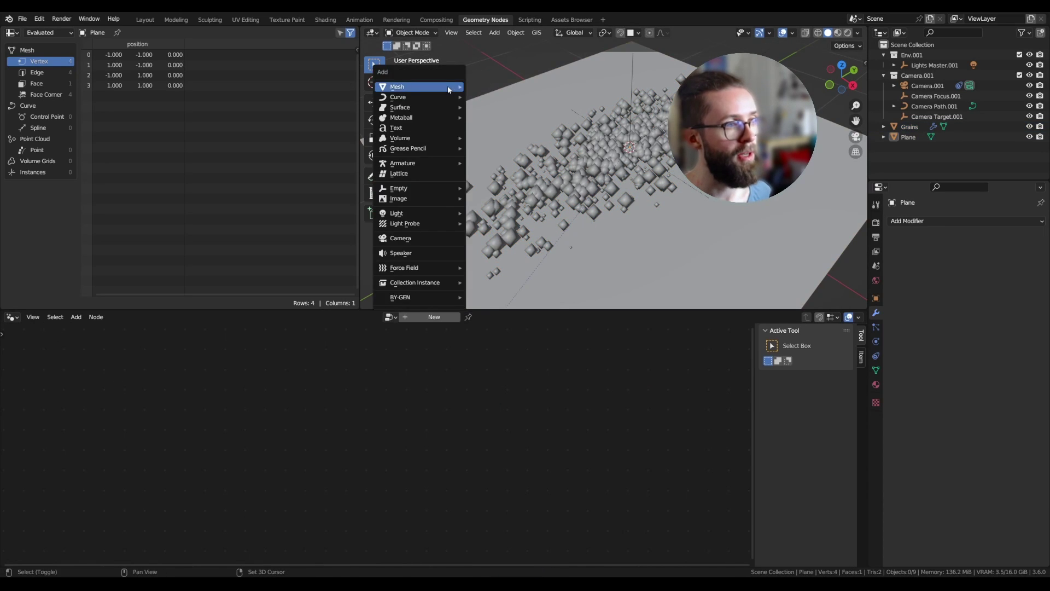
mouse_move(448, 87)
click(497, 117)
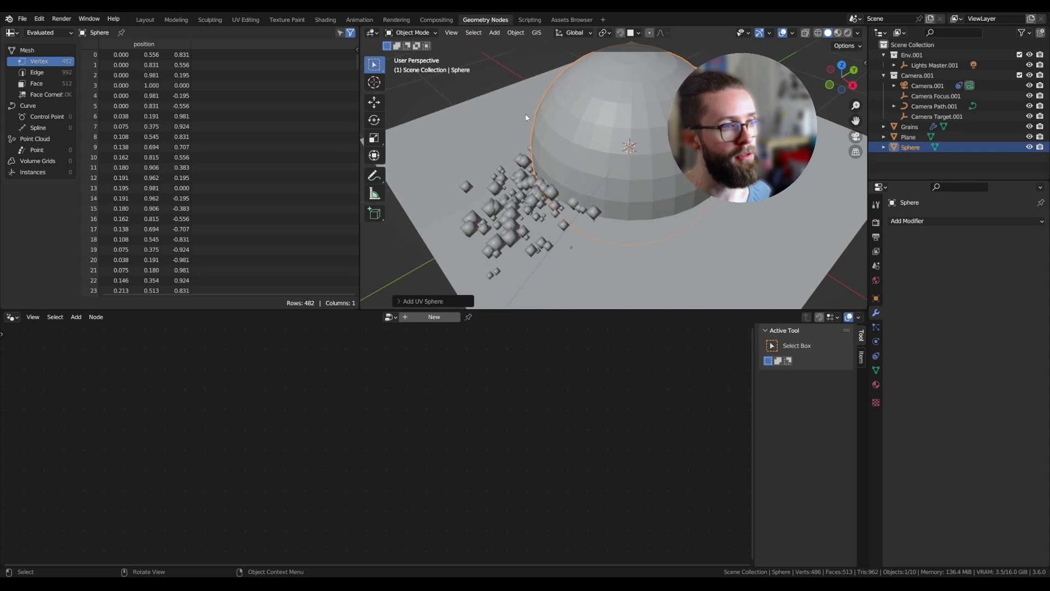
Step: Scale the sphere into an ellipsoid of about 0.875 on X and 0.489 on Y and Z, and shade it smooth
key(s)
middle_drag(613, 181, 634, 164)
key(Return)
middle_drag(613, 219, 642, 138)
right_click(643, 138)
click(645, 139)
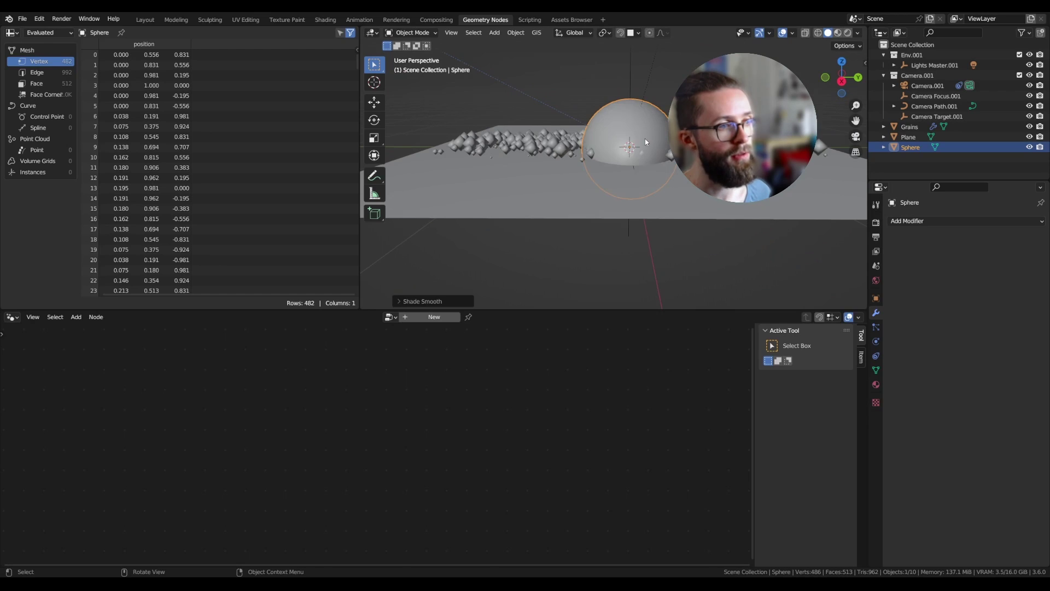
Step: Switch to the Animation workspace and set the scene's end frame to 100
click(376, 21)
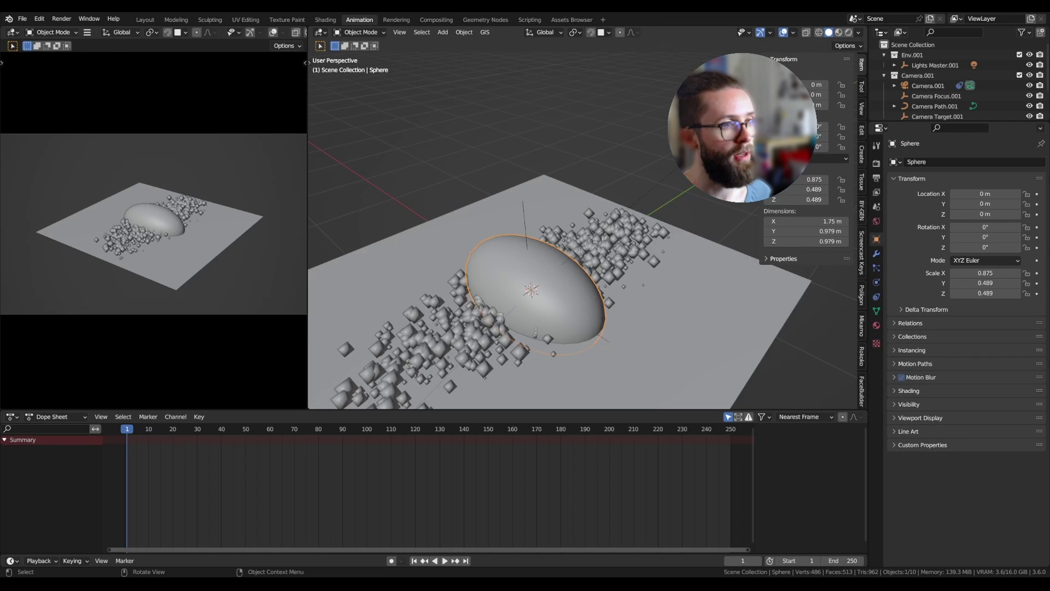
key(KP_3)
scroll(606, 270, up, 2)
shift+middle_drag(508, 305, 604, 233)
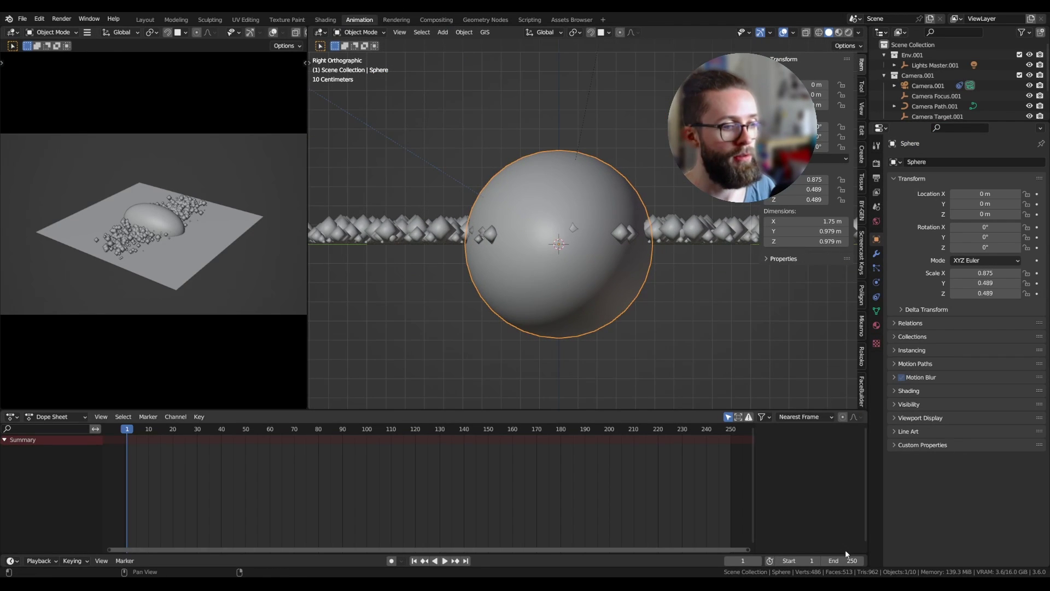
click(844, 560)
text(100)
key(Return)
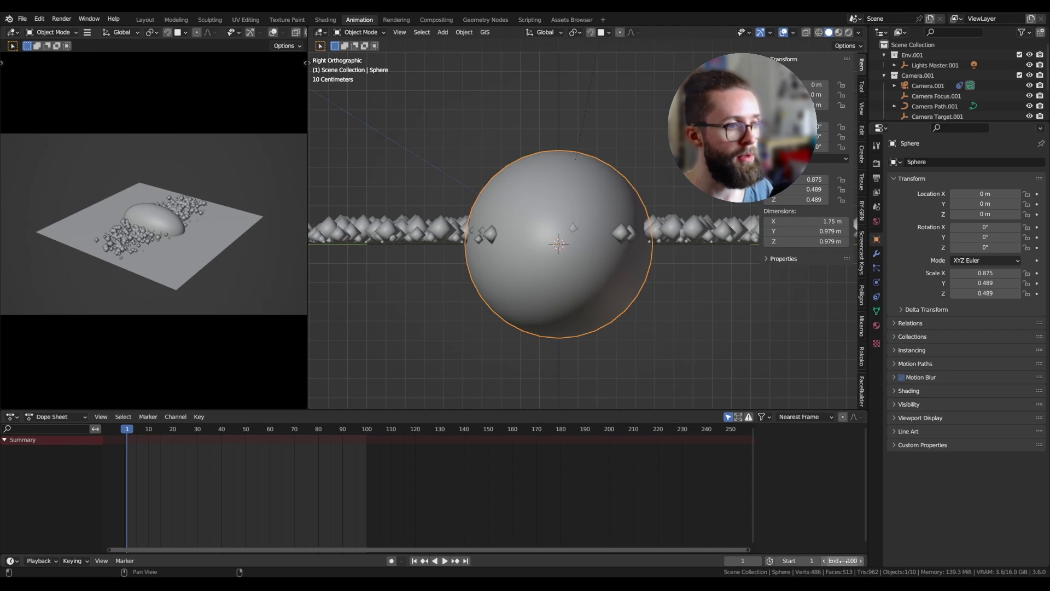
Step: Move the sphere to about Y -1.67 m, Z 0.78 m and keyframe its location and rotation at frame 1
scroll(560, 247, down, 2)
shift+middle_drag(560, 247, 599, 252)
key(g)
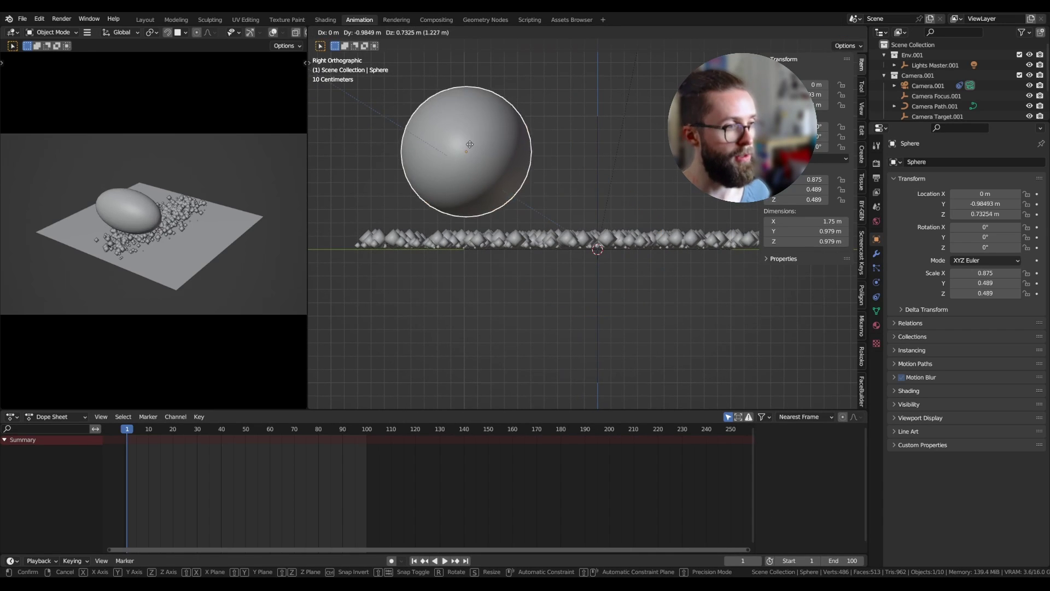
click(383, 144)
key(i)
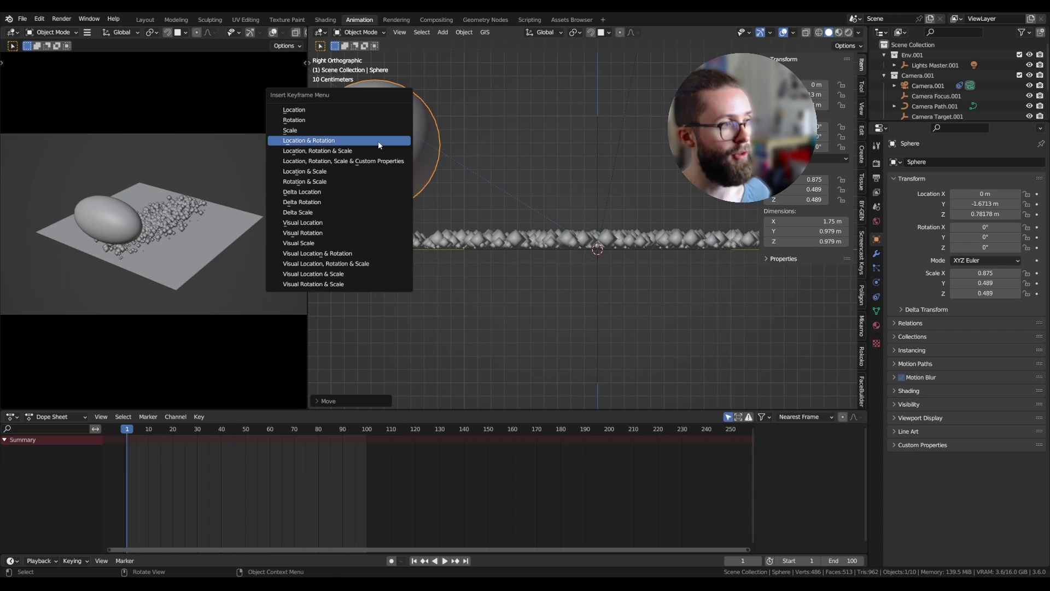
click(380, 141)
Step: At frame 100, move the sphere to about Y 1.26 m, Z 0.54 m, rotate it about -262° on X, and keyframe location and rotation
key(shift+Right)
scroll(502, 200, down, 2)
shift+middle_drag(501, 201, 437, 205)
key(g)
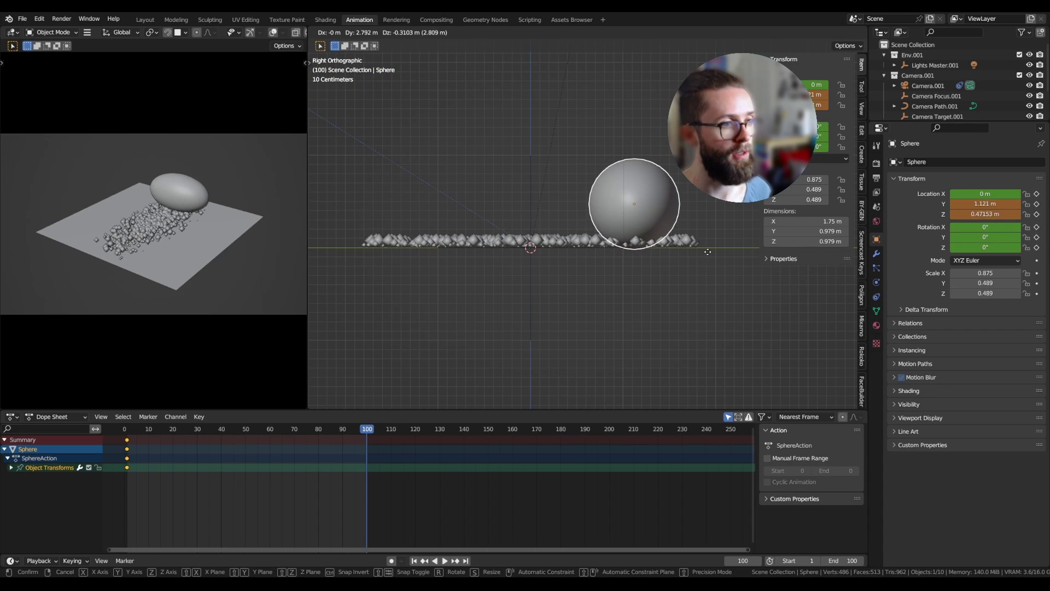
click(707, 227)
key(r)
click(674, 118)
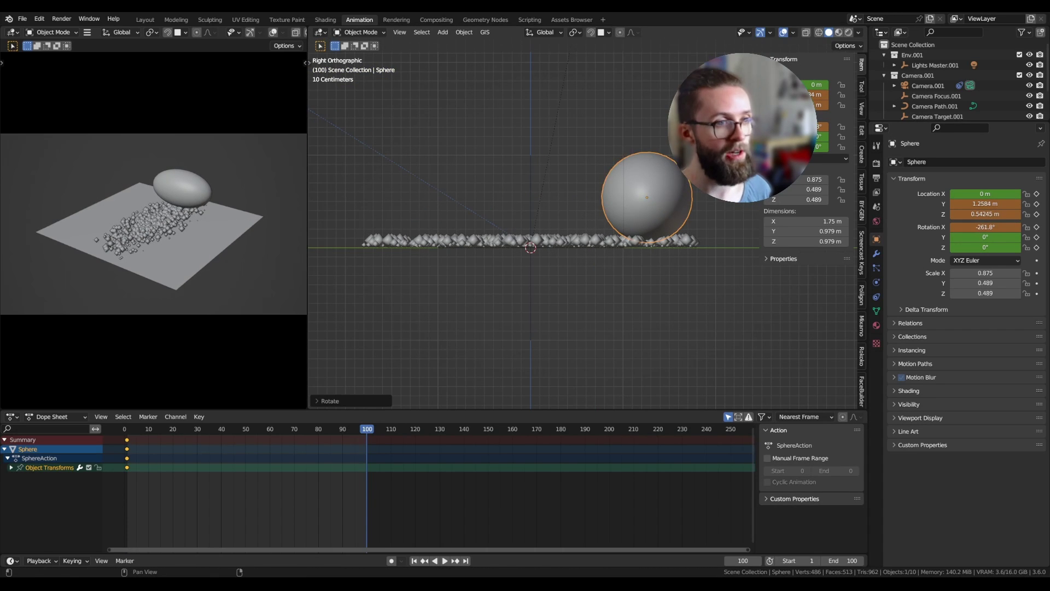
key(i)
key(i)
Step: At frame 39, place the sphere at about Y -0.76 m, Z 0.53 m and keyframe its location
key(shift+Left)
key(space)
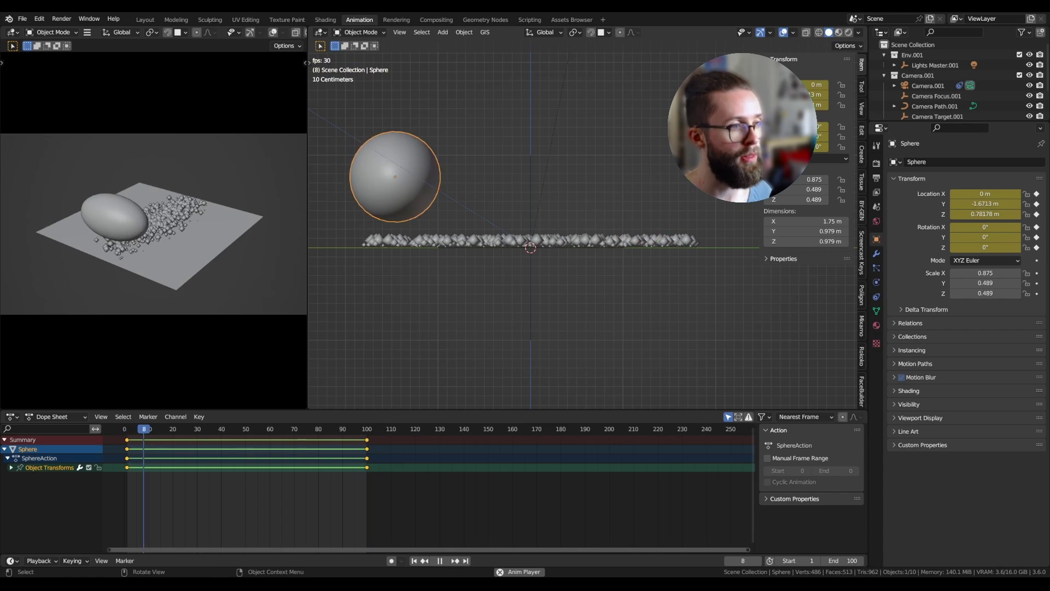
key(space)
key(g)
click(443, 196)
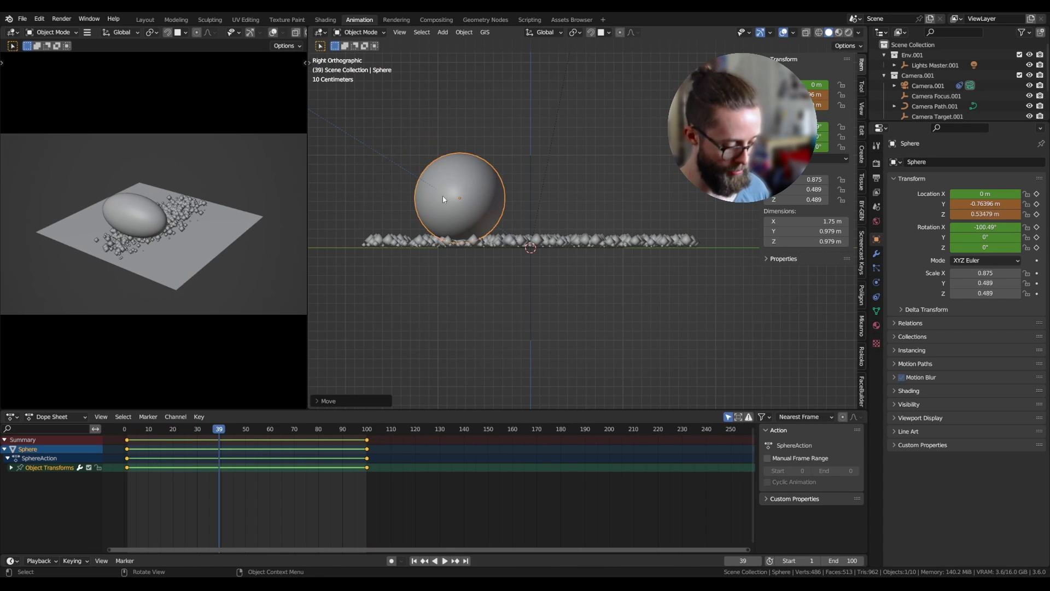
key(i)
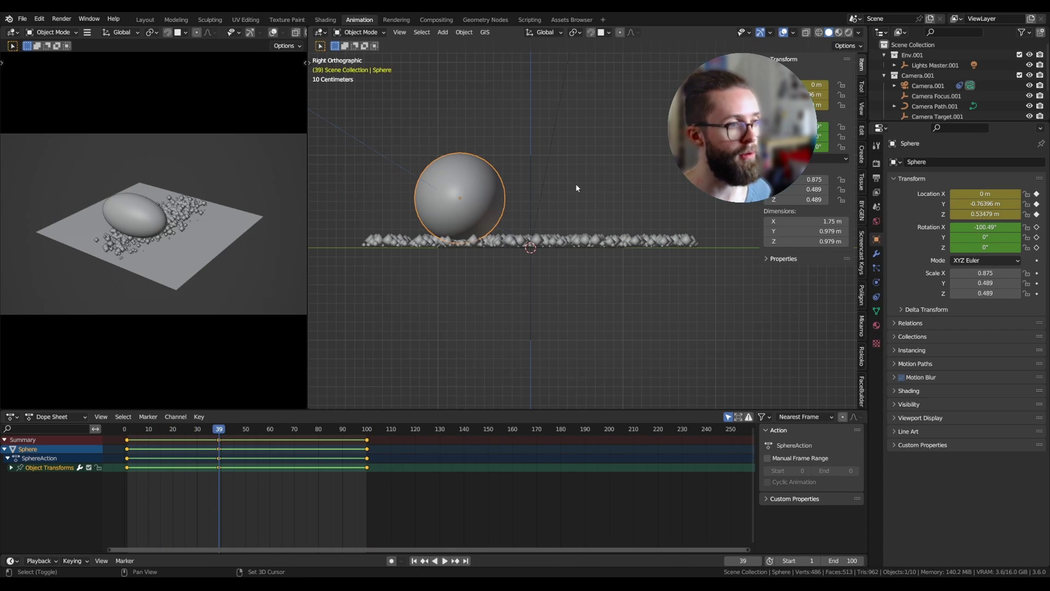
Step: Play back the motion, then lower the sphere at frame 39 to about Z 0.49 m and keyframe it
key(space)
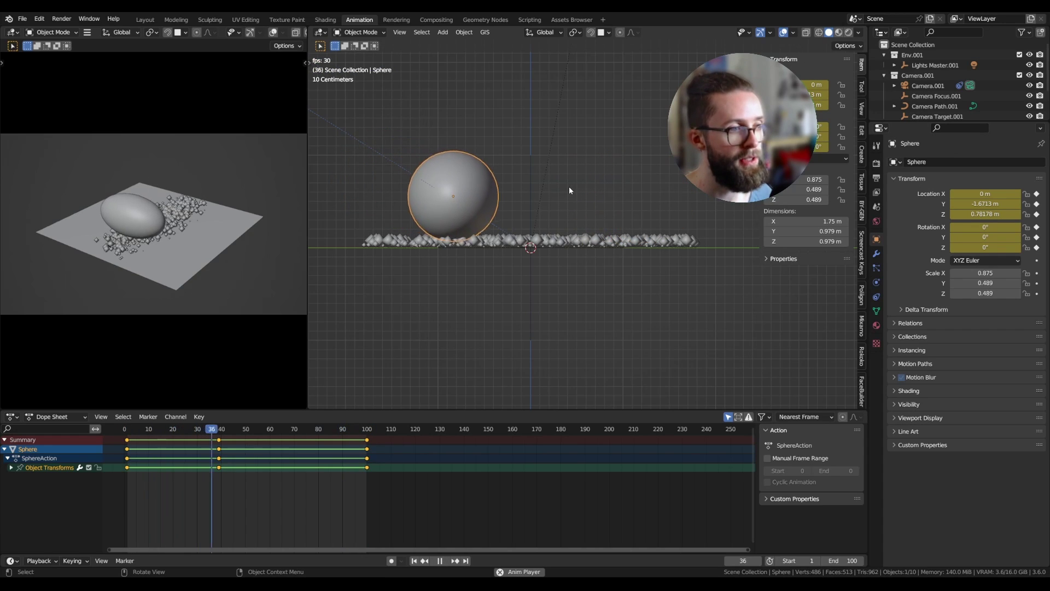
middle_drag(543, 191, 546, 189)
key(Escape)
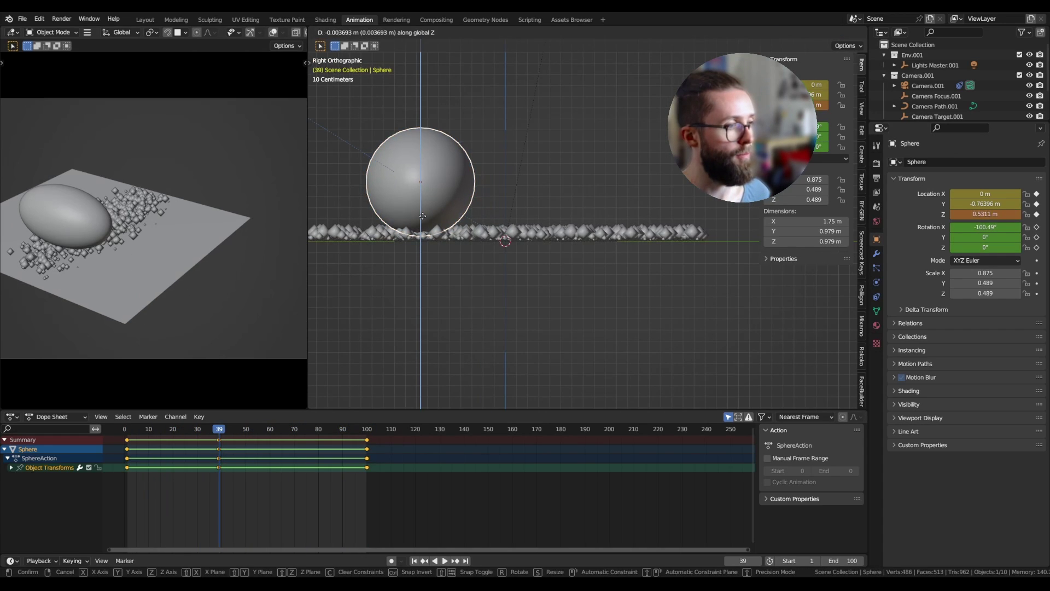
key(i)
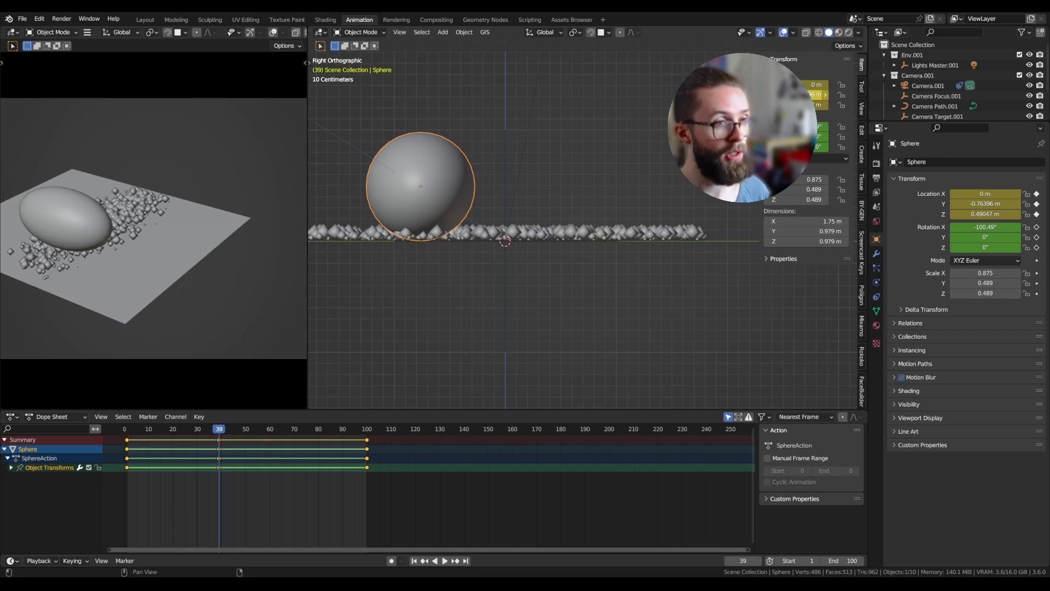
Step: Lower the sphere at frame 100 along Z to a height of about 0.49 m
key(shift+Right)
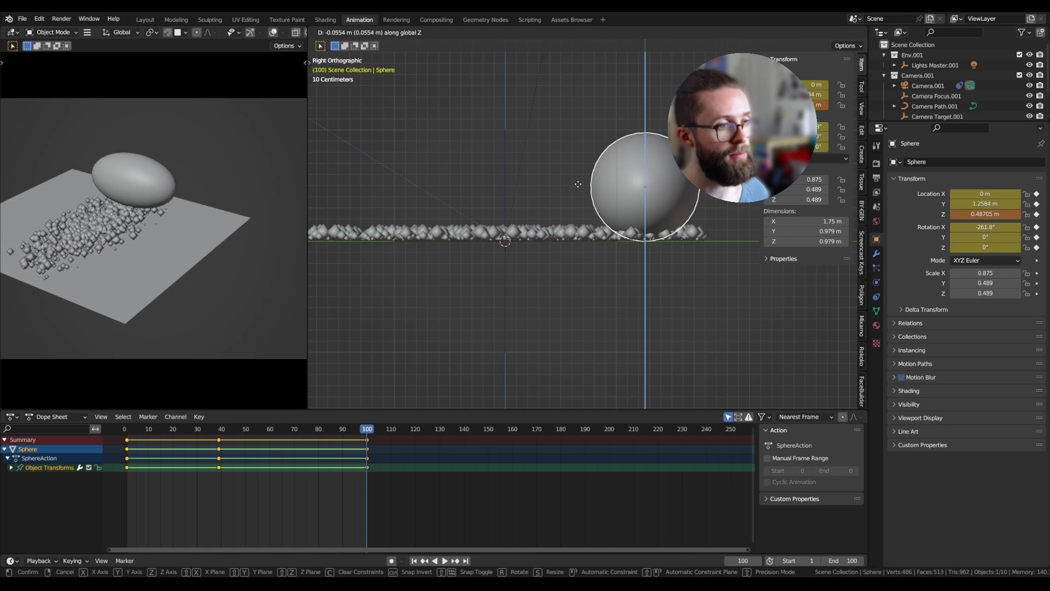
click(580, 182)
middle_drag(583, 182, 583, 246)
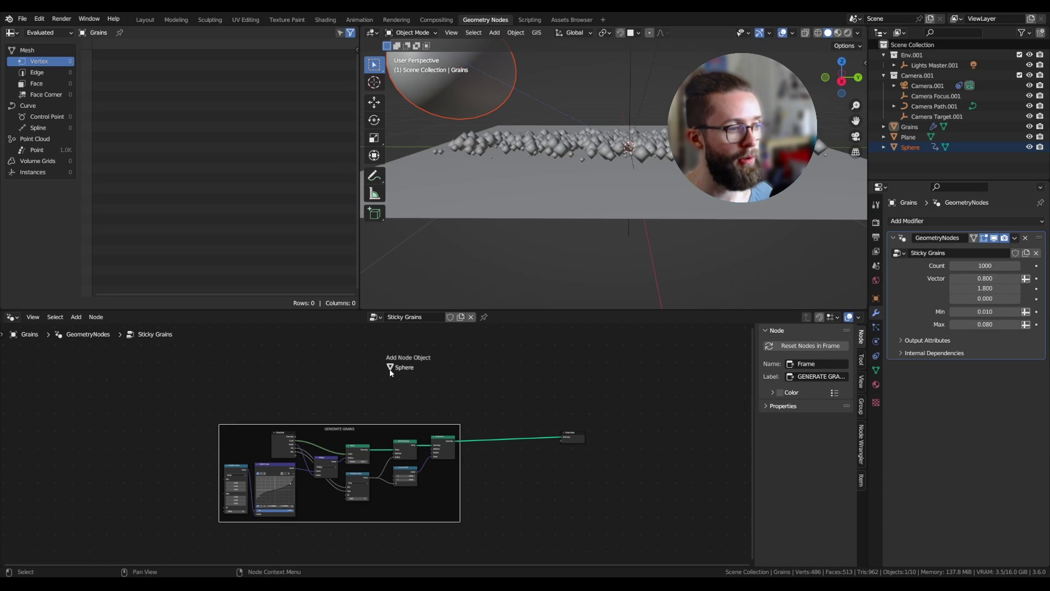
Step: Add the sphere to the Sticky Grains node tree as an Object Info node above the GENERATE GRAINS frame
click(381, 357)
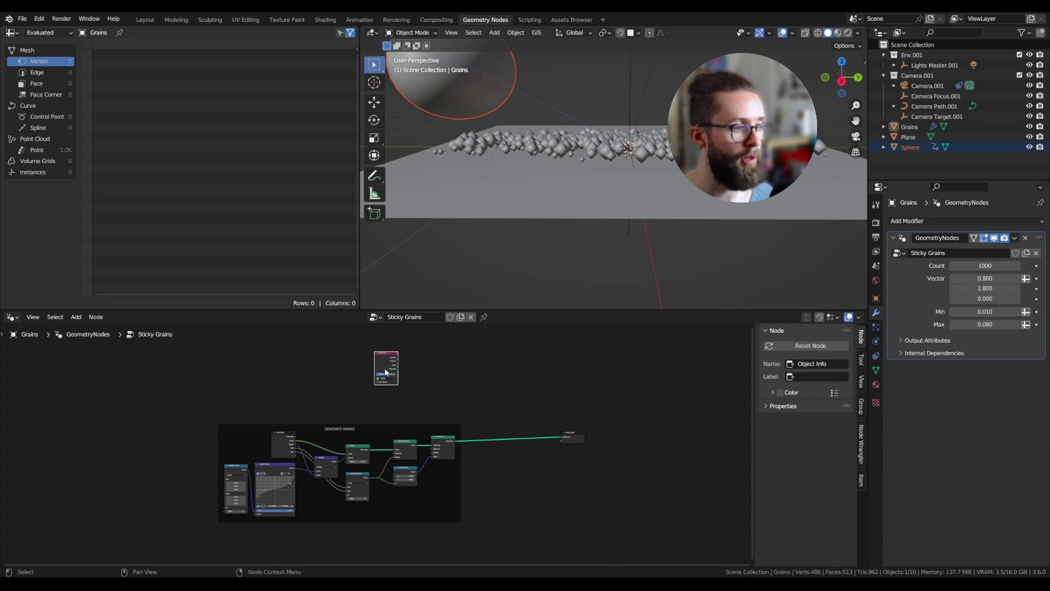
scroll(386, 372, up, 2)
scroll(382, 367, up, 1)
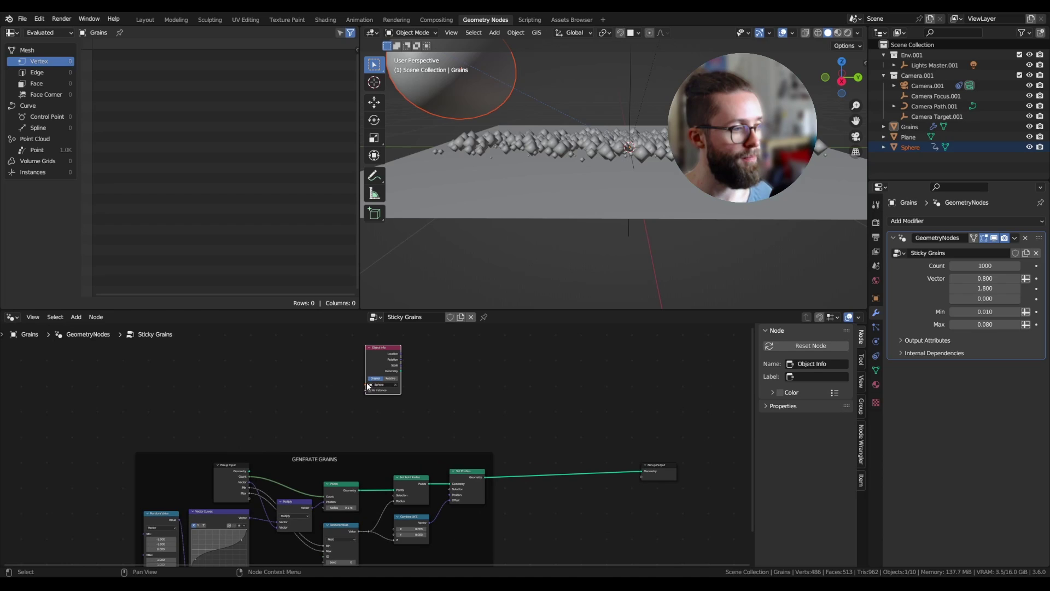
Step: Expose the sphere as a modifier Object input by linking a new Group Input node to Object Info, and set Object Info to Relative
key(shift+a)
text(sgroup)
click(254, 288)
click(343, 383)
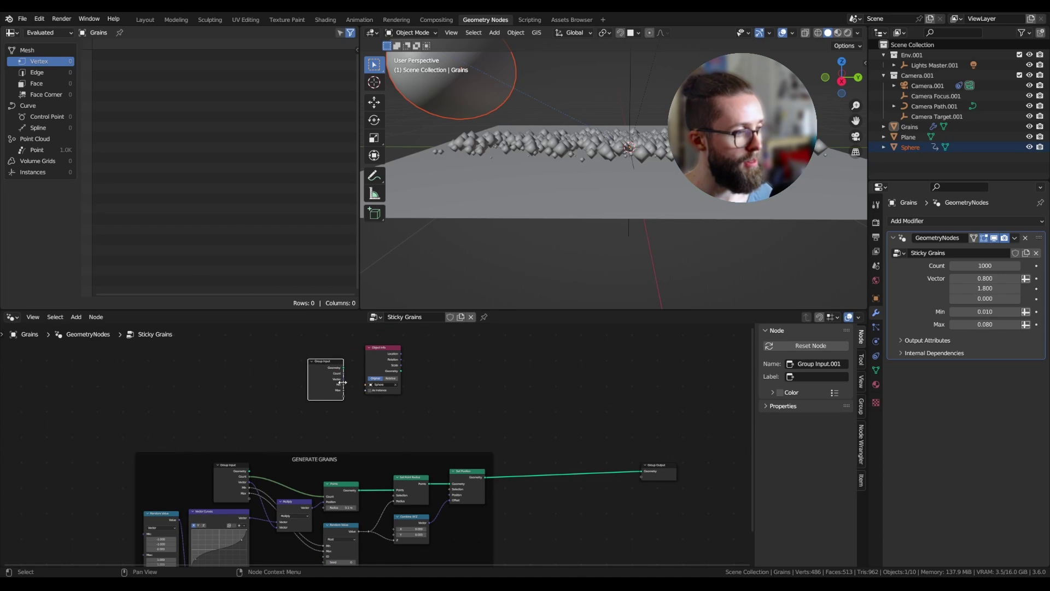
scroll(344, 384, up, 3)
drag(343, 400, 334, 376)
click(407, 377)
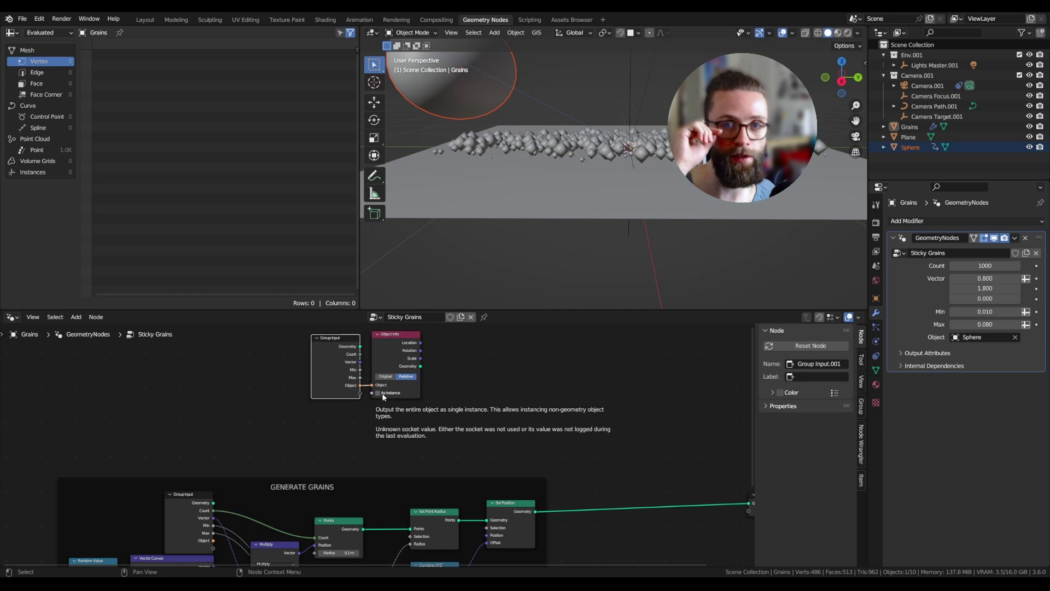
scroll(383, 397, down, 1)
click(524, 272)
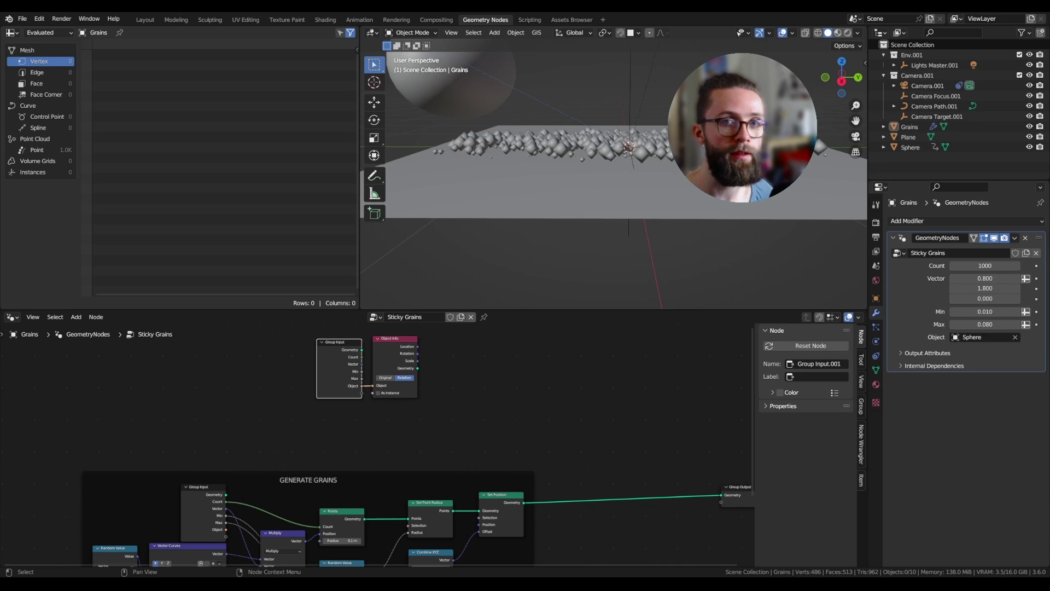
Step: Insert a simulation zone between the grains' Set Position node and the Group Output
click(494, 352)
key(shift+a)
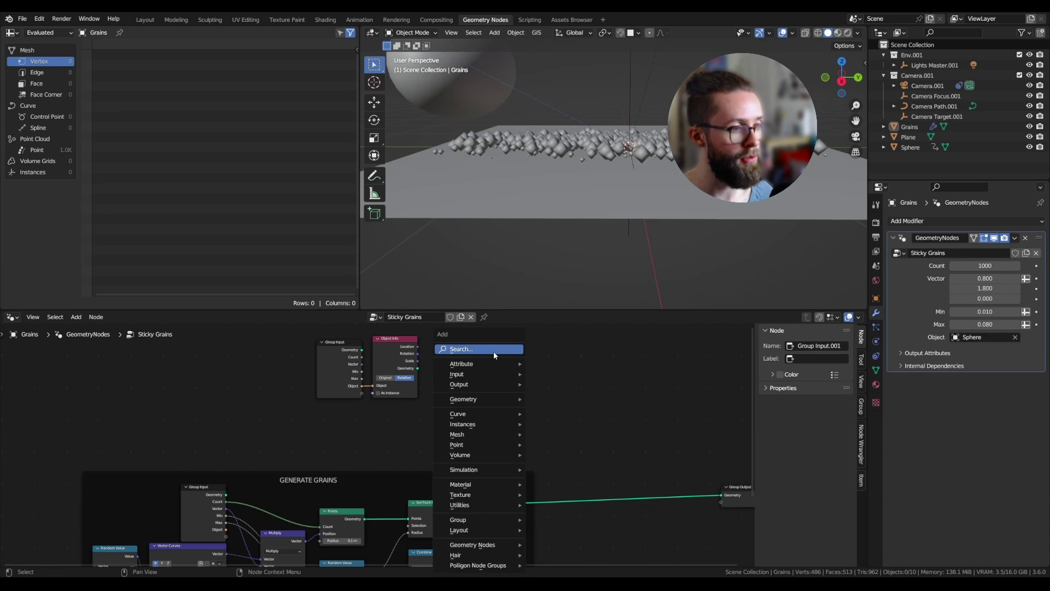
text(simu)
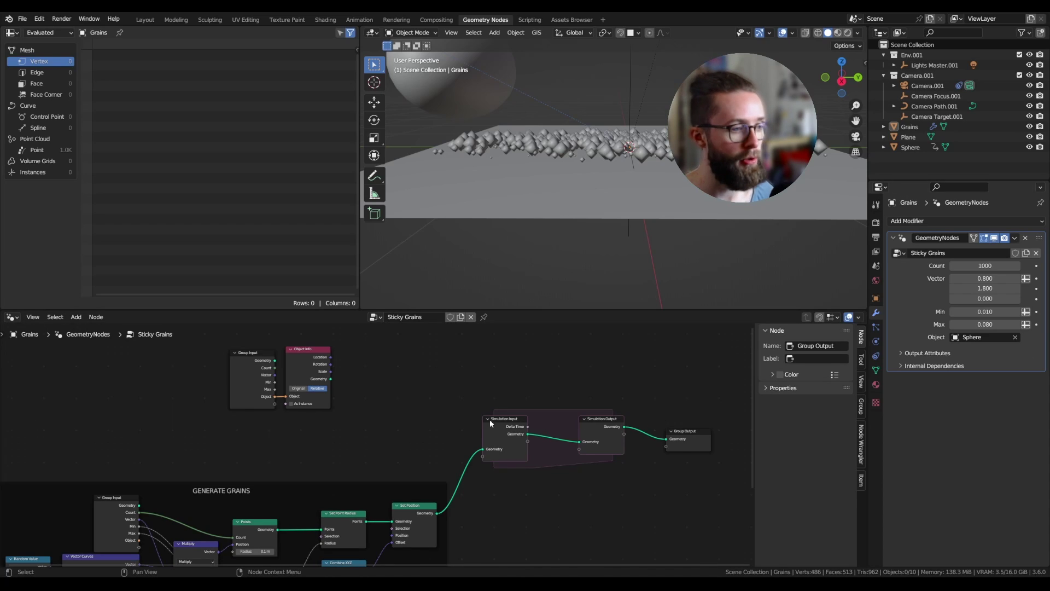
Step: Place a Store Named Attribute node between Simulation Input and Simulation Output, with its data type set to Boolean
scroll(490, 419, up, 4)
middle_drag(593, 377, 544, 371)
scroll(544, 371, down, 1)
key(shift+a)
text(ne)
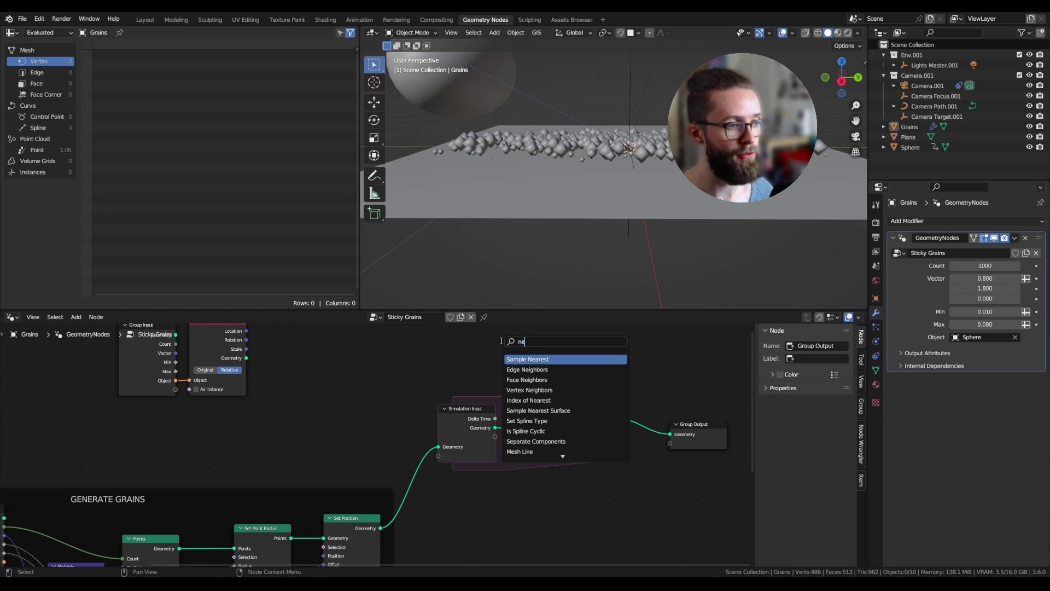
key(BackSpace)
key(BackSpace)
text(stora)
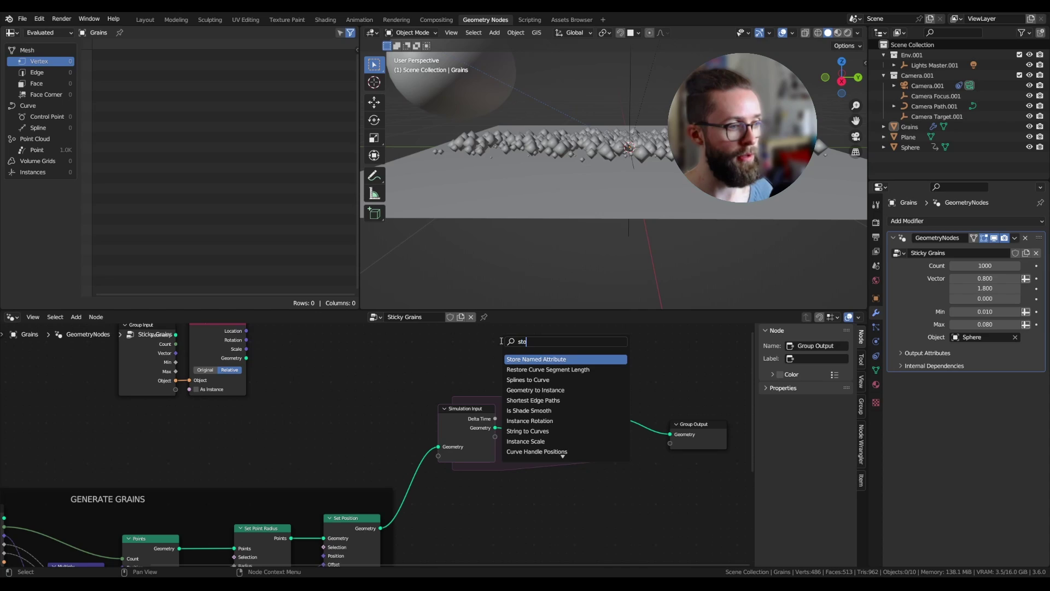
key(Return)
click(550, 418)
scroll(554, 427, up, 3)
click(555, 425)
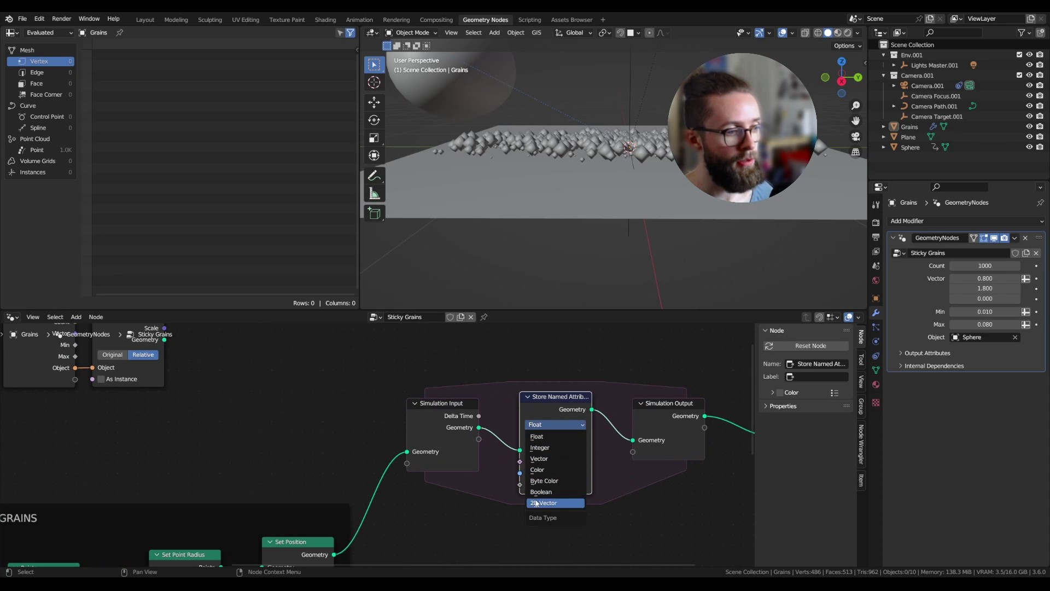
click(547, 491)
Step: Chain a second Boolean Store Named Attribute node inside the simulation zone and clear the first one's attribute name
key(g)
click(507, 462)
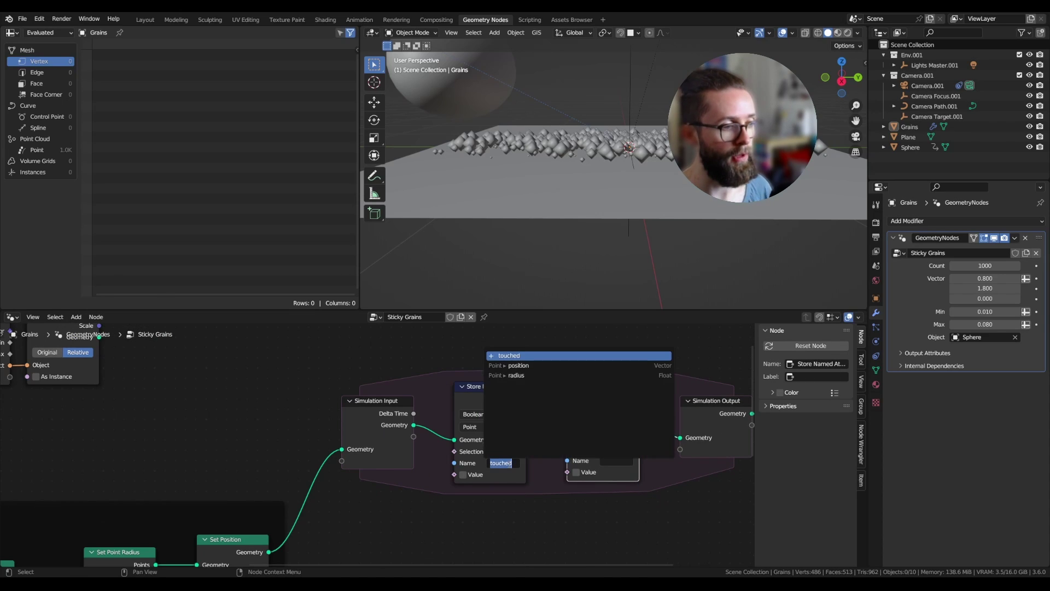
key(BackSpace)
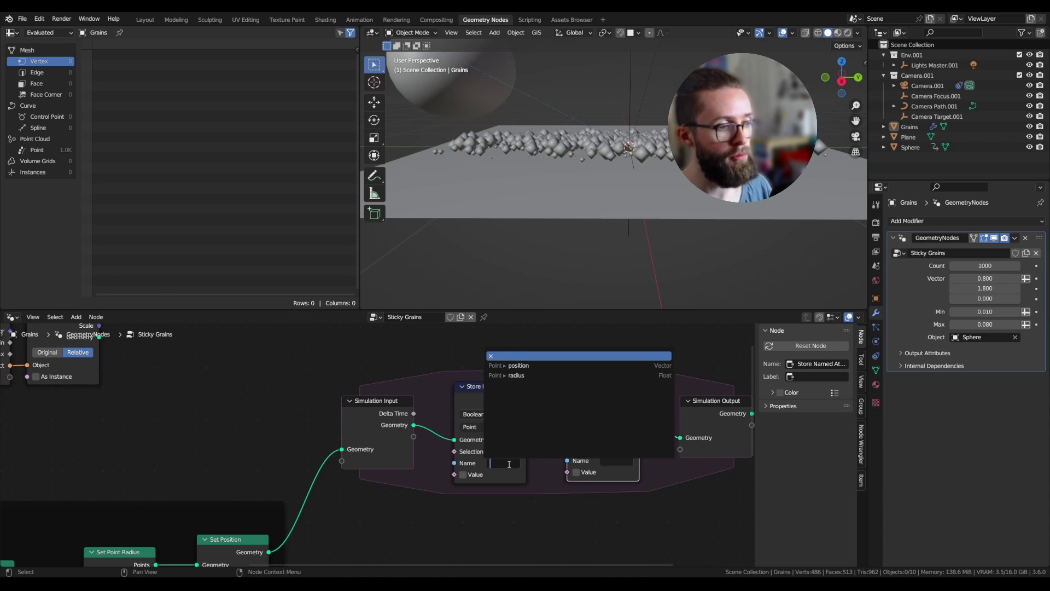
key(Return)
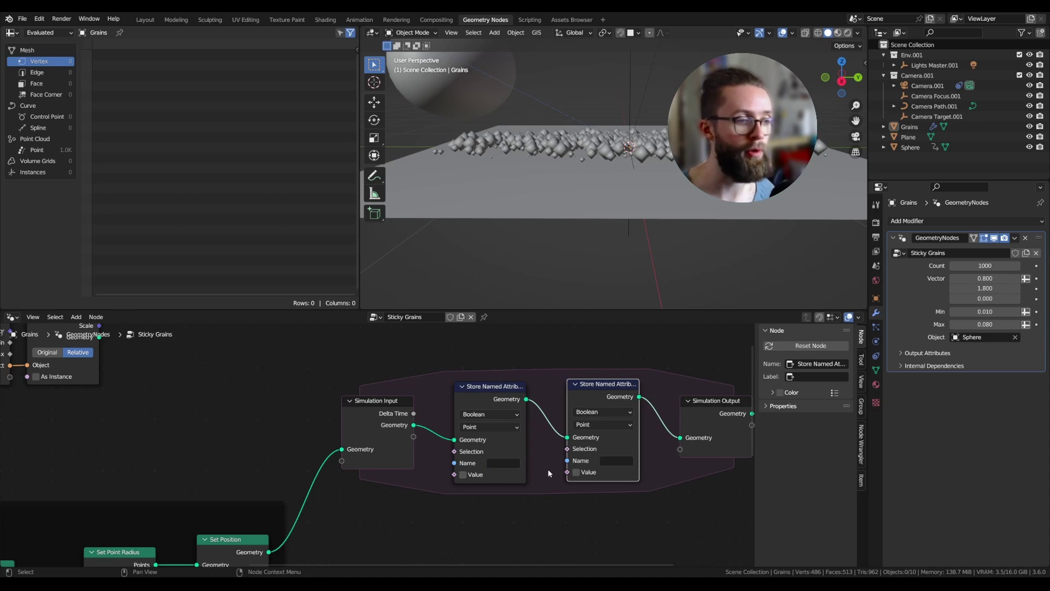
Step: Name the second Store Named Attribute node's attribute "touched" and the first one's "new"
click(622, 465)
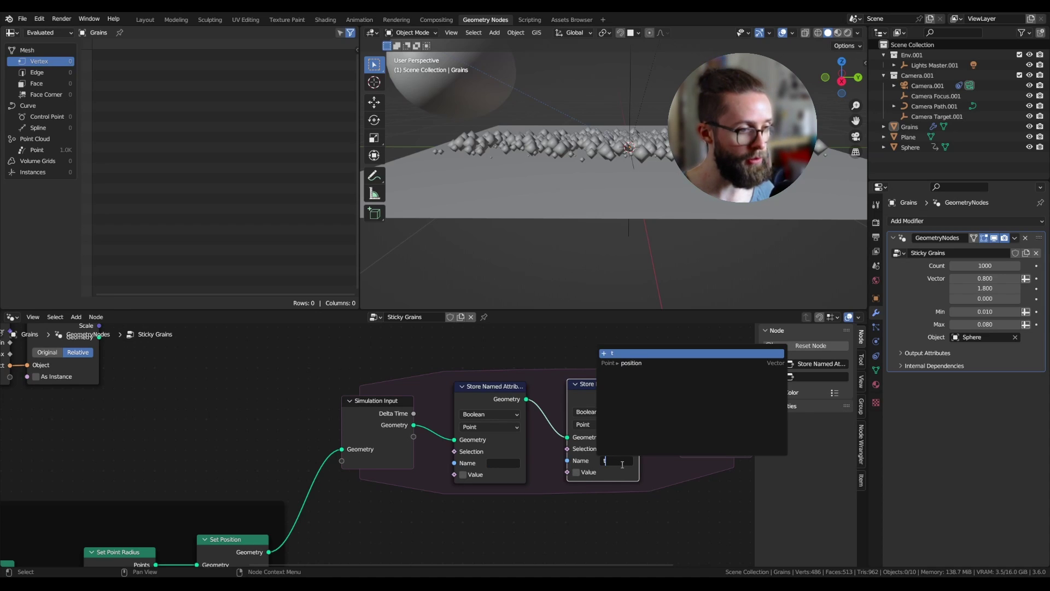
text(touched)
key(Return)
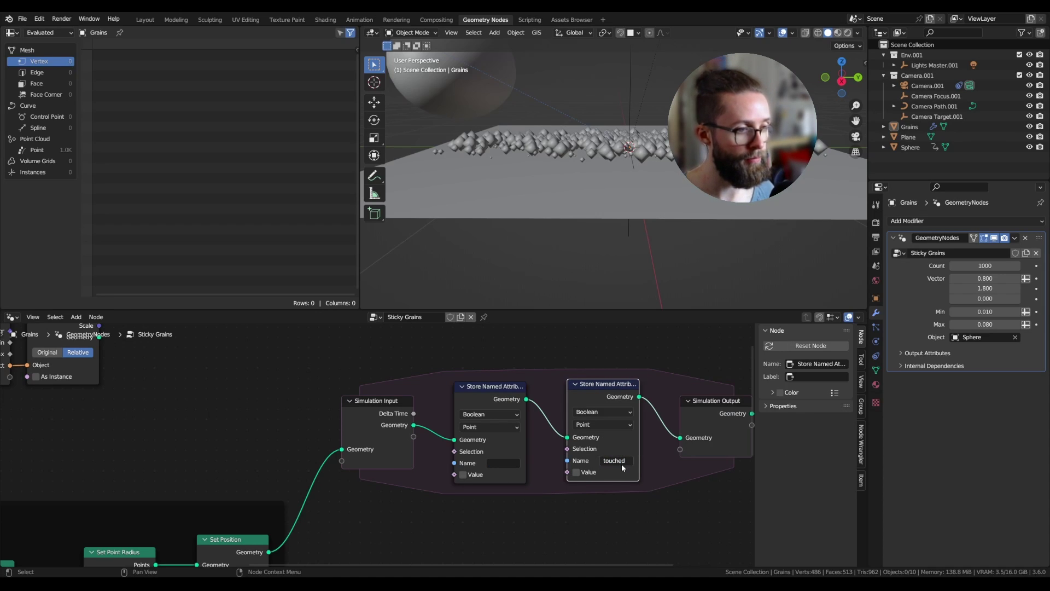
click(503, 462)
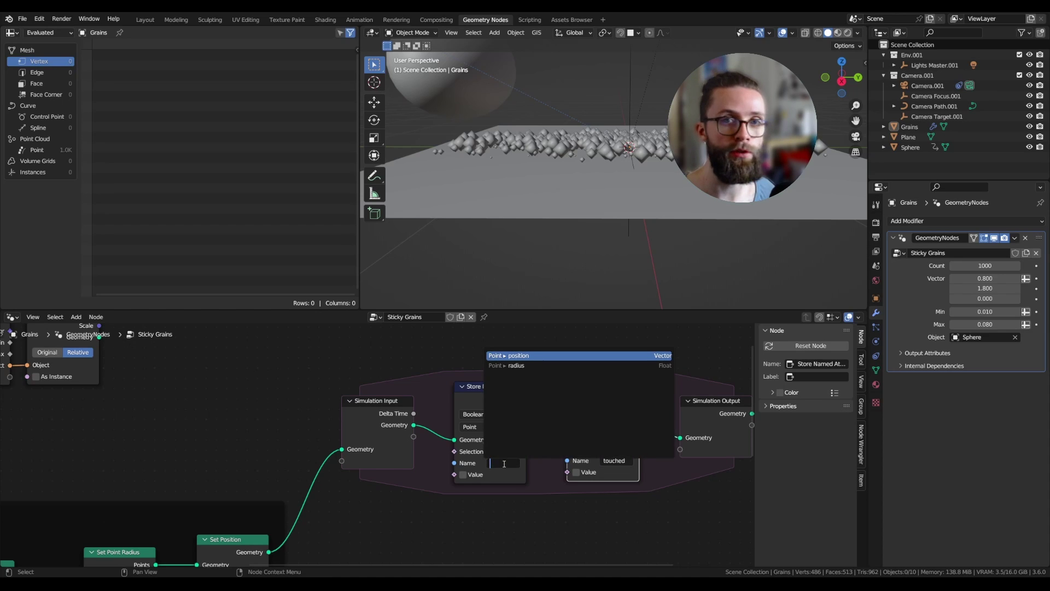
text(new)
key(Return)
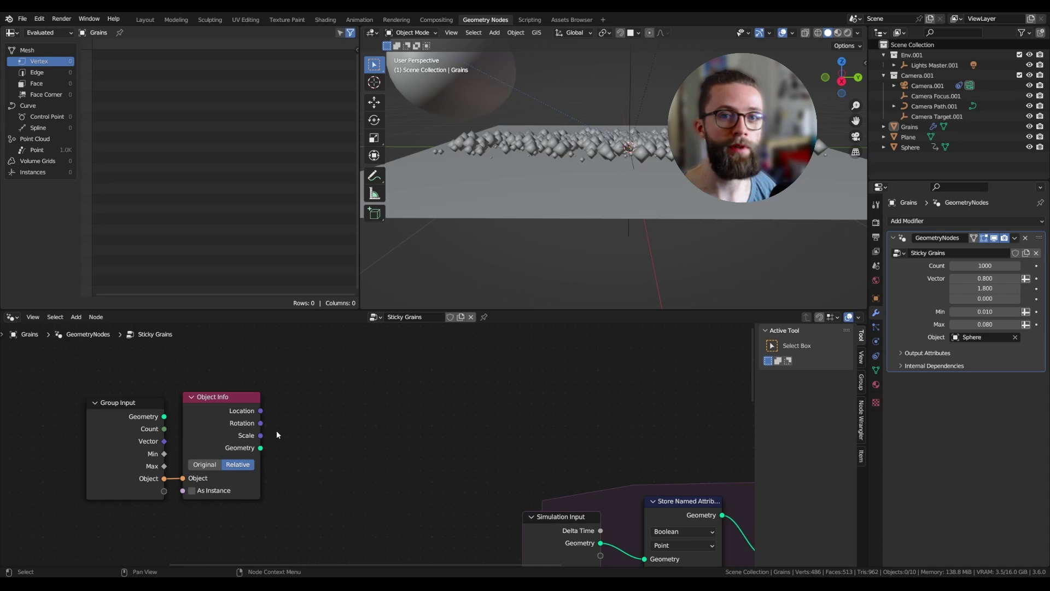
Step: Feed the Object Info geometry into a new Sample Nearest Surface node set to Vector
drag(260, 448, 332, 390)
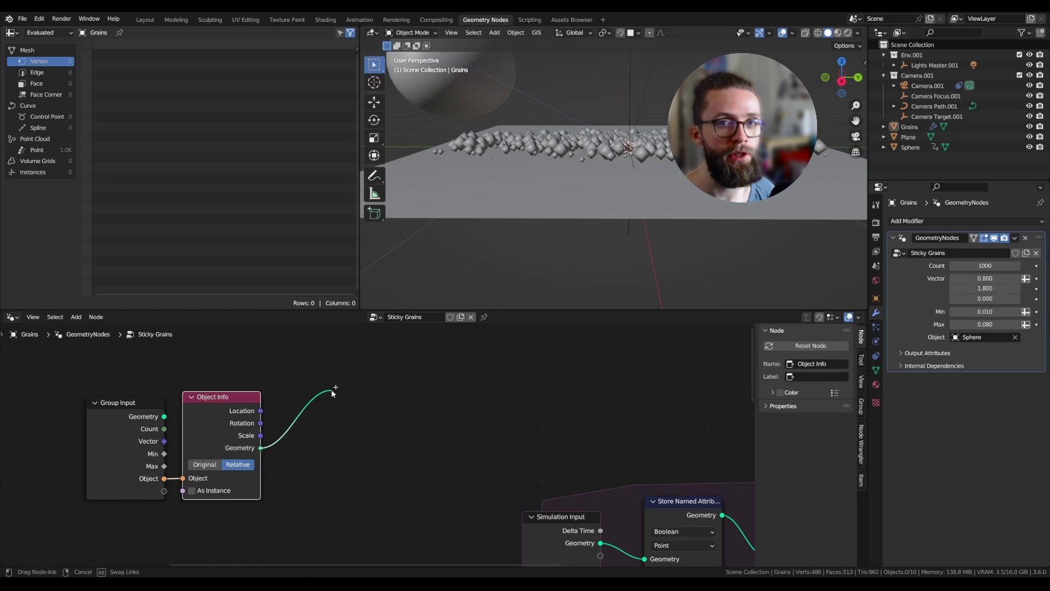
drag(332, 389, 332, 390)
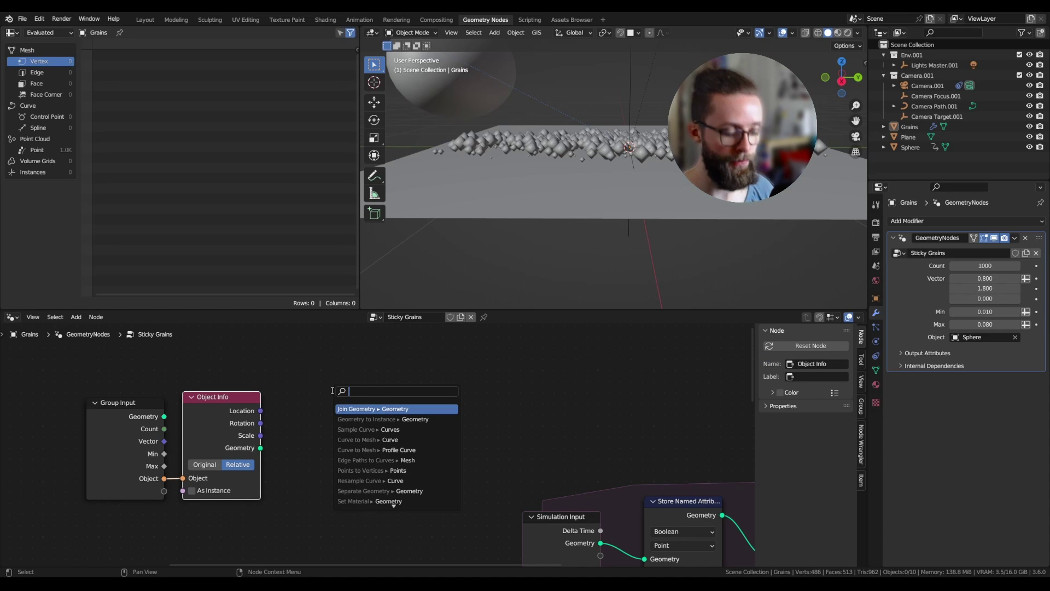
text(sample n)
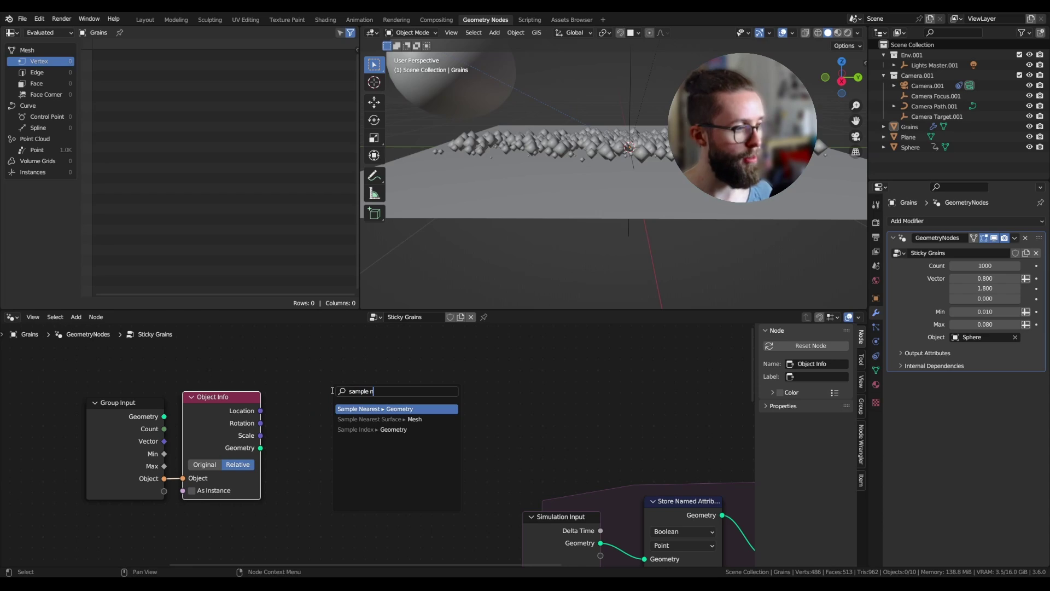
click(378, 419)
click(377, 382)
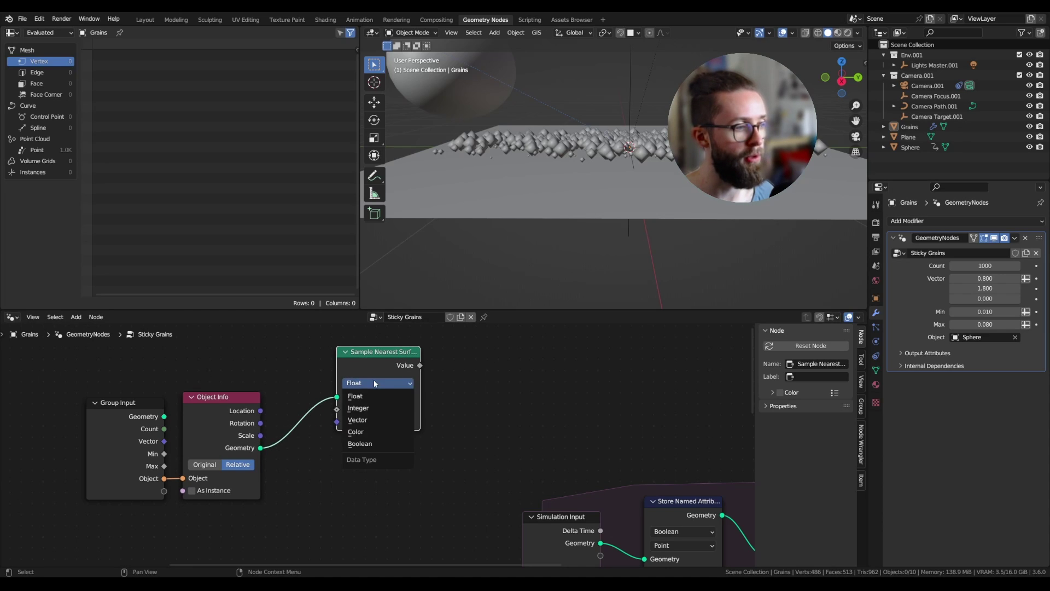
click(365, 420)
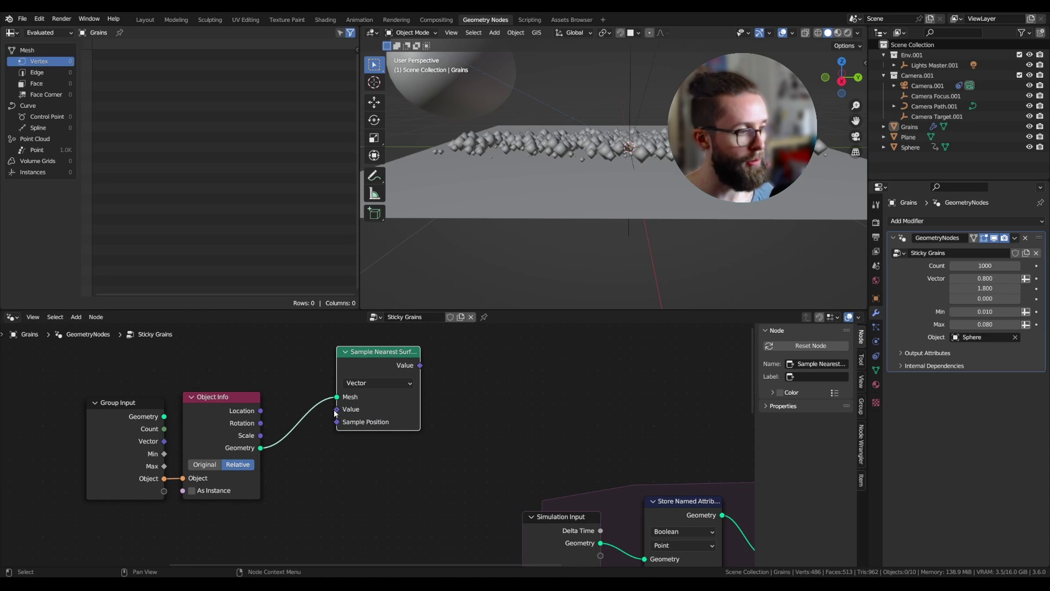
Step: Supply Sample Nearest Surface's Value with a Position node and send its output into a vector Subtract node
drag(335, 410, 315, 411)
click(338, 410)
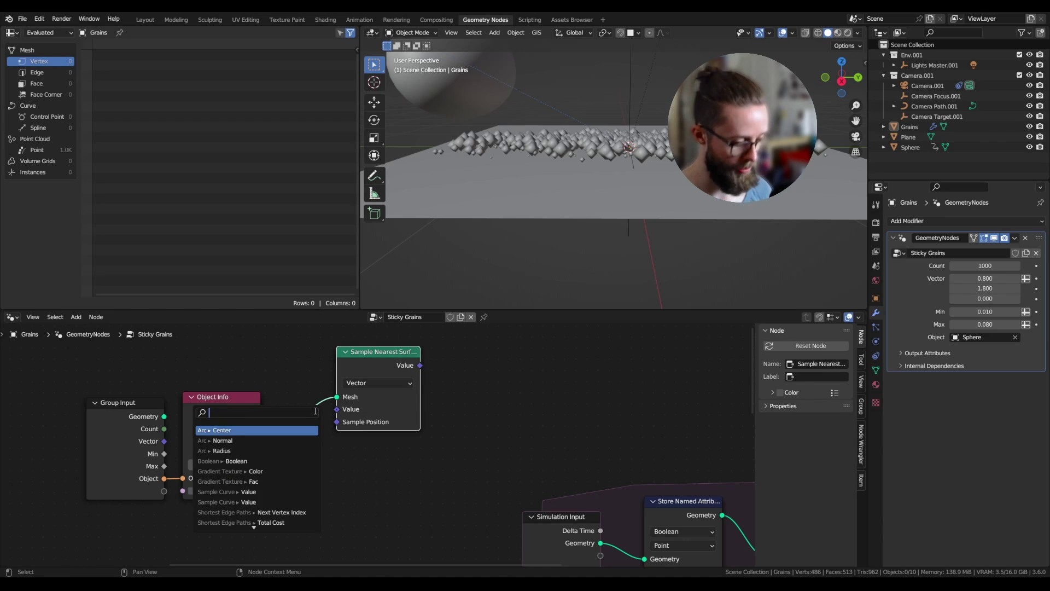
text(pos)
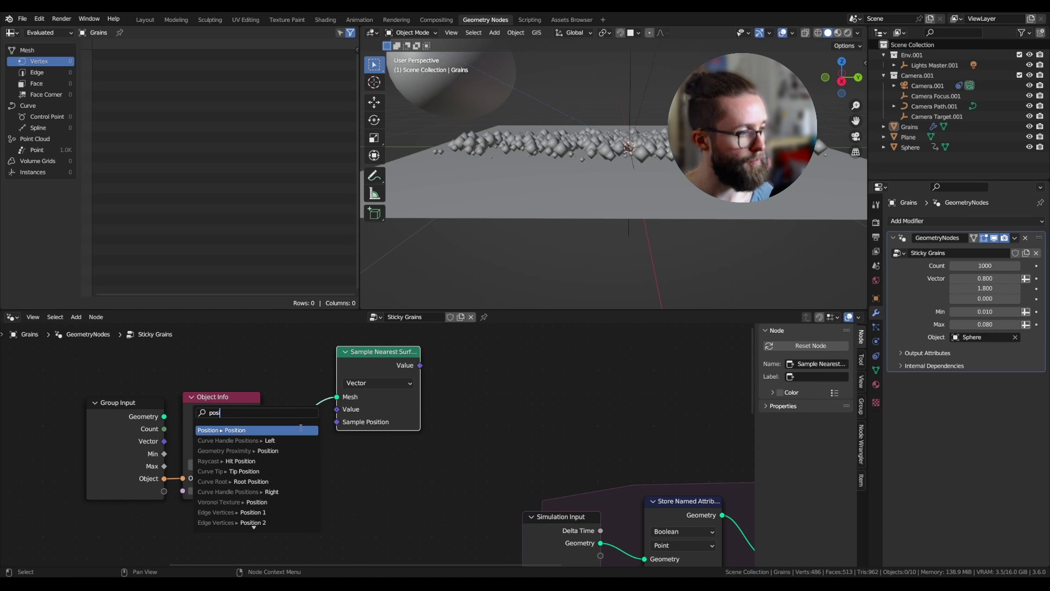
key(Return)
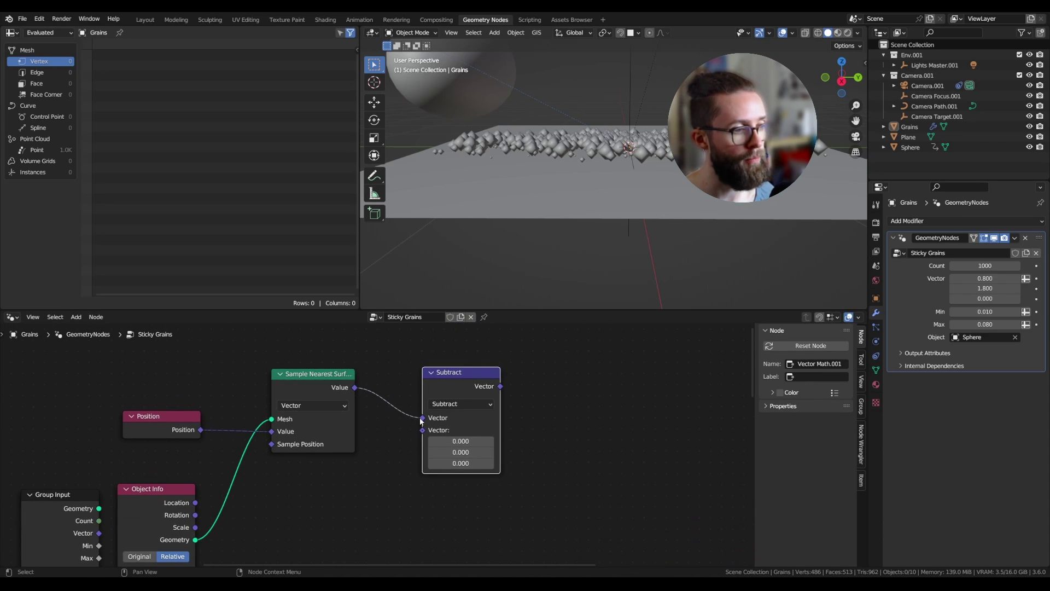
Step: Make the Subtract node subtract the sampled surface value from a new Position node, and arrange these nodes neatly
drag(419, 416, 430, 466)
drag(458, 382, 464, 354)
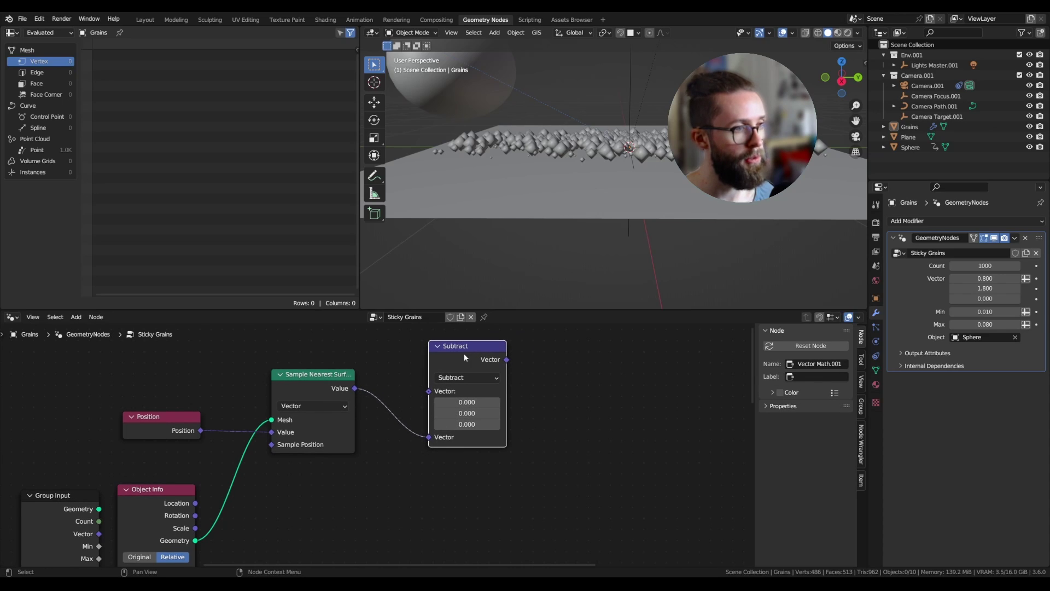
drag(428, 391, 394, 351)
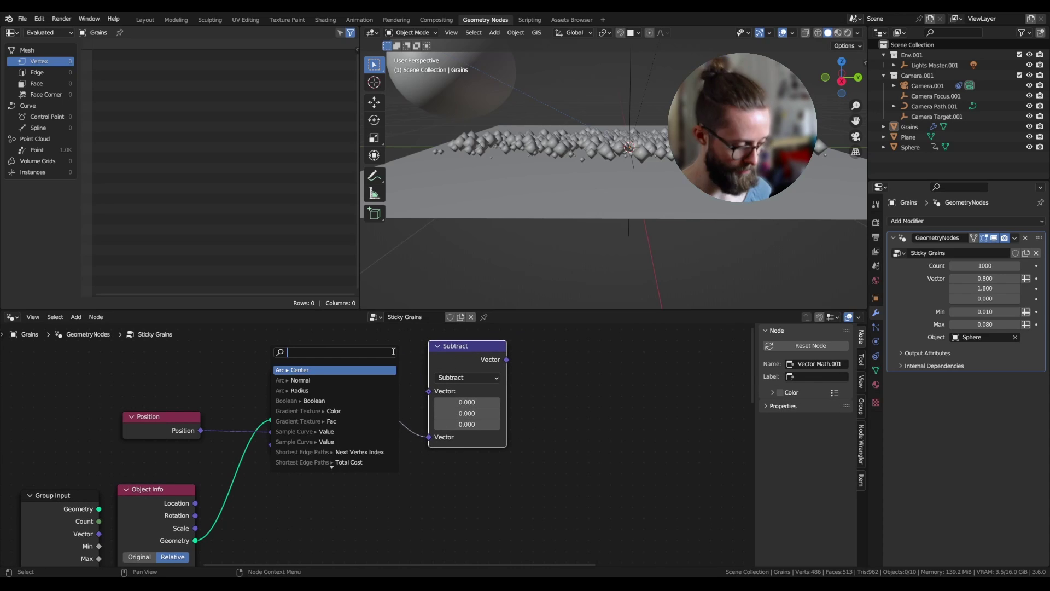
text(pos)
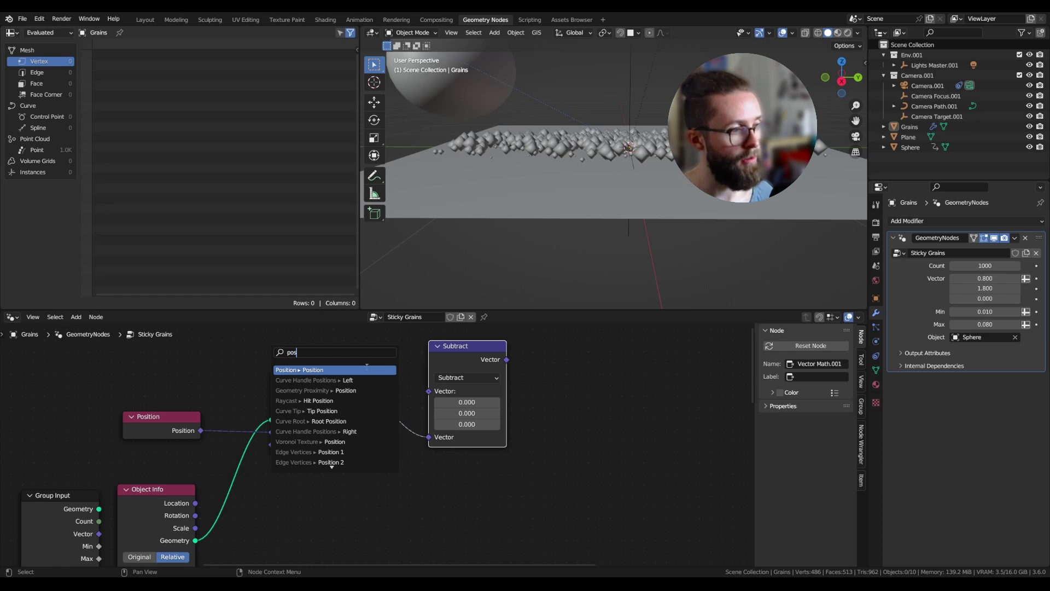
key(Return)
click(326, 356)
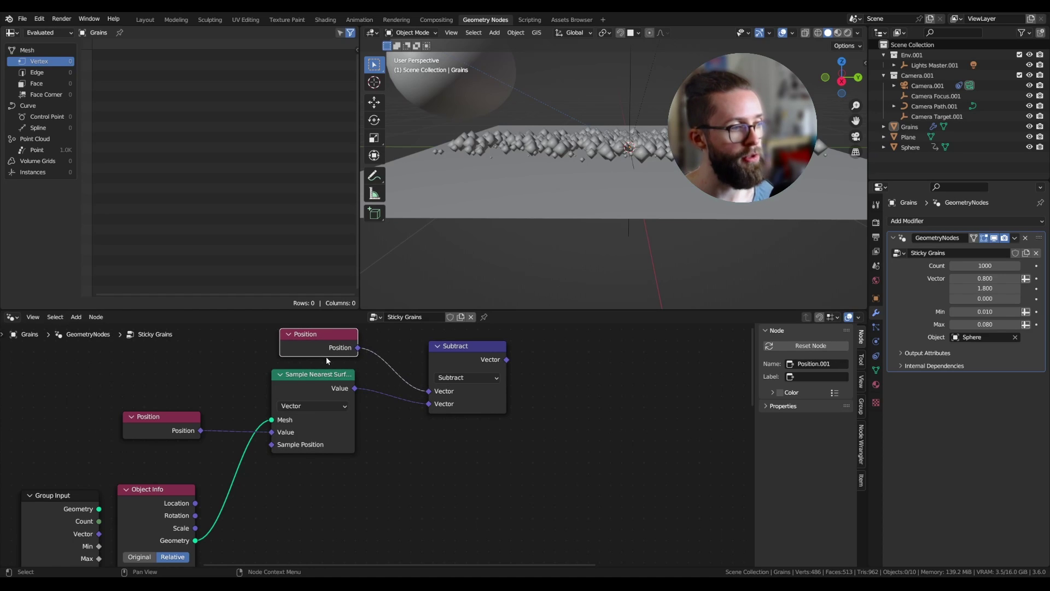
drag(449, 363, 430, 342)
middle_drag(430, 341, 427, 400)
scroll(369, 446, up, 1)
drag(315, 400, 305, 399)
drag(305, 400, 305, 400)
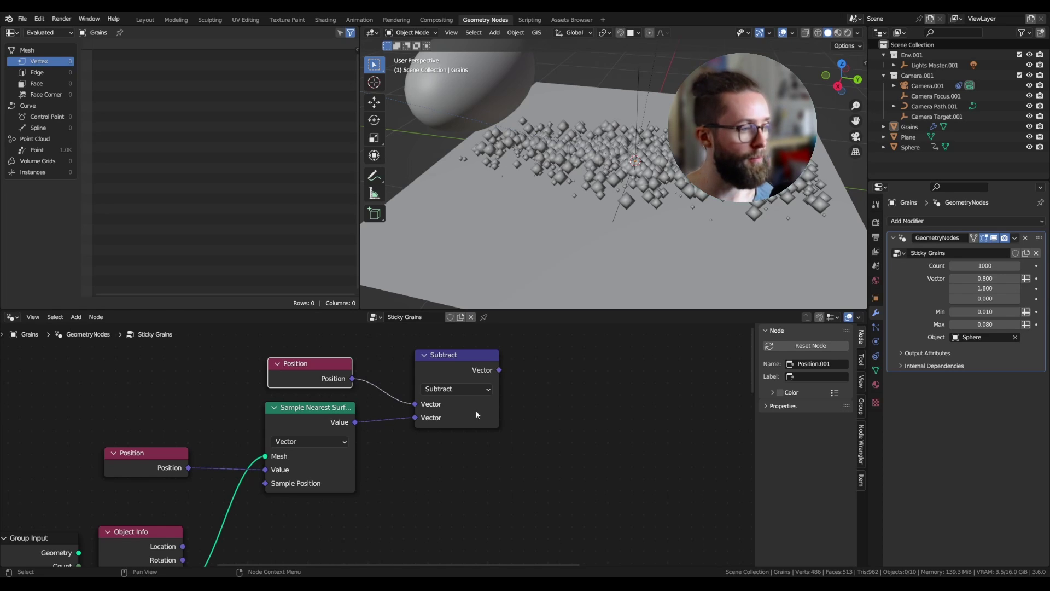
middle_drag(453, 444, 465, 380)
scroll(465, 381, down, 2)
drag(234, 504, 300, 500)
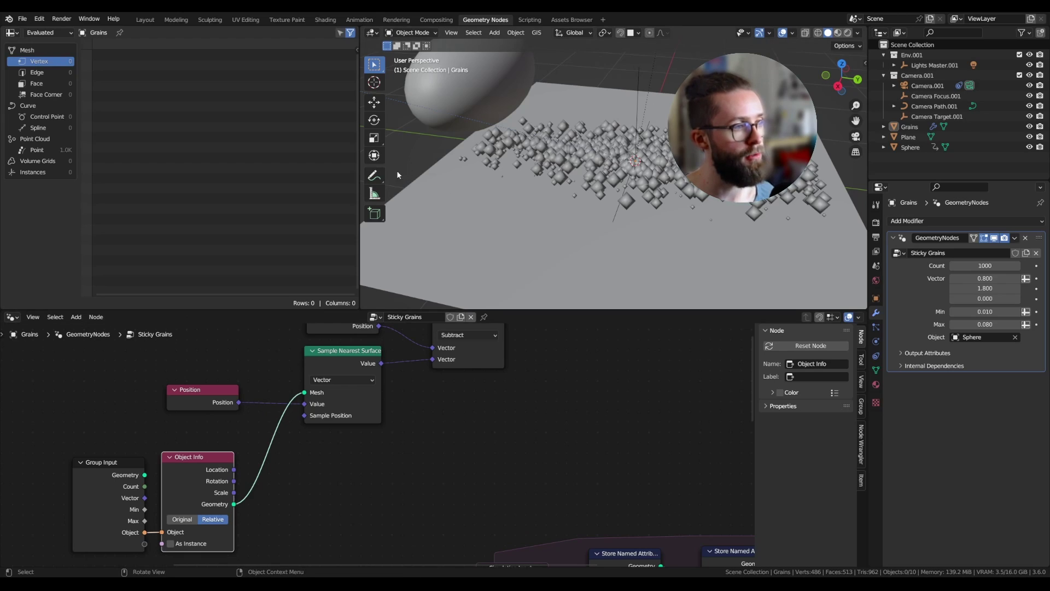
Step: Sketch annotation marks and arrows in the viewport between the sphere's surface and nearby grains to illustrate the vectors
click(374, 175)
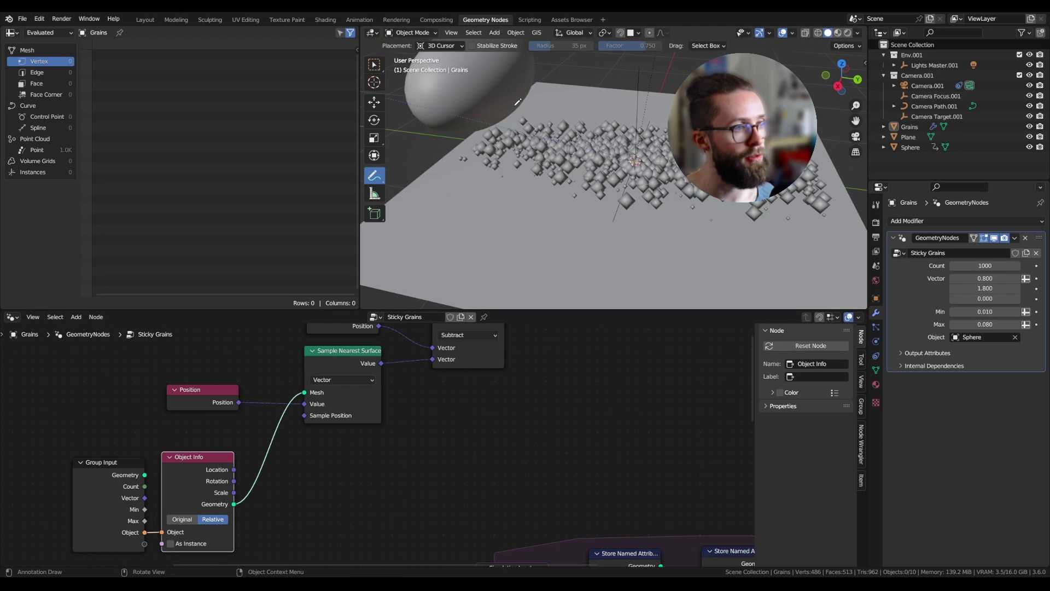
drag(510, 107, 522, 108)
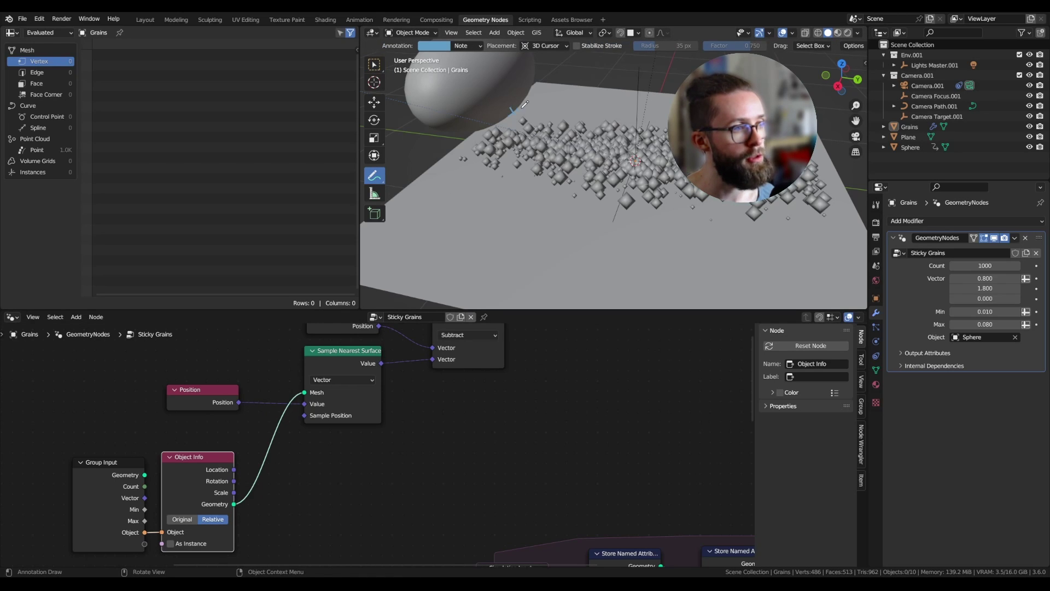
scroll(524, 105, up, 3)
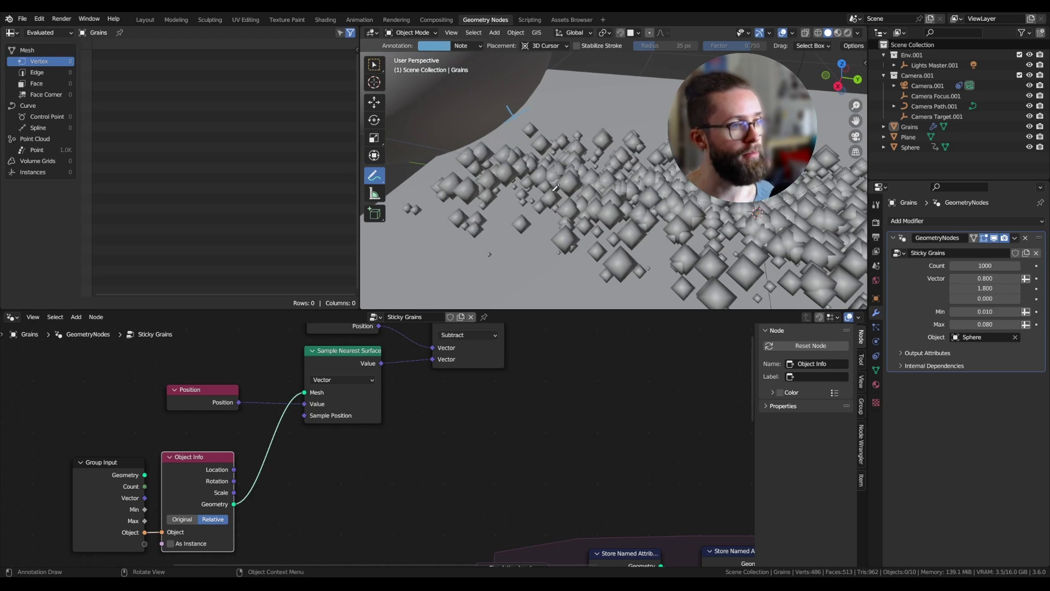
mouse_move(569, 177)
mouse_down()
mouse_move(587, 196)
mouse_move(564, 191)
mouse_up()
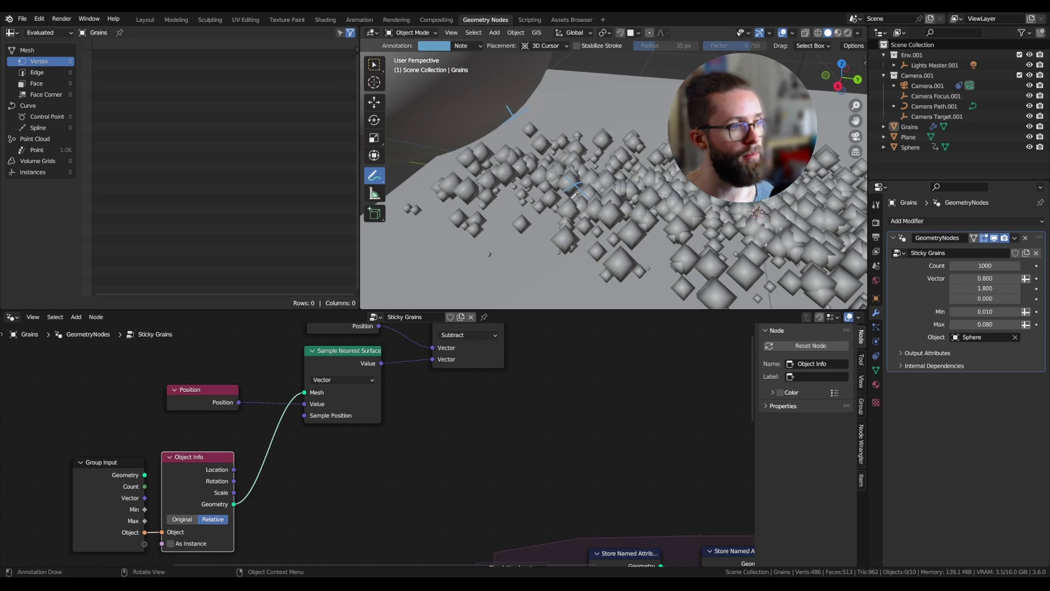
mouse_move(513, 109)
mouse_down()
mouse_move(574, 131)
mouse_move(529, 132)
mouse_move(575, 184)
mouse_up()
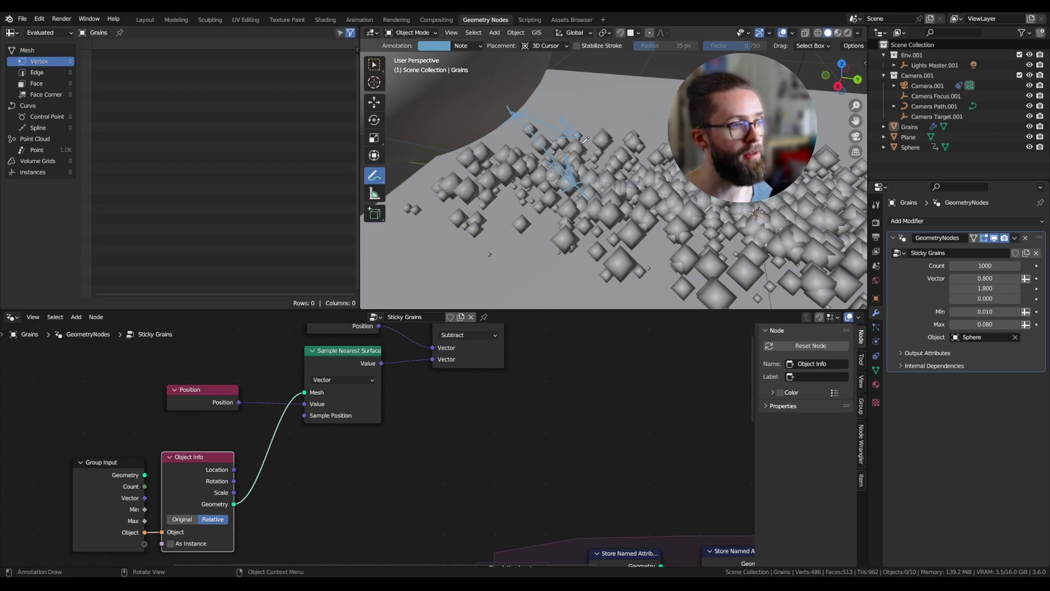
middle_drag(585, 140, 536, 141)
mouse_move(536, 141)
mouse_down()
mouse_move(497, 112)
mouse_move(514, 117)
mouse_move(550, 162)
mouse_move(524, 148)
mouse_up()
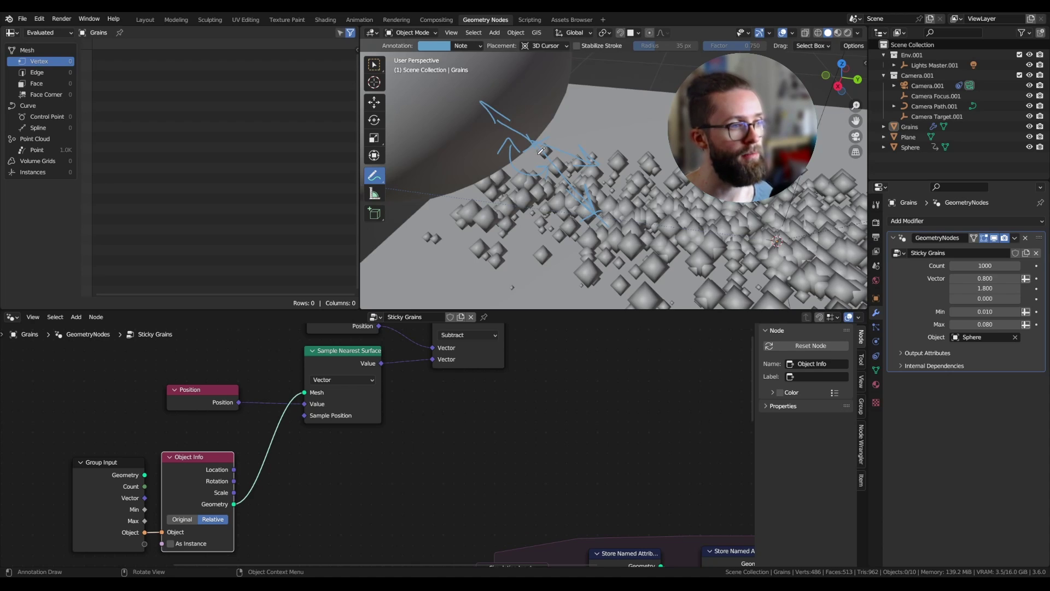
Step: Duplicate the Sample Nearest Surface node below the original and feed its Mesh from the Object Info geometry through a shared reroute
scroll(469, 379, down, 2)
middle_drag(359, 425, 359, 393)
click(359, 337)
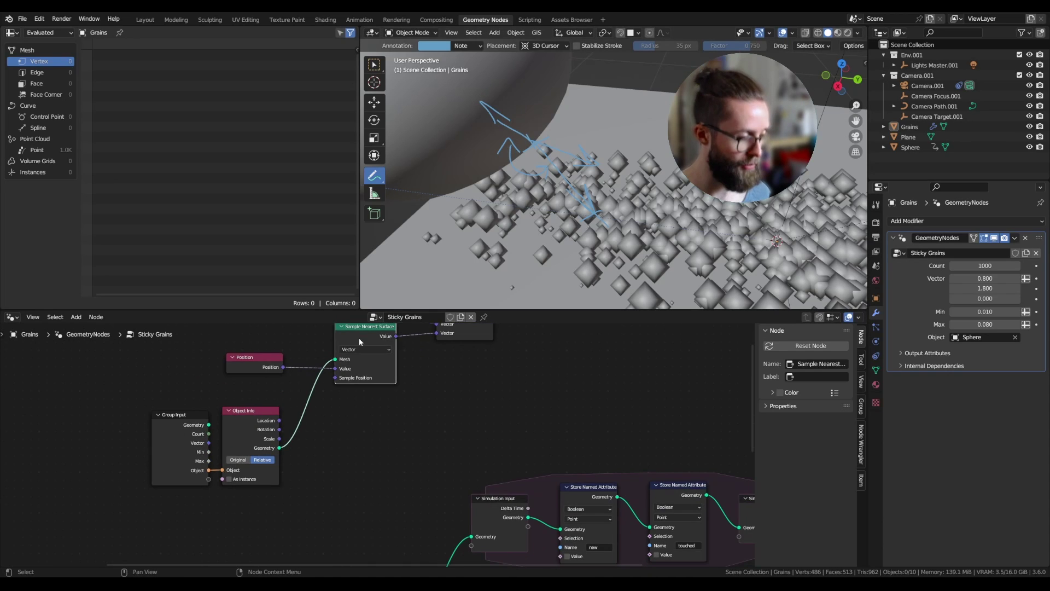
key(shift+d)
click(359, 419)
scroll(316, 439, up, 1)
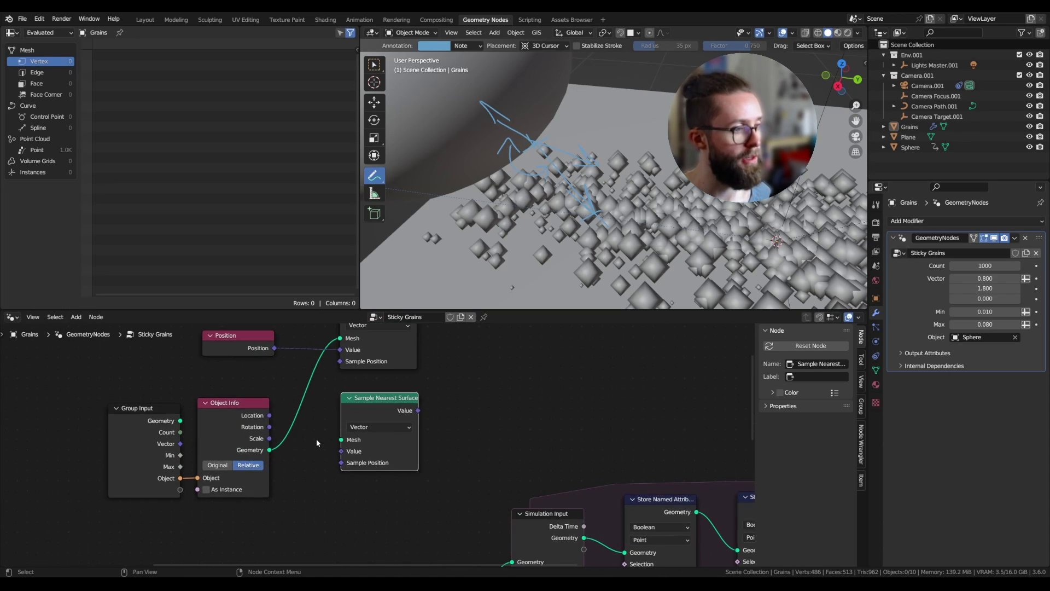
drag(269, 450, 341, 439)
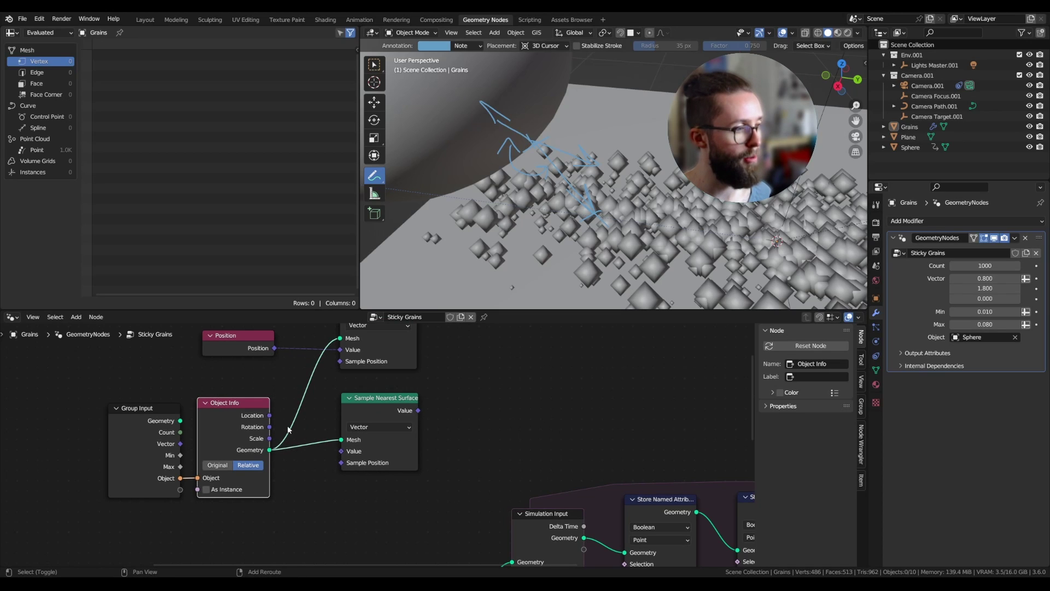
shift+right_drag(288, 429, 314, 469)
Step: Supply the duplicated Sample Nearest Surface node's Value input with a new Normal node
click(350, 465)
key(shift+a)
text(norm)
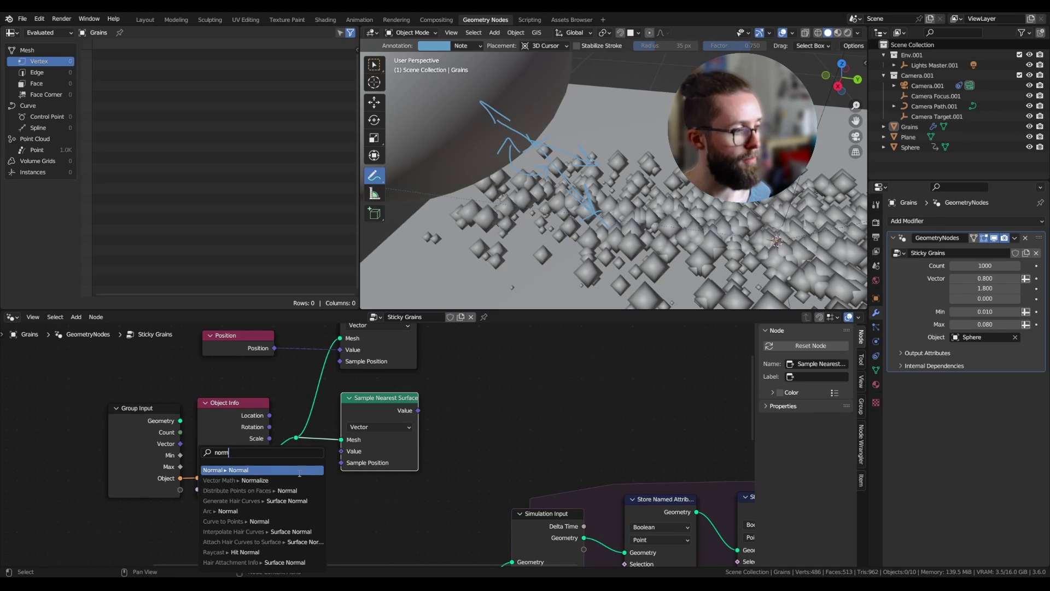
click(300, 473)
Step: Add a Dot Product node combining the Subtract vector as first input with the sampled normal as second input
key(shift+a)
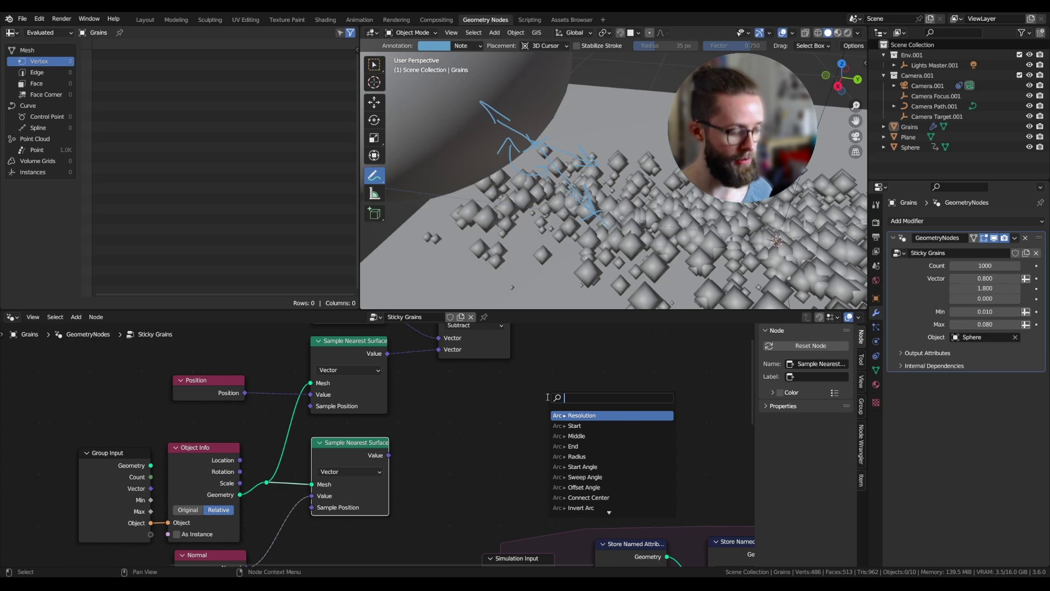
text(dot)
click(569, 415)
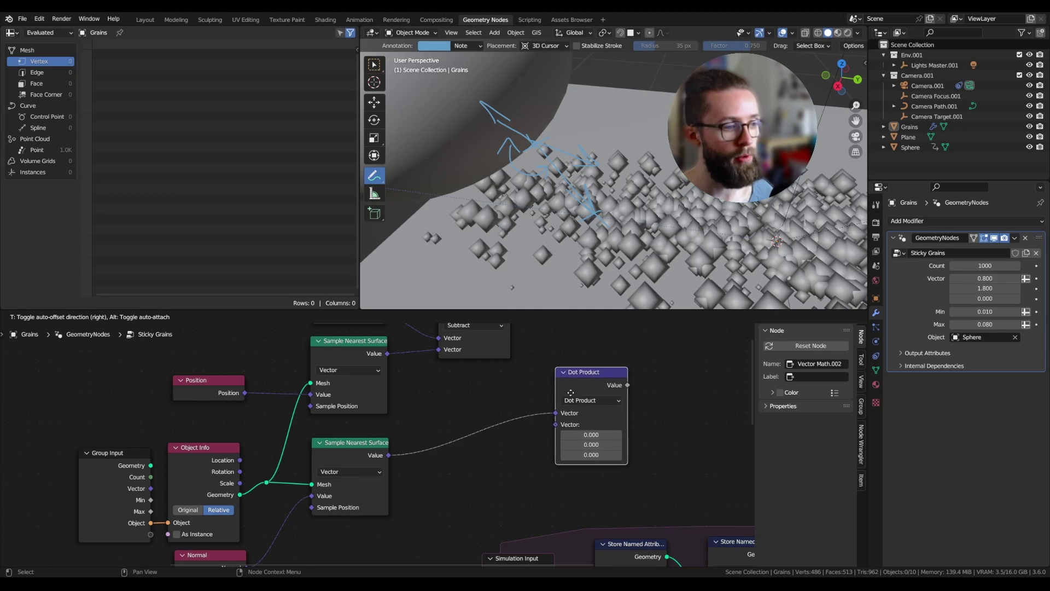
click(588, 370)
middle_drag(528, 399, 480, 453)
drag(463, 362, 530, 443)
drag(338, 515, 526, 454)
Step: Send the Dot Product value into a new Less Than comparison node
middle_drag(526, 454, 324, 443)
drag(395, 402, 456, 405)
text(le)
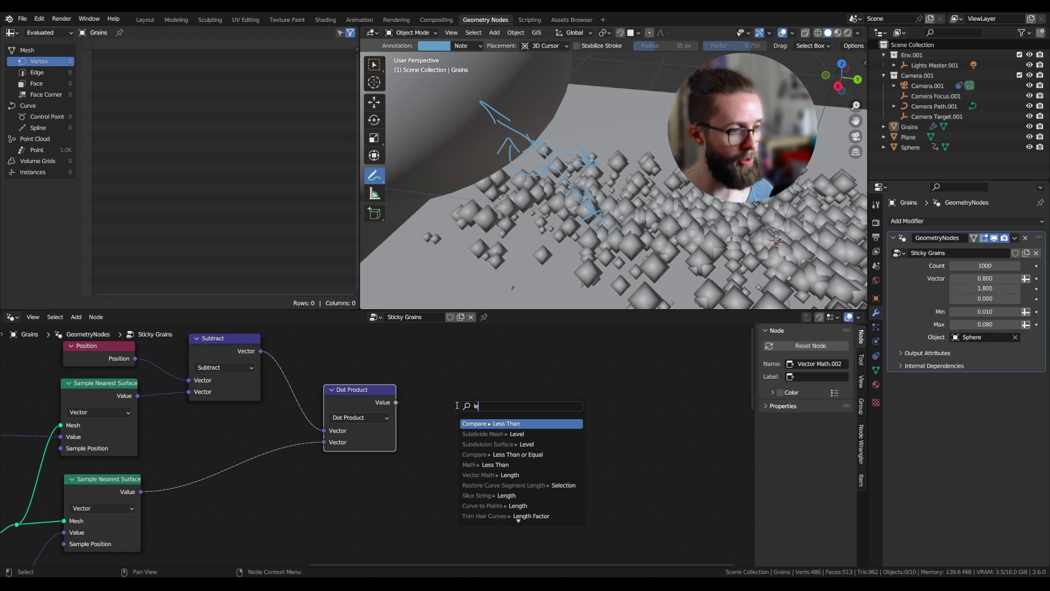
text(ss)
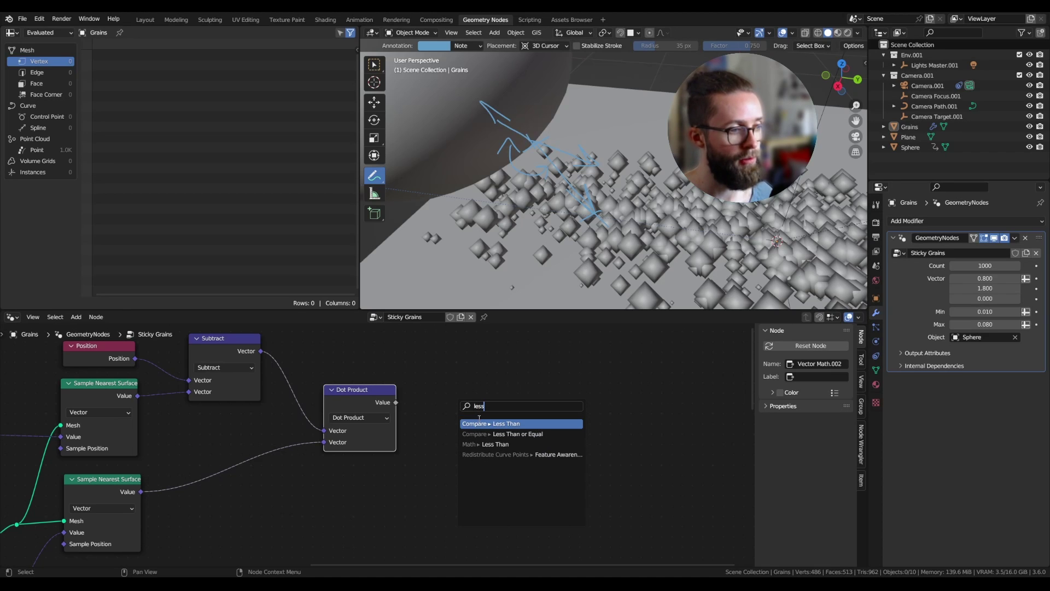
key(Return)
click(475, 405)
Step: Use the Less Than result as the Selection of the touched Store Named Attribute node, enable its Value, and save the file
scroll(474, 406, down, 2)
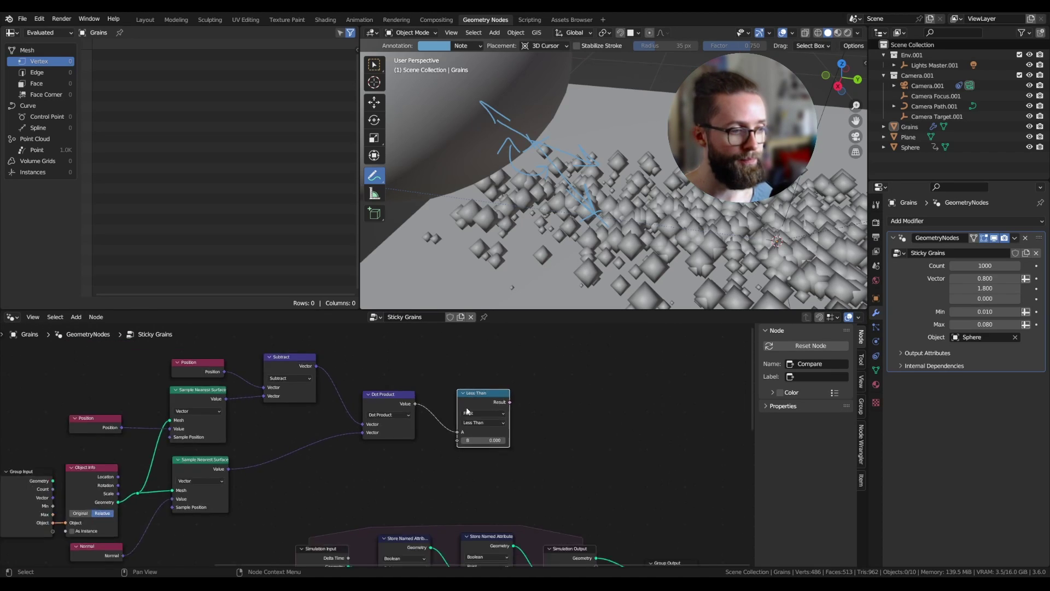
scroll(467, 409, down, 3)
scroll(496, 441, up, 3)
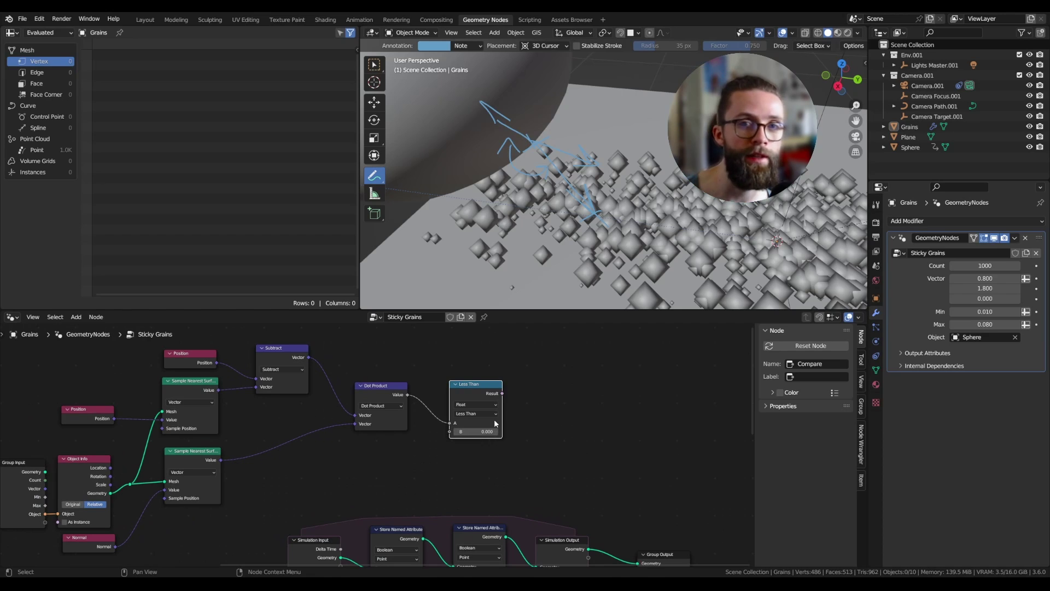
scroll(494, 419, down, 1)
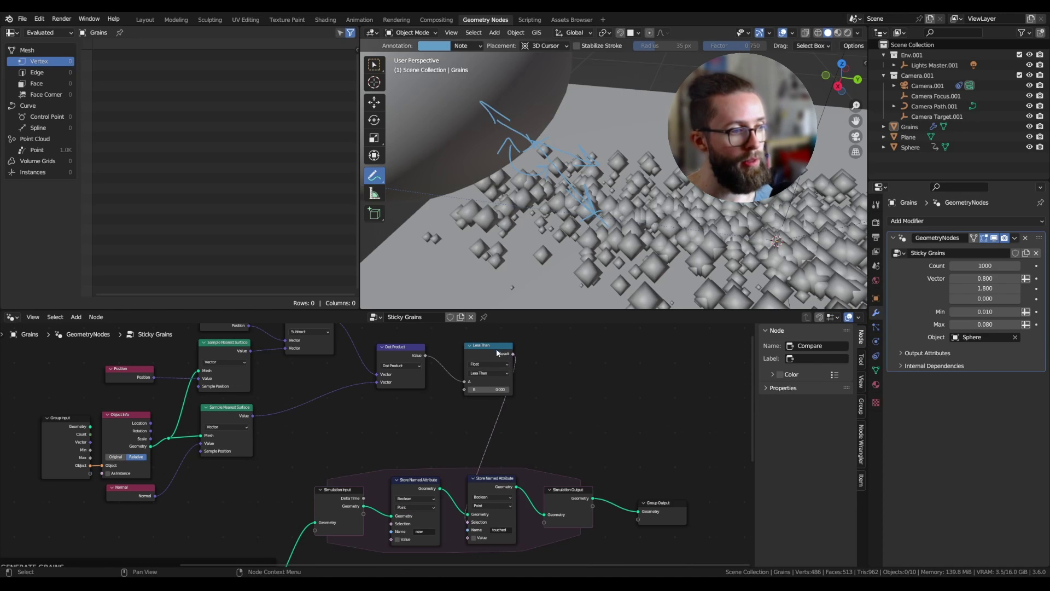
drag(497, 353, 474, 352)
middle_drag(510, 476, 478, 436)
scroll(478, 436, up, 2)
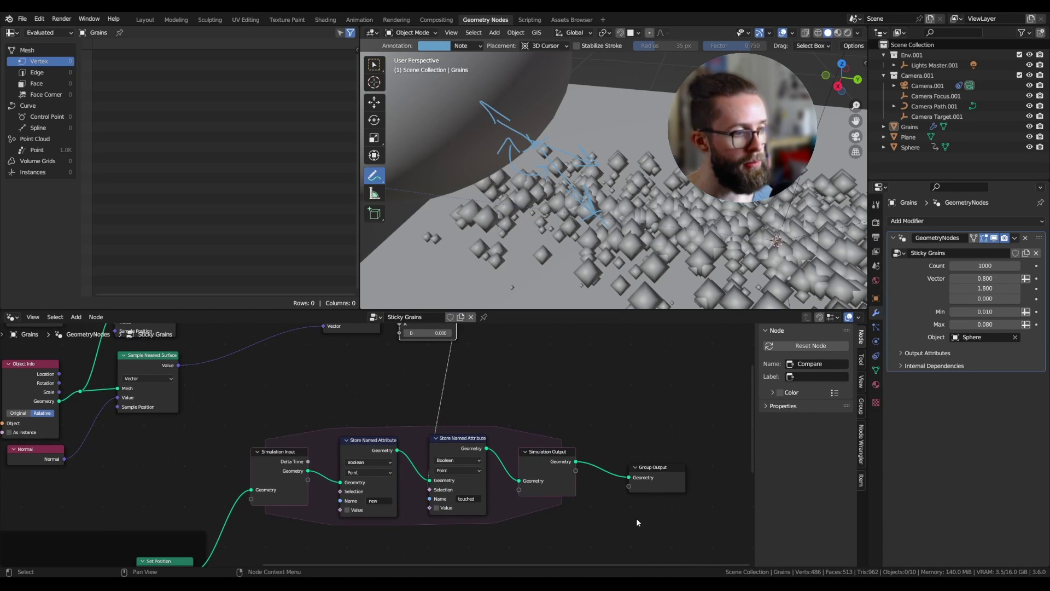
drag(656, 528, 272, 425)
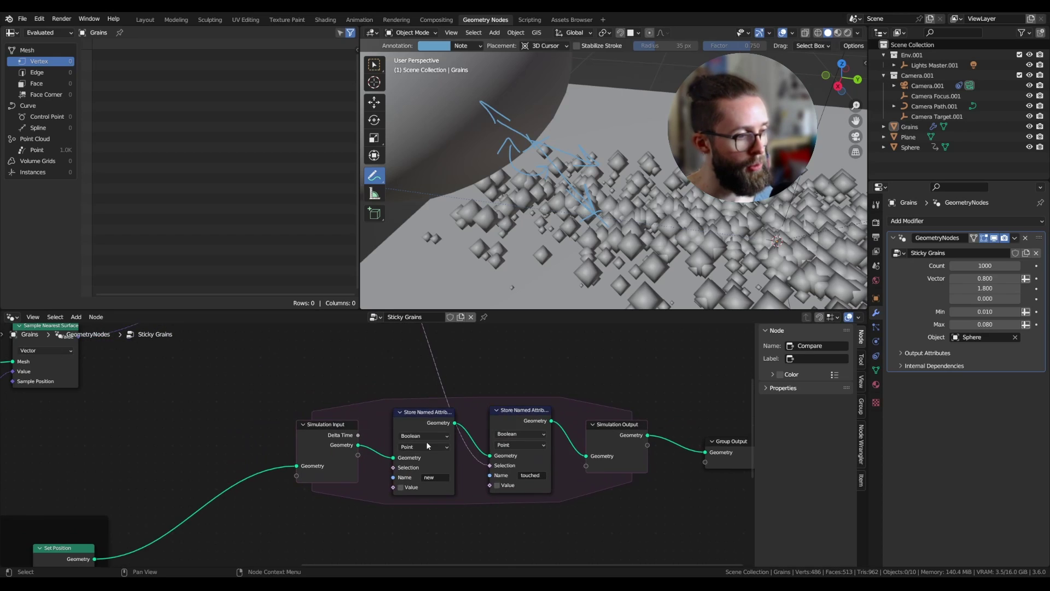
scroll(496, 491, up, 4)
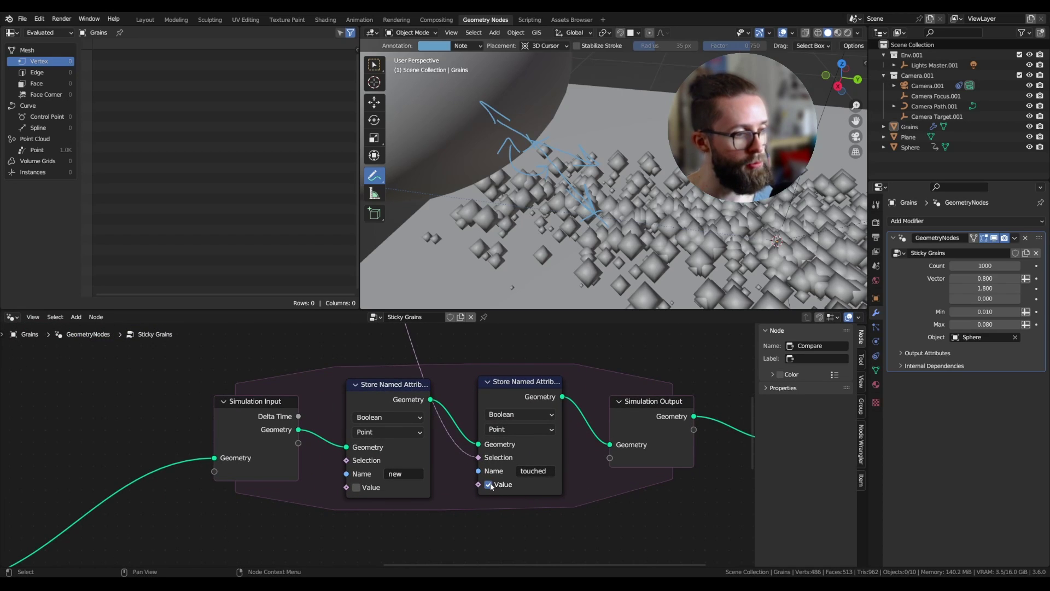
key(ctrl+s)
Step: Add a Named Attribute node above the end of the simulation zone
scroll(491, 491, down, 6)
key(shift+a)
click(575, 345)
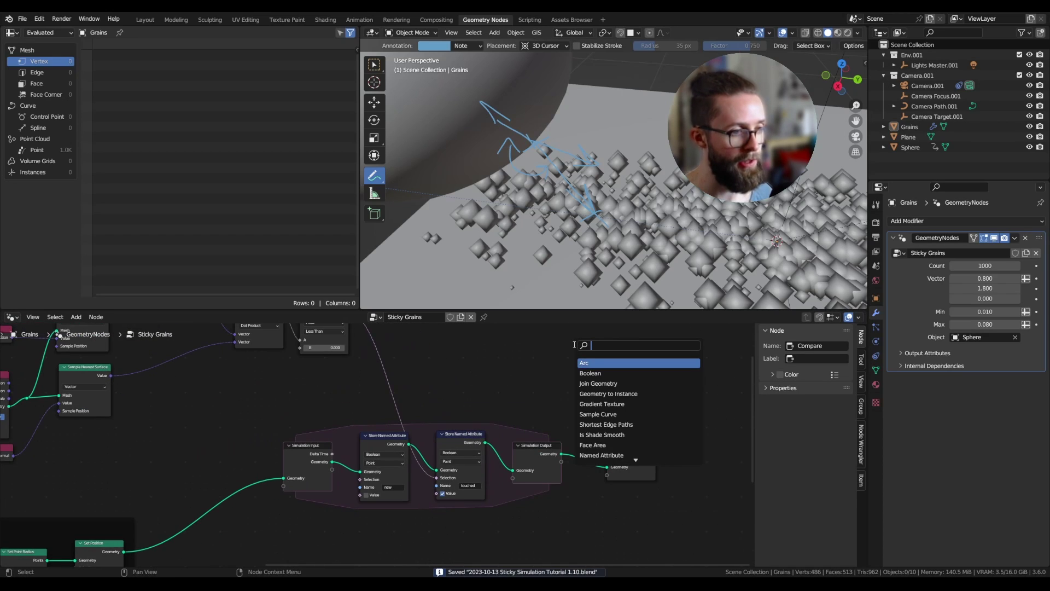
text(nam)
key(Return)
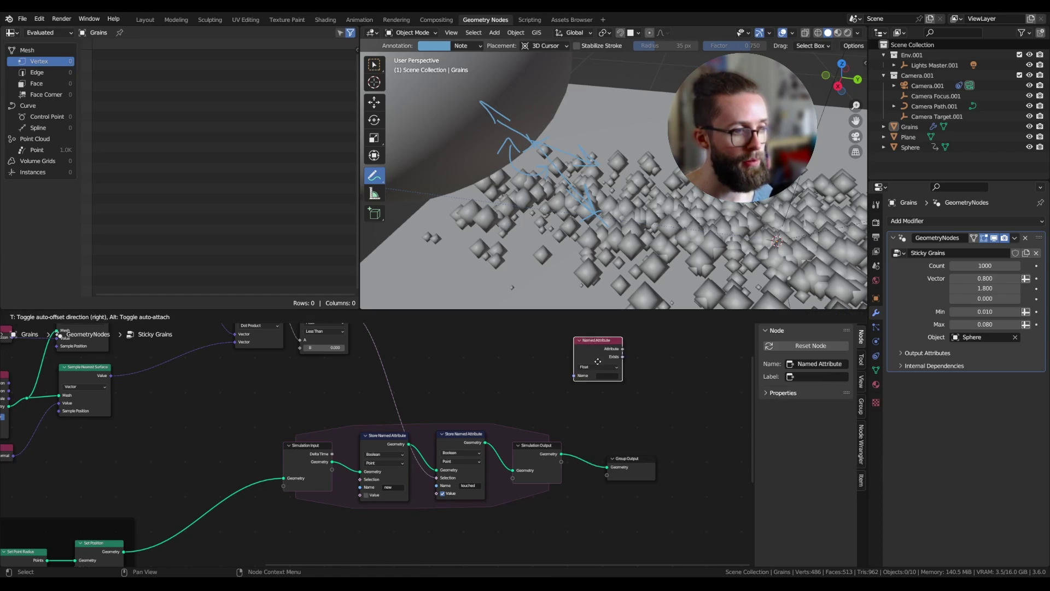
click(527, 361)
Step: Set the Named Attribute node to read the touched attribute and preview it on the Simulation Output geometry with a Viewer node
scroll(554, 388, up, 3)
click(560, 400)
text(rouch)
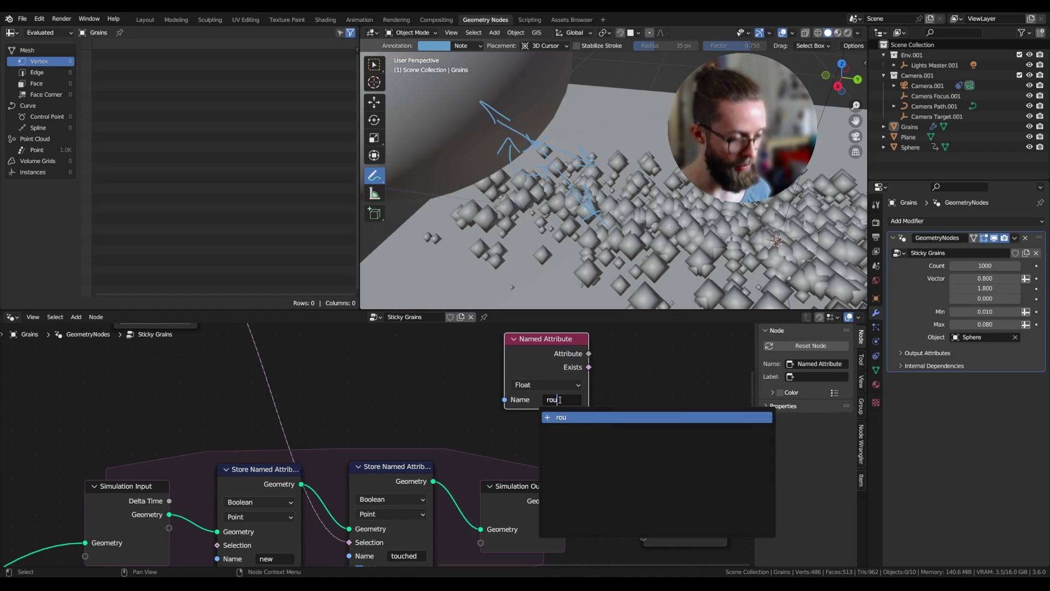
key(BackSpace)
key(BackSpace)
key(BackSpace)
key(BackSpace)
key(BackSpace)
text(touch)
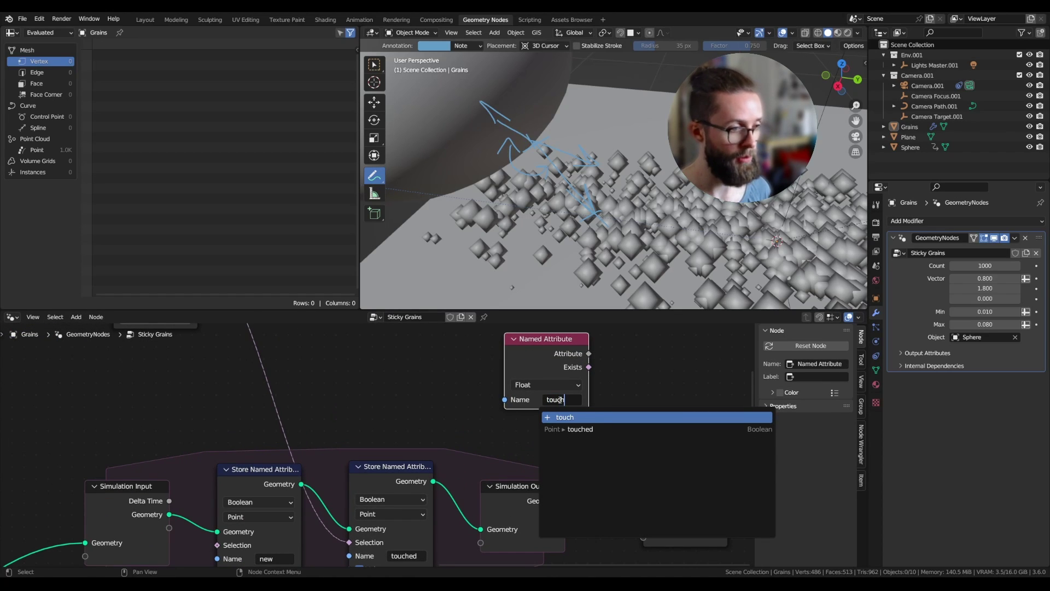
key(Down)
key(Return)
scroll(562, 407, down, 2)
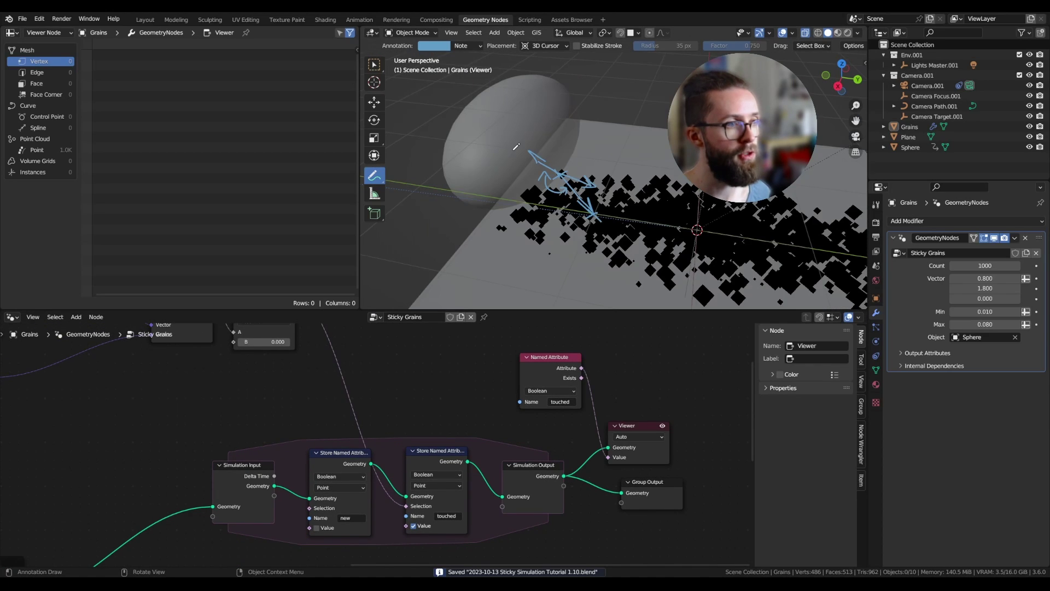
Step: Play the animation to examine which grains the rolling sphere marks as touched
mouse_move(516, 146)
ctrl+mouse_down()
mouse_move(574, 183)
mouse_move(541, 186)
mouse_move(584, 187)
ctrl+mouse_up()
key(space)
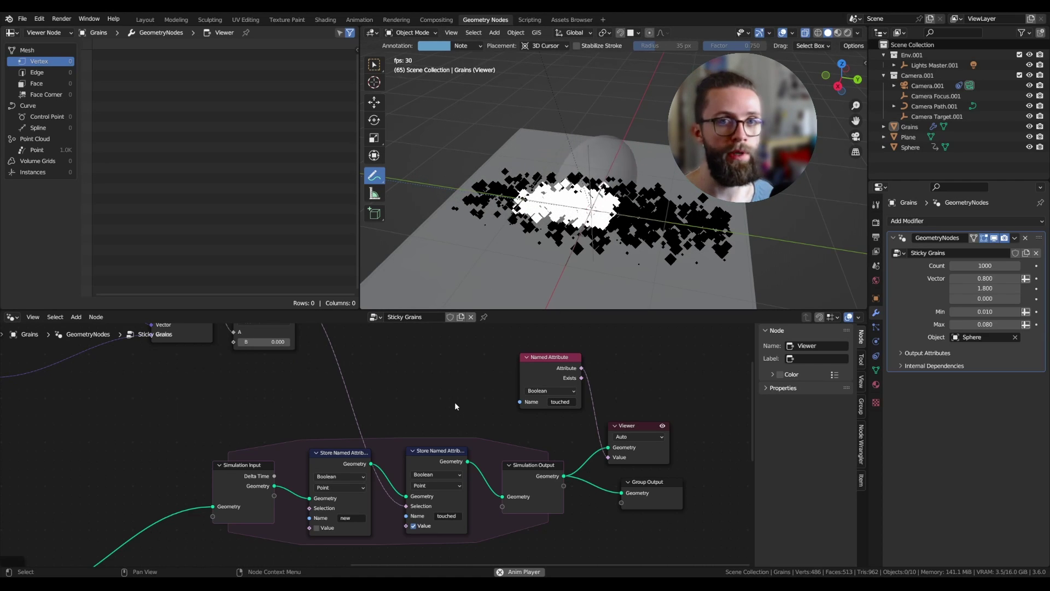
key(space)
Step: Duplicate the touched Named Attribute node and place the copy above the Simulation Input, beneath the Less Than node
middle_drag(417, 428, 457, 378)
scroll(405, 422, down, 2)
scroll(583, 398, up, 1)
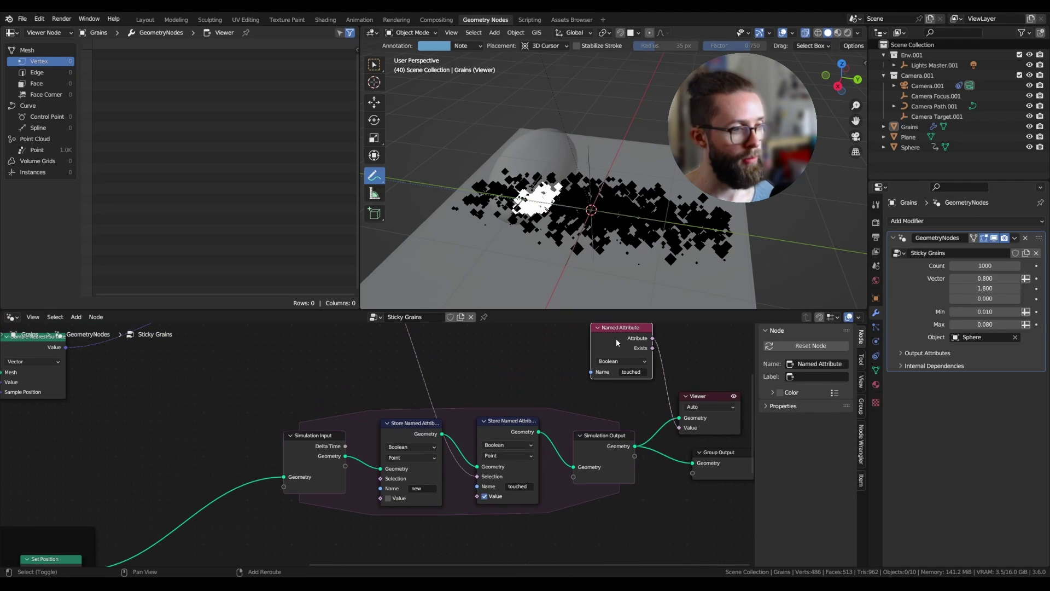
click(616, 338)
key(shift+d)
click(284, 538)
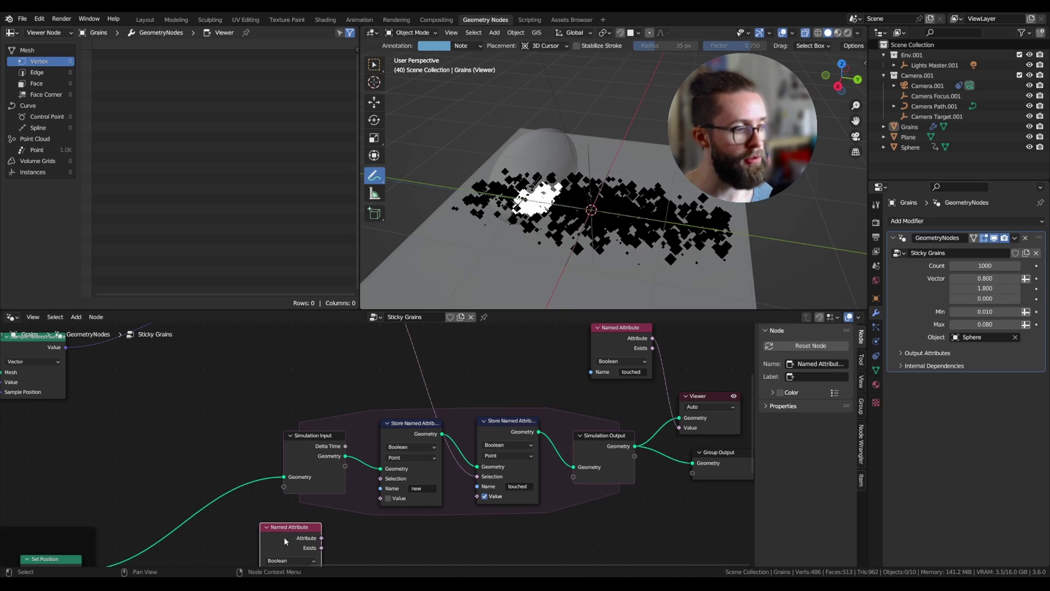
middle_drag(291, 530, 352, 413)
mouse_move(444, 472)
mouse_down()
mouse_move(456, 469)
mouse_move(447, 467)
mouse_up()
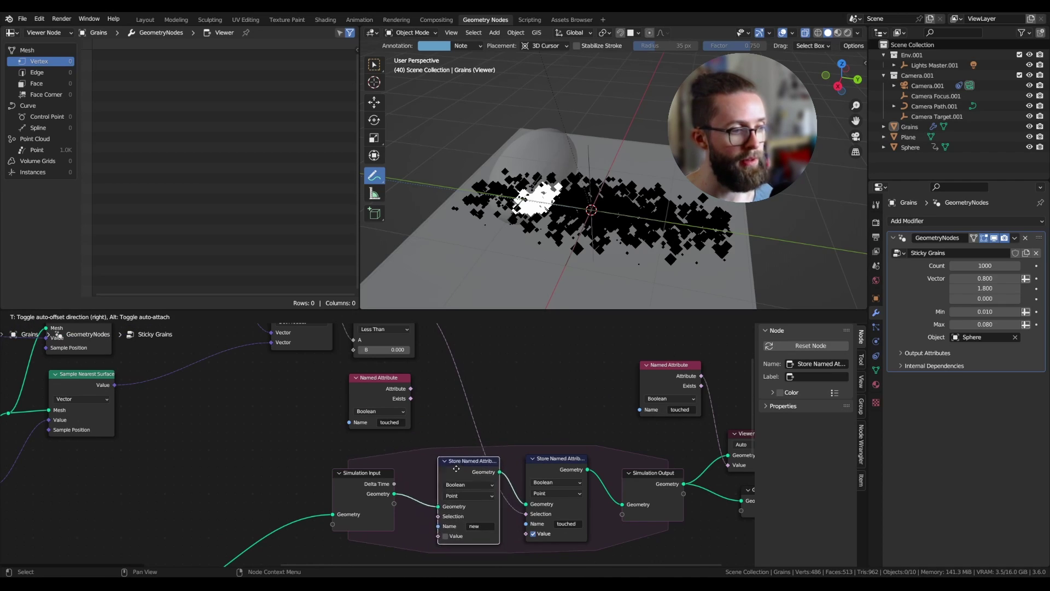
drag(375, 394, 380, 395)
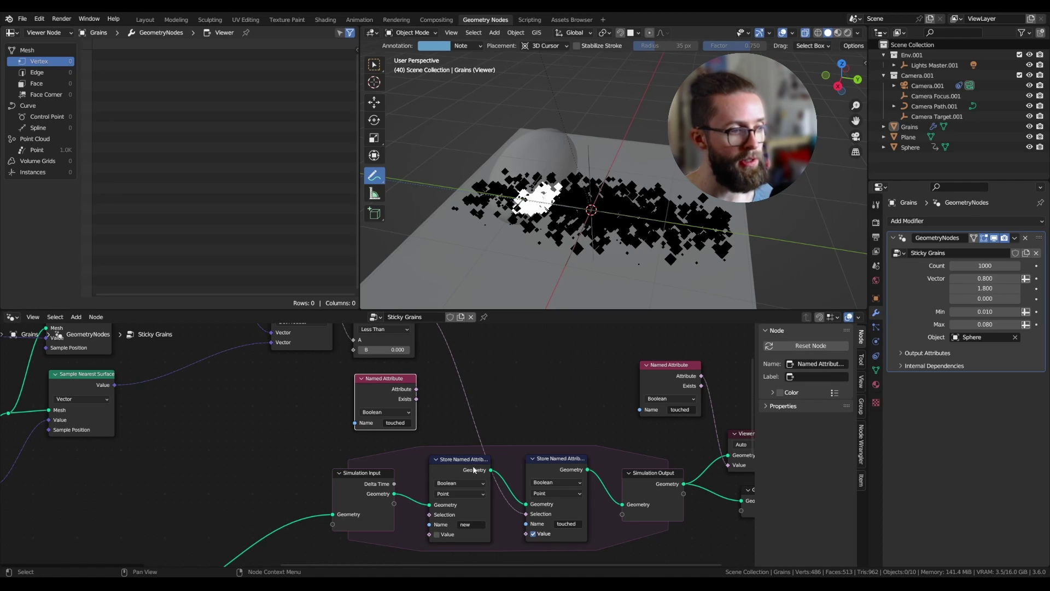
Step: Add a Boolean Math Subtract node that subtracts the touched attribute from the Less Than result
middle_drag(405, 363, 391, 413)
drag(396, 355, 489, 367)
text(subtr)
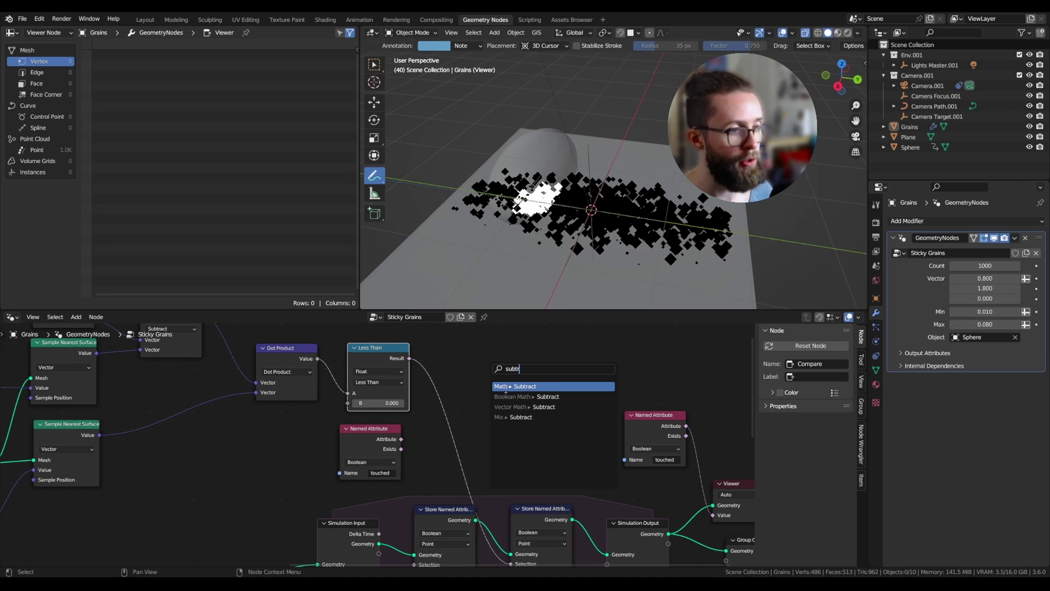
click(505, 386)
click(494, 405)
drag(401, 438, 471, 407)
Step: Feed the Boolean Subtract result into the new Store Named Attribute node's Value, and switch the previewed Named Attribute to new
drag(536, 344, 428, 542)
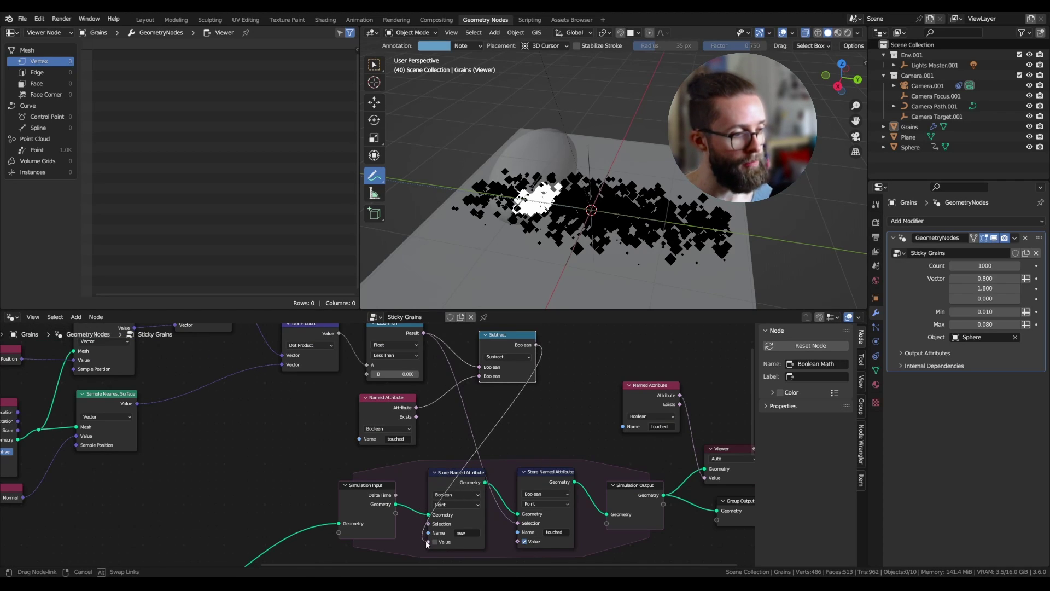
middle_drag(466, 477, 345, 427)
scroll(621, 474, down, 1)
click(621, 474)
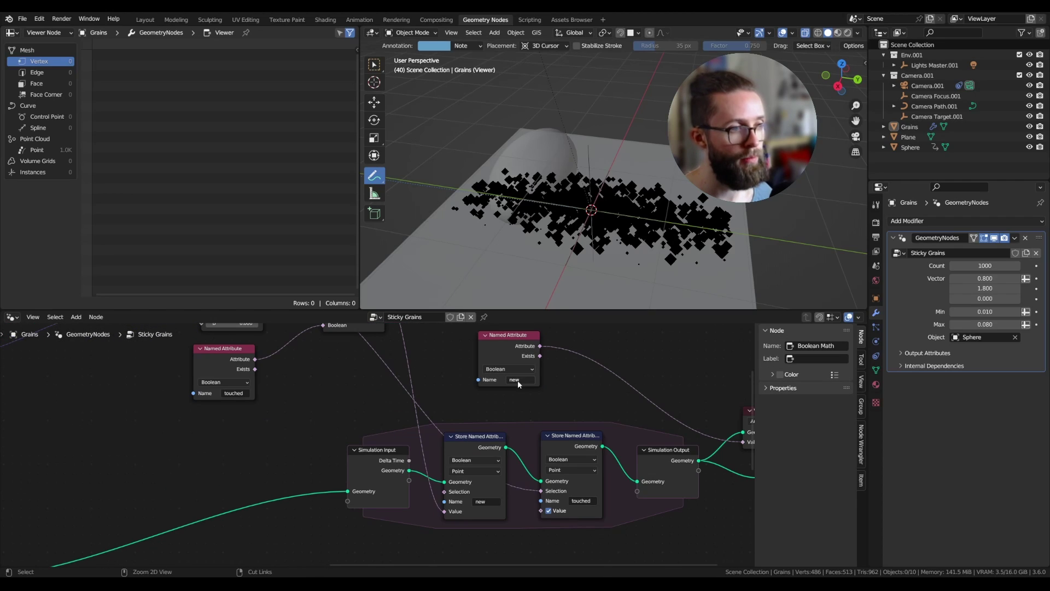
Step: Save the file and play the simulation from the first frame to examine the newly touched grains
key(ctrl+s)
key(shift+Left)
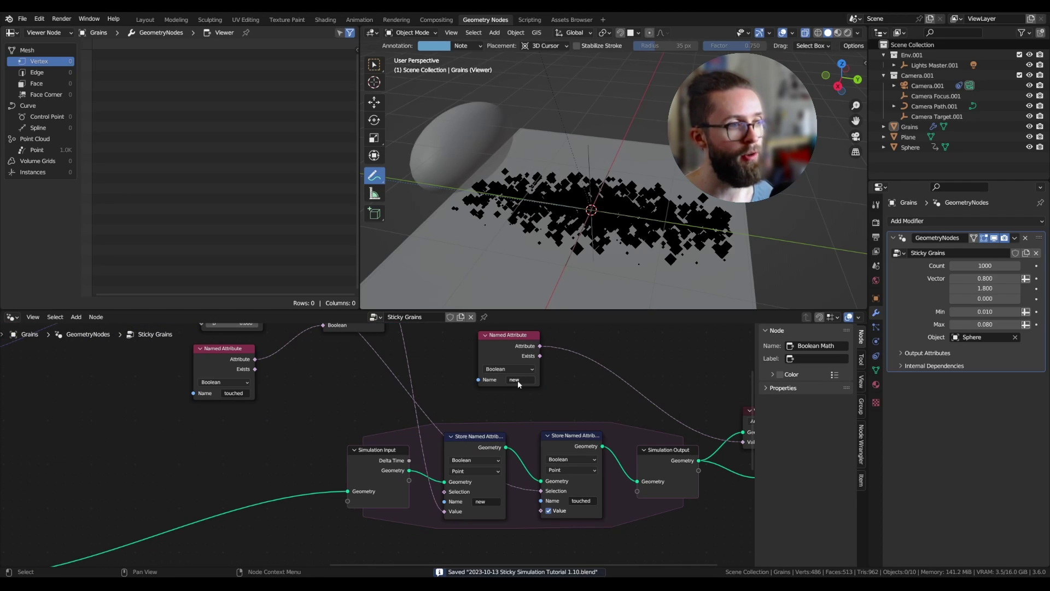
key(space)
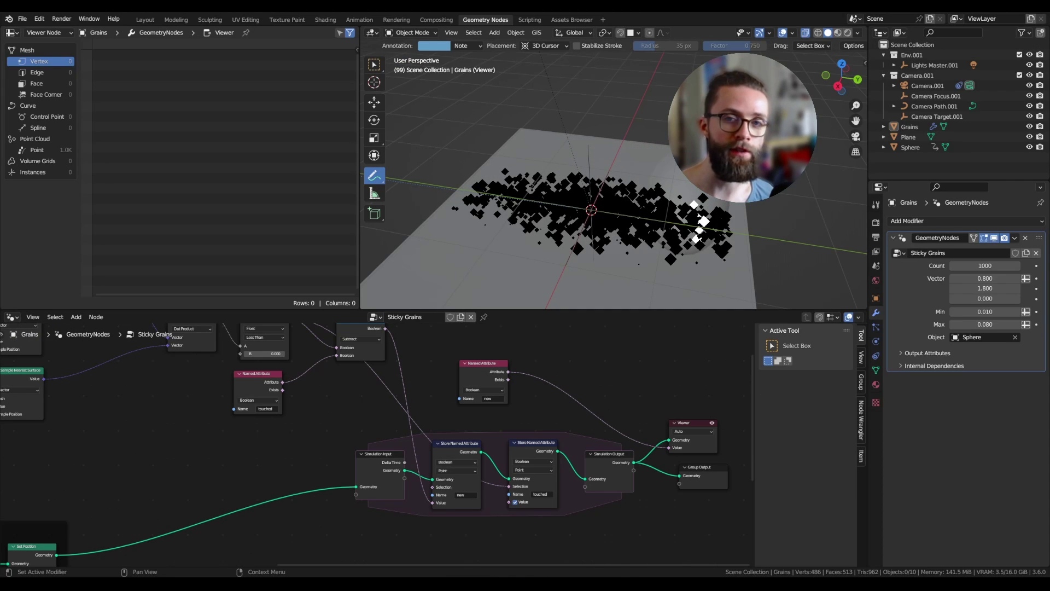
Step: Insert a Set Position node between the Simulation Output and the Group Output
middle_drag(587, 442, 510, 408)
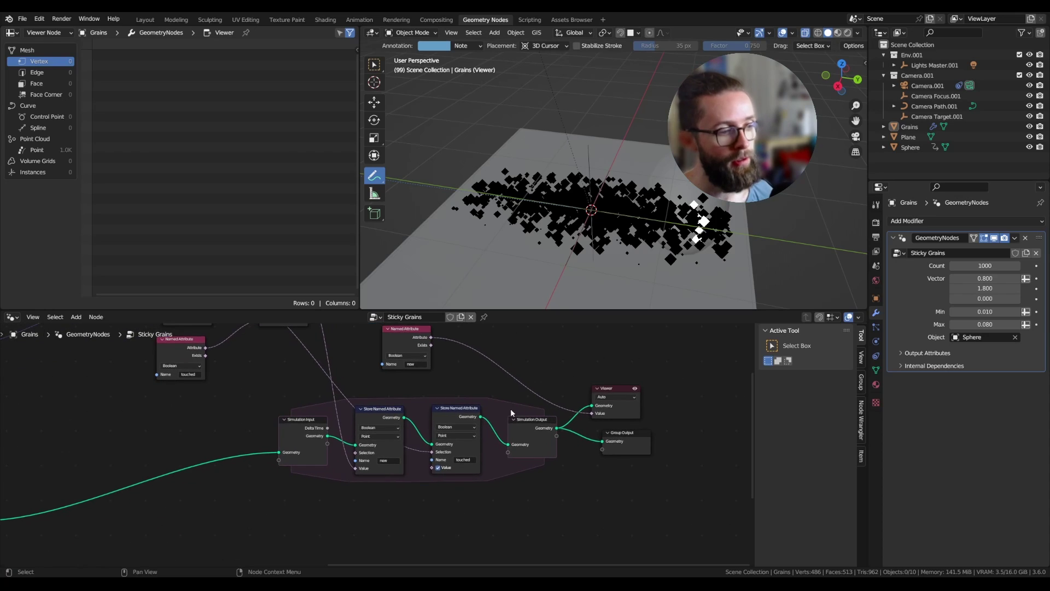
key(shift+a)
text(set po)
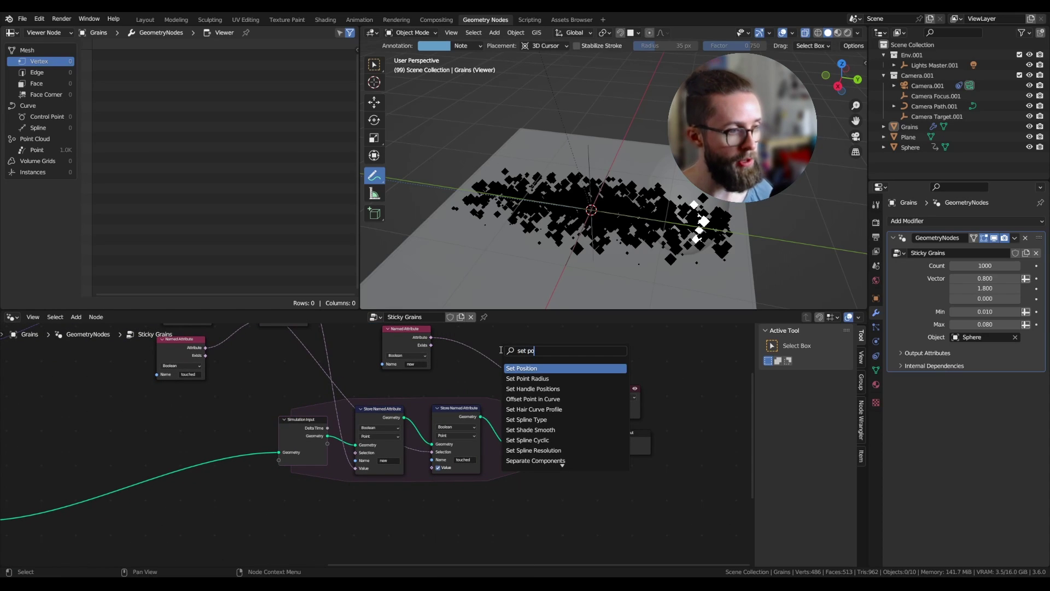
key(Return)
click(624, 438)
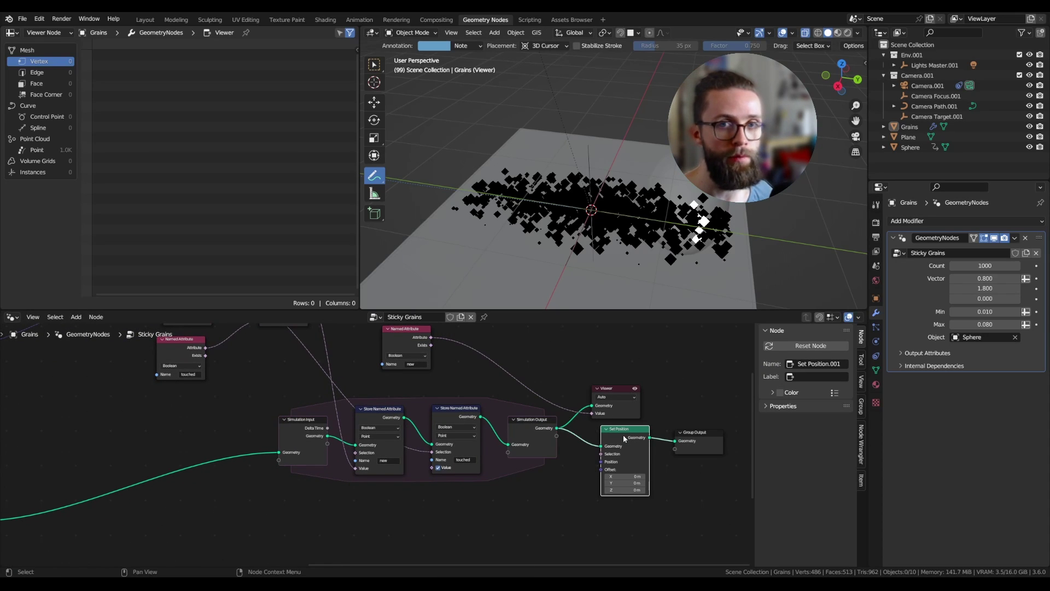
Step: Add a Named Attribute node reading touched and use it as the Selection of the new Set Position node
key(shift+a)
text(name)
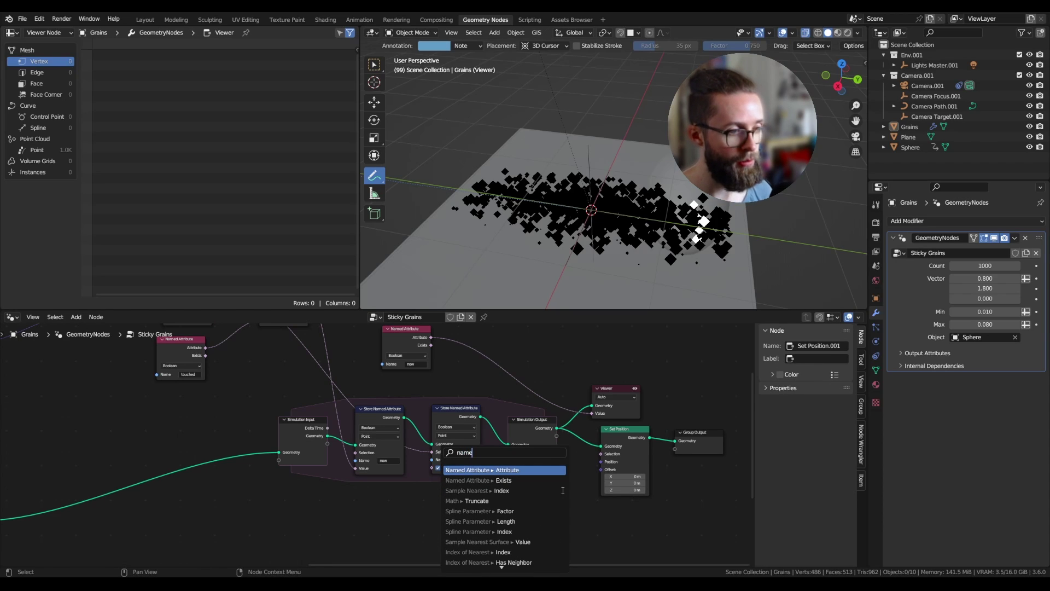
click(493, 469)
click(533, 491)
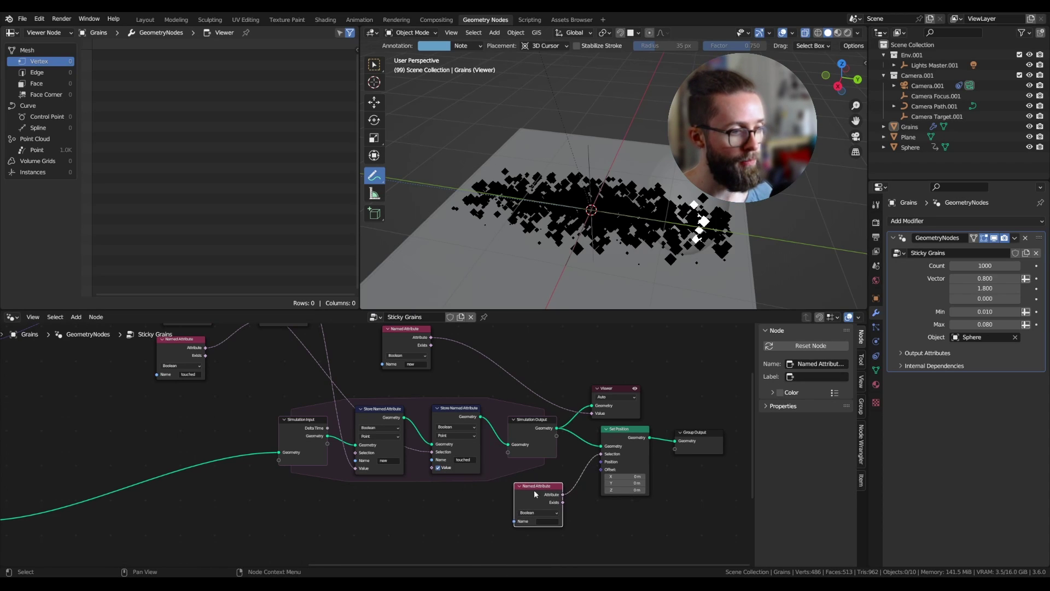
scroll(534, 490, up, 3)
click(549, 528)
text(touch)
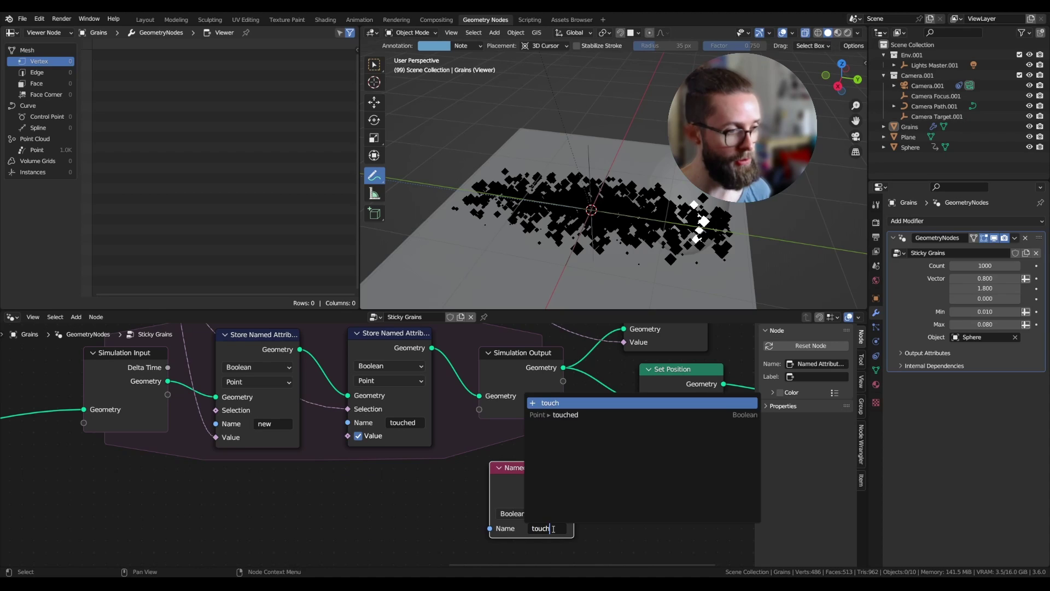
key(Down)
key(Return)
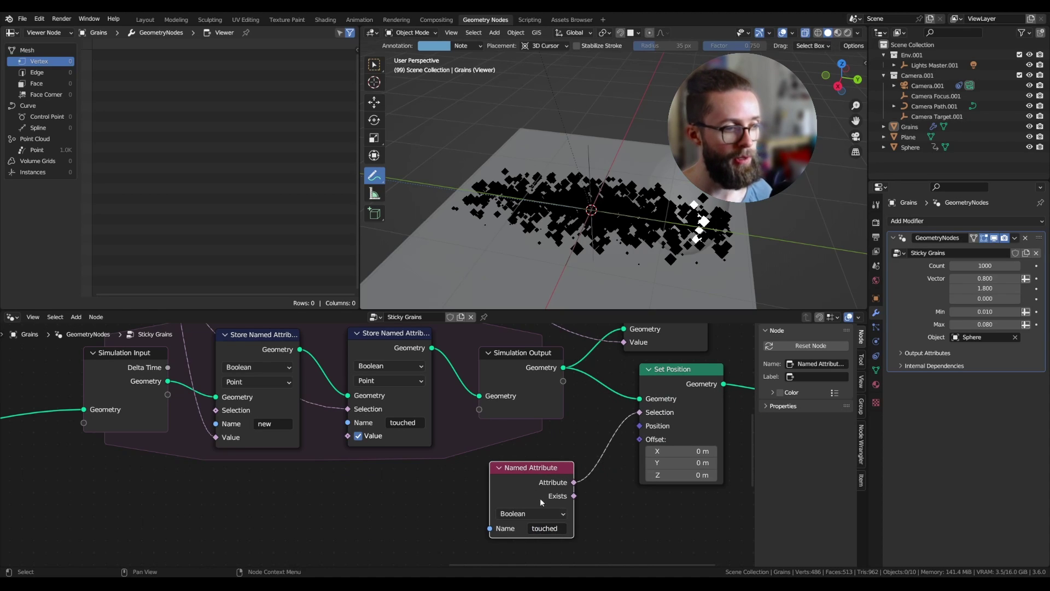
drag(540, 498, 527, 489)
Step: Undo the last annotation strokes drawn near the sphere in the viewport
middle_drag(648, 243, 655, 231)
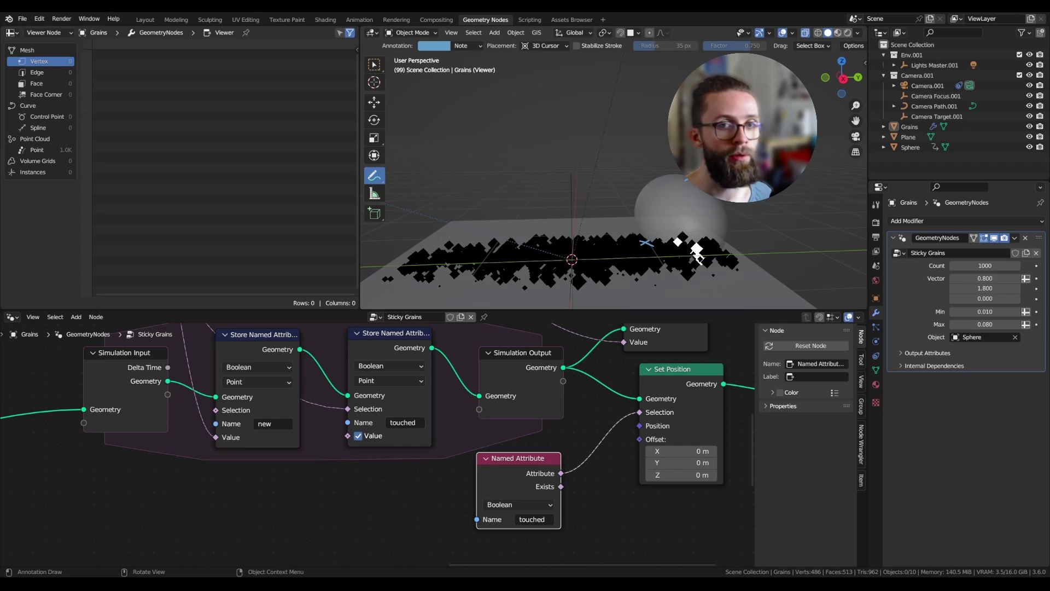
key(ctrl+z)
key(ctrl+z)
Step: Move the Group Input and Object Info nodes that feed the sphere sampling slightly upward
scroll(554, 406, down, 5)
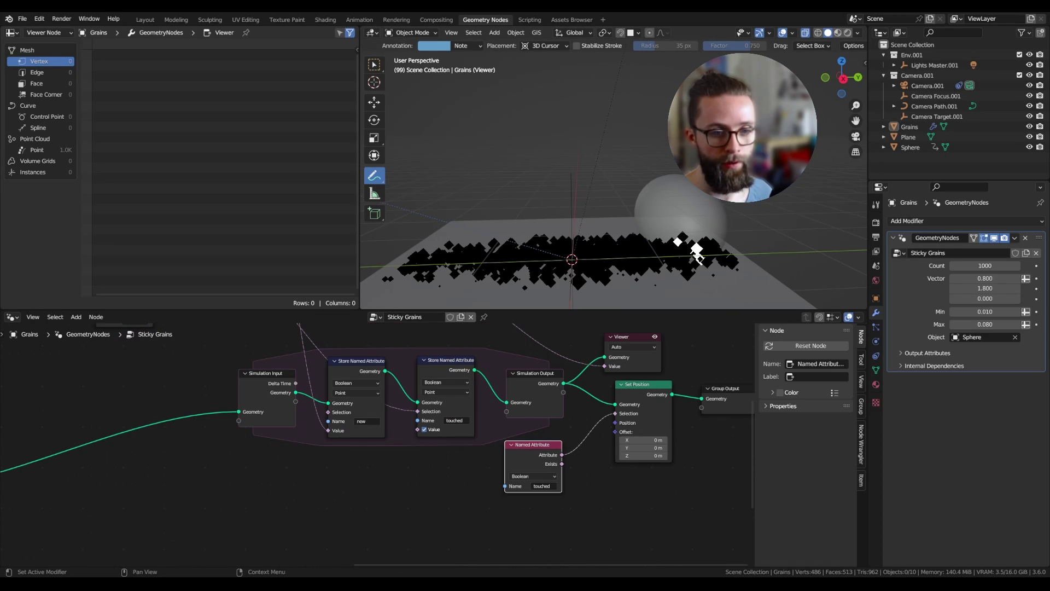
scroll(454, 372, up, 1)
mouse_move(48, 374)
middle_down()
mouse_move(267, 437)
mouse_move(491, 520)
middle_up()
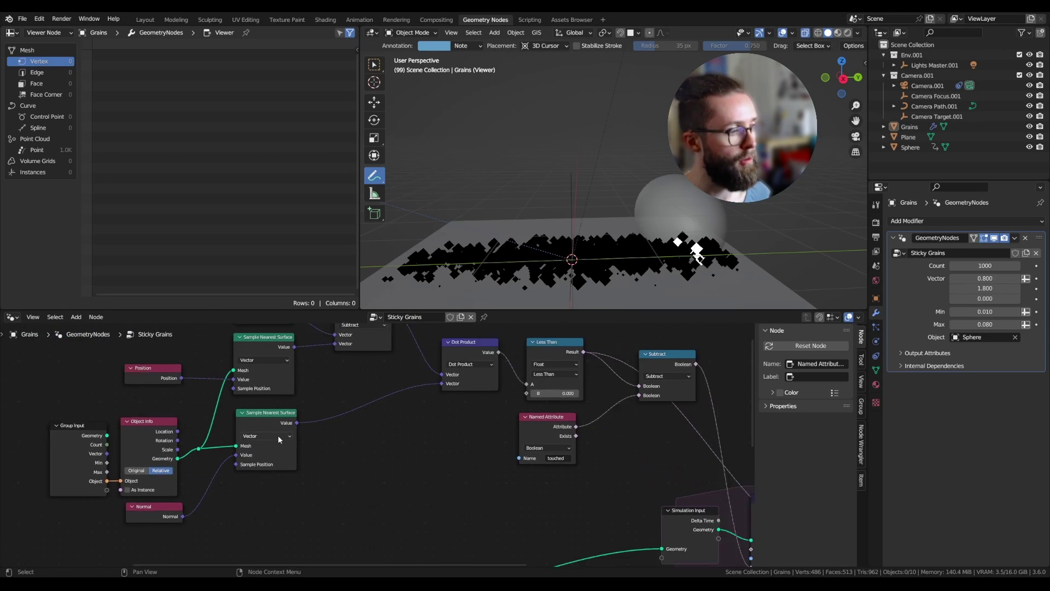
middle_drag(279, 437, 474, 415)
scroll(475, 415, up, 1)
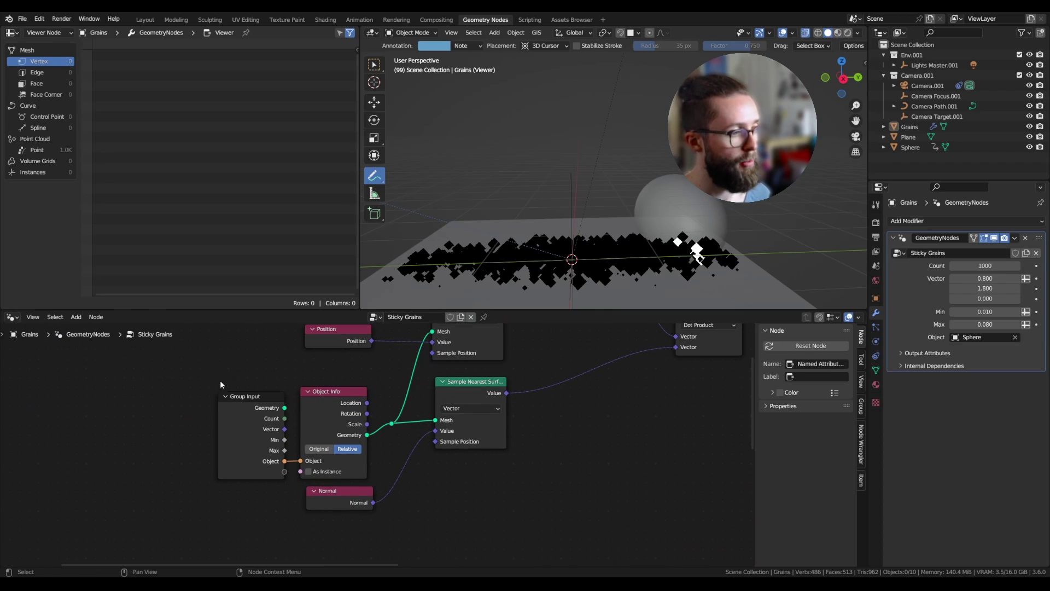
drag(219, 380, 348, 424)
key(g)
click(347, 403)
Step: Duplicate the normal-sampling Sample Nearest Surface node with its incoming links and place the copy below it
middle_drag(458, 398, 461, 377)
click(463, 369)
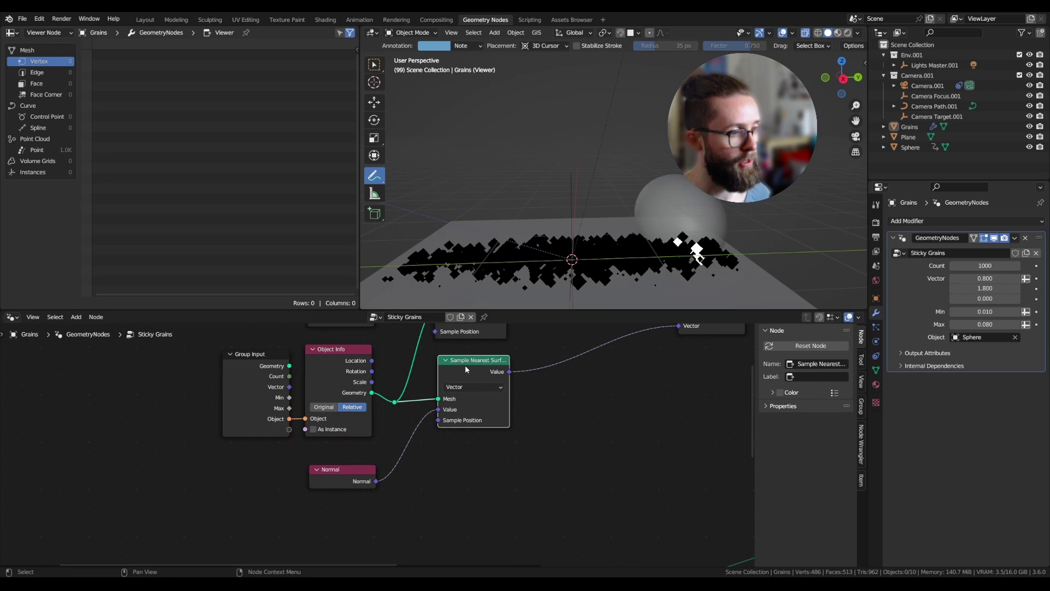
key(ctrl+shift+d)
click(465, 474)
middle_drag(430, 494, 454, 452)
Step: Feed the Value of the duplicated Sample Nearest Surface node from a Named Attribute node reading UVMap
drag(462, 459, 429, 459)
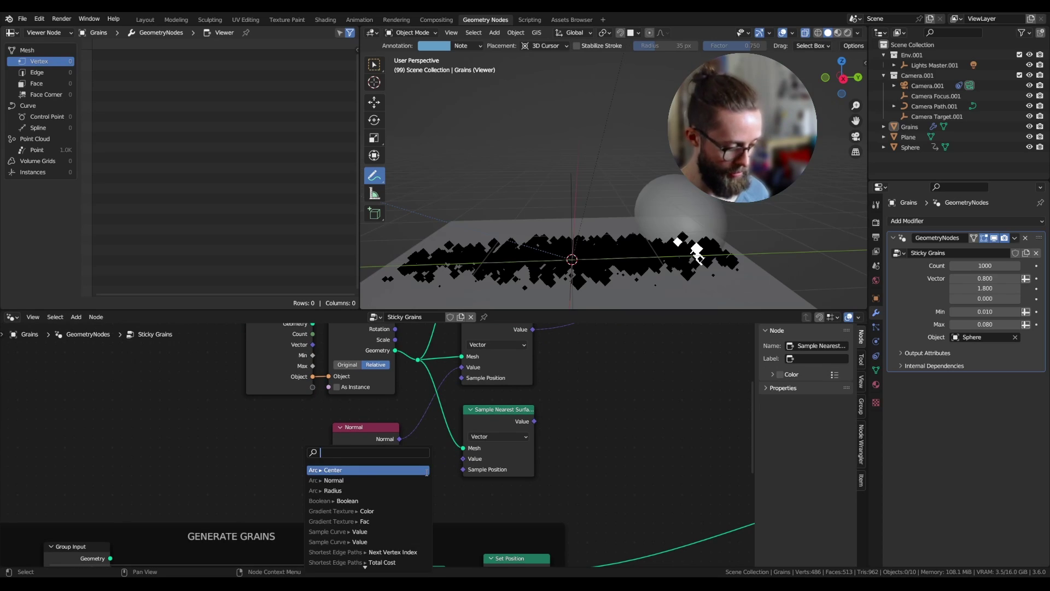
text(named)
key(Return)
click(389, 476)
click(373, 511)
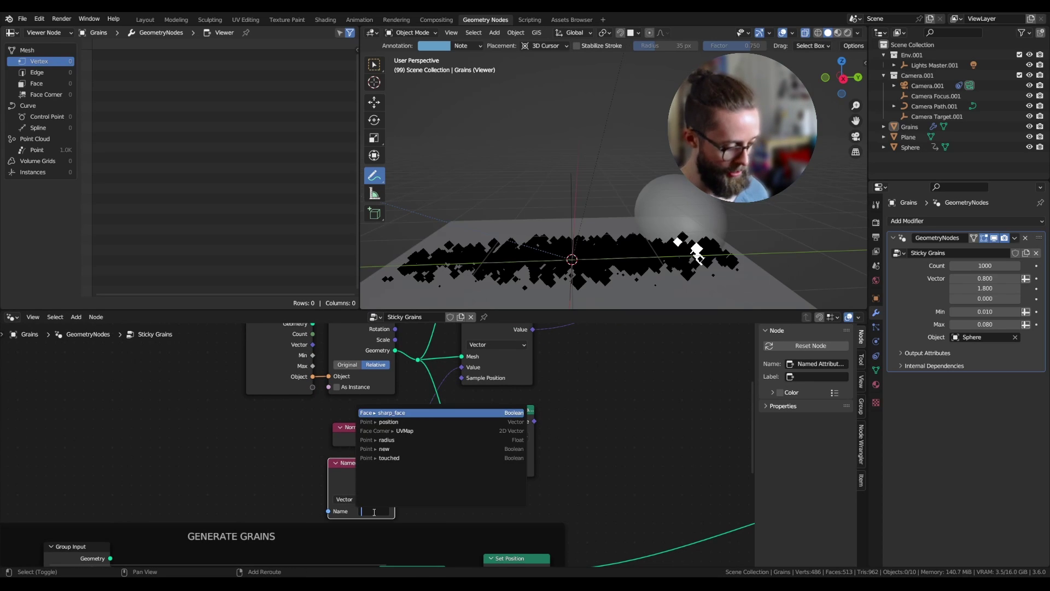
text(UVM)
click(405, 421)
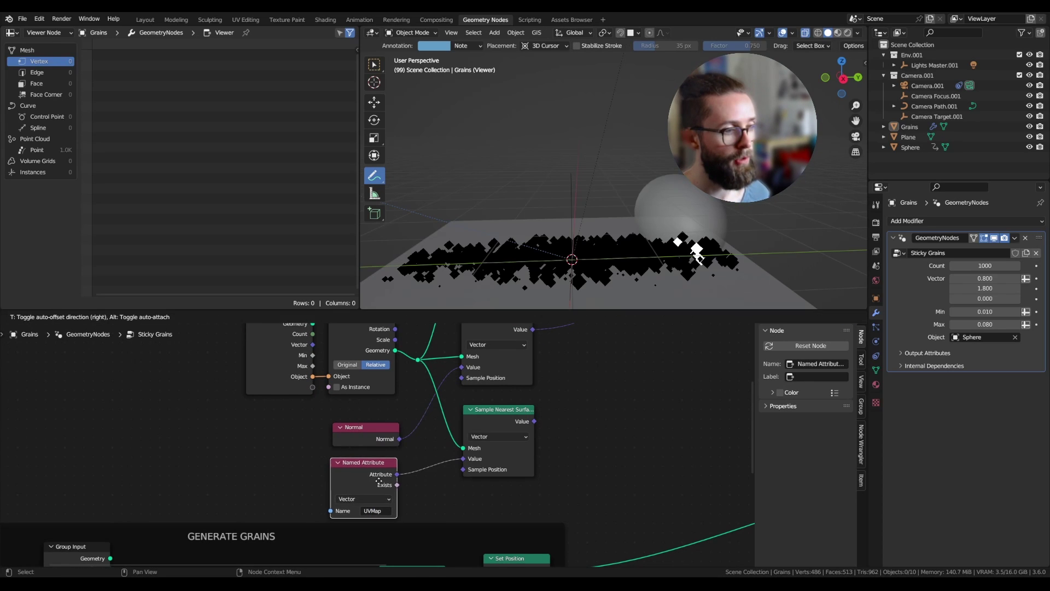
Step: Switch to the Select Box tool, check the UV map name in the sphere's mesh data, and reselect the Grains object
click(426, 34)
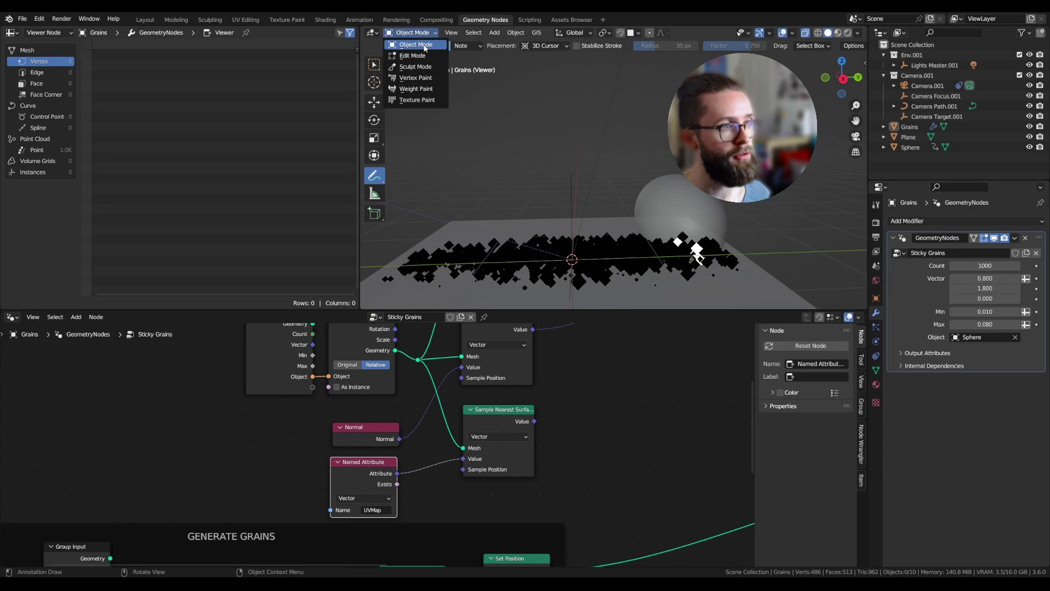
click(425, 45)
click(374, 65)
click(706, 229)
click(875, 370)
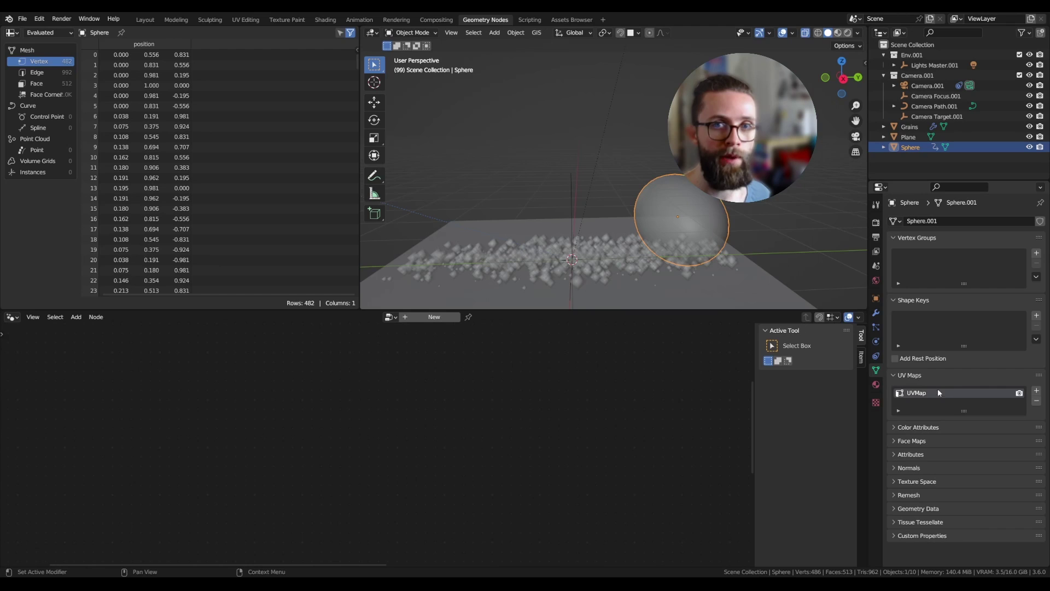
click(459, 257)
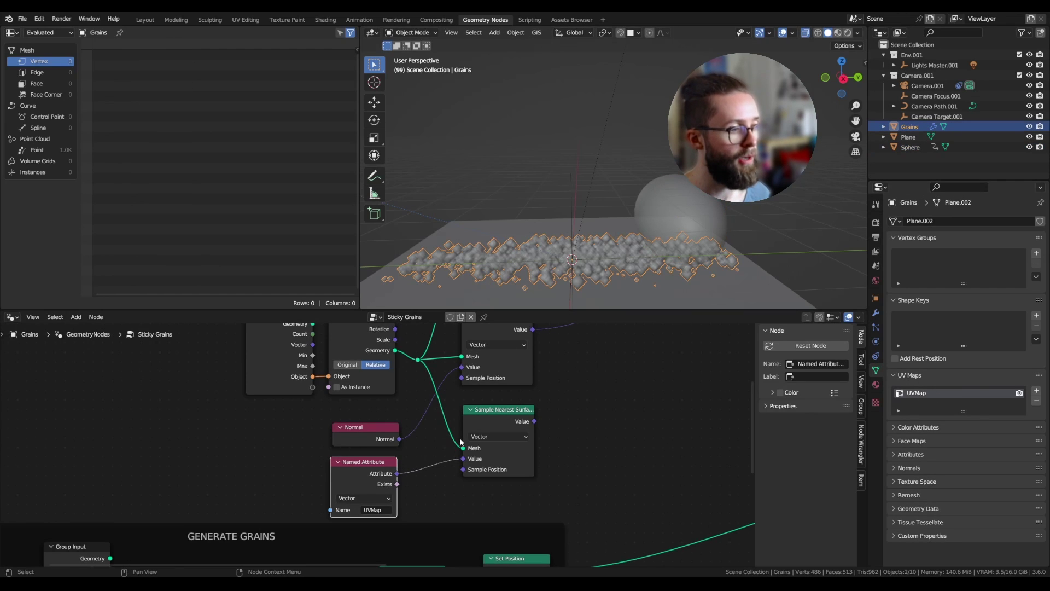
Step: Duplicate the touched Store Named Attribute node and insert the copy just before the Simulation Output
scroll(560, 442, down, 8)
scroll(661, 458, up, 3)
scroll(635, 459, up, 2)
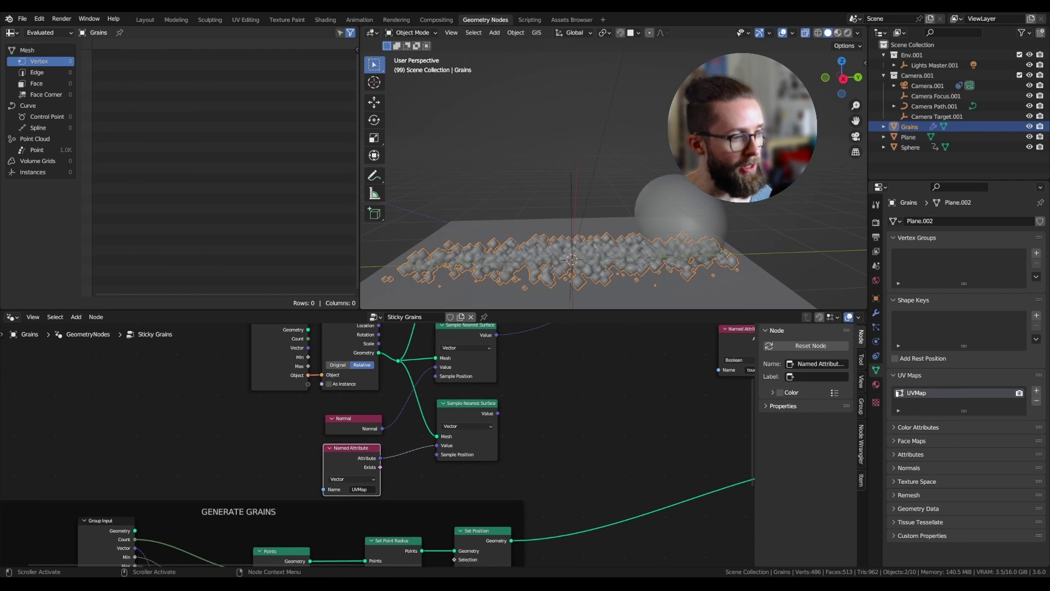
middle_drag(620, 454, 342, 442)
scroll(341, 442, down, 3)
scroll(626, 425, up, 2)
middle_drag(738, 440, 560, 409)
scroll(627, 425, up, 2)
click(580, 427)
key(shift+d)
click(658, 416)
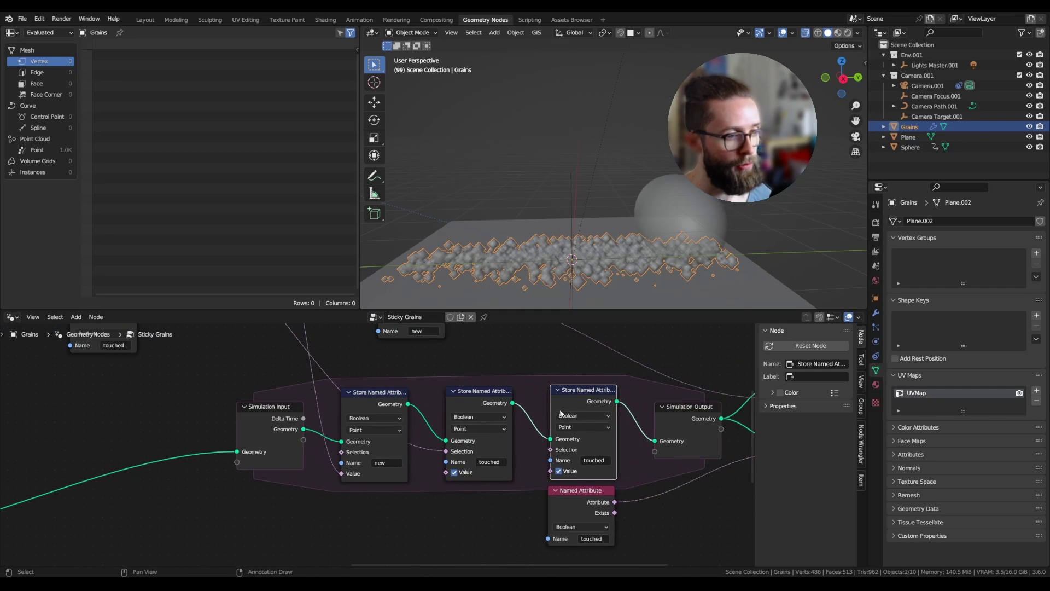
Step: Set the duplicated Store Named Attribute node's data type to Vector and its attribute name to uv_target
click(580, 415)
click(597, 453)
click(598, 460)
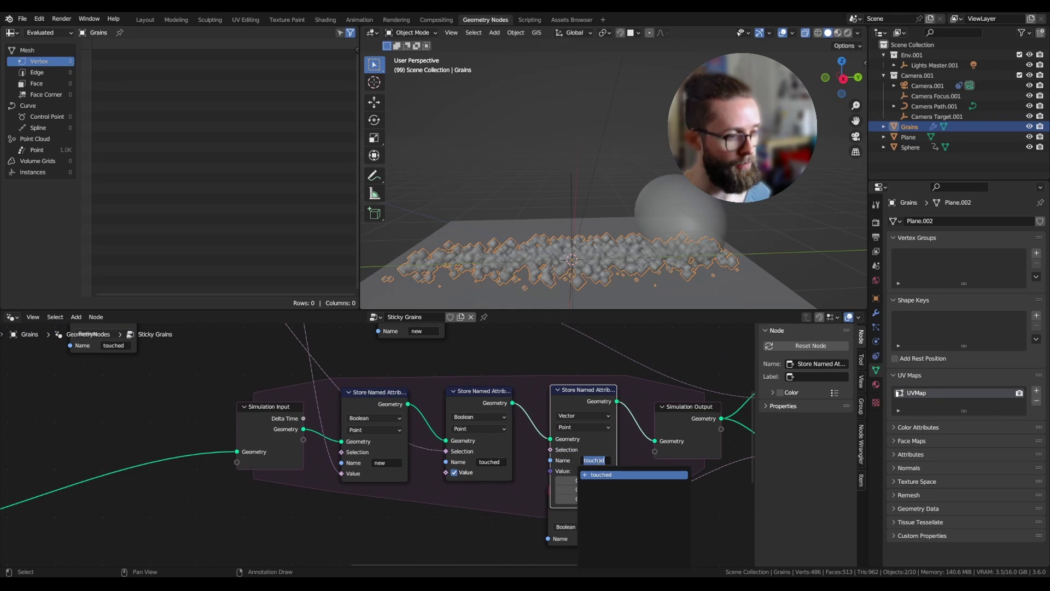
text(uv_t)
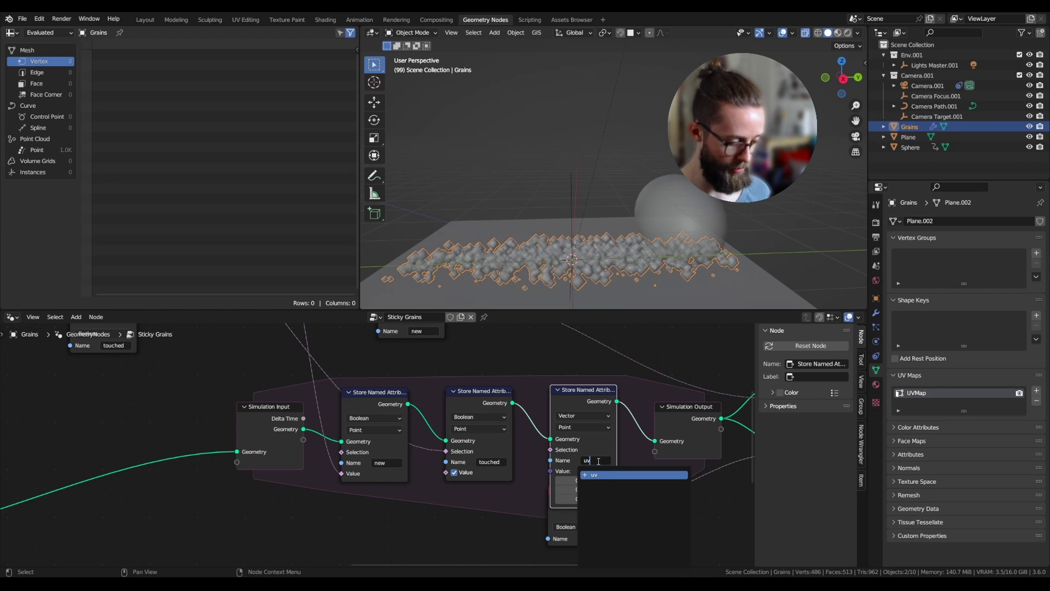
text(arget)
key(Return)
Step: Move the uv_target Store Named Attribute node up and shift the touched Named Attribute node clear of the simulation zone
drag(565, 443, 565, 429)
scroll(565, 429, down, 3)
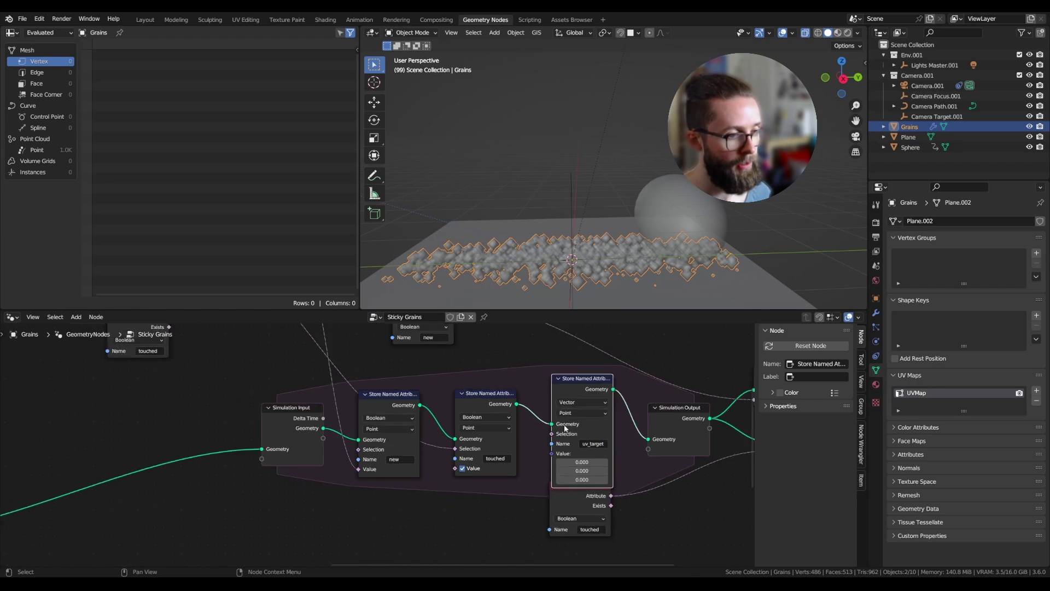
middle_drag(586, 472, 560, 454)
drag(533, 458, 614, 466)
scroll(613, 468, up, 3)
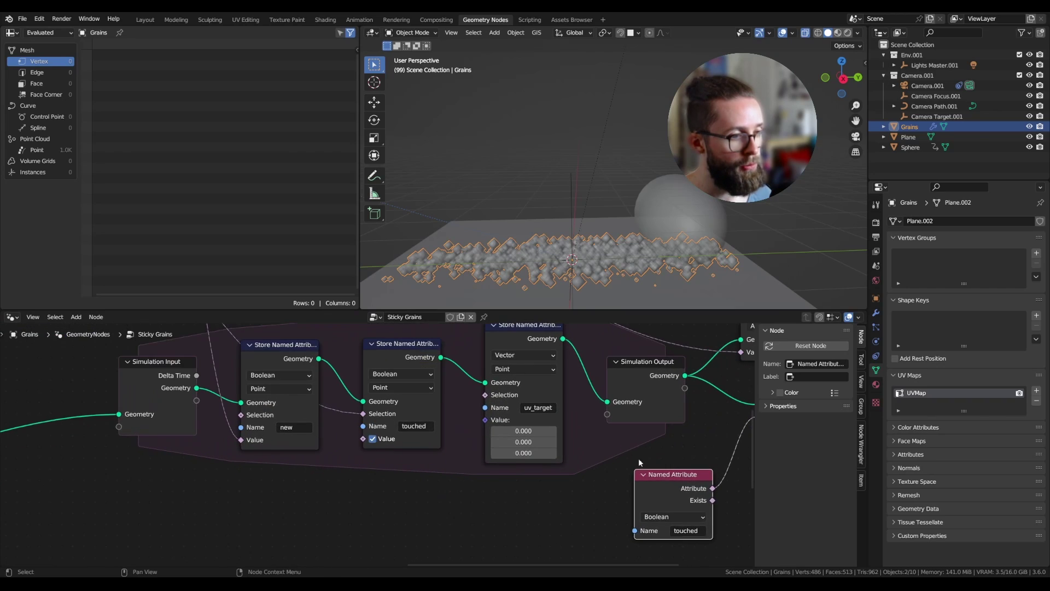
Step: Duplicate the touched Named Attribute node, rename its attribute to new, and connect it to the uv_target node's Selection
drag(667, 486, 297, 515)
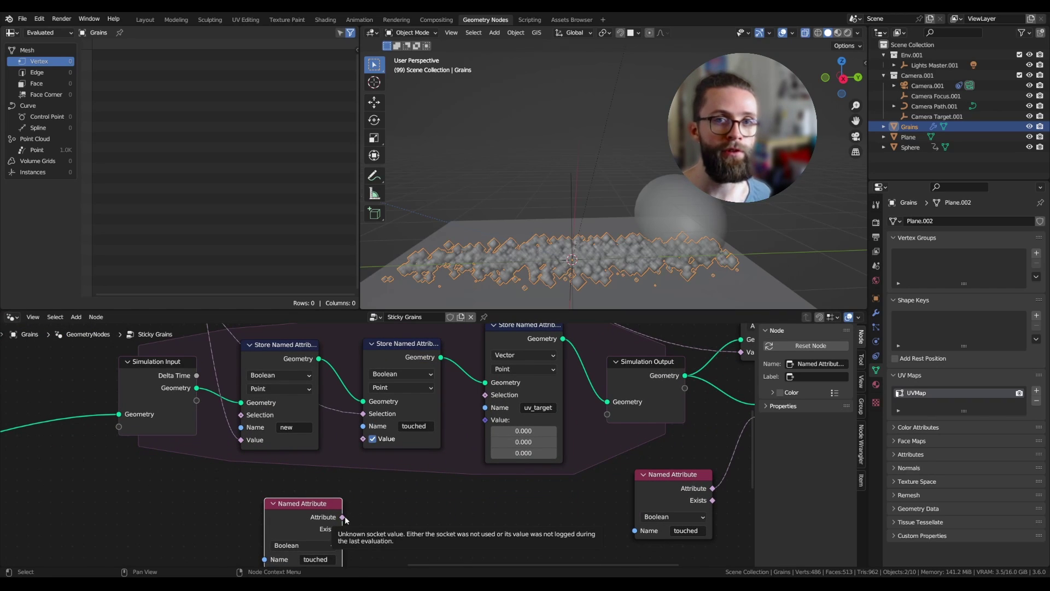
middle_drag(345, 520, 371, 500)
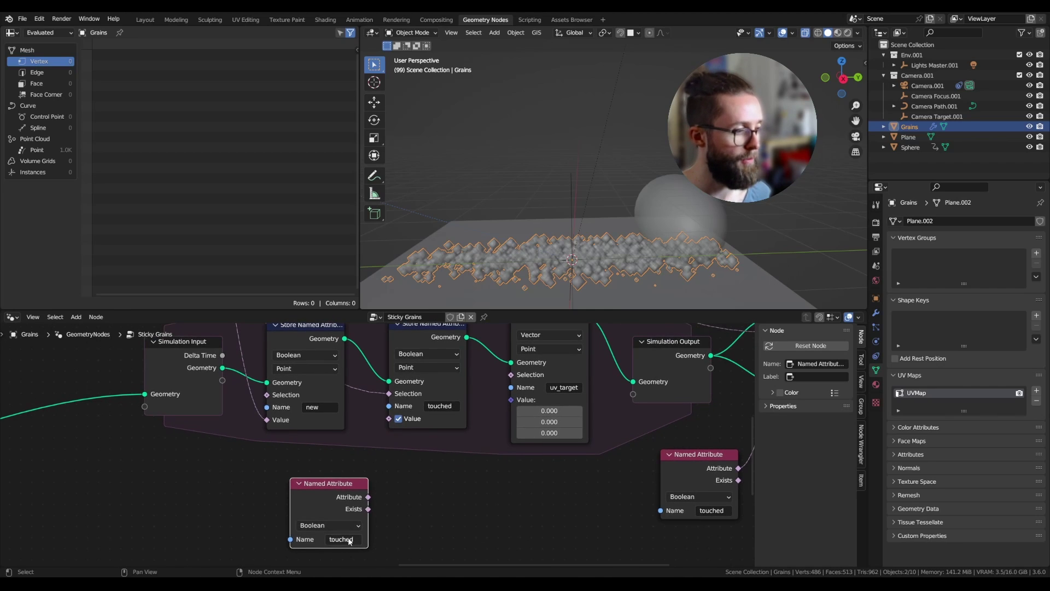
click(344, 538)
text(new)
key(Return)
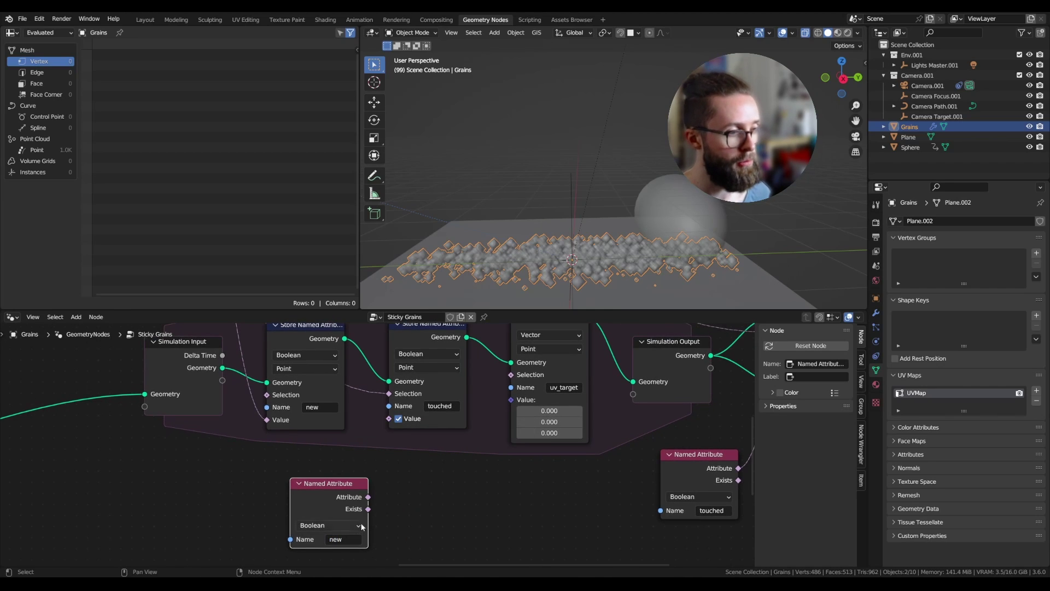
drag(368, 497, 373, 495)
drag(501, 386, 508, 387)
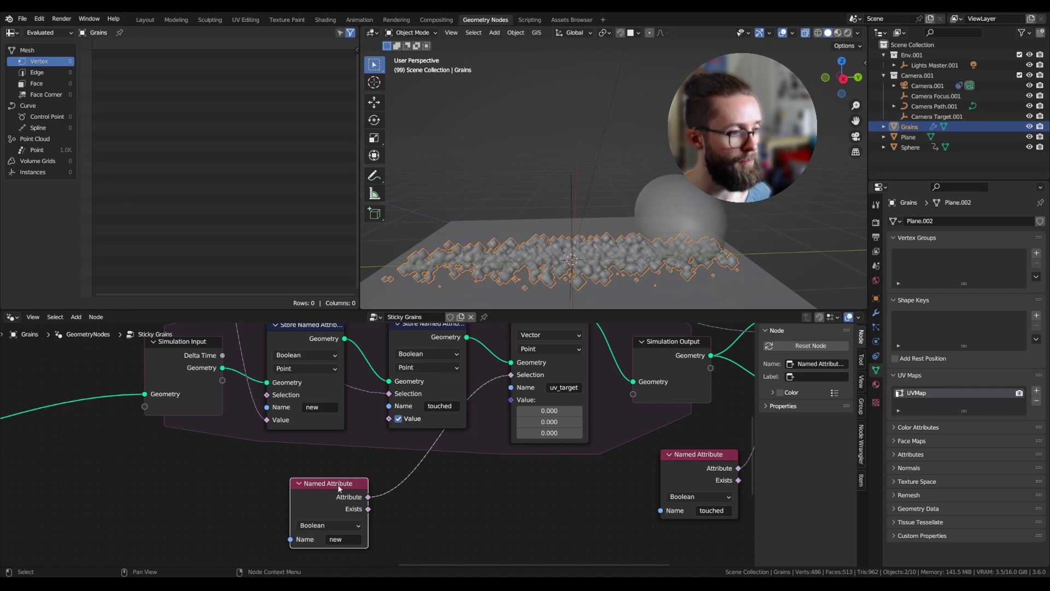
drag(338, 488, 434, 475)
Step: Connect the UVMap Sample Nearest Surface Value to the uv_target Store Named Attribute node's Value, and save the file
scroll(435, 476, down, 6)
middle_drag(377, 472, 484, 486)
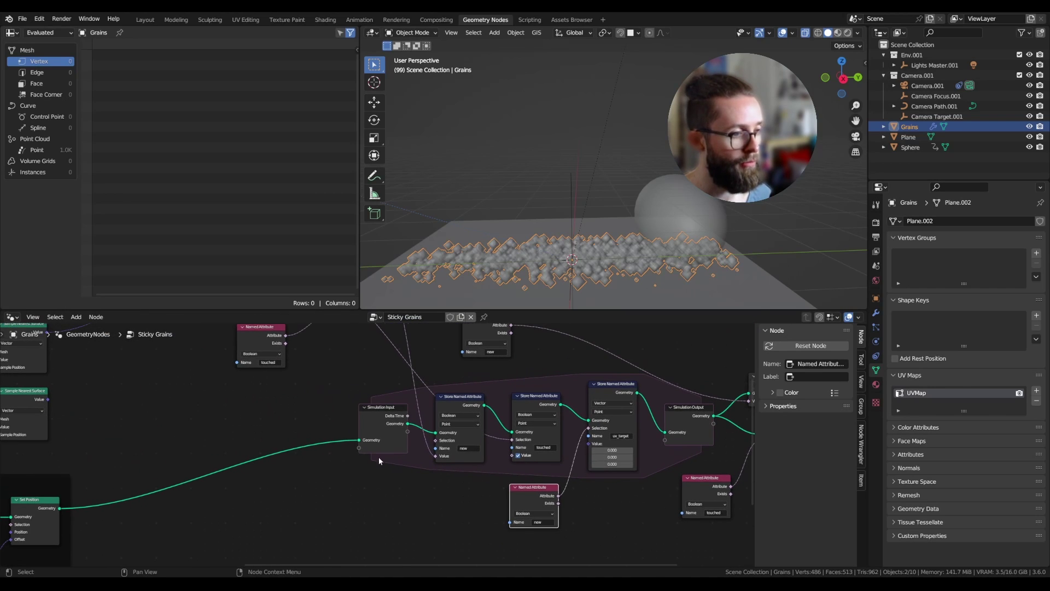
scroll(123, 395, up, 2)
middle_drag(117, 392, 216, 404)
drag(133, 411, 650, 462)
key(ctrl+s)
Step: Return to the first frame and duplicate the touched Named Attribute node above the Viewer, setting its attribute to uv_target
scroll(691, 501, down, 1)
middle_drag(691, 501, 396, 469)
scroll(494, 458, up, 1)
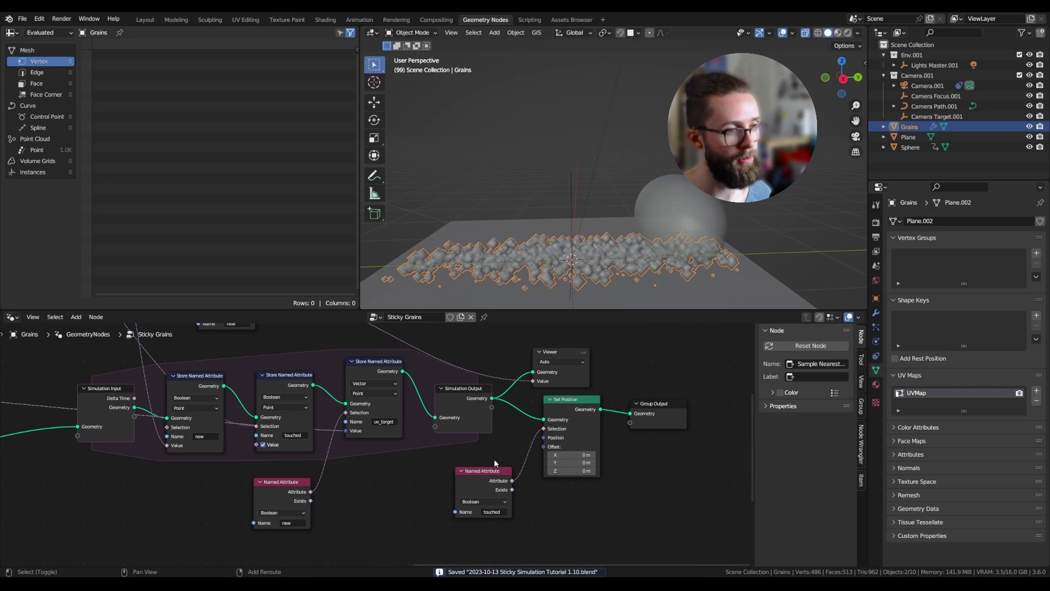
key(shift+Left)
click(485, 474)
key(shift+d)
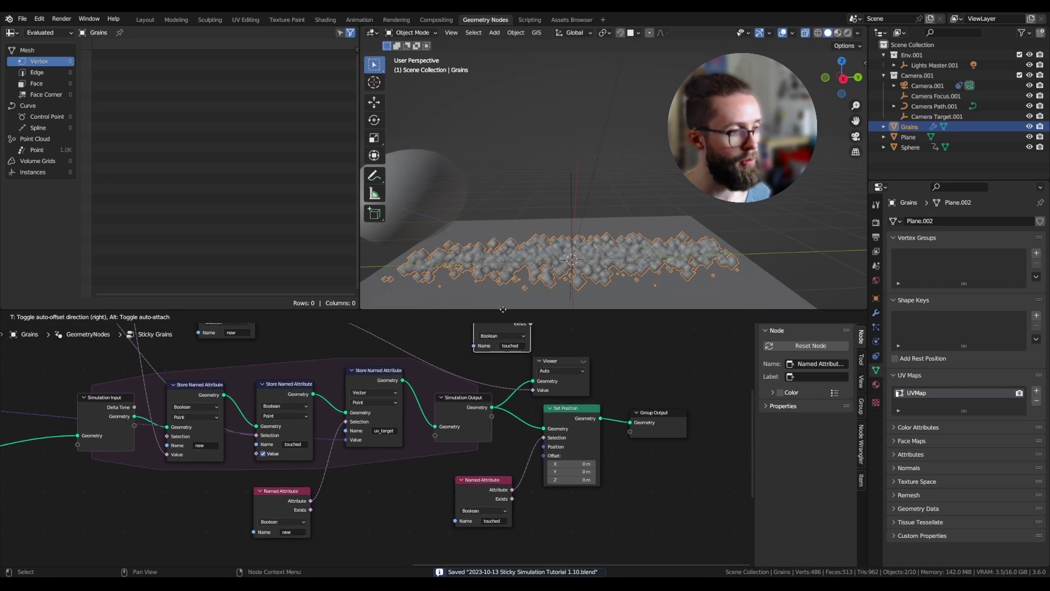
click(482, 368)
click(492, 404)
text(u)
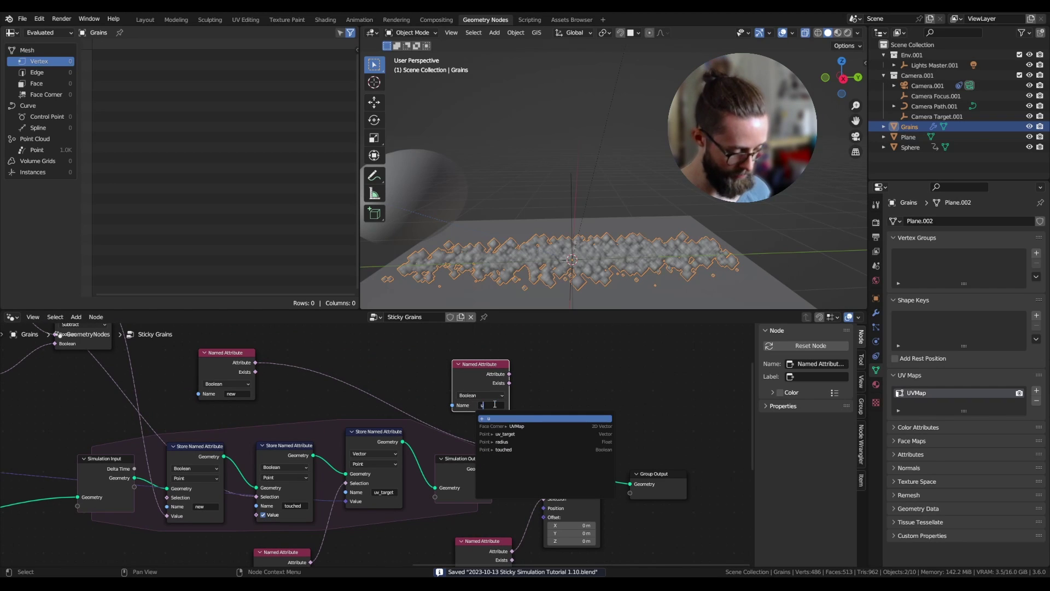
text(v_)
click(505, 426)
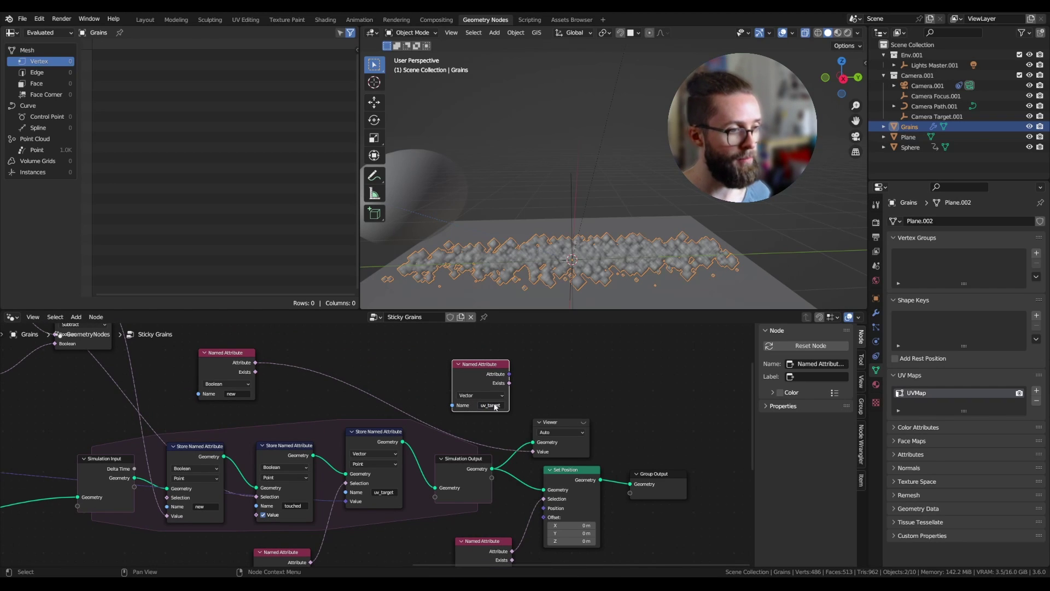
Step: Preview the uv_target attribute through the Viewer and play the simulation to examine the stored UV values
ctrl+shift+click(559, 391)
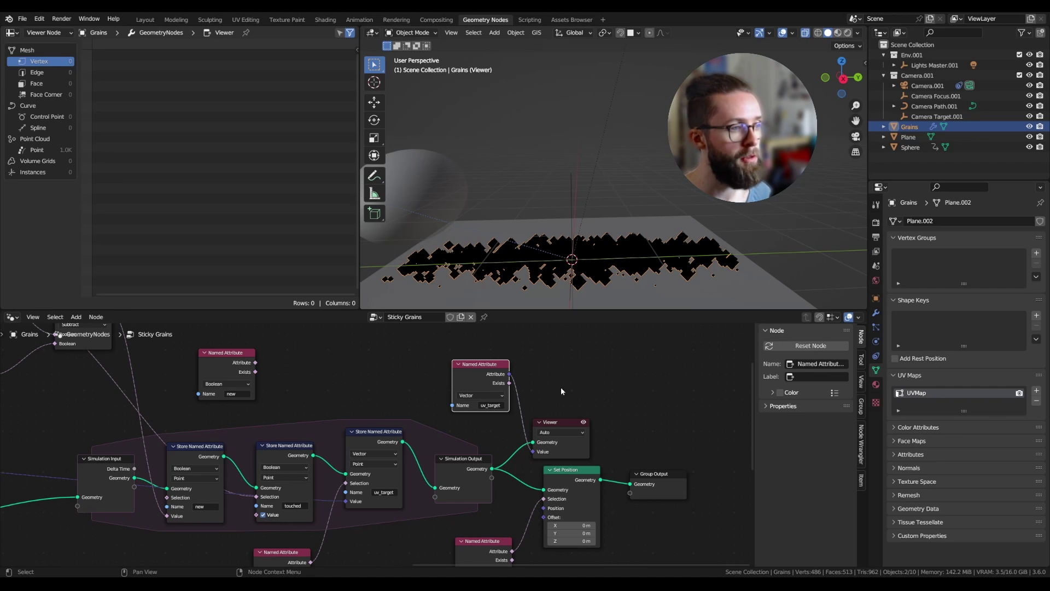
key(space)
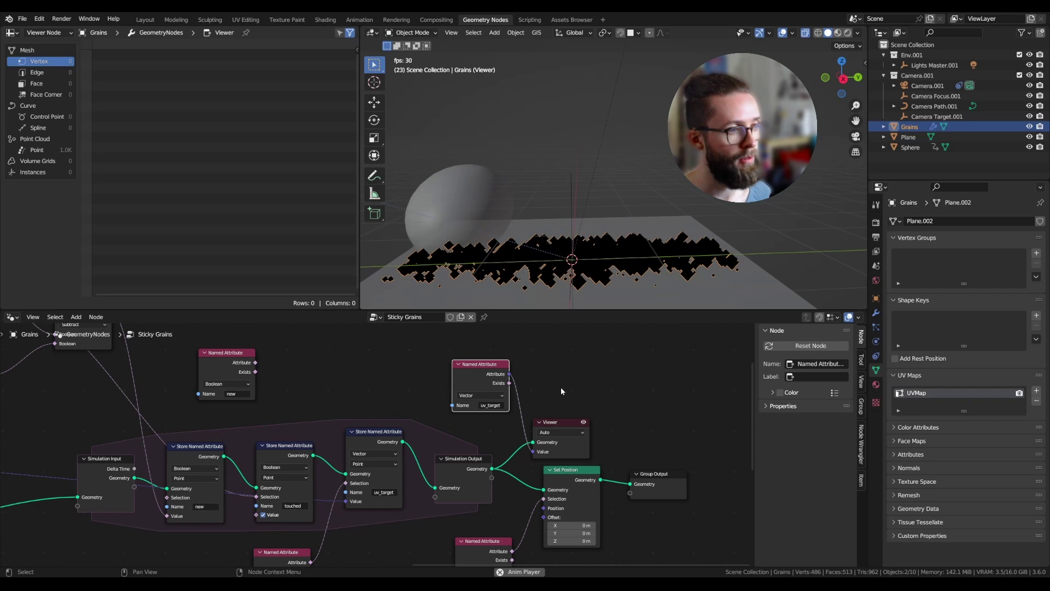
key(space)
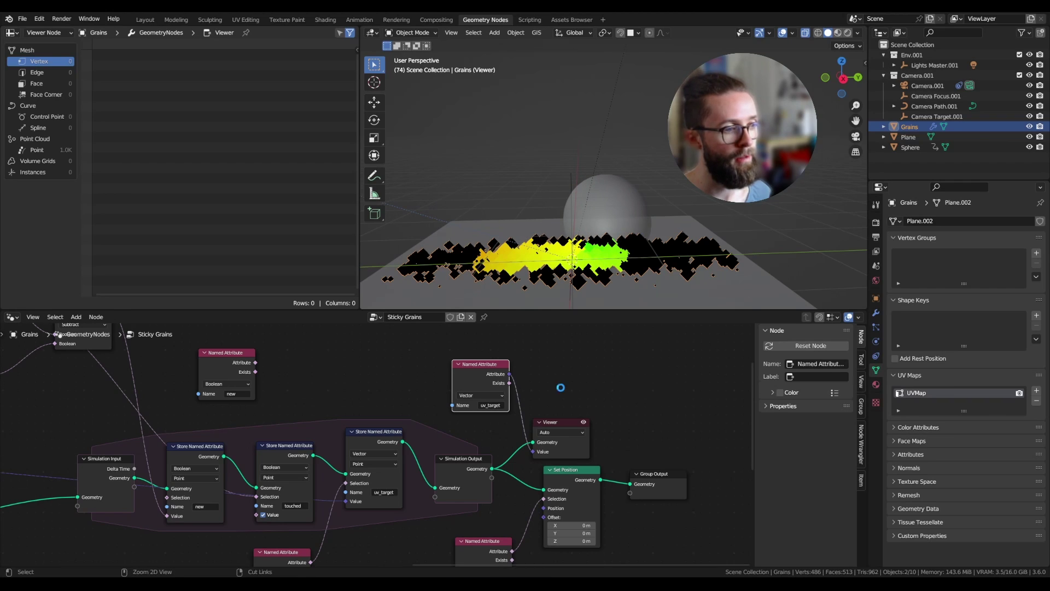
Step: Save the file and move the new and touched Named Attribute nodes closer to the nodes they feed
key(ctrl+s)
scroll(582, 401, down, 2)
drag(378, 519, 380, 505)
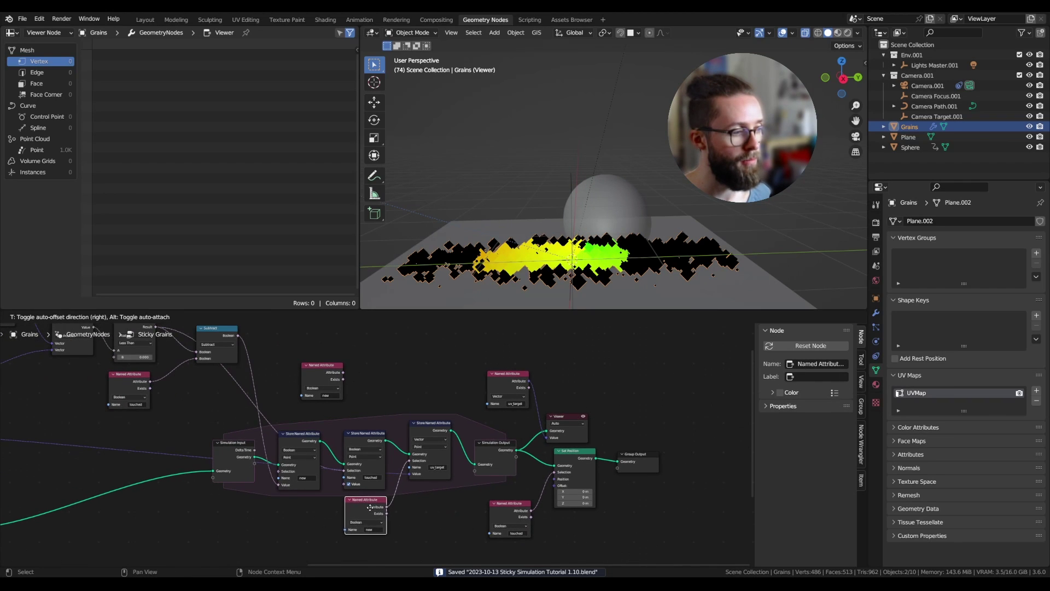
middle_drag(520, 498, 529, 487)
drag(520, 506, 503, 491)
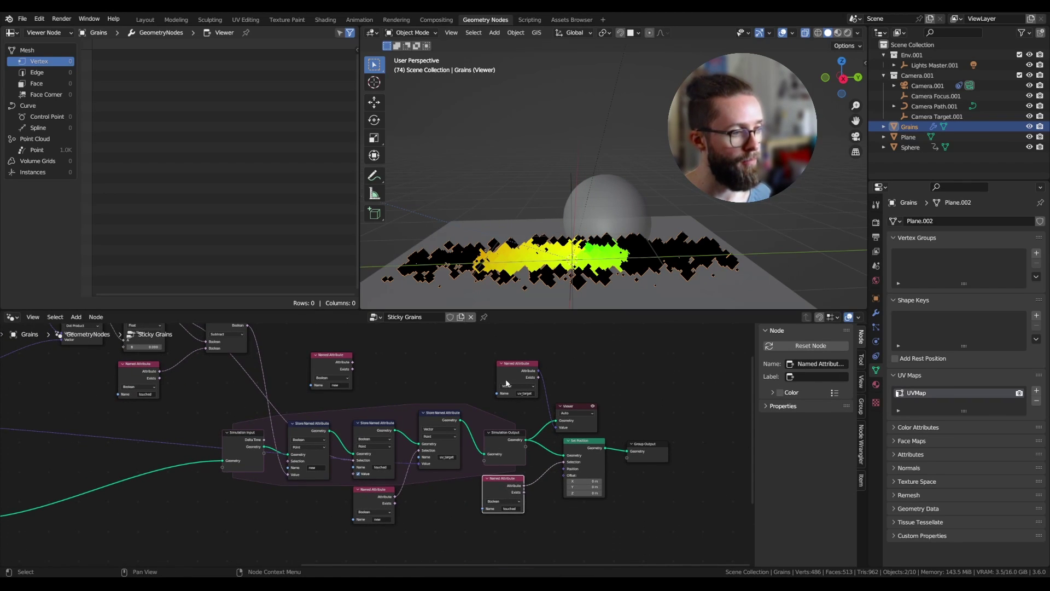
Step: Duplicate the uv_target Named Attribute node and the Group Input and Object Info pair into the empty area below the simulation zone
click(518, 383)
scroll(518, 394, up, 6)
middle_drag(521, 396, 538, 347)
scroll(529, 368, down, 3)
key(shift+d)
click(357, 536)
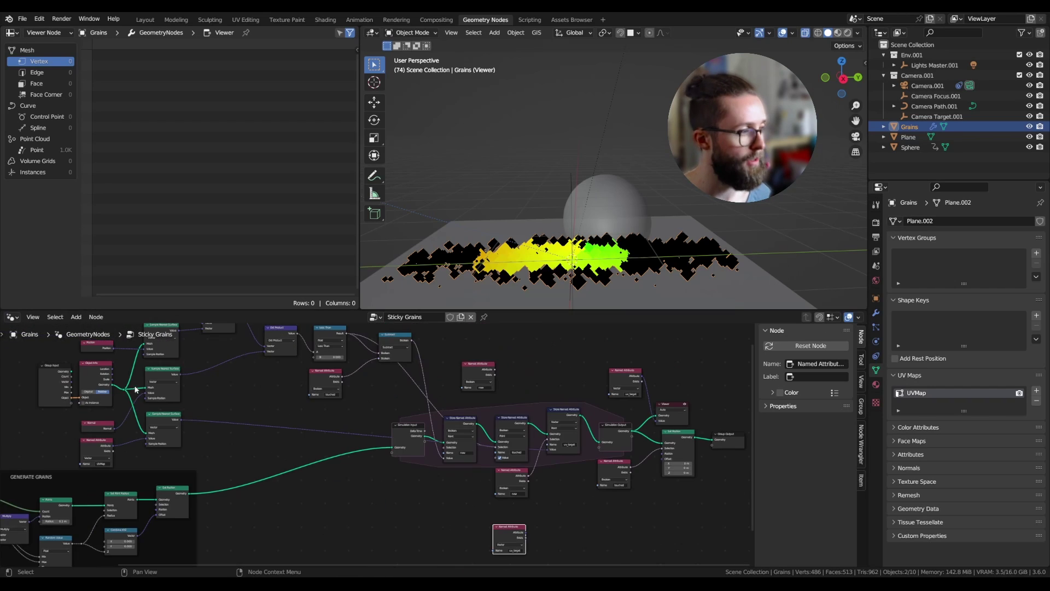
click(99, 381)
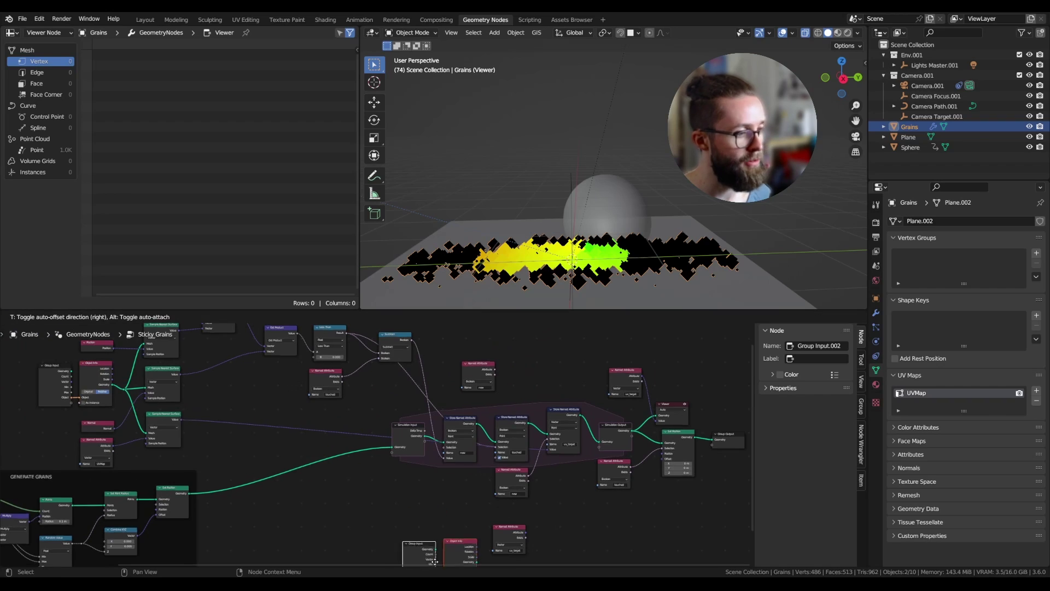
middle_drag(66, 386, 66, 337)
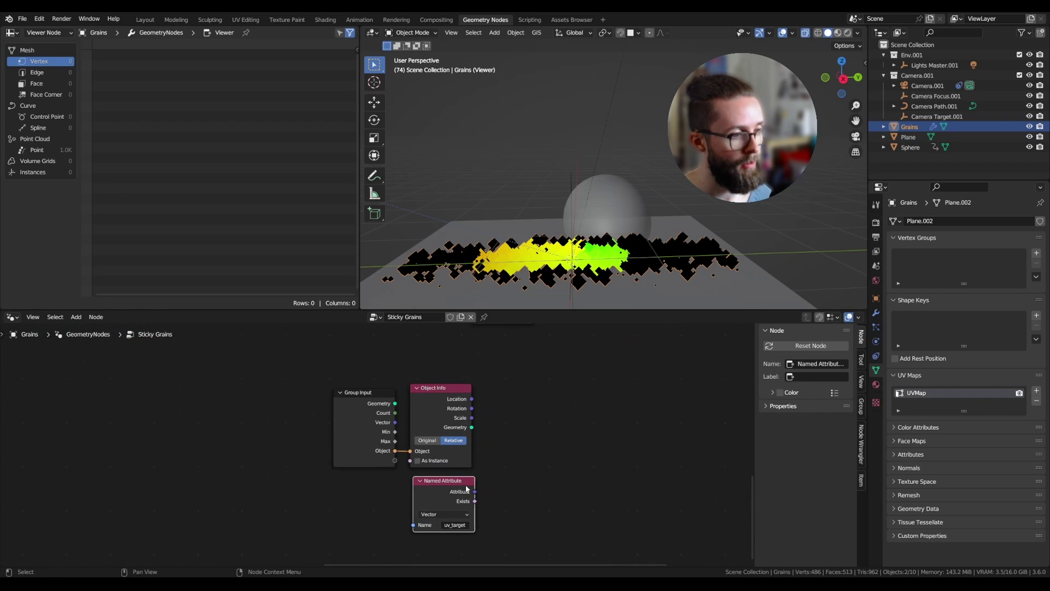
scroll(466, 488, up, 1)
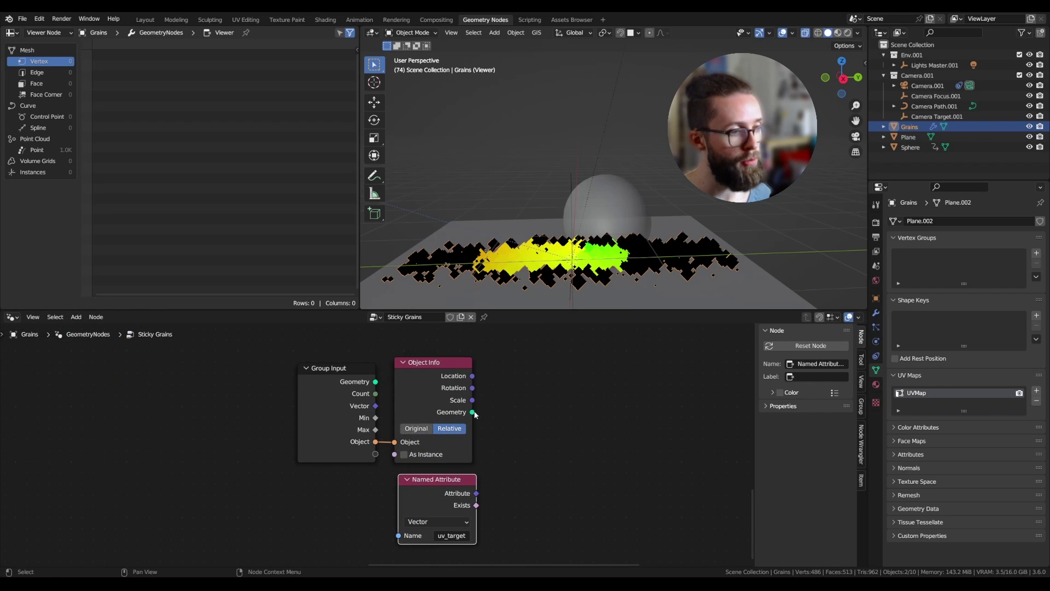
Step: Add a Sample UV Surface node fed by the duplicated Object Info node's Geometry
drag(472, 412, 547, 413)
text(sample u)
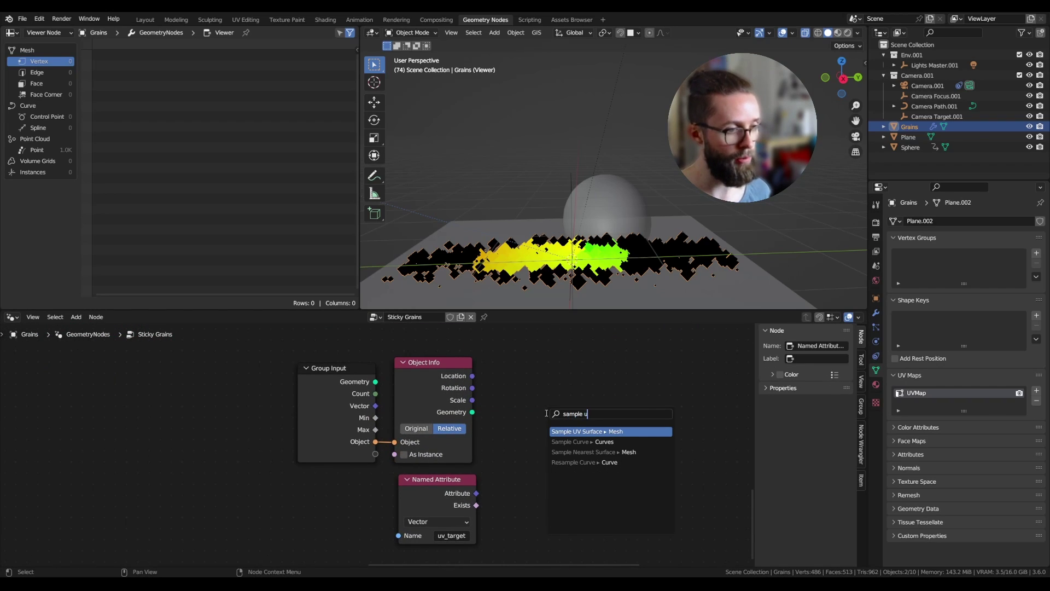
key(Return)
click(538, 387)
Step: Move the new uv_target Named Attribute node down and duplicate it above itself with the attribute name UVMap
drag(442, 494, 432, 540)
scroll(432, 540, down, 1)
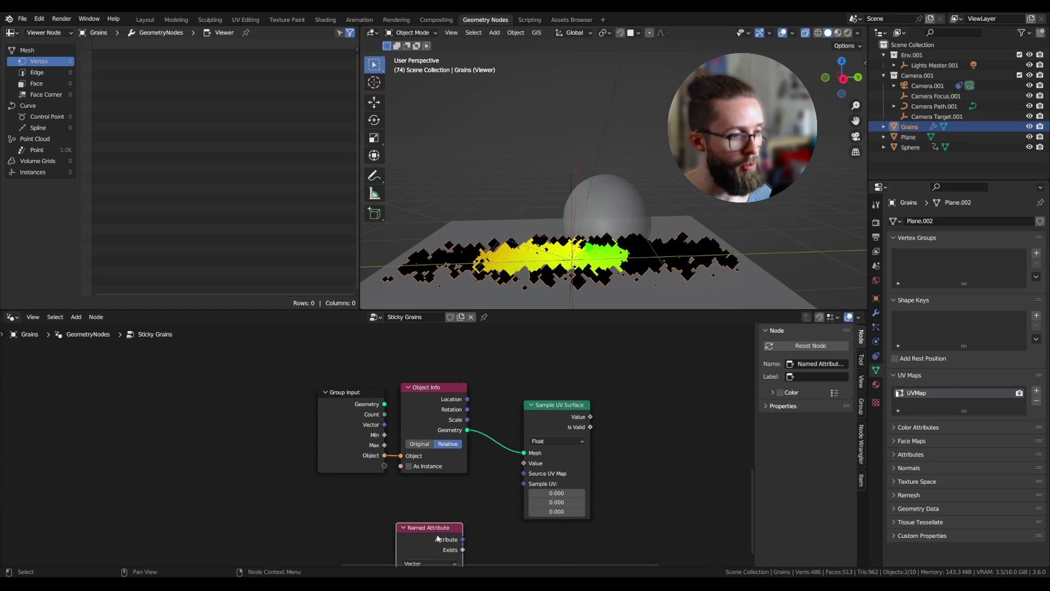
middle_drag(432, 541, 437, 487)
drag(437, 486, 440, 494)
key(shift+d)
click(438, 446)
click(447, 473)
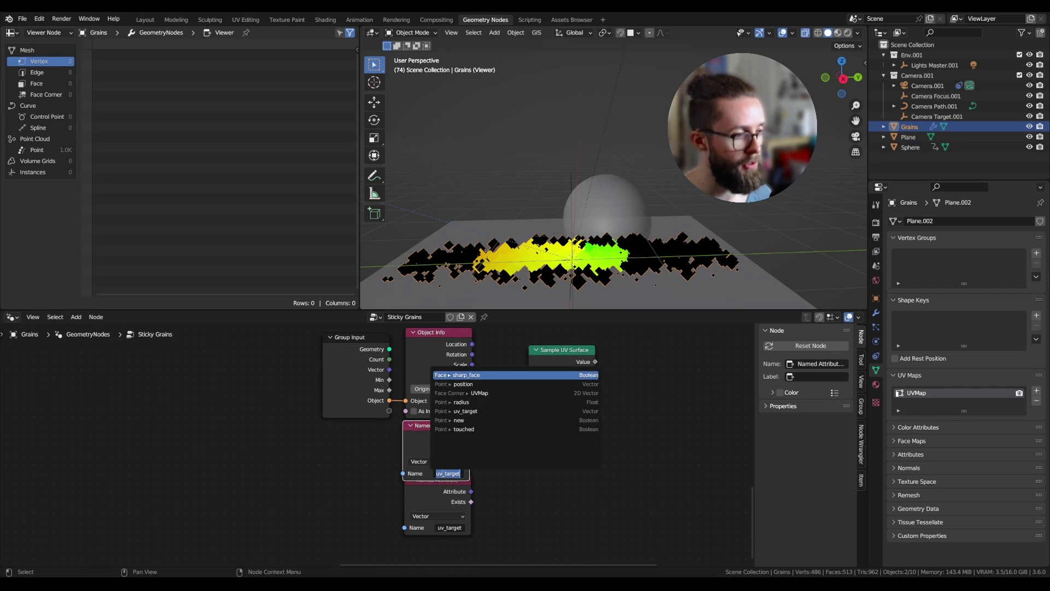
text(uv)
key(Down)
key(Return)
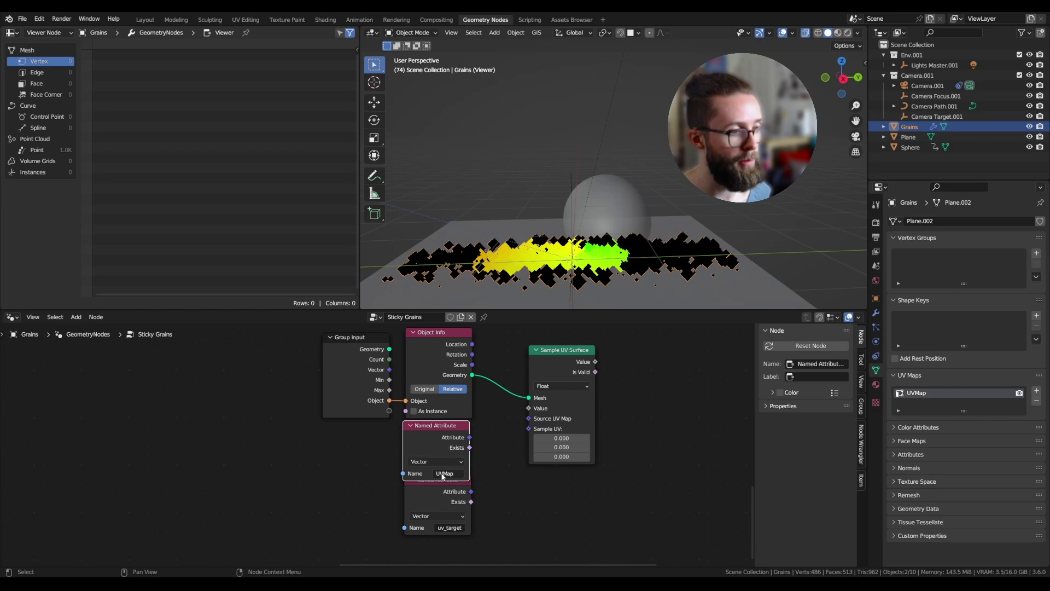
Step: Connect the UVMap attribute to the Sample UV Surface node's Source UV Map and the uv_target attribute to its Sample UV
scroll(443, 473, up, 3)
drag(446, 494, 445, 517)
drag(451, 440, 550, 406)
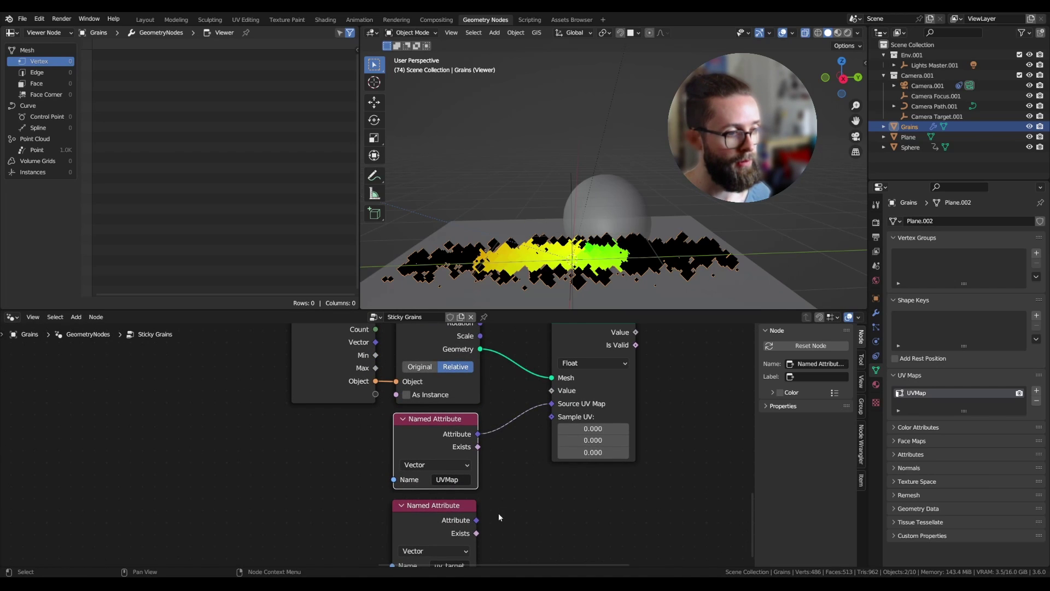
middle_drag(498, 513, 491, 485)
drag(479, 489, 485, 483)
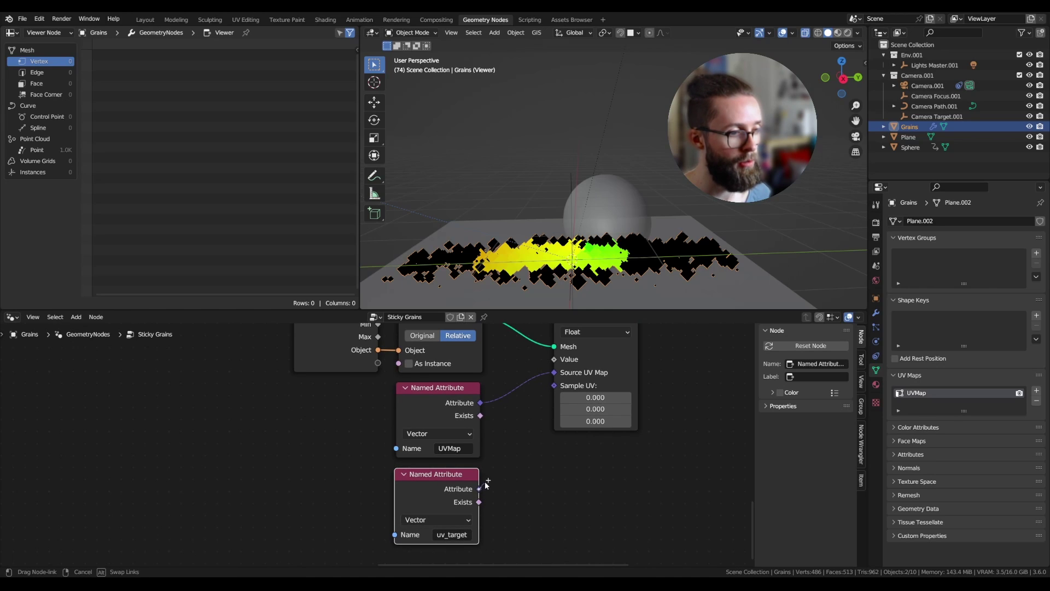
drag(554, 388, 555, 389)
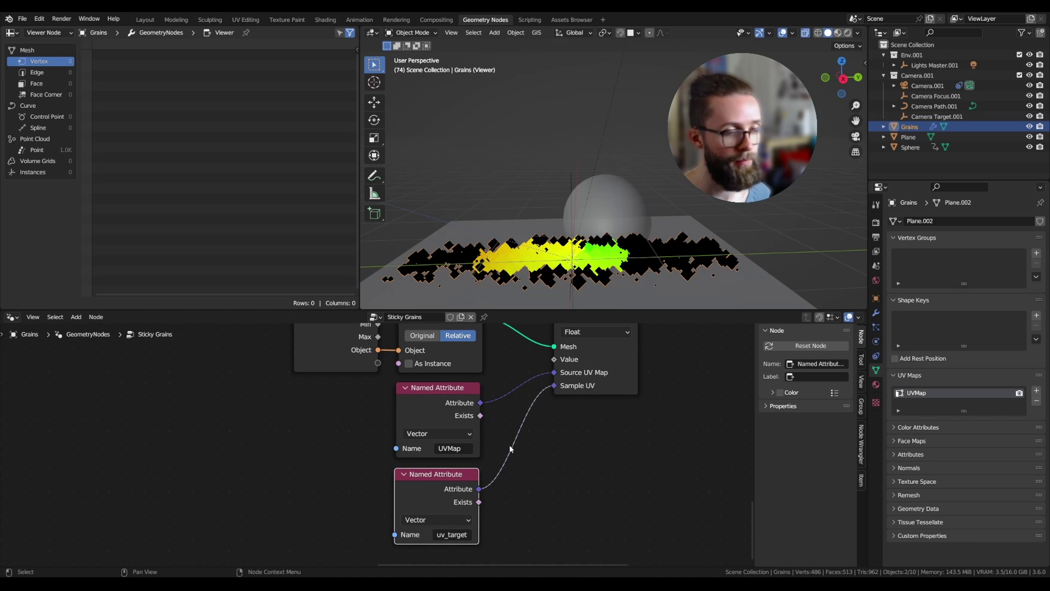
Step: Set the Sample UV Surface data type to Vector and feed its Value from a new Position node placed above the attribute nodes
drag(479, 531, 385, 409)
drag(457, 414, 457, 454)
click(593, 334)
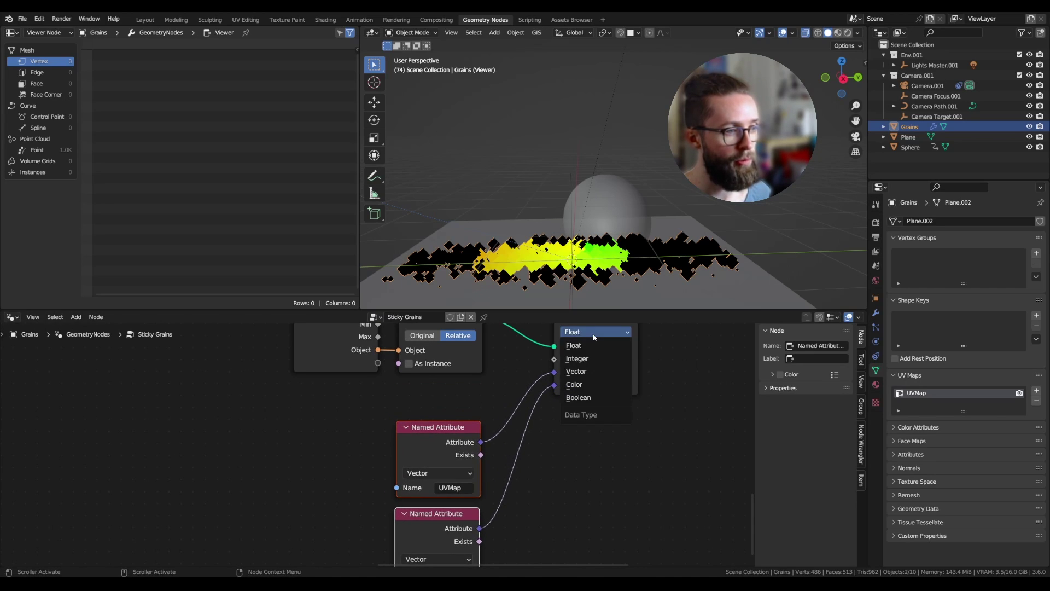
click(590, 372)
middle_drag(589, 378, 588, 441)
drag(552, 423, 482, 464)
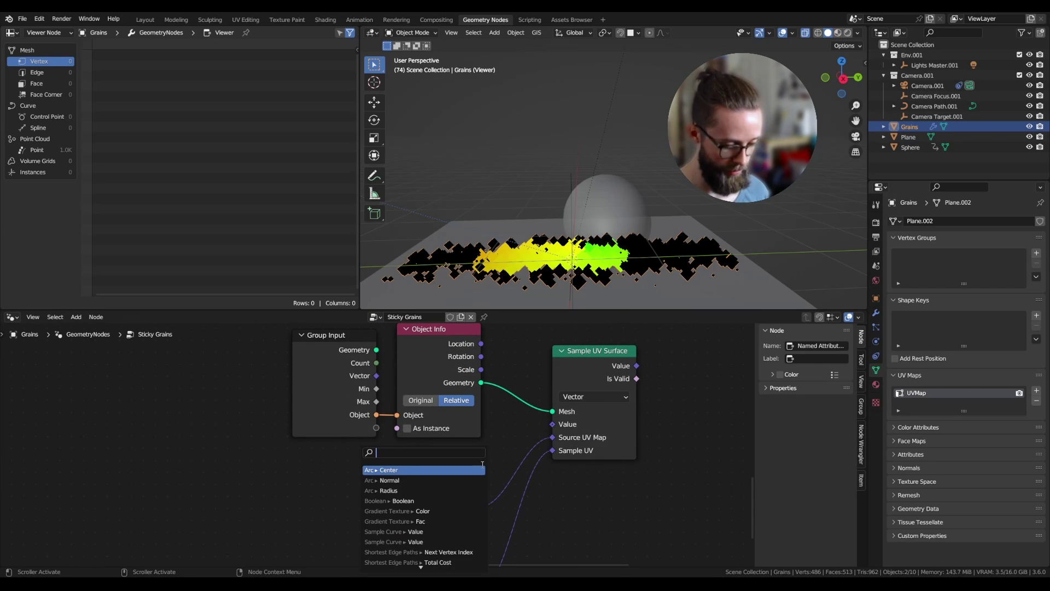
text(pos)
key(Return)
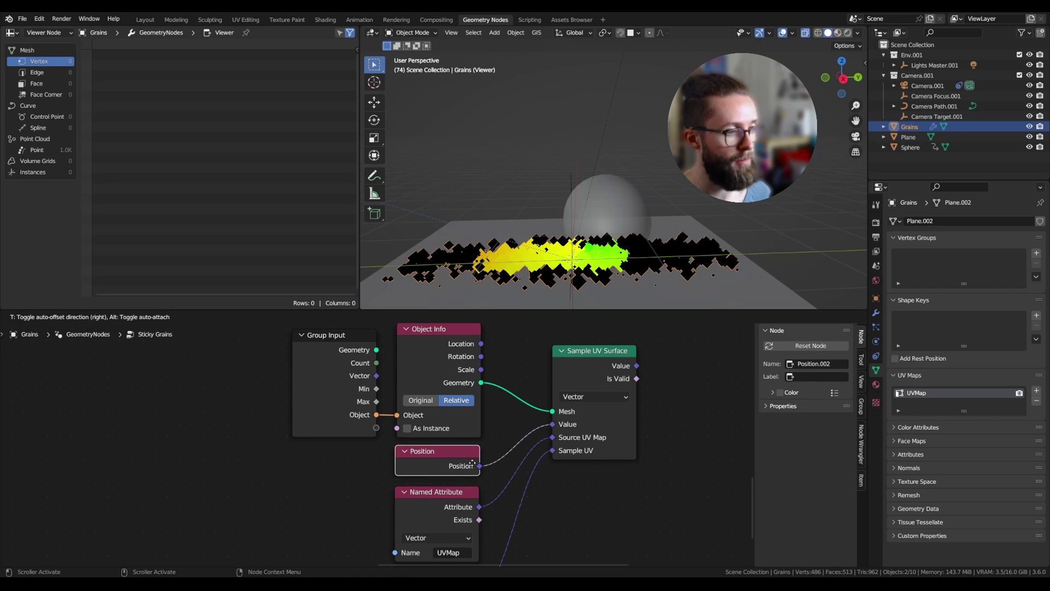
click(482, 465)
Step: Connect the Sample UV Surface node's Value output to the Set Position node's Position
scroll(592, 431, down, 4)
middle_drag(631, 398, 387, 490)
drag(382, 483, 580, 378)
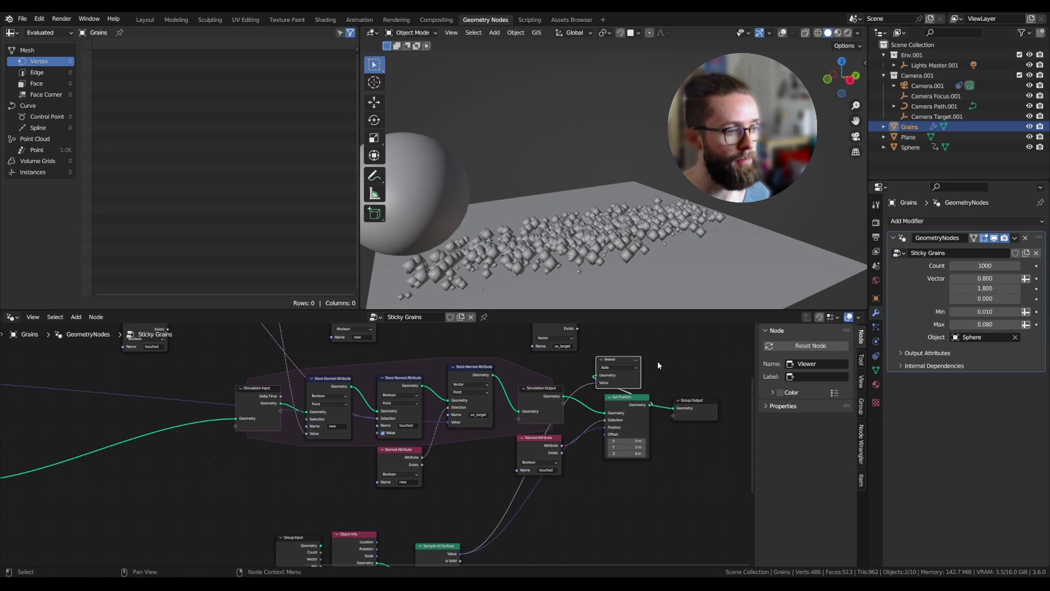
Step: Play the simulation to examine how the touched grains follow the rolling sphere, and save the file
key(space)
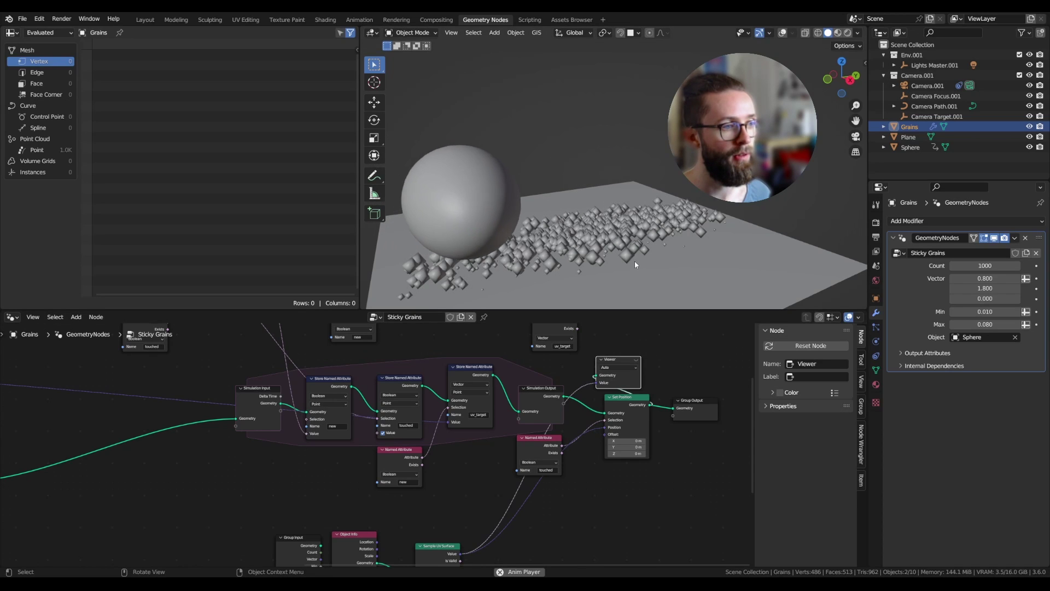
middle_drag(634, 265, 560, 245)
scroll(678, 262, up, 3)
scroll(560, 245, down, 3)
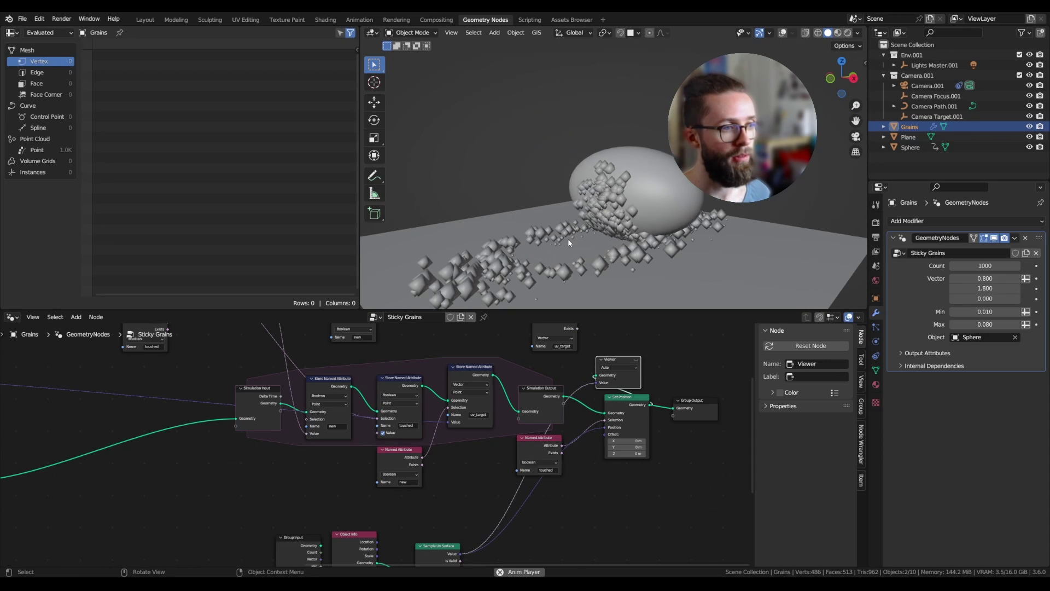
key(ctrl+s)
scroll(578, 236, down, 2)
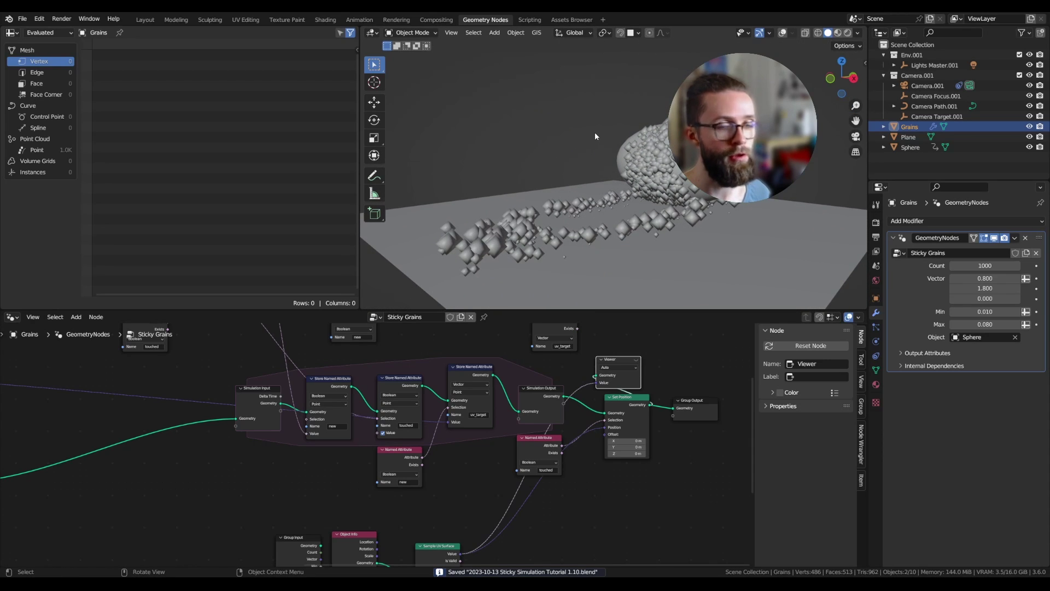
middle_drag(595, 132, 566, 133)
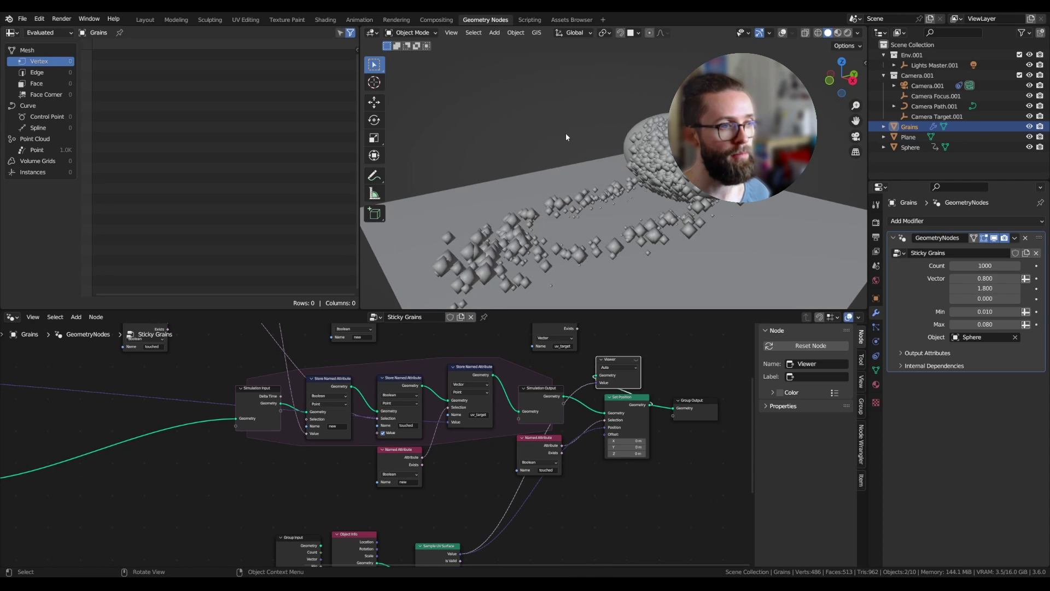
Step: Add rocks to the scene with the Rock Generator, setting the number of rocks to 5
click(565, 133)
key(shift+a)
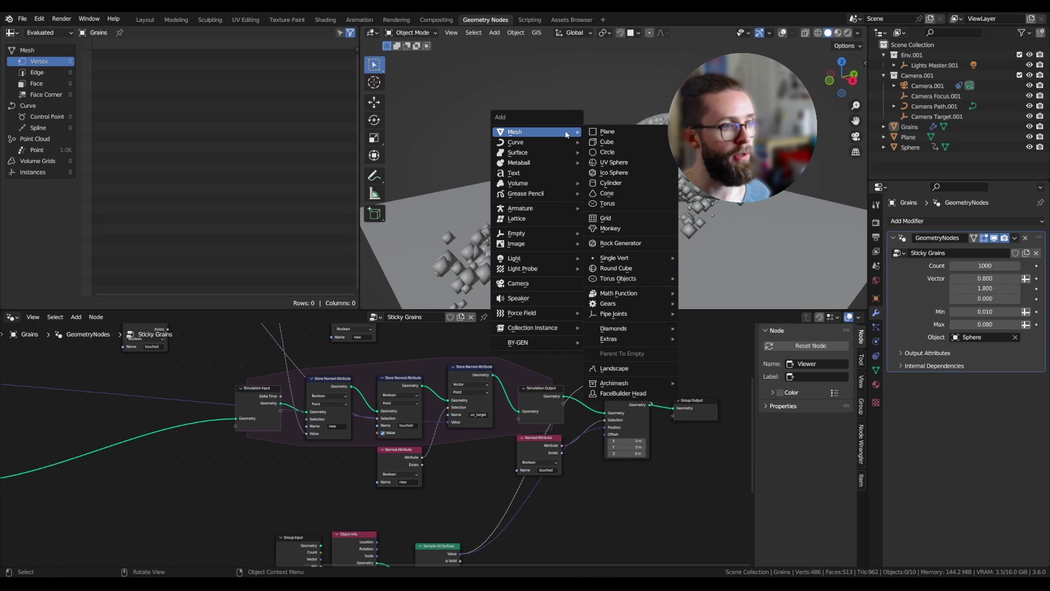
click(639, 247)
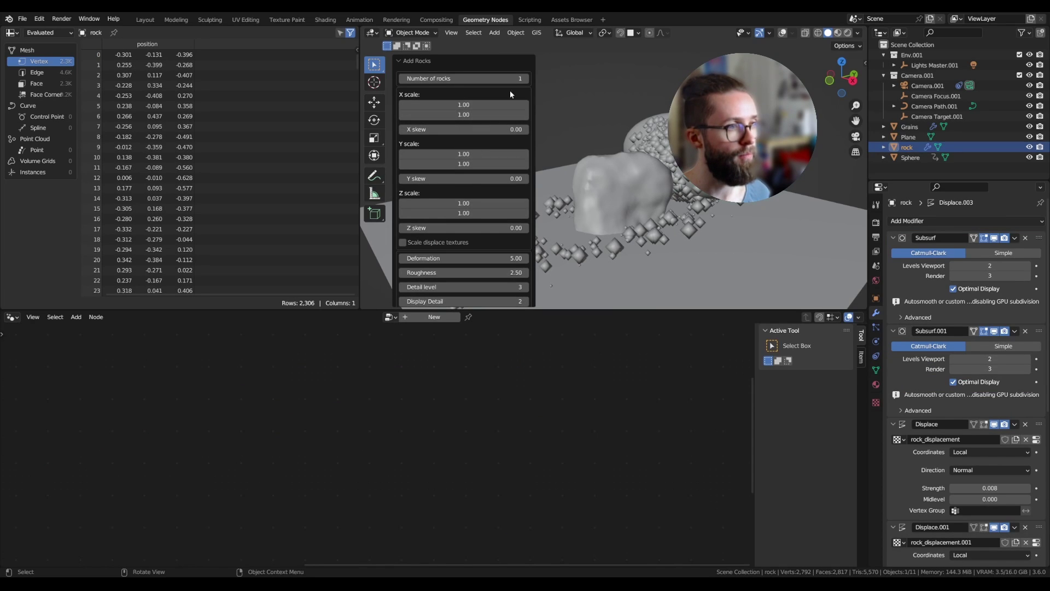
click(526, 79)
click(526, 79)
click(527, 79)
click(526, 79)
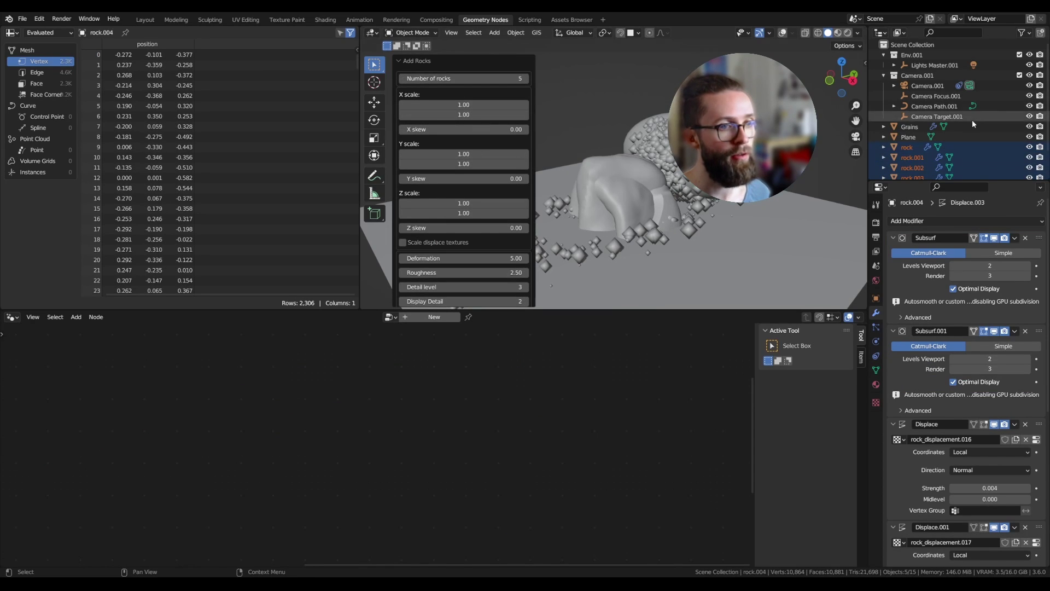
Step: Move all five rocks into a new collection named Rocks and exclude that collection from the view layer
scroll(972, 121, down, 2)
ctrl+click(903, 120)
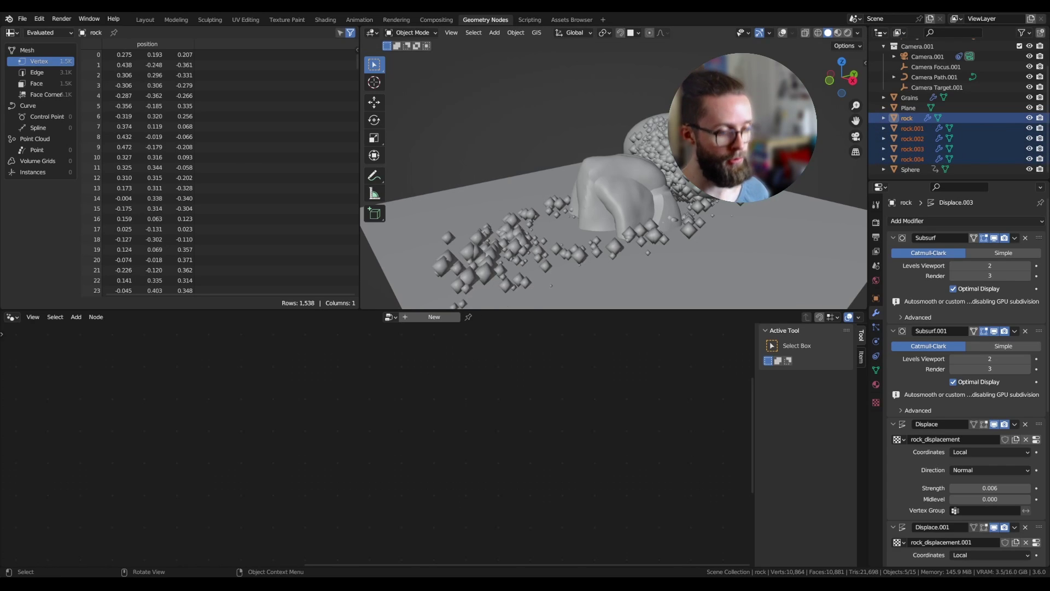
key(m)
click(622, 160)
text(R)
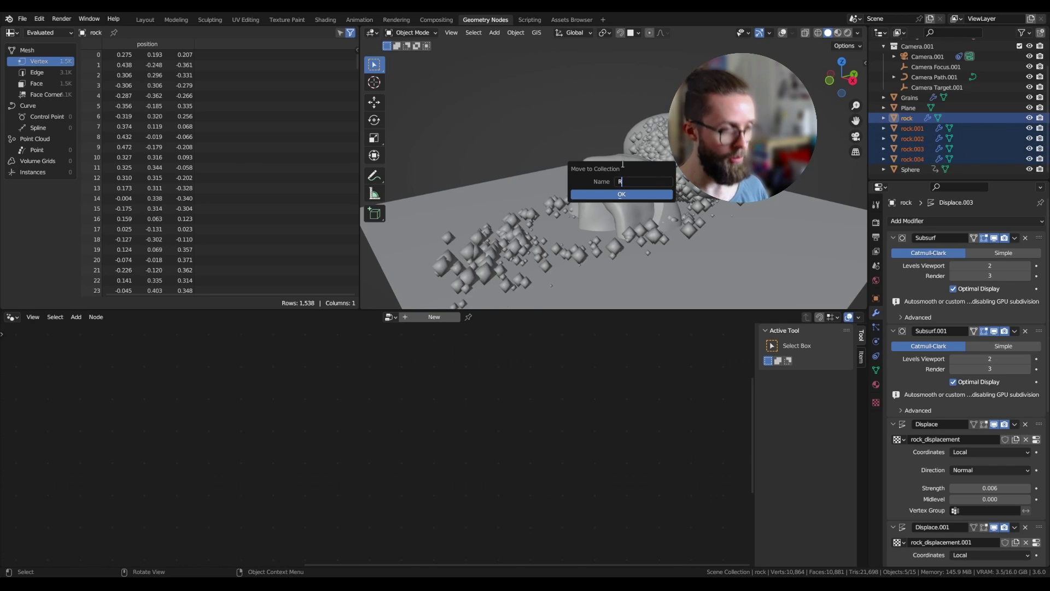
text(ock)
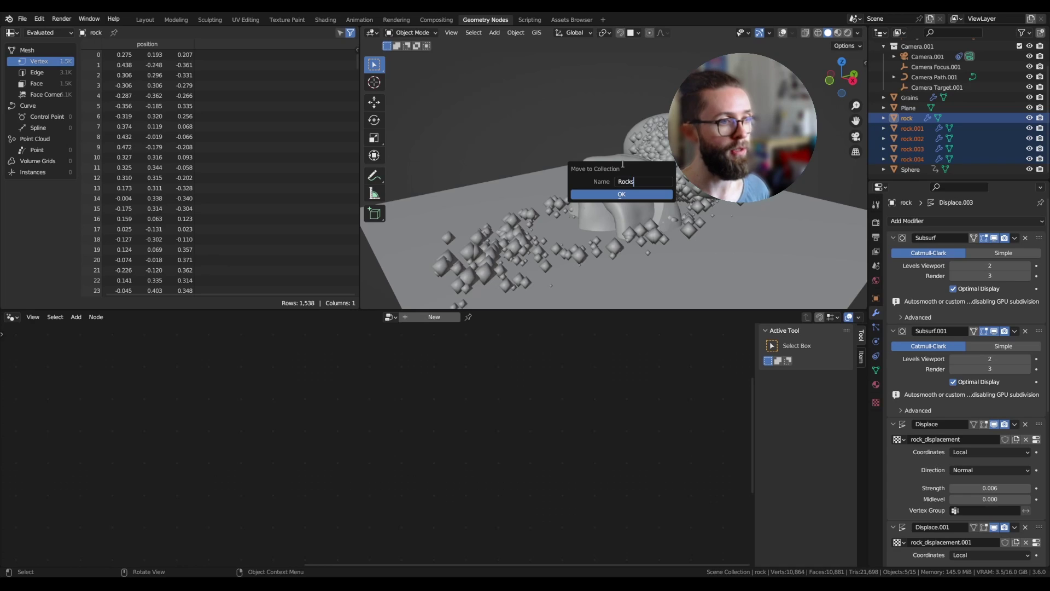
text(s)
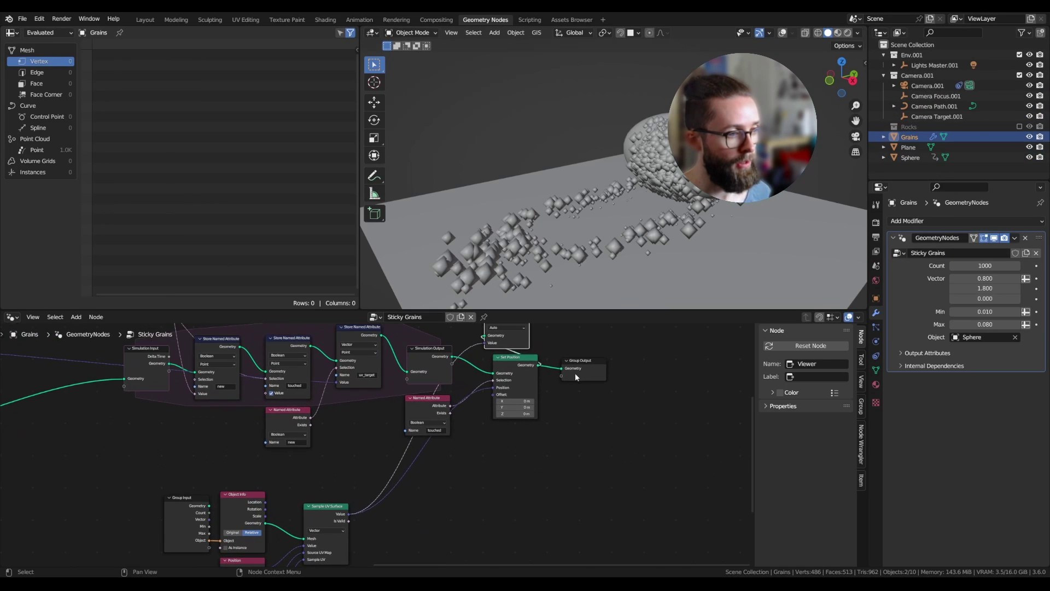
Step: Insert an Instance on Points node between Set Position and Group Output, spacing the nodes out to make room
click(626, 383)
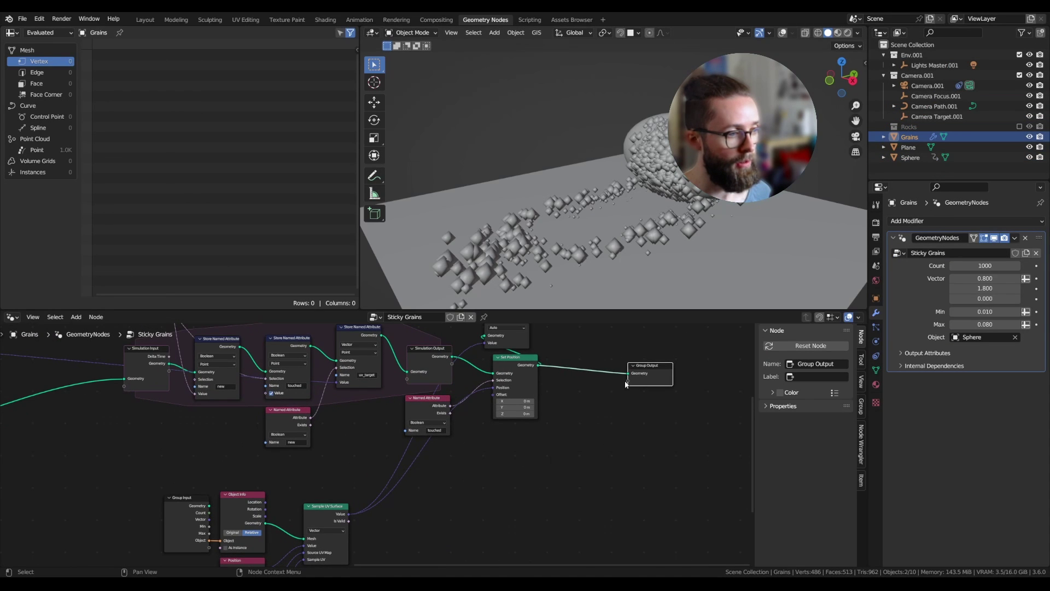
click(426, 402)
scroll(542, 393, up, 2)
key(shift+a)
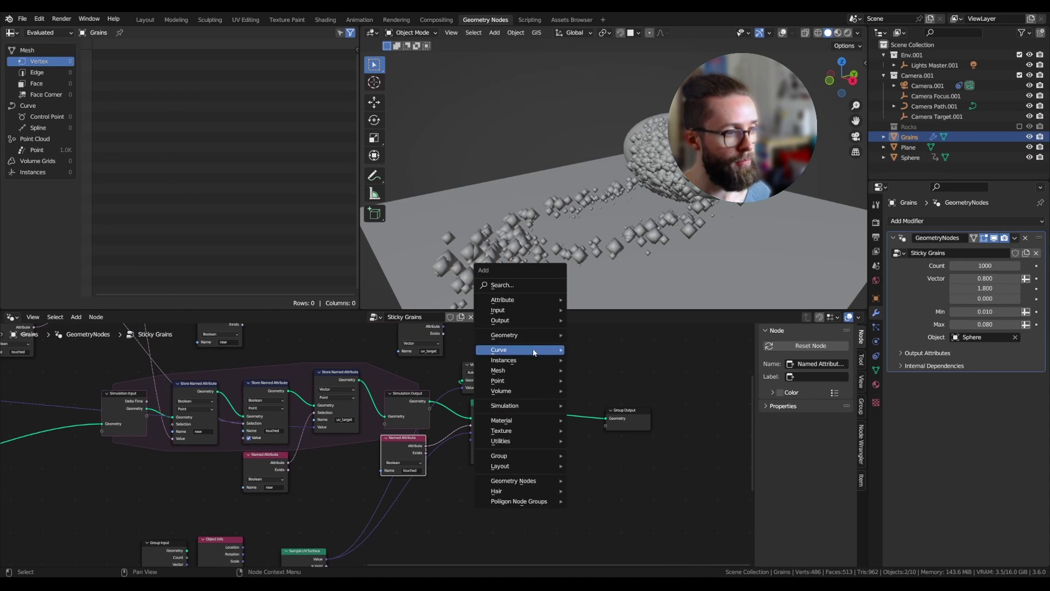
click(528, 286)
text(instance on)
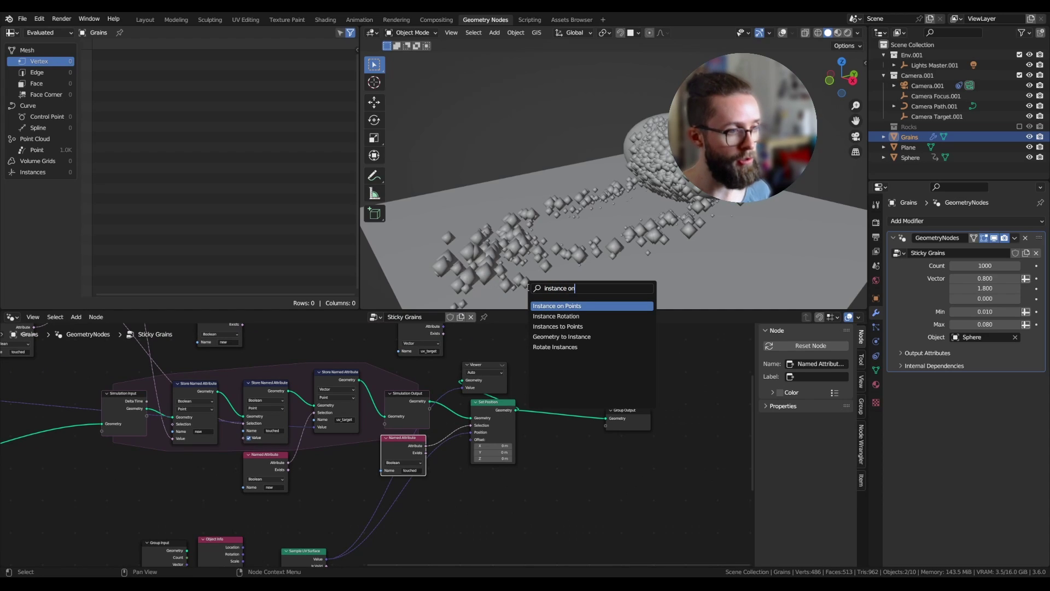
key(Return)
scroll(602, 453, up, 2)
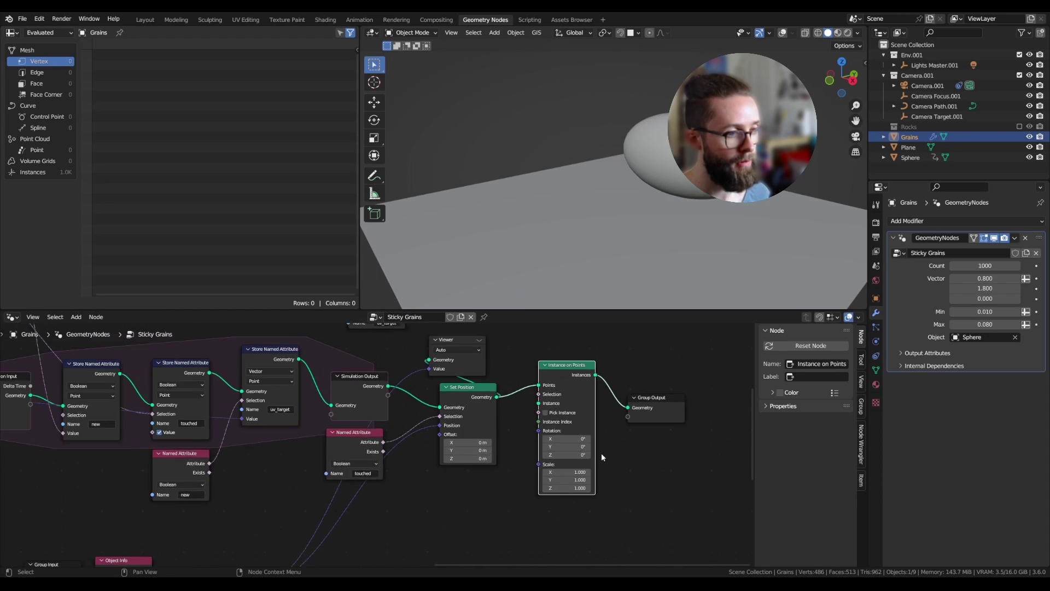
click(611, 438)
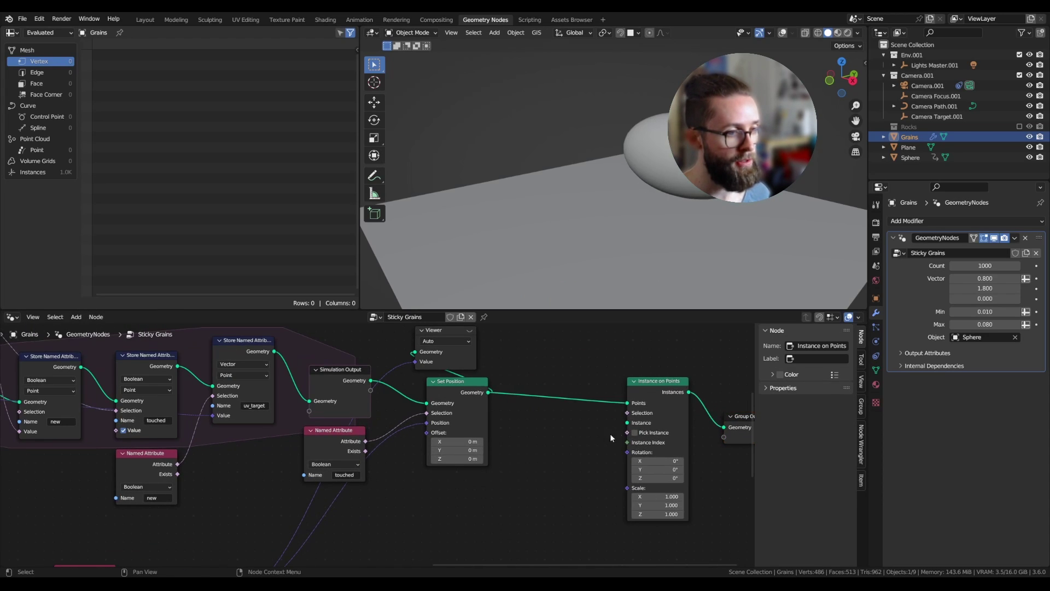
Step: Add a Collection Info node connected to the Instance input of the Instance on Points node
drag(627, 423, 507, 499)
text(col)
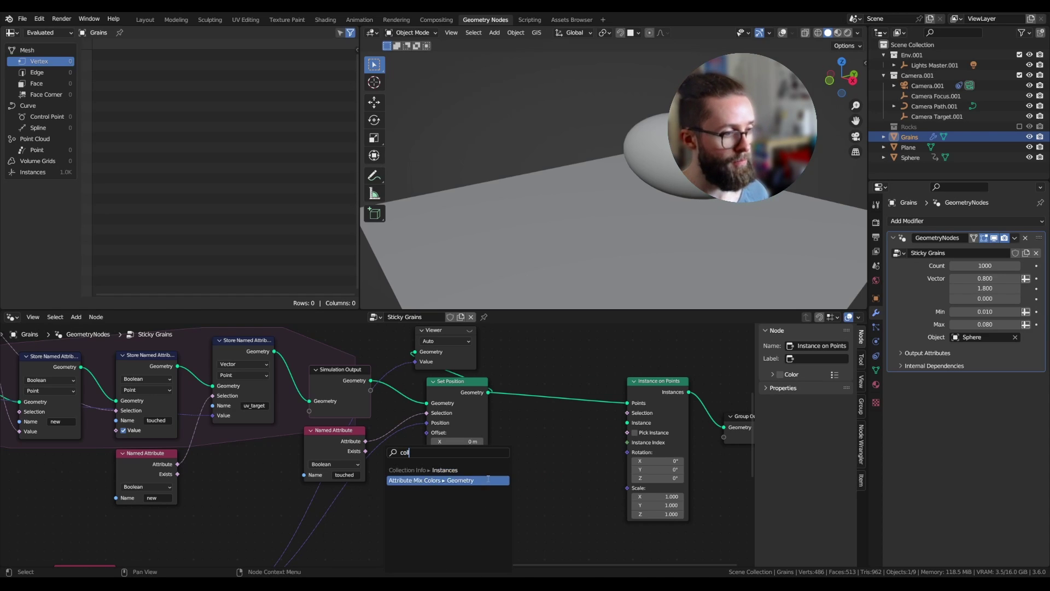
key(Return)
click(503, 480)
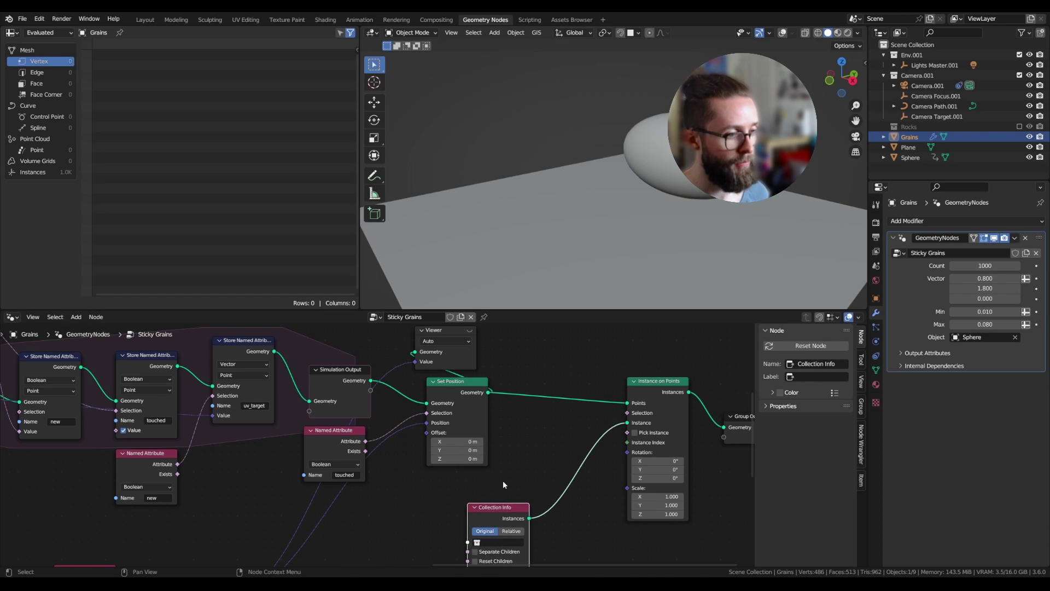
Step: Expose the Collection Info node's collection through a new Group Input node and choose Rocks for it in the modifier
middle_drag(503, 480, 537, 393)
scroll(537, 393, up, 1)
drag(490, 458, 336, 462)
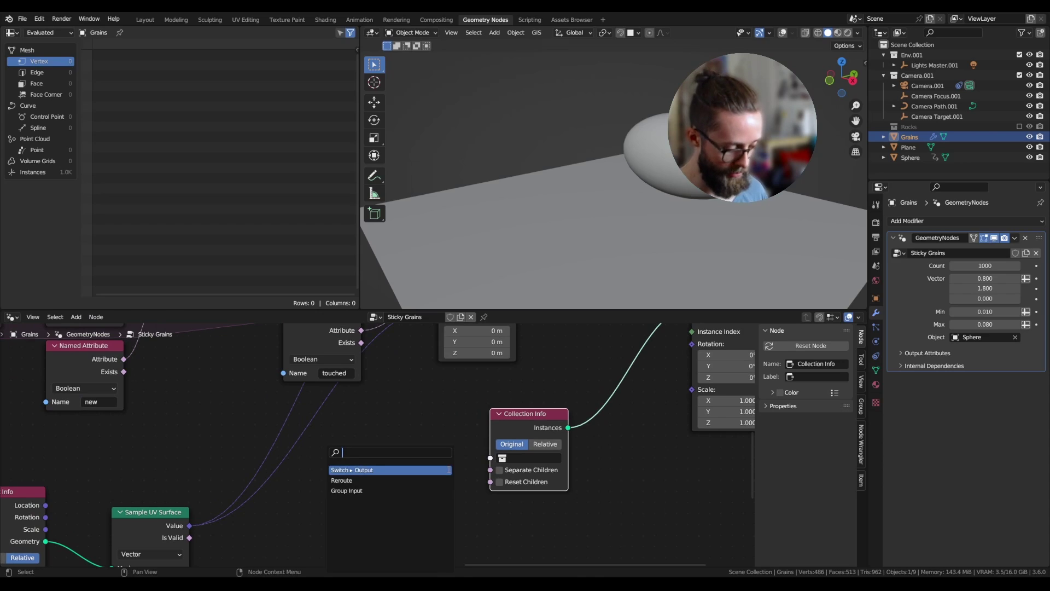
text(group)
click(437, 471)
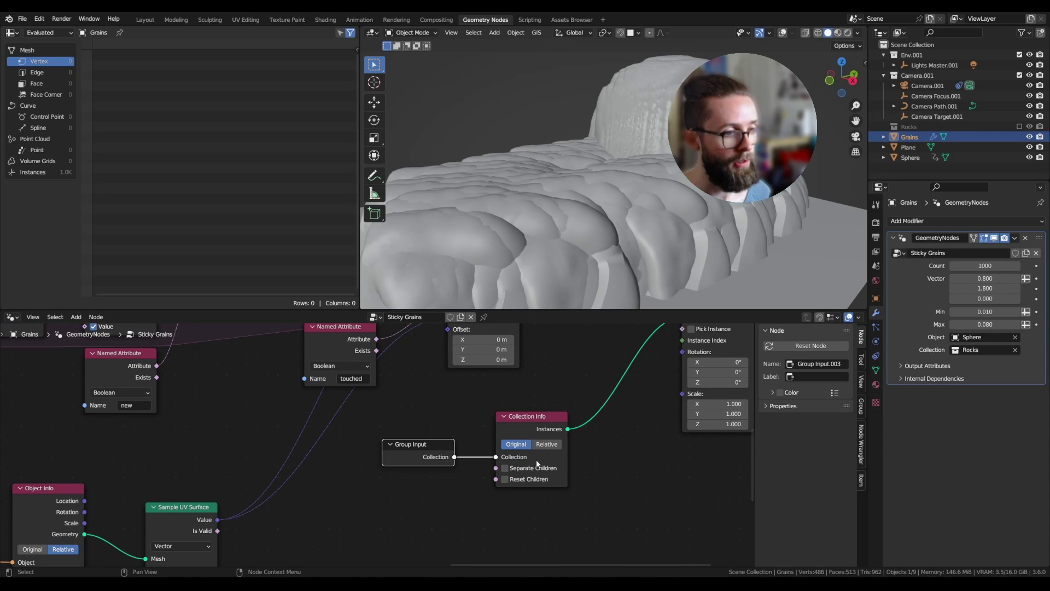
Step: Set the Collection Info node to Relative with Separate Children and Reset Children on, and enable Pick Instance on Instance on Points
click(544, 444)
click(539, 468)
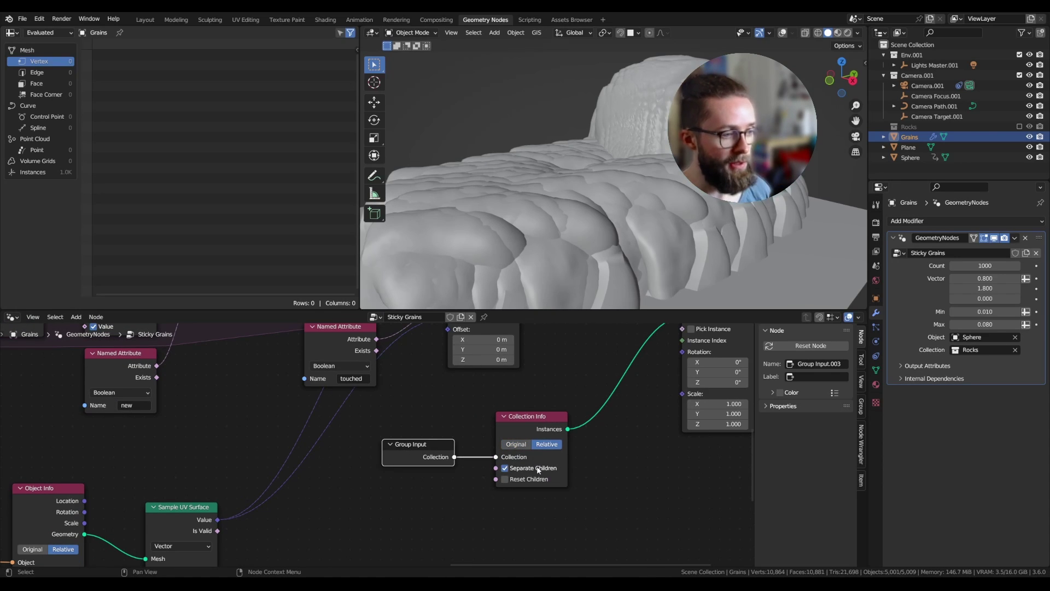
middle_drag(653, 404, 537, 496)
scroll(525, 496, down, 2)
middle_drag(551, 440, 553, 422)
click(575, 410)
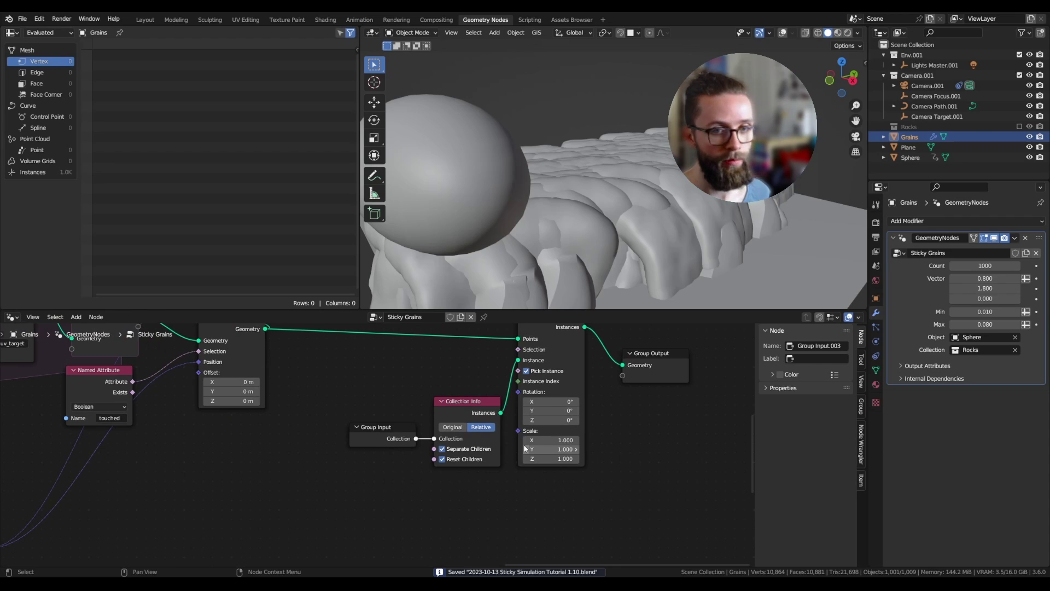
Step: Add a Radius node feeding the Scale of Instance on Points, and move the Group Input and Collection Info nodes up for room
drag(525, 435, 514, 446)
drag(489, 501, 488, 501)
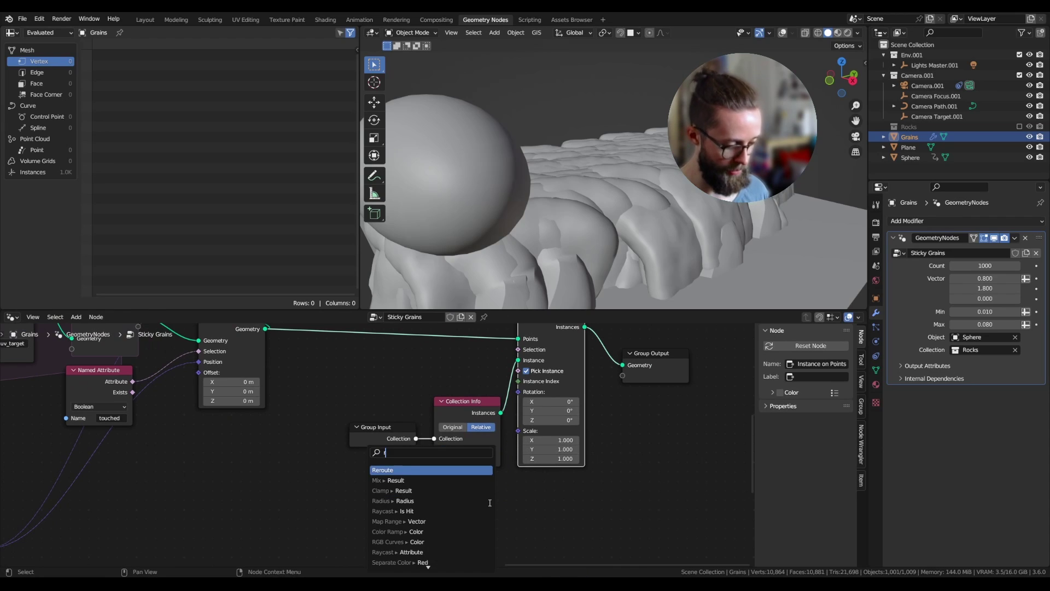
text(radiu)
key(Return)
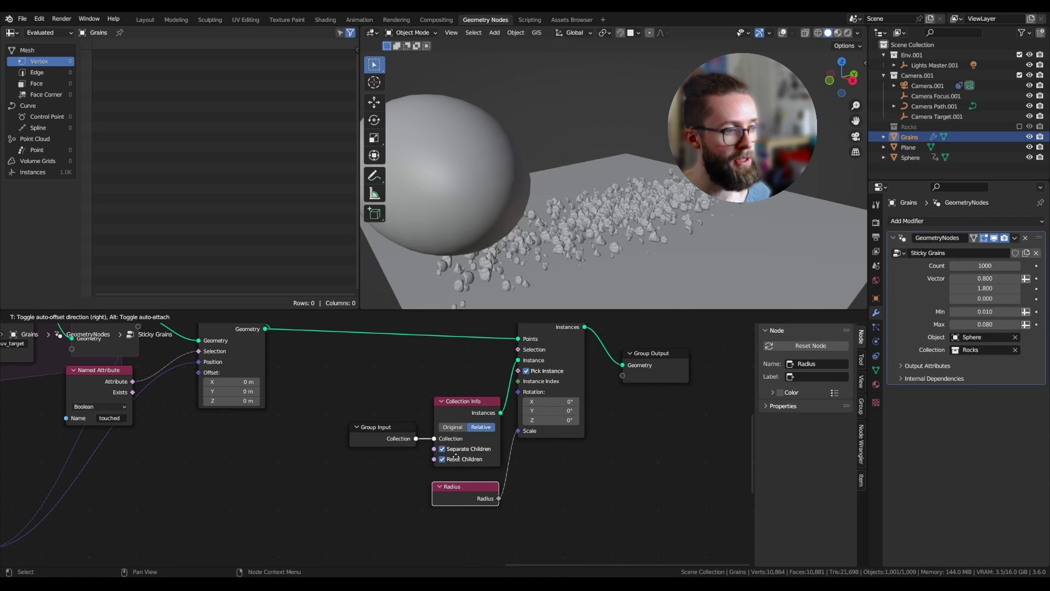
click(483, 465)
drag(360, 387, 484, 459)
drag(469, 413, 463, 367)
Step: Connect a new vector Random Value node to the Rotation input of Instance on Points
drag(517, 391, 517, 397)
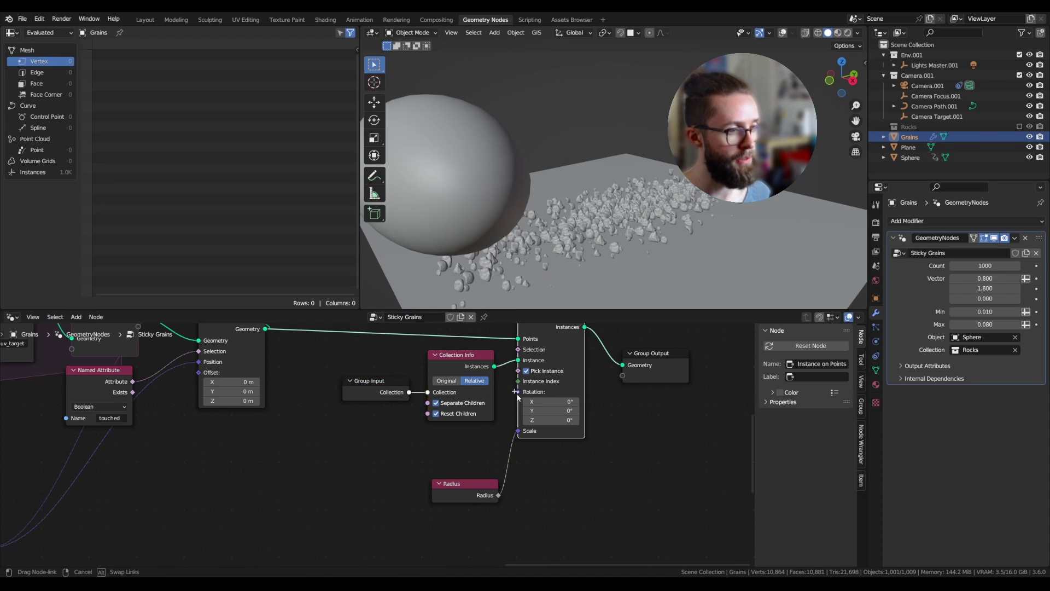
drag(477, 458, 477, 458)
text(rand)
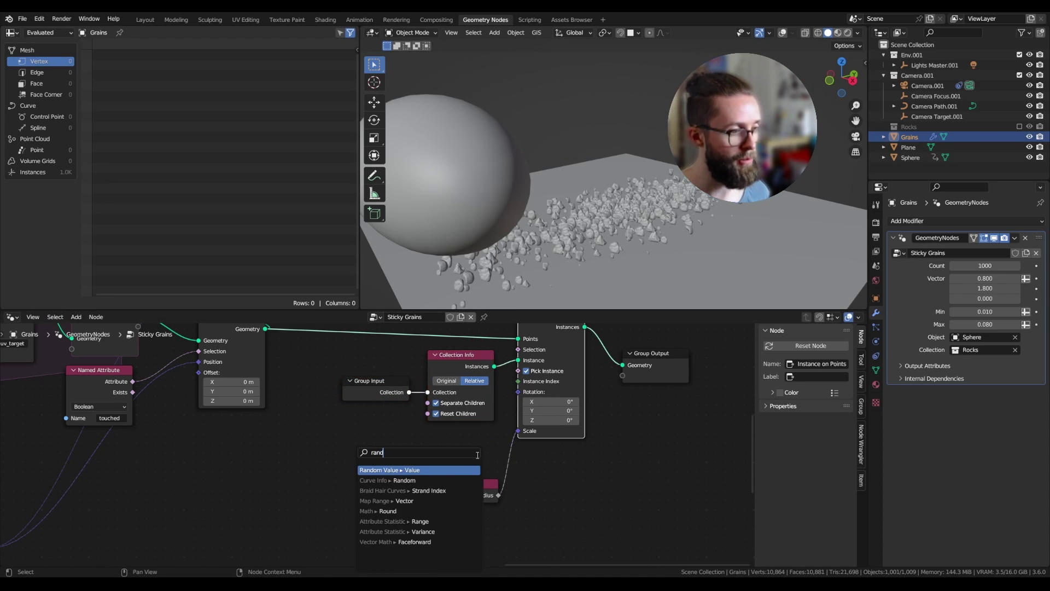
click(441, 469)
click(362, 456)
middle_drag(362, 456, 379, 414)
scroll(379, 414, up, 1)
Step: Set all Random Value minimums to -pi and all maximums to pi, and save the file
drag(382, 444, 385, 506)
text(-pi)
key(Return)
text(pi)
key(Return)
key(ctrl+s)
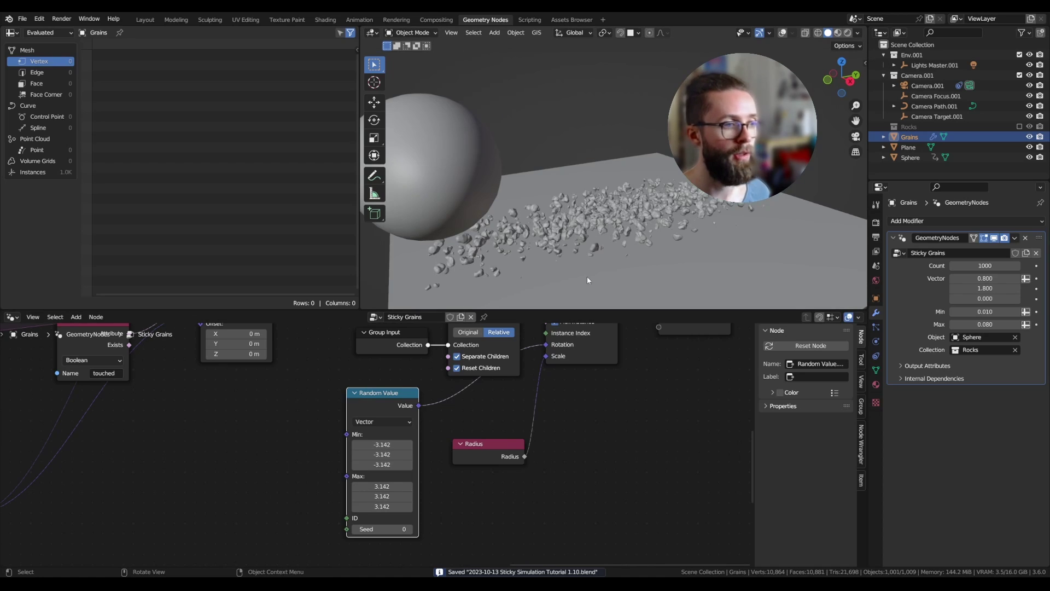
Step: Play the animation and examine up close how the rocks stick to and rotate with the rolling sphere
key(space)
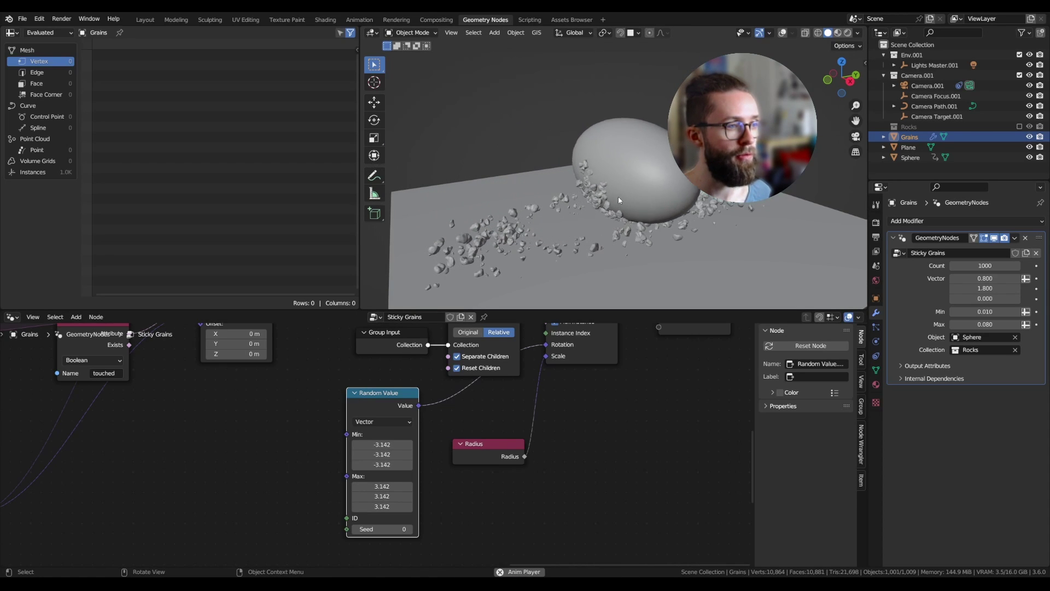
scroll(617, 180, up, 3)
scroll(616, 172, up, 2)
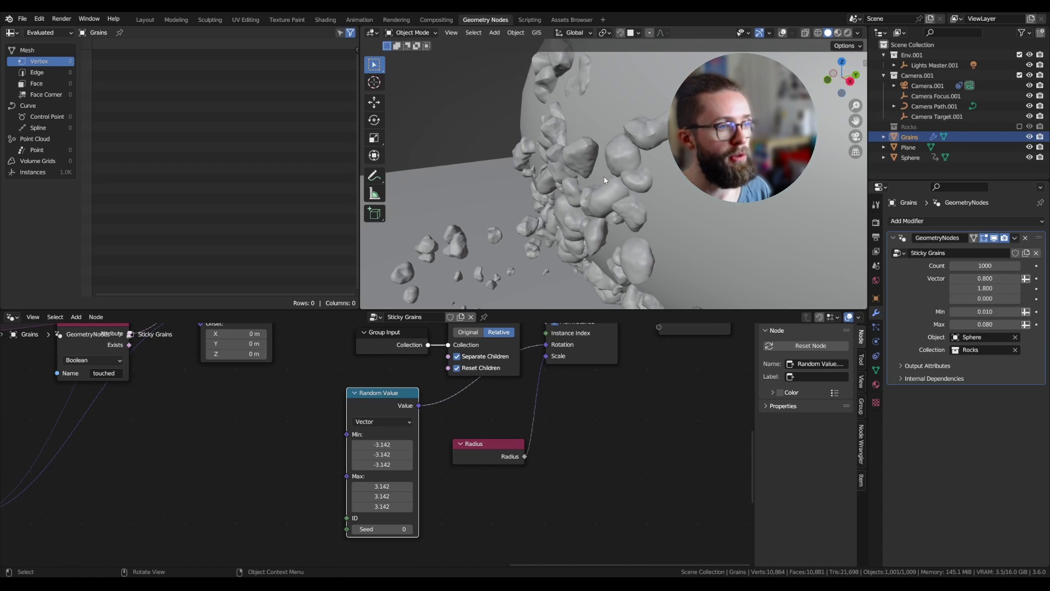
scroll(569, 194, down, 3)
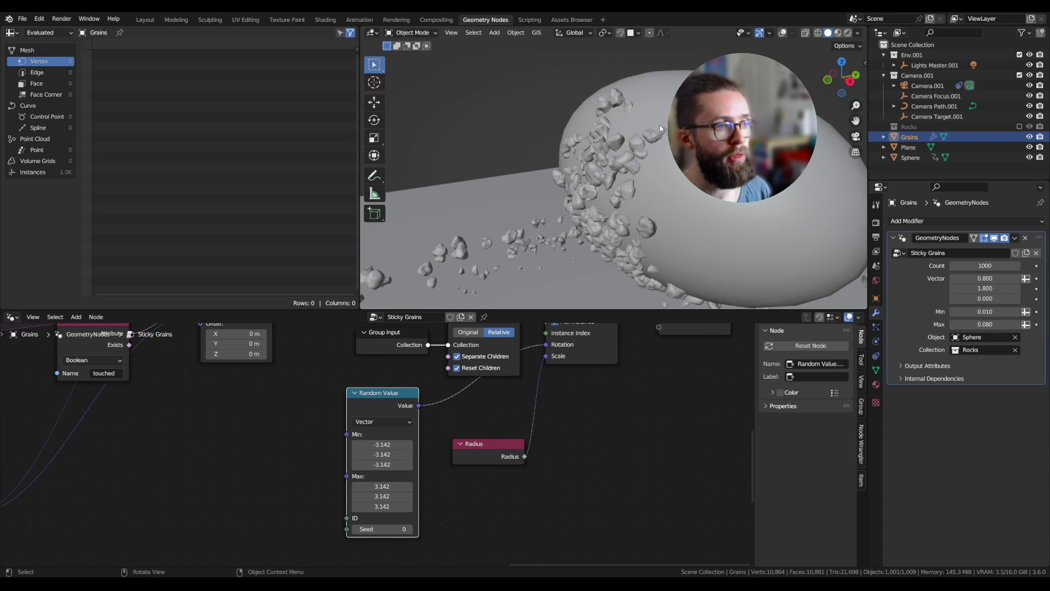
click(652, 185)
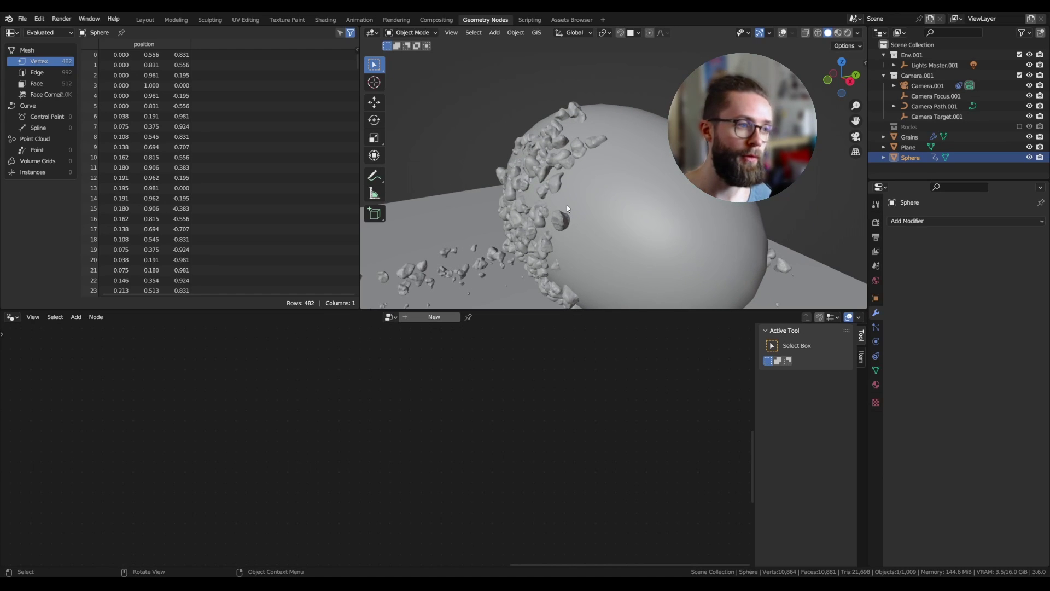
click(567, 221)
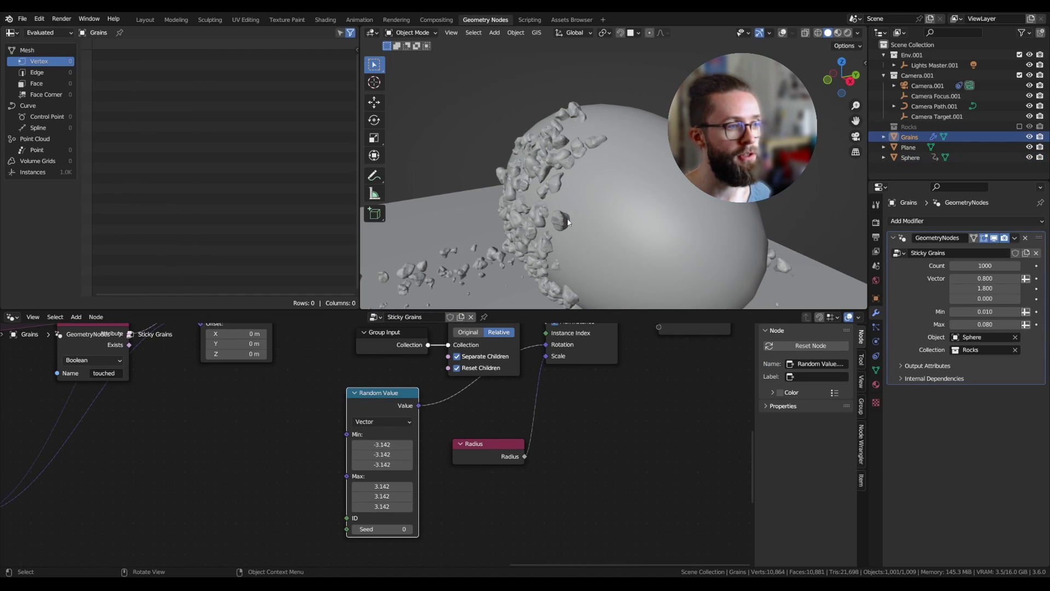
Step: Duplicate the uv_target Store Named Attribute node, insert the copy before Simulation Output, and move the touched Named Attribute node out of its way
middle_drag(510, 367, 523, 488)
scroll(523, 488, down, 3)
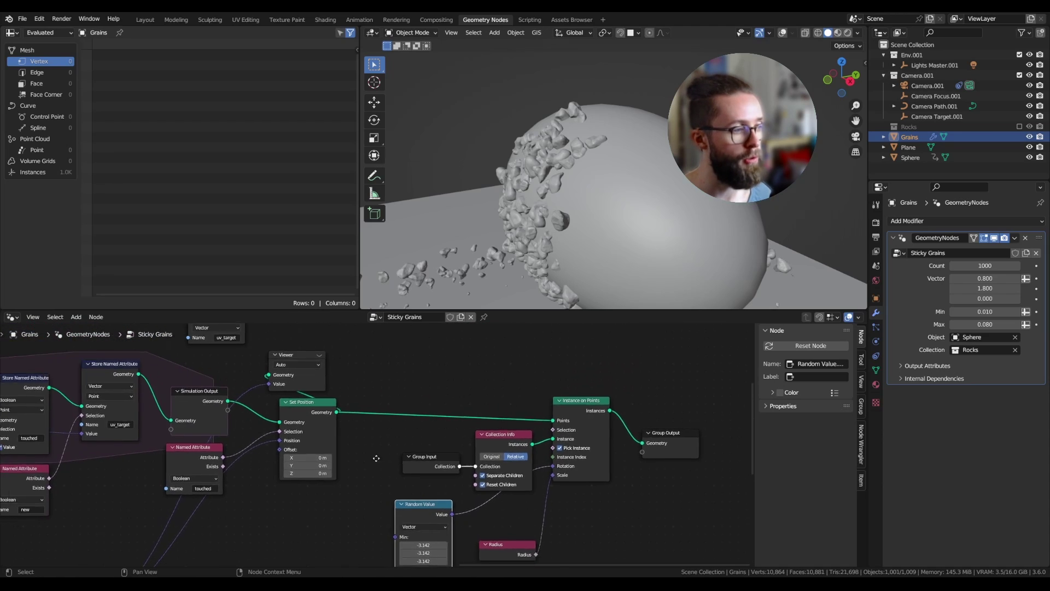
middle_drag(82, 388, 322, 394)
scroll(323, 394, up, 2)
scroll(322, 394, up, 1)
click(336, 370)
key(shift+d)
click(377, 369)
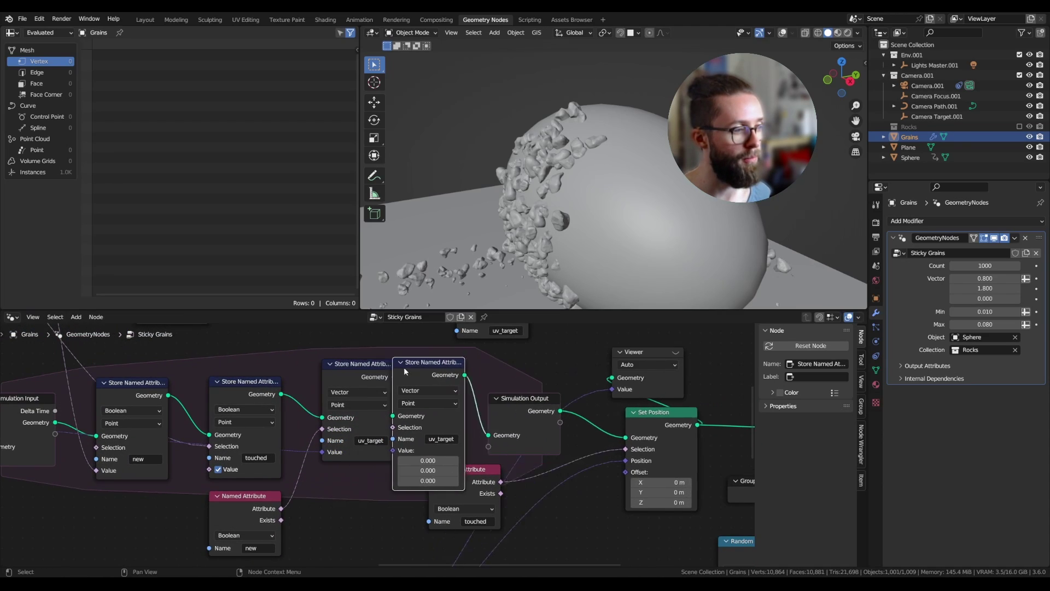
drag(454, 499, 569, 507)
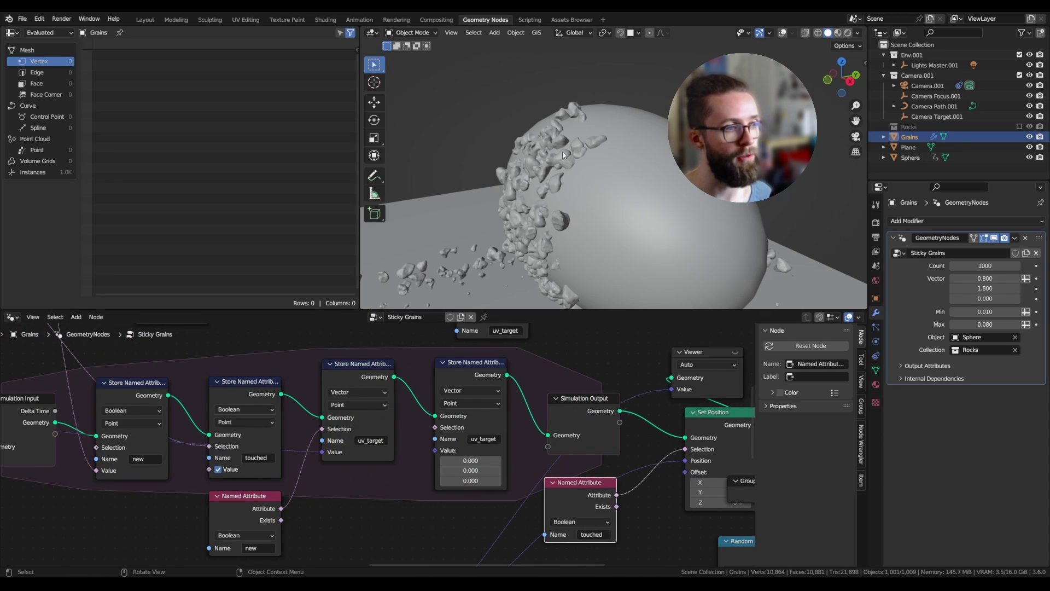
Step: Change the attribute name in the duplicated Store Named Attribute node to normal_target
click(379, 172)
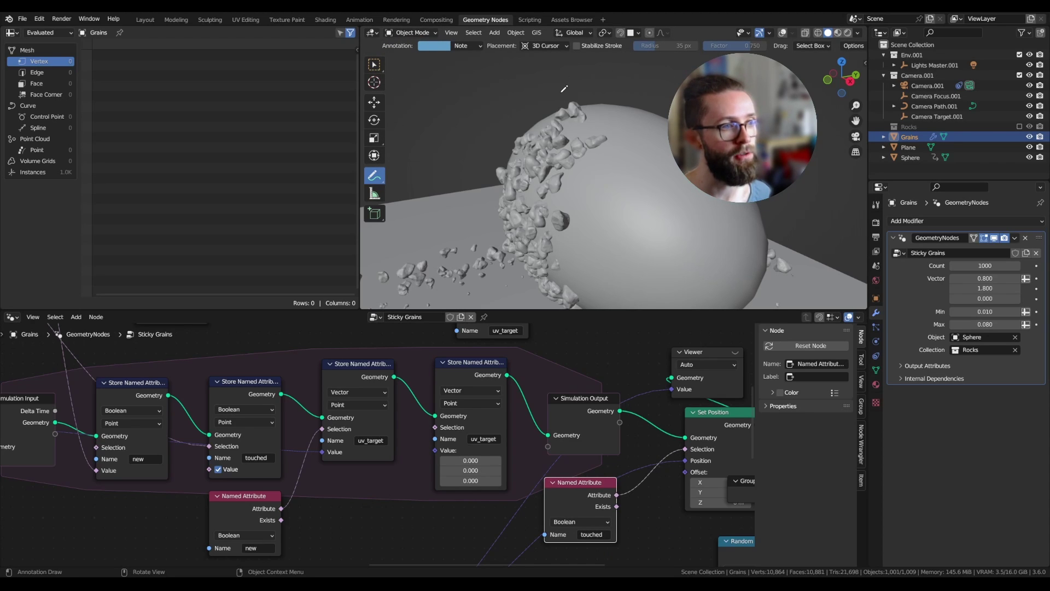
scroll(537, 360, up, 1)
click(543, 442)
text(n)
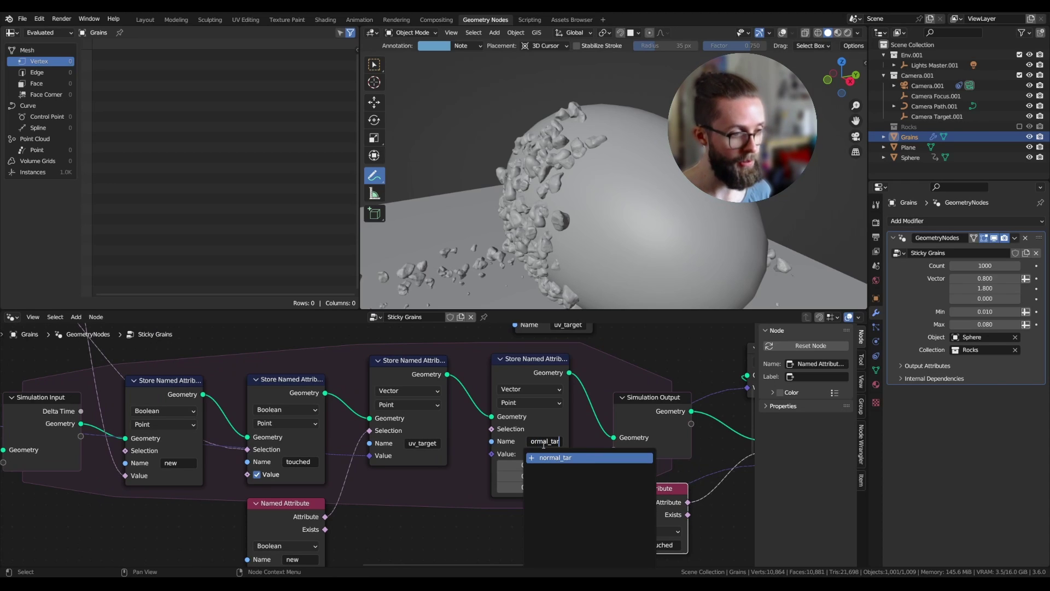
key(Return)
Step: Link the Value of the Sample Nearest Surface node that samples normals to the Value input of the normal_target store node
scroll(592, 497, down, 3)
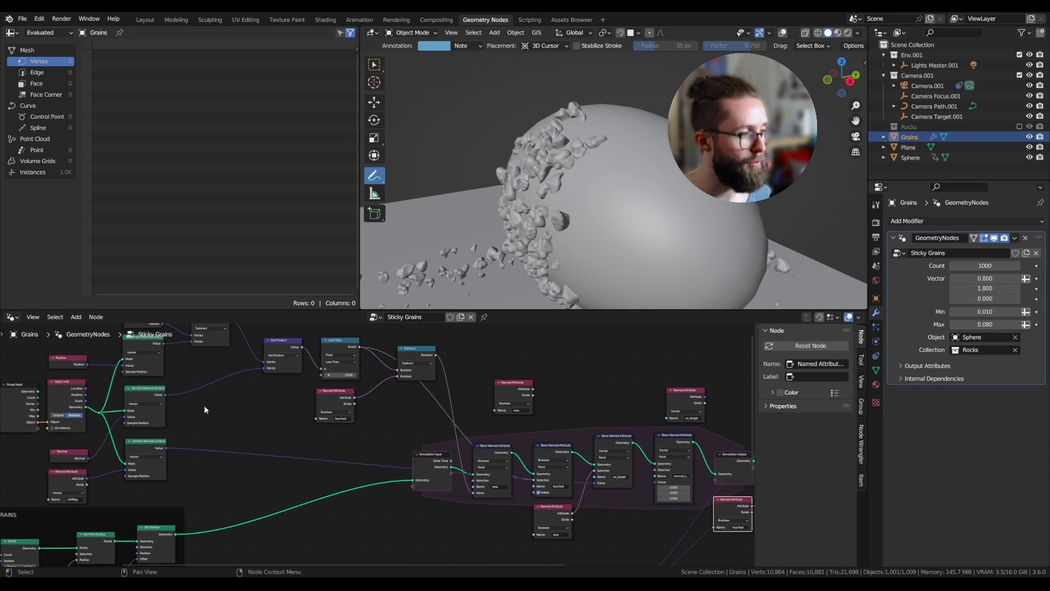
scroll(138, 439, up, 1)
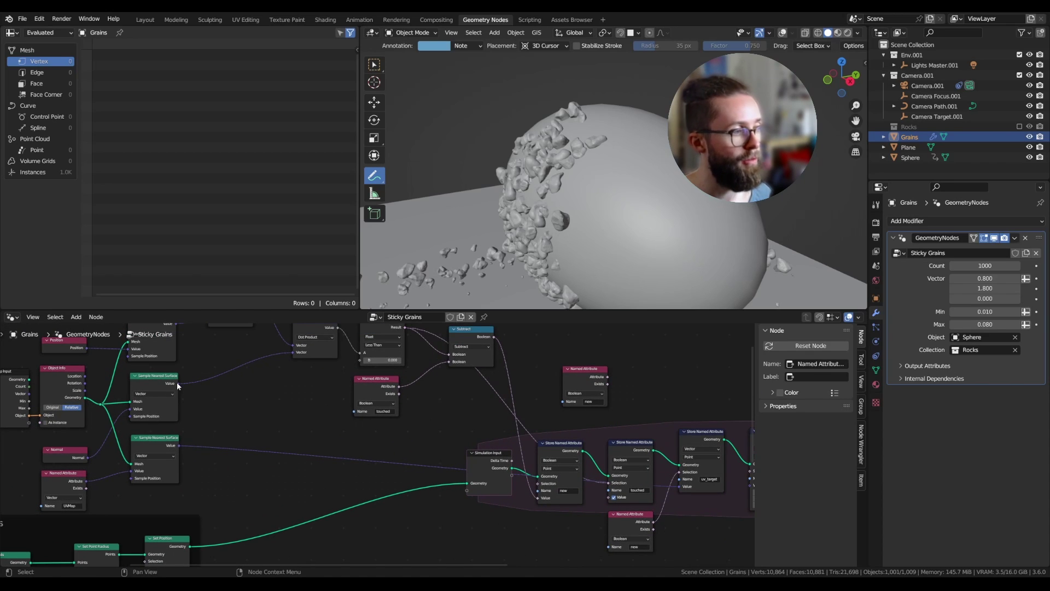
drag(527, 421, 632, 485)
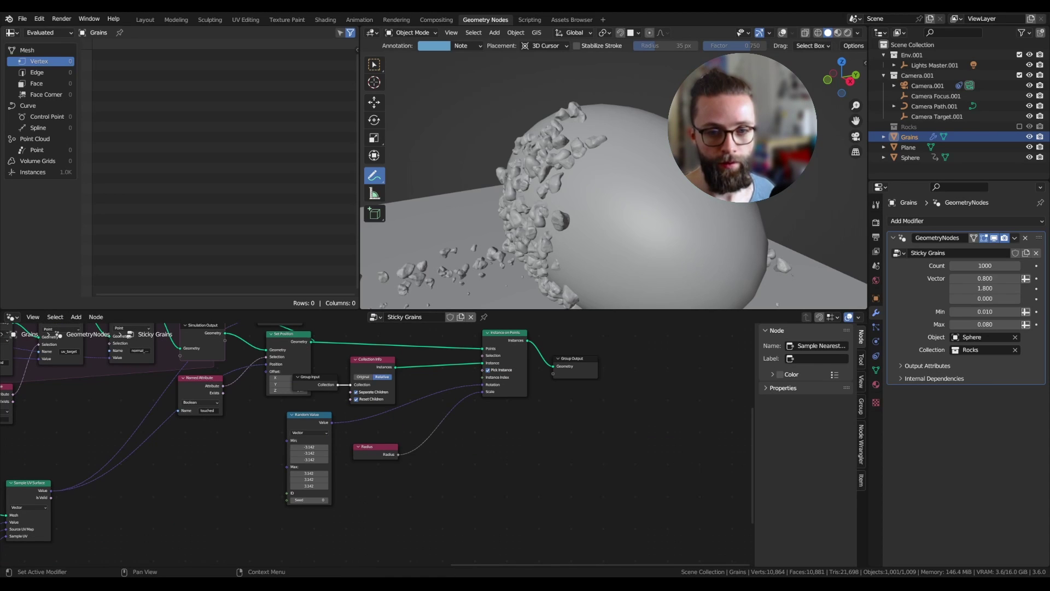
Step: Insert an Align Euler to Vector node between Random Value and the instance Rotation, and move the Radius node clear of it
scroll(391, 418, up, 3)
middle_drag(389, 424, 389, 435)
drag(365, 465, 355, 501)
key(shift+a)
click(299, 347)
text(align)
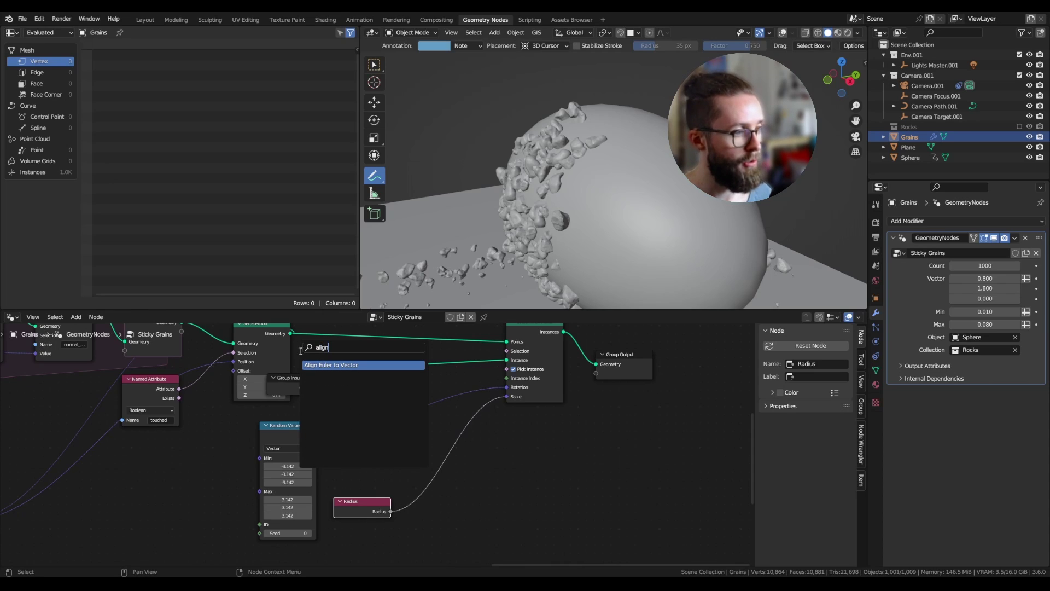
key(Return)
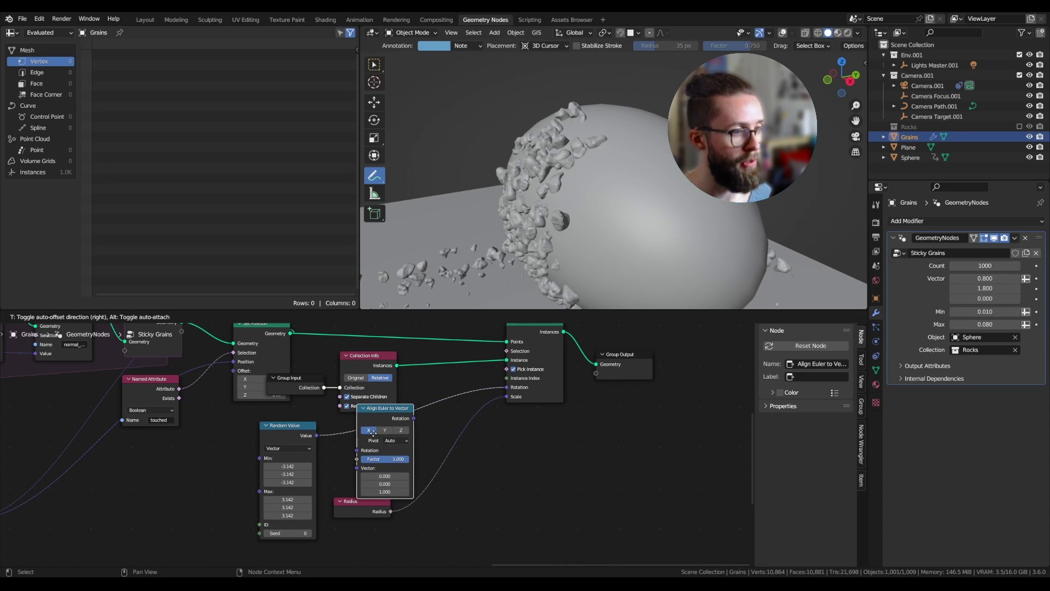
click(375, 435)
drag(358, 501, 415, 533)
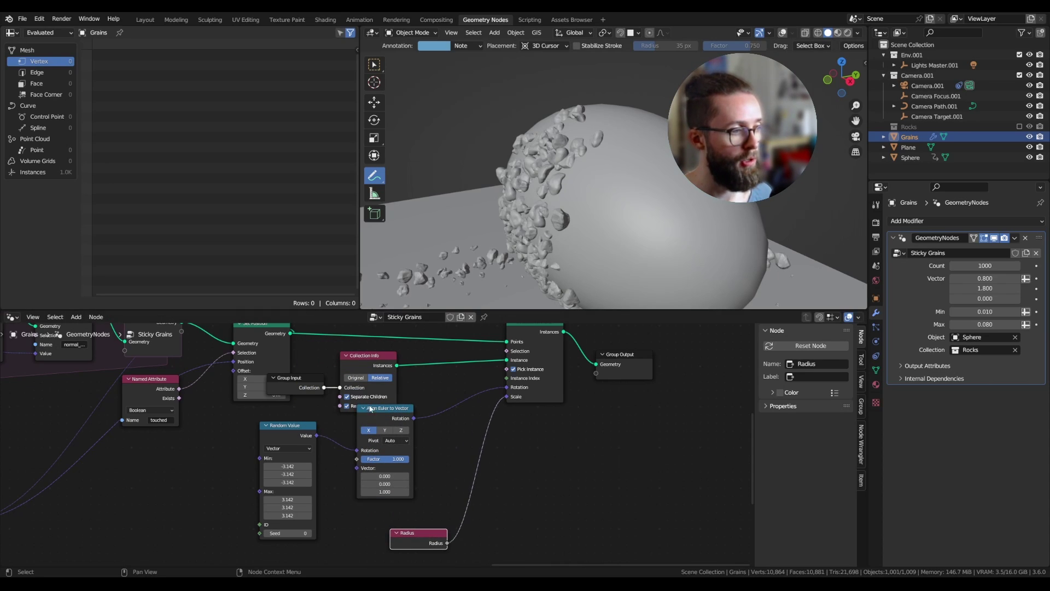
drag(378, 415, 410, 429)
middle_drag(344, 443, 358, 388)
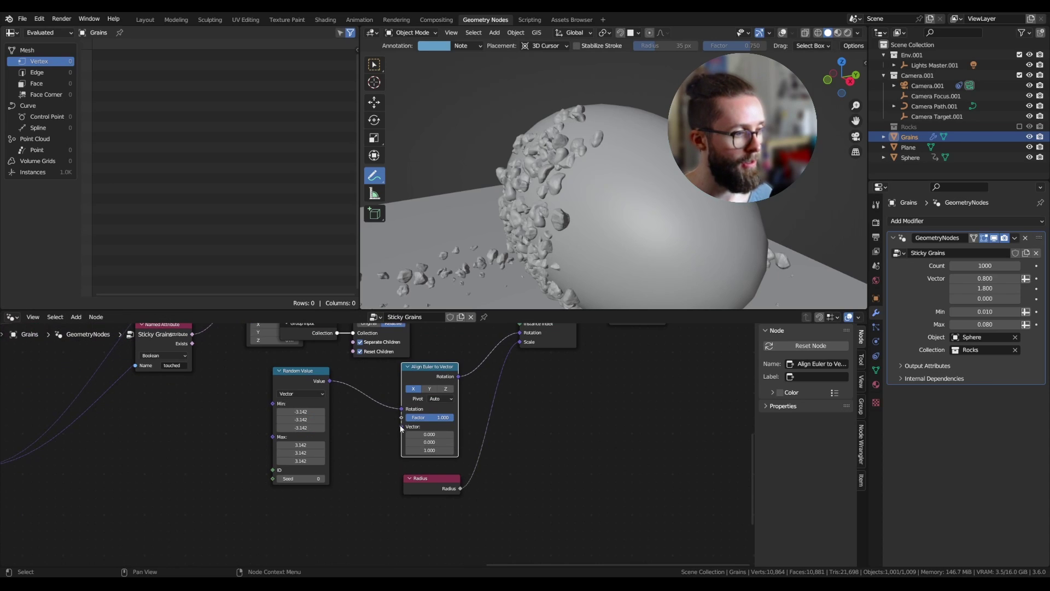
Step: Add a vector Named Attribute node reading normal_target, connected to the Vector input of Align Euler to Vector
drag(401, 426, 367, 500)
text(name)
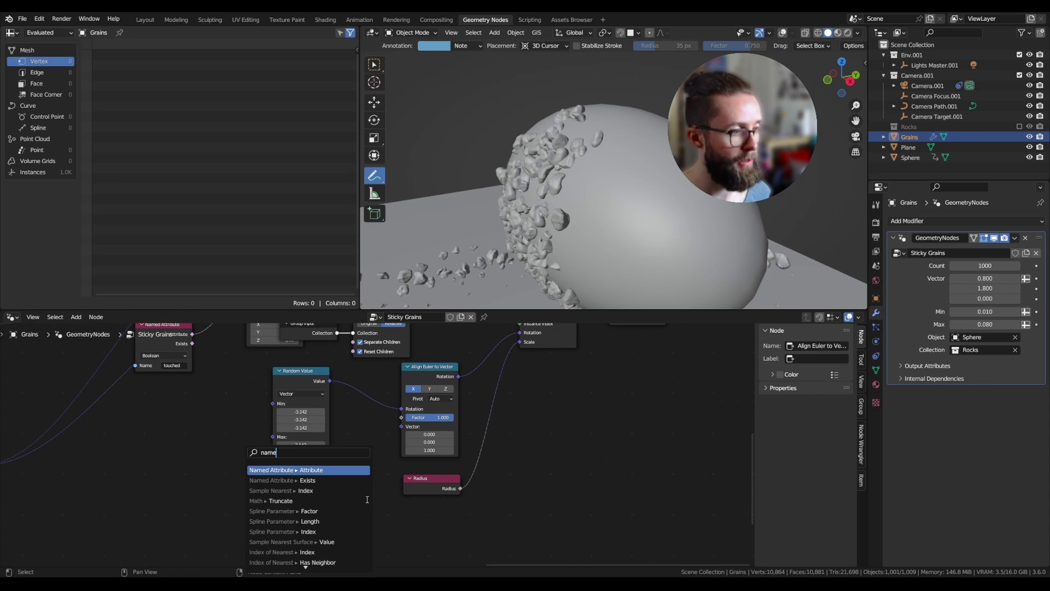
click(336, 468)
click(311, 470)
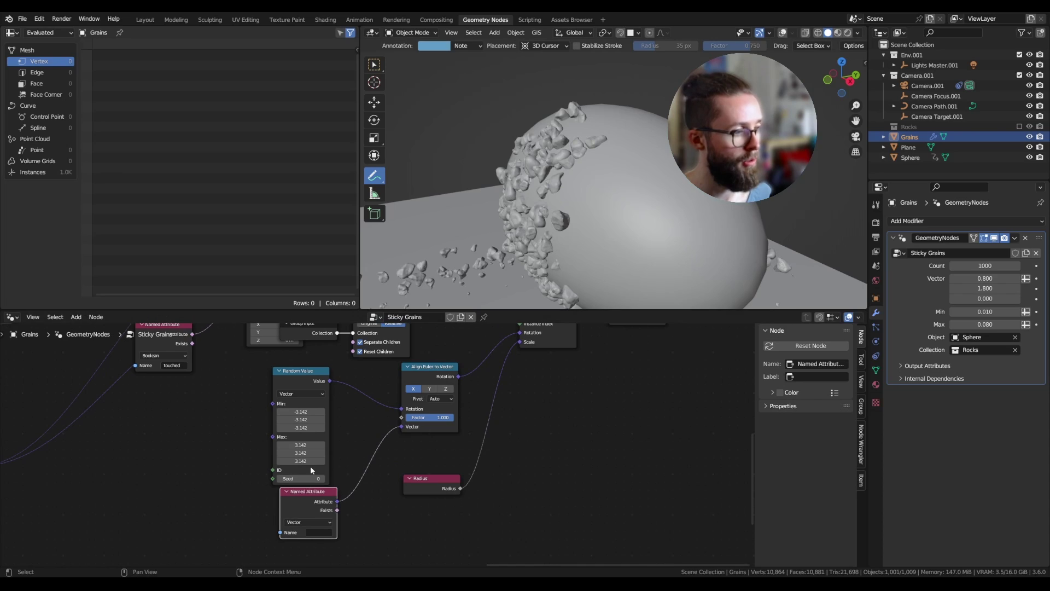
click(323, 532)
text(normal_)
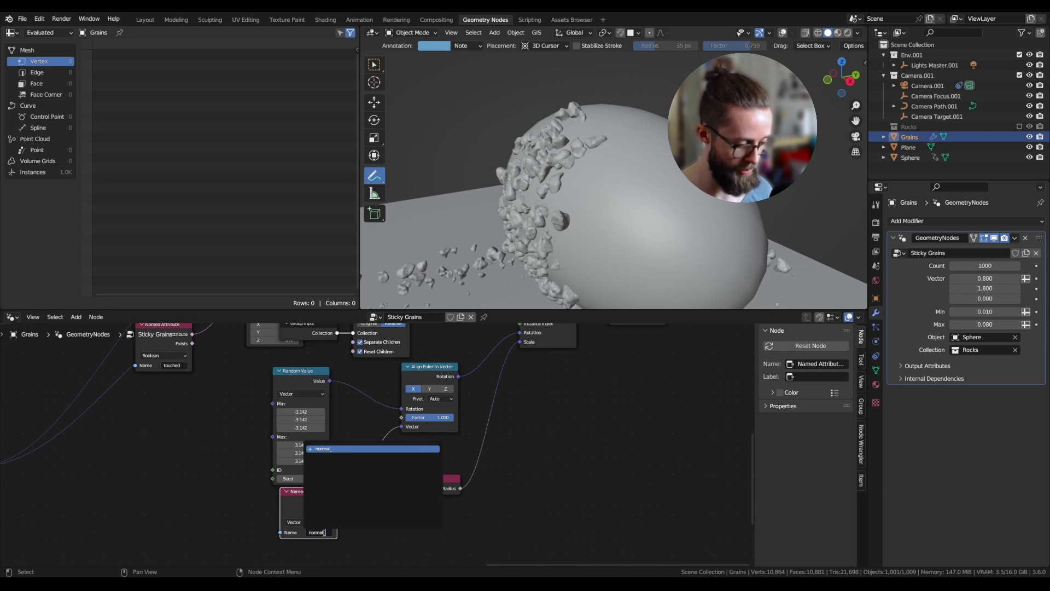
text(target)
key(Return)
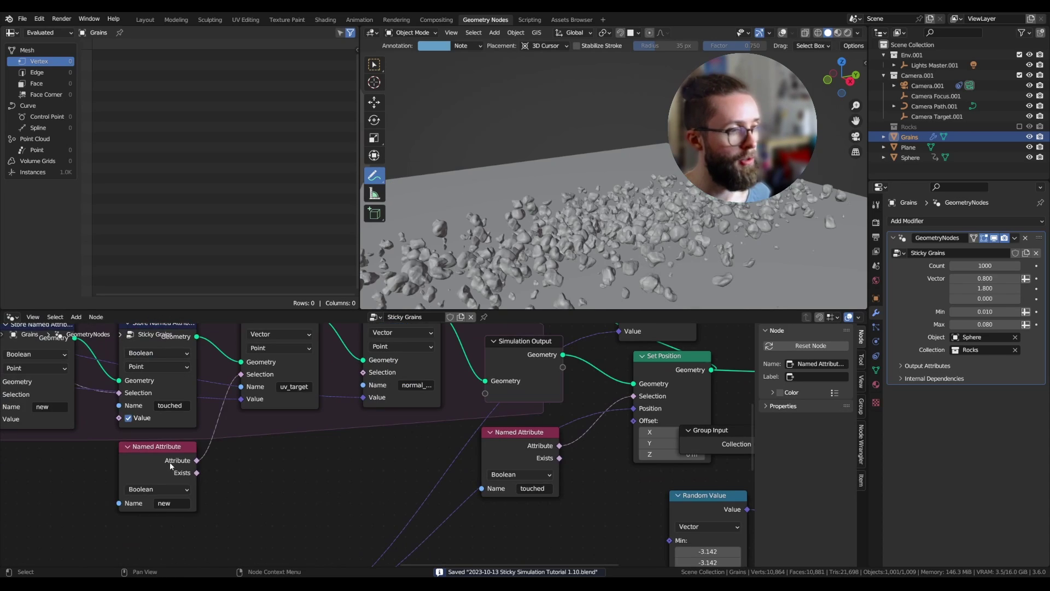
Step: Connect the new Named Attribute node to the Selection of the normal_target store node as well, and save the file
drag(184, 477, 268, 445)
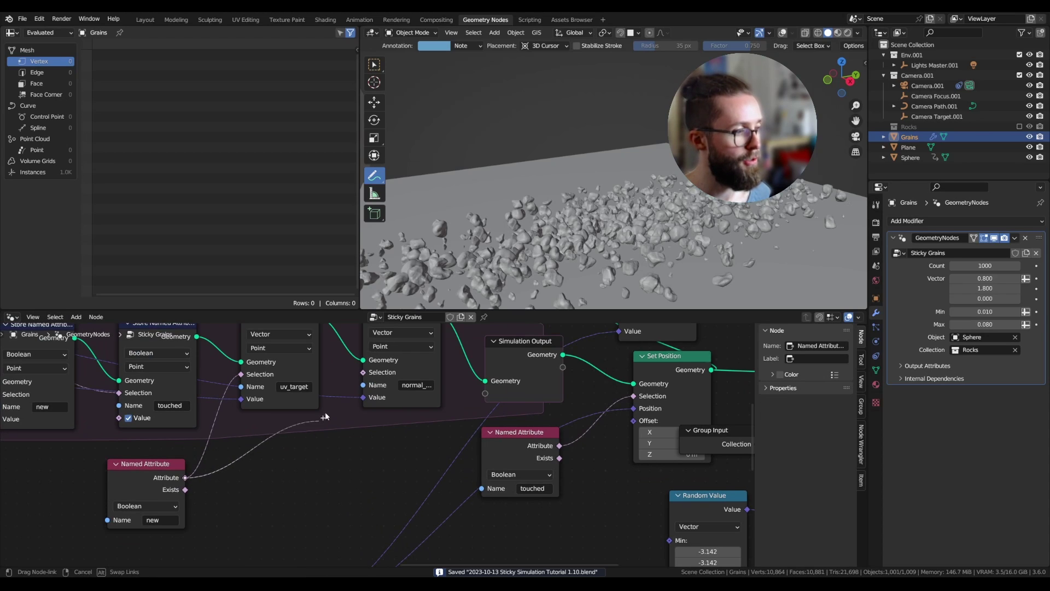
drag(364, 374, 363, 373)
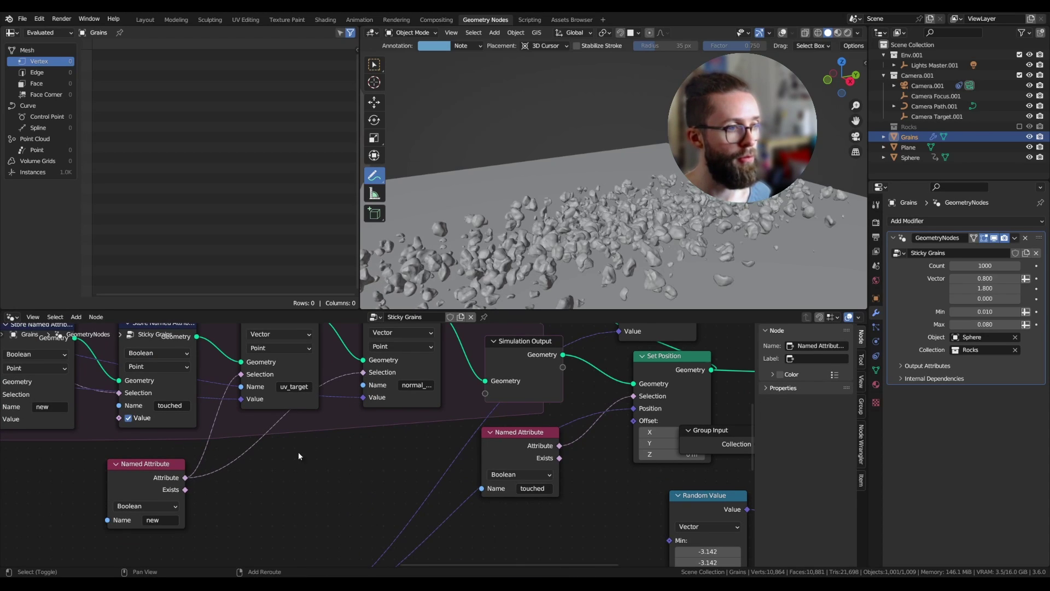
key(ctrl+s)
scroll(307, 456, down, 8)
middle_drag(370, 514, 308, 456)
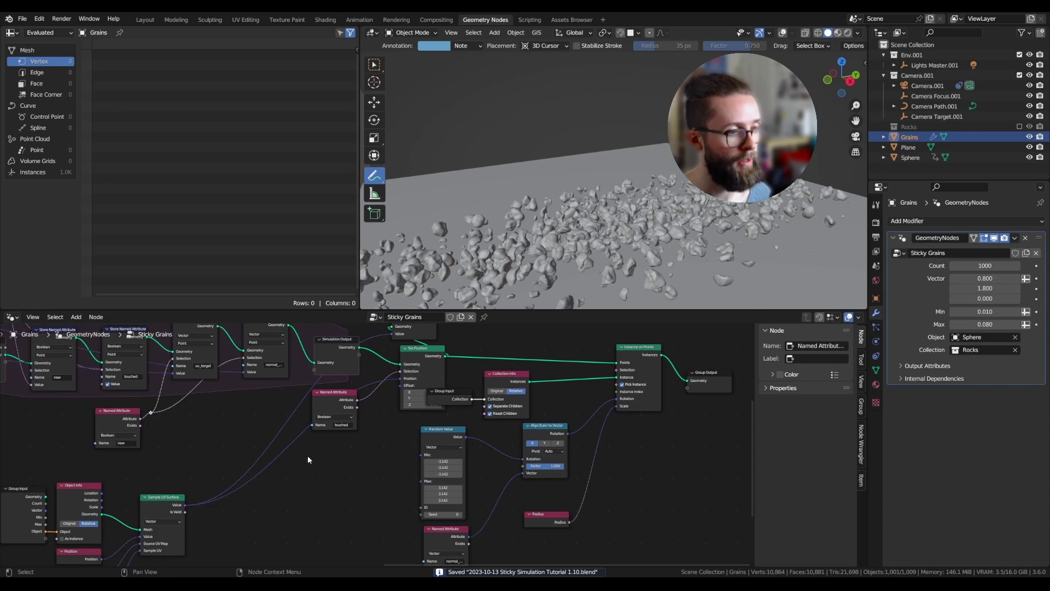
middle_drag(402, 484, 356, 423)
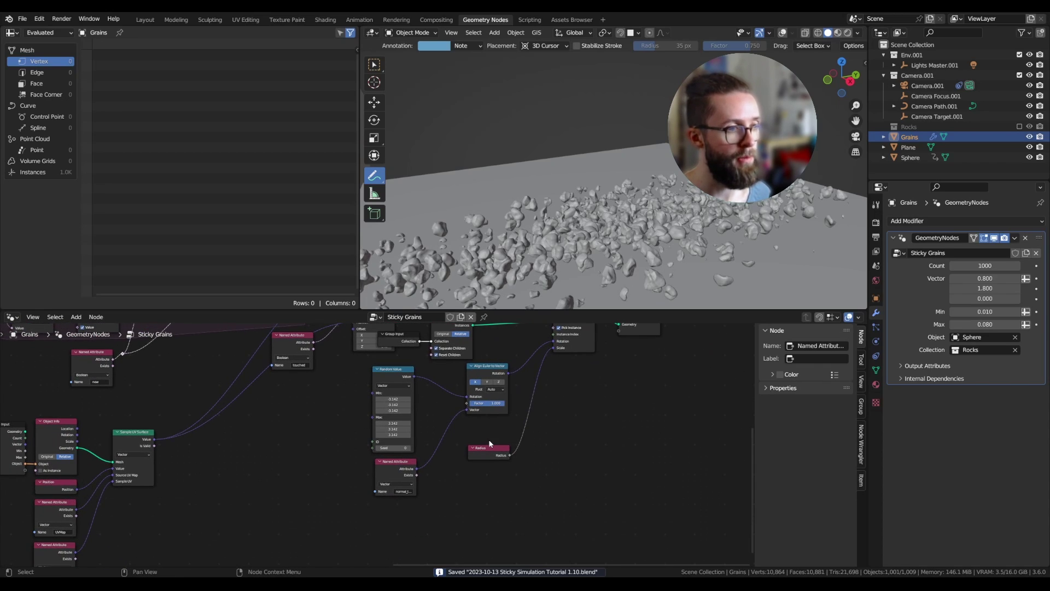
scroll(600, 264, down, 2)
scroll(589, 239, up, 1)
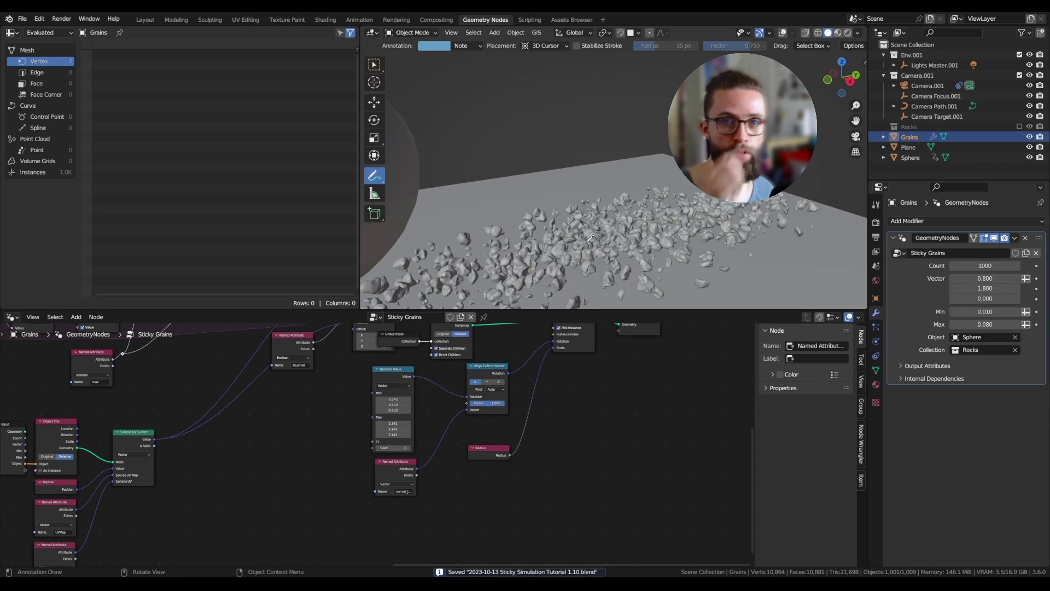
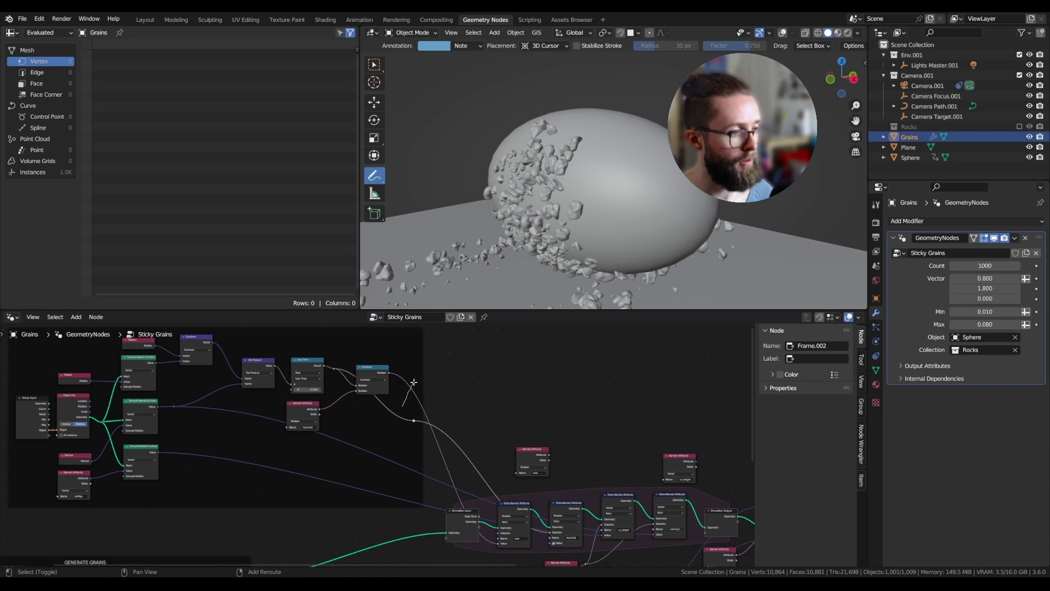
Step: Add reroutes to the two links leaving the Less Than and Subtract nodes near the frame's edge and arrange them there
shift+right_drag(414, 379, 413, 426)
scroll(411, 400, up, 2)
key(g)
click(417, 410)
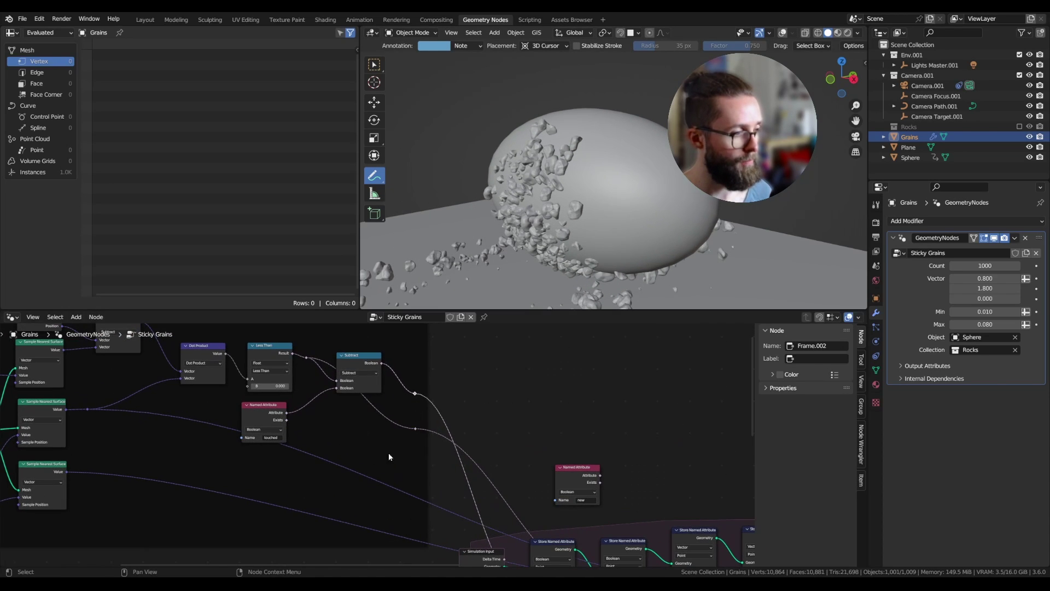
Step: Add reroutes to the two vector links crossing the frame's edge and position them beneath the existing two reroutes
shift+right_drag(415, 470, 416, 547)
key(g)
click(429, 462)
Step: Label the upper two reroutes "new points" and "touched points"
scroll(437, 452, up, 1)
scroll(421, 380, up, 1)
click(414, 384)
click(813, 359)
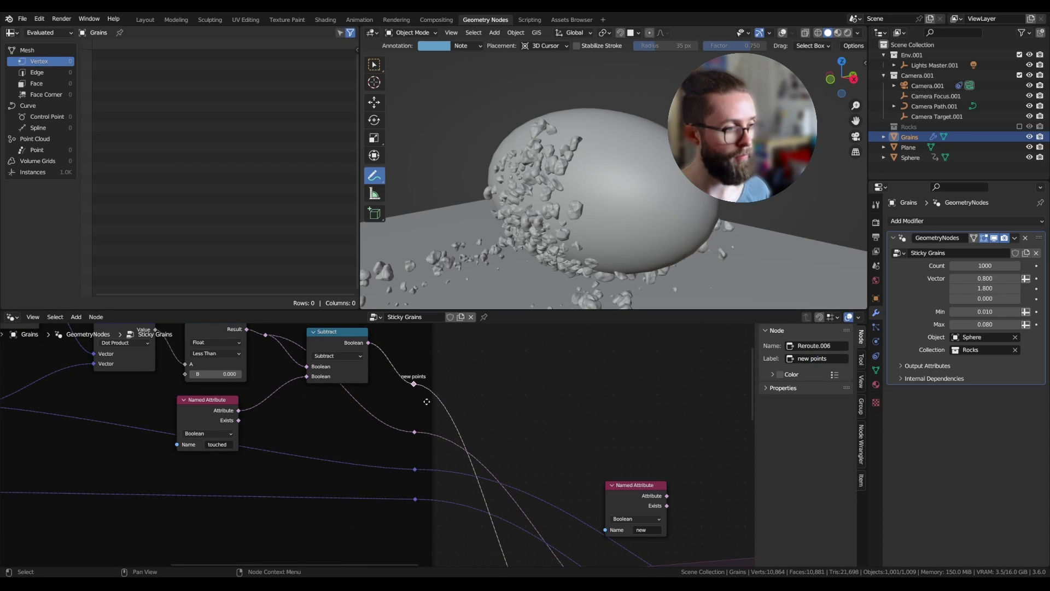
click(414, 431)
scroll(413, 434, up, 3)
click(819, 358)
text(touched points)
key(Return)
Step: Label the lower two reroutes "nearest normal" and "nearest uv"
click(415, 478)
click(813, 360)
text(nearest normal)
key(Return)
click(415, 516)
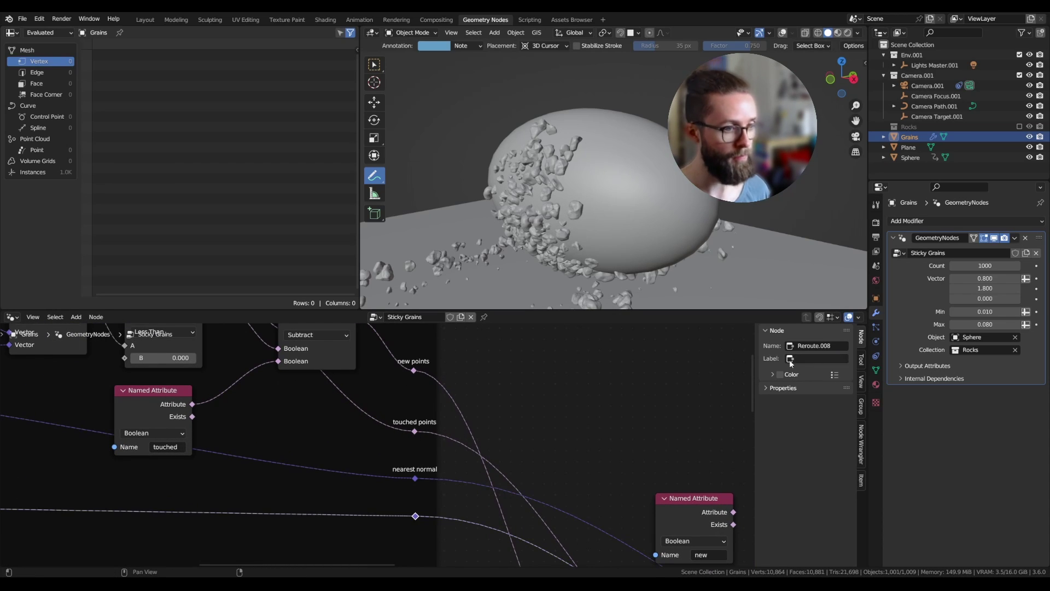
Step: Tighten the vertical spacing of the four labelled reroutes, reposition them at the frame's edge, and save the file
scroll(360, 459, down, 5)
key(s)
key(x)
key(Escape)
click(415, 440)
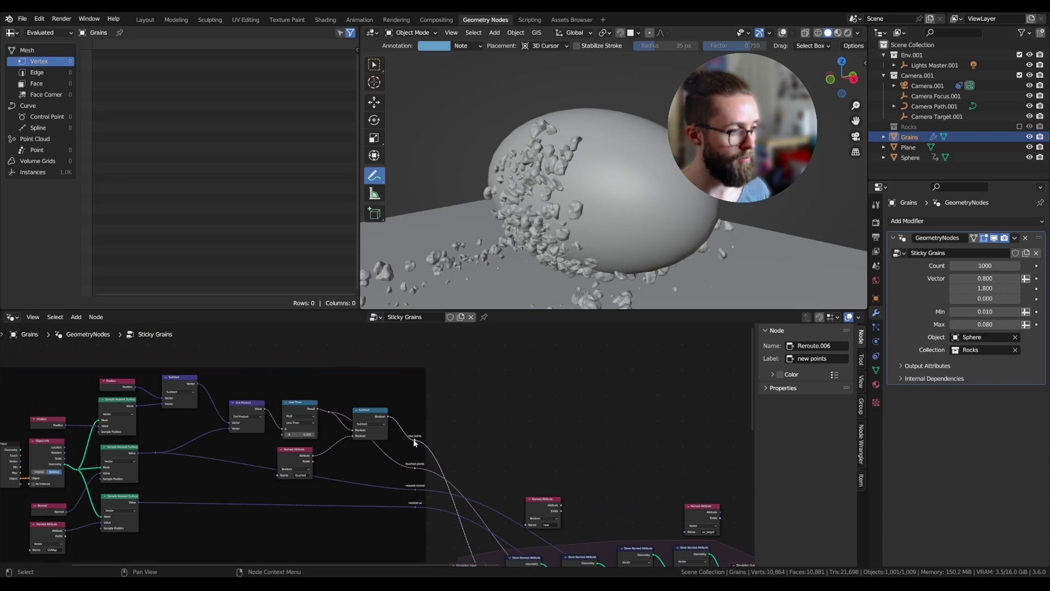
shift+click(414, 467)
shift+click(415, 489)
shift+click(415, 507)
key(s)
key(x)
key(Escape)
key(s)
key(y)
key(g)
click(471, 459)
key(ctrl+s)
Step: Delete the two unconnected Named Attribute nodes, new and uv_target, above the simulation zone
middle_drag(550, 499, 416, 394)
click(421, 395)
key(x)
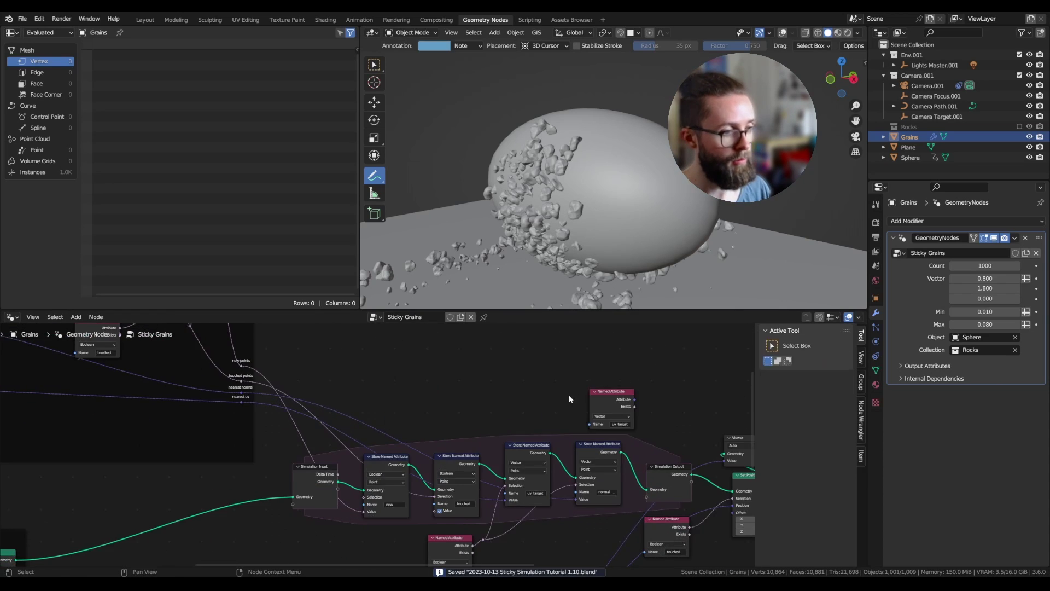
middle_drag(655, 512, 519, 431)
click(538, 358)
key(x)
Step: Arrange the touched Named Attribute and Set Position nodes after the simulation, join them in a frame, and save the file
drag(546, 387, 597, 383)
drag(475, 423, 538, 398)
middle_drag(487, 484, 525, 421)
drag(629, 454, 552, 383)
key(ctrl+j)
key(ctrl+s)
Step: Turn on the viewport overlays with the rocks along the sphere's edge in side view
scroll(596, 153, up, 3)
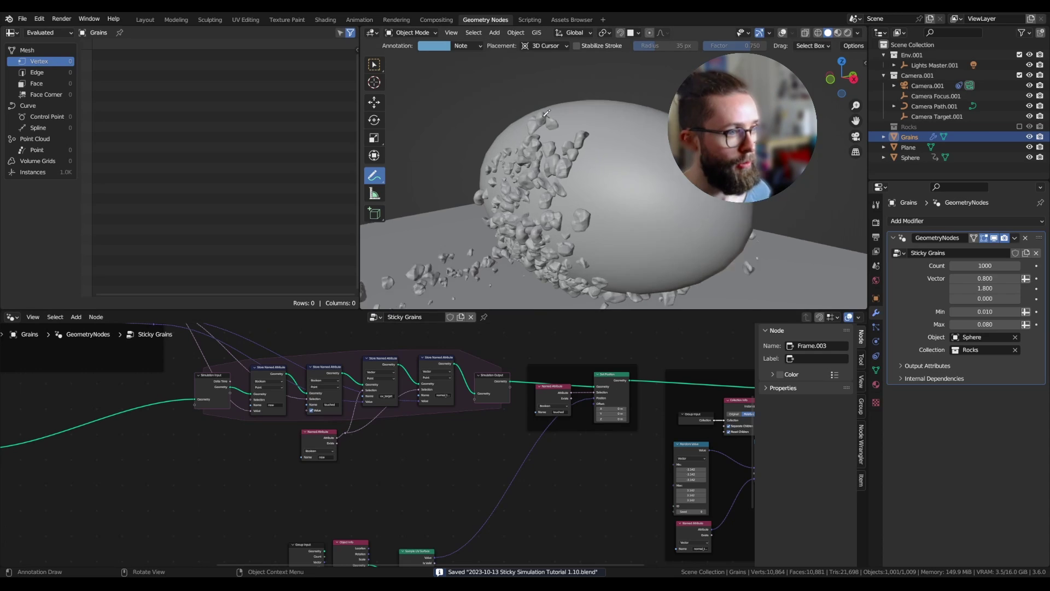
middle_drag(596, 151, 538, 148)
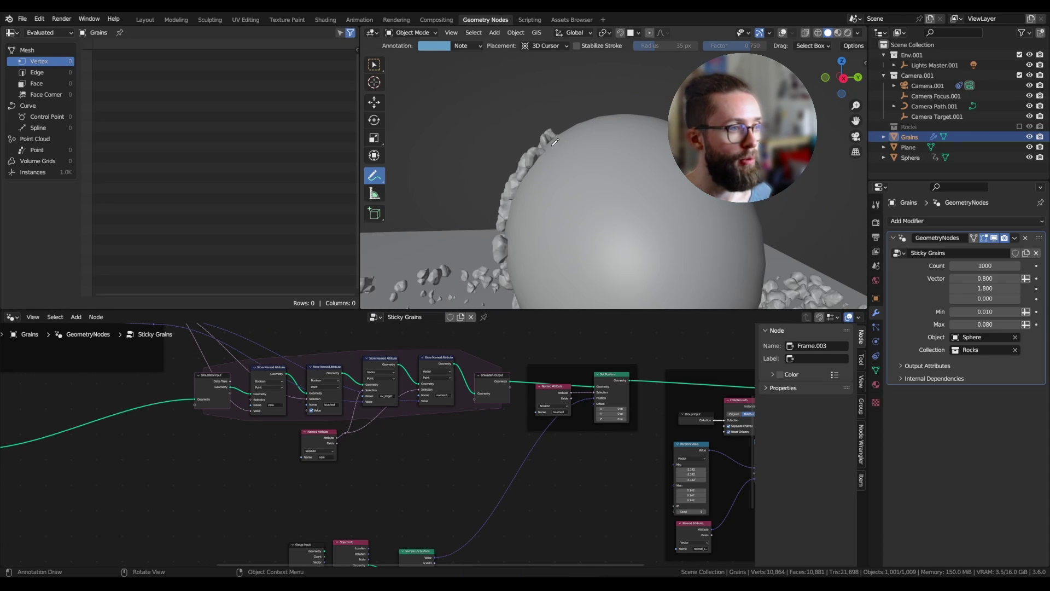
click(785, 34)
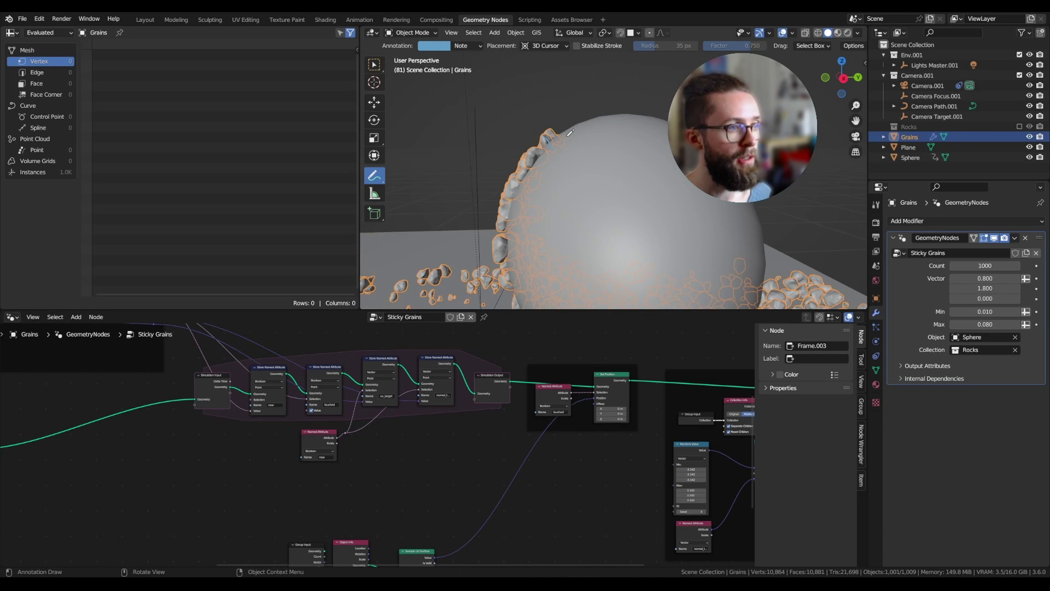
Step: Duplicate the Sample UV Surface node with its input links and place the copy directly below the original
middle_drag(389, 556, 435, 422)
scroll(434, 423, up, 4)
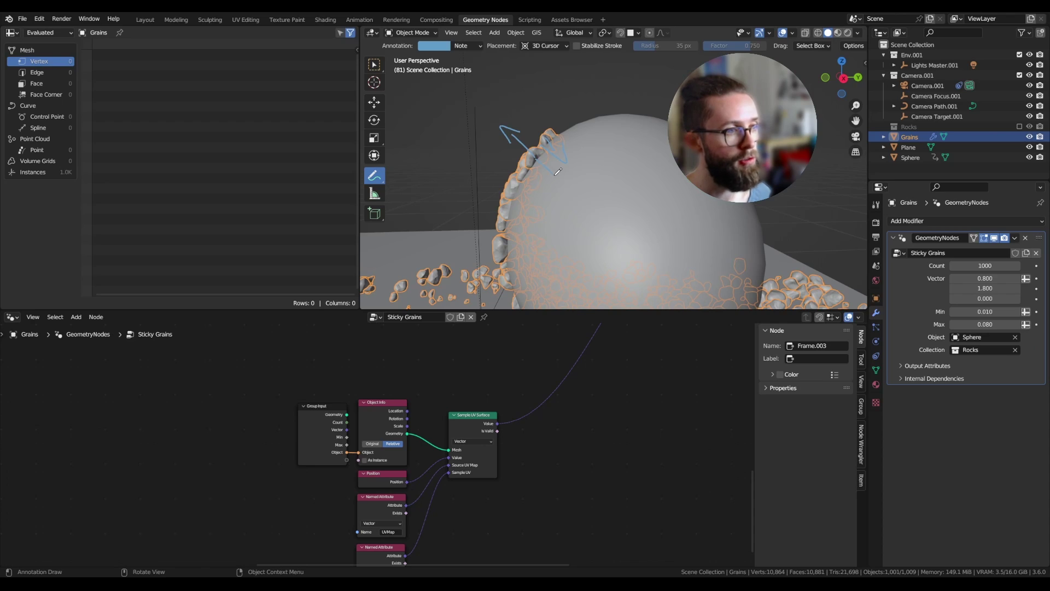
scroll(473, 366, up, 1)
click(473, 367)
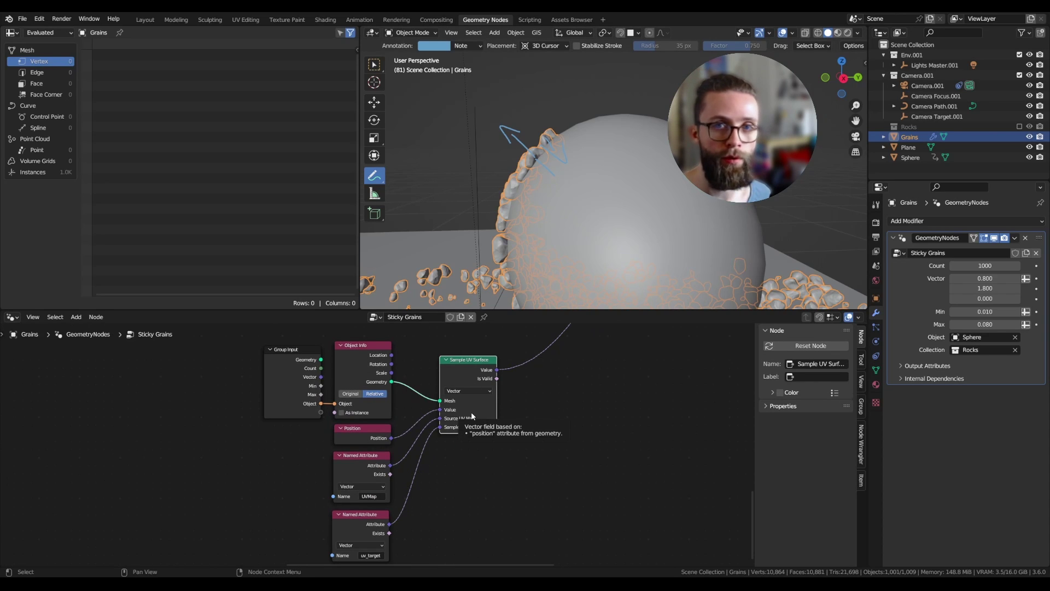
drag(444, 419, 448, 414)
middle_drag(456, 404, 454, 376)
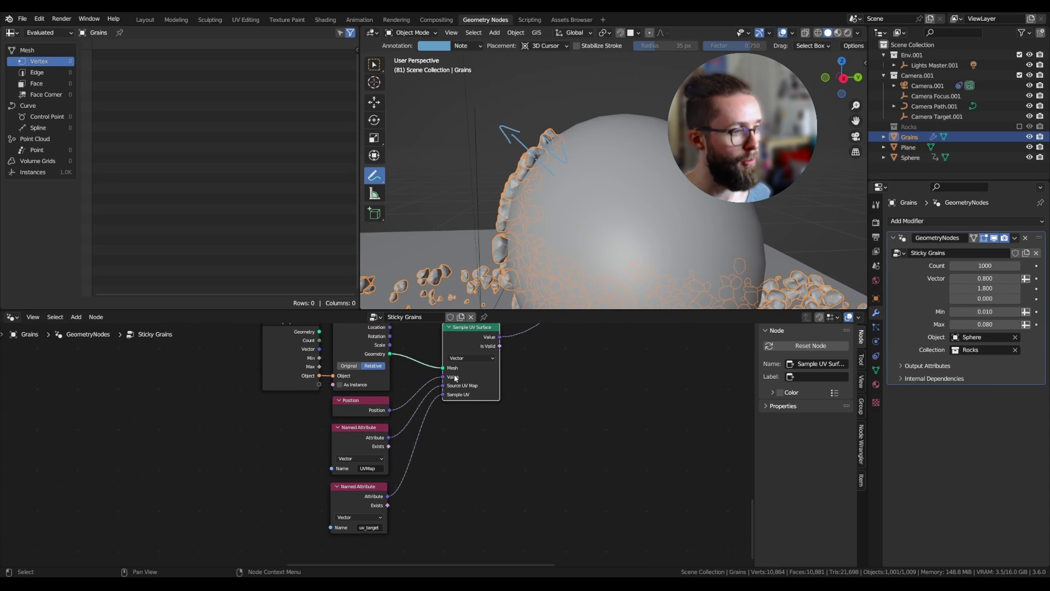
key(shift+d)
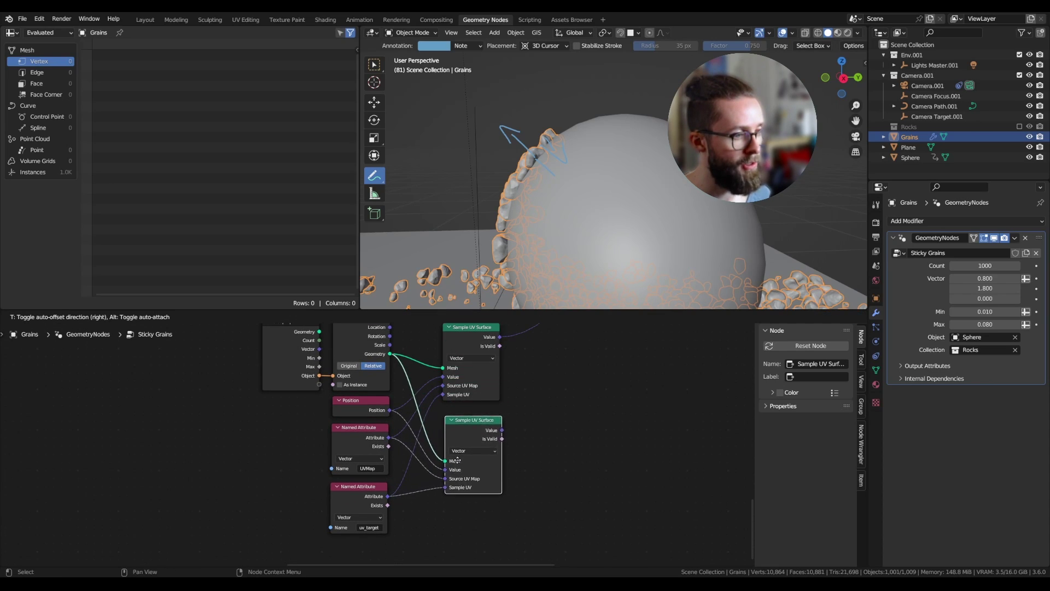
click(455, 461)
scroll(455, 461, up, 2)
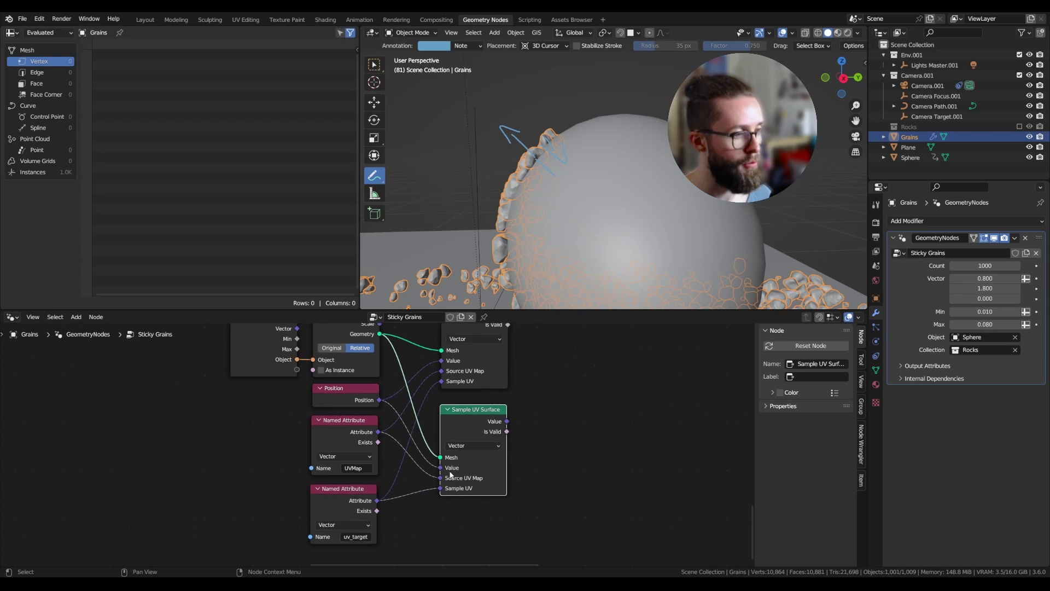
Step: Move the UVMap and uv_target attribute nodes down and replace Position with a Normal node on the duplicated Sample UV Surface's Value input
drag(279, 539, 339, 449)
key(g)
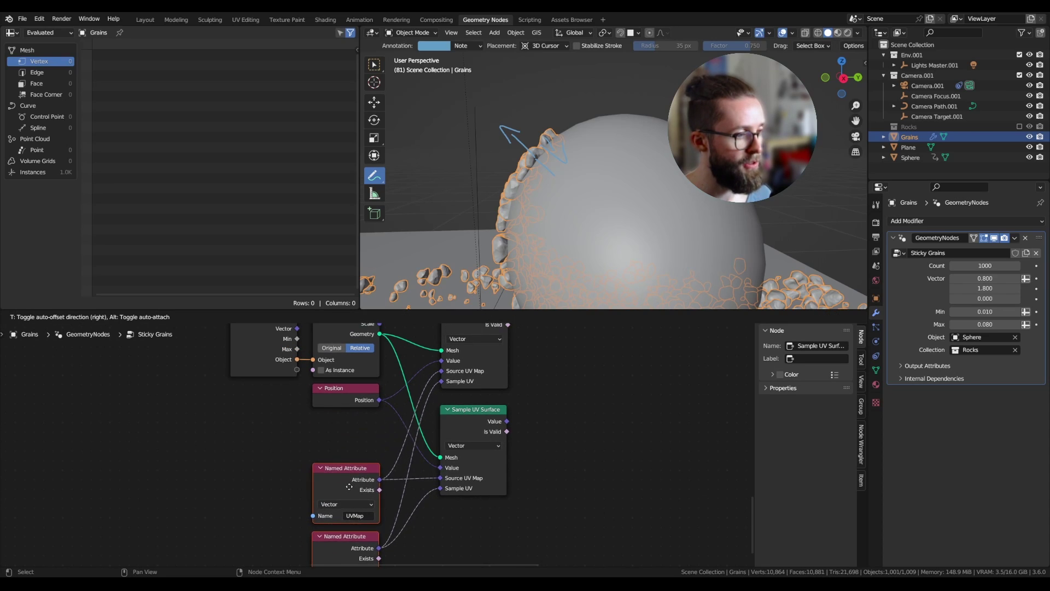
click(428, 464)
drag(440, 467, 439, 471)
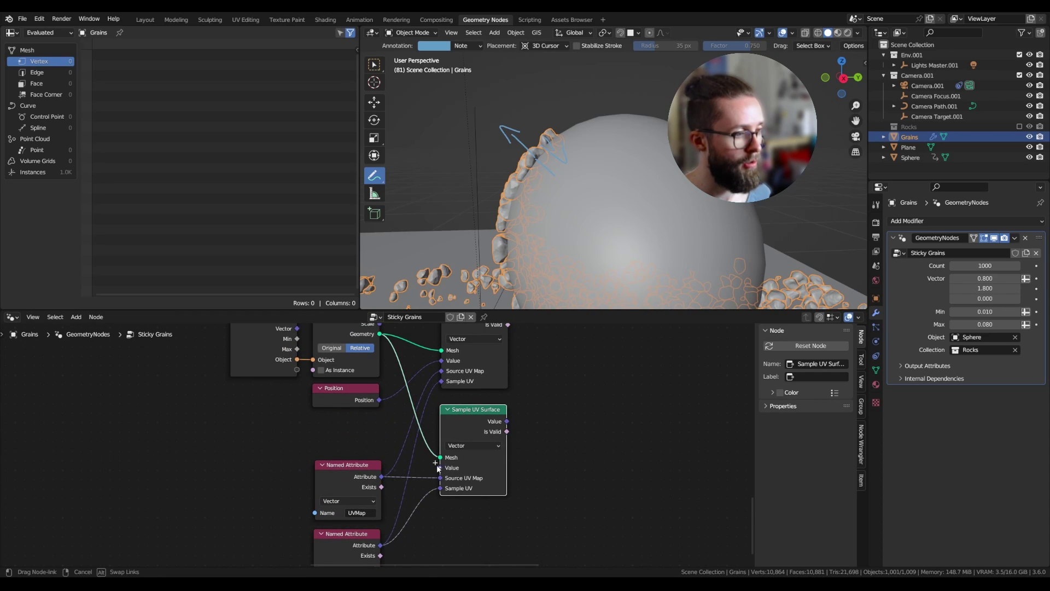
drag(366, 432, 378, 436)
text(nor)
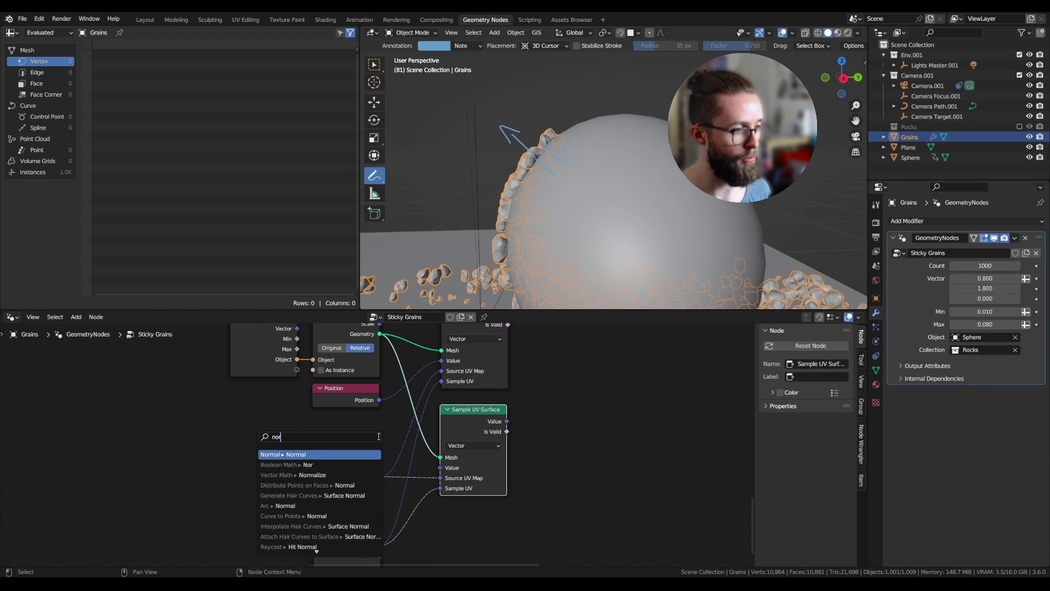
Step: Add a vector Scale node to the sampled normal's Value output and feed its Scale input from a Radius node
drag(456, 465, 484, 458)
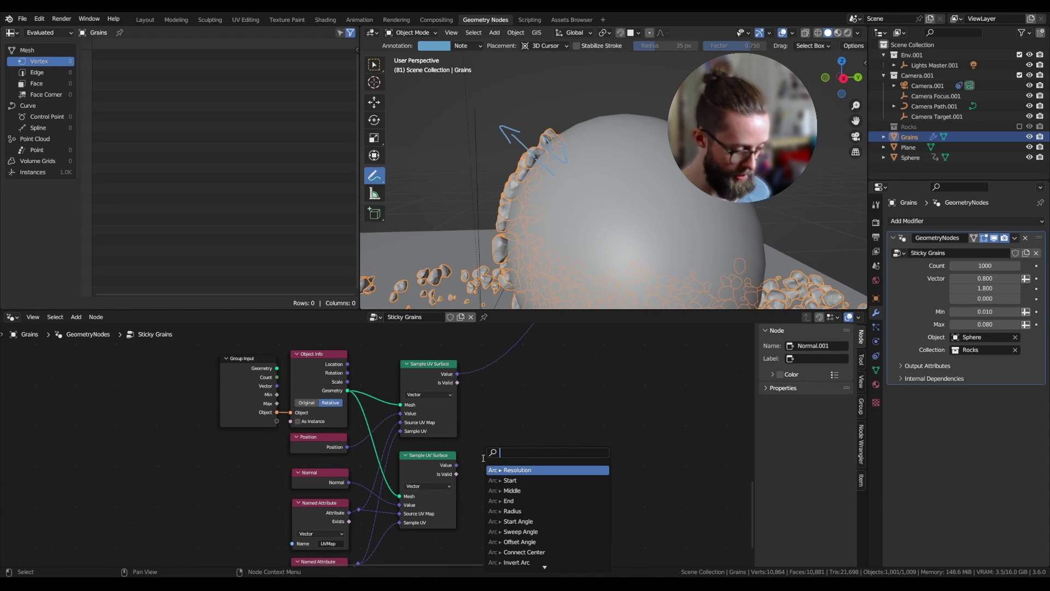
text(scale)
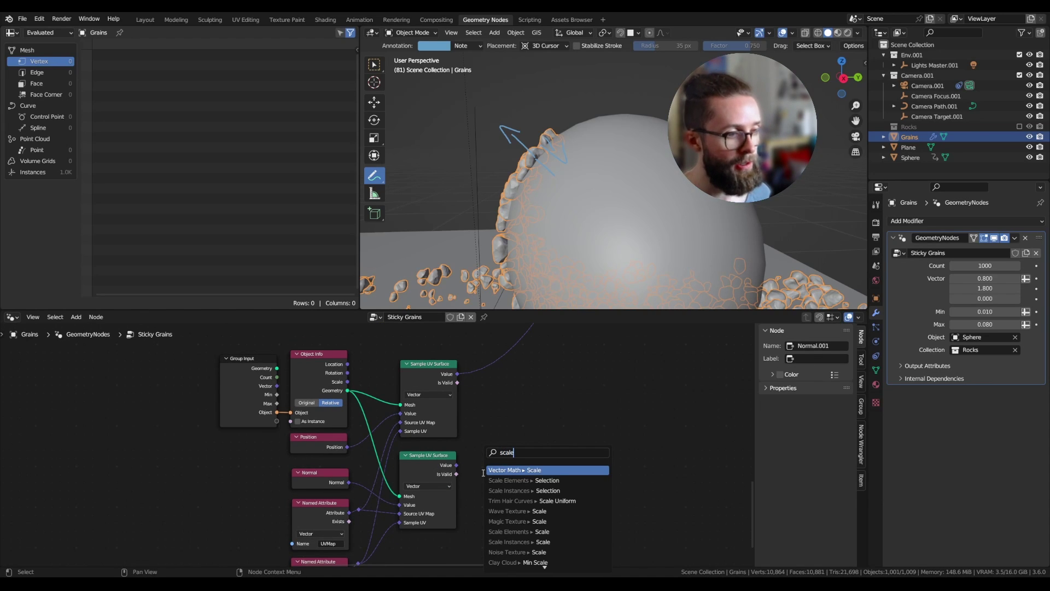
key(Return)
middle_drag(536, 498, 491, 433)
drag(491, 434, 477, 454)
text(radius)
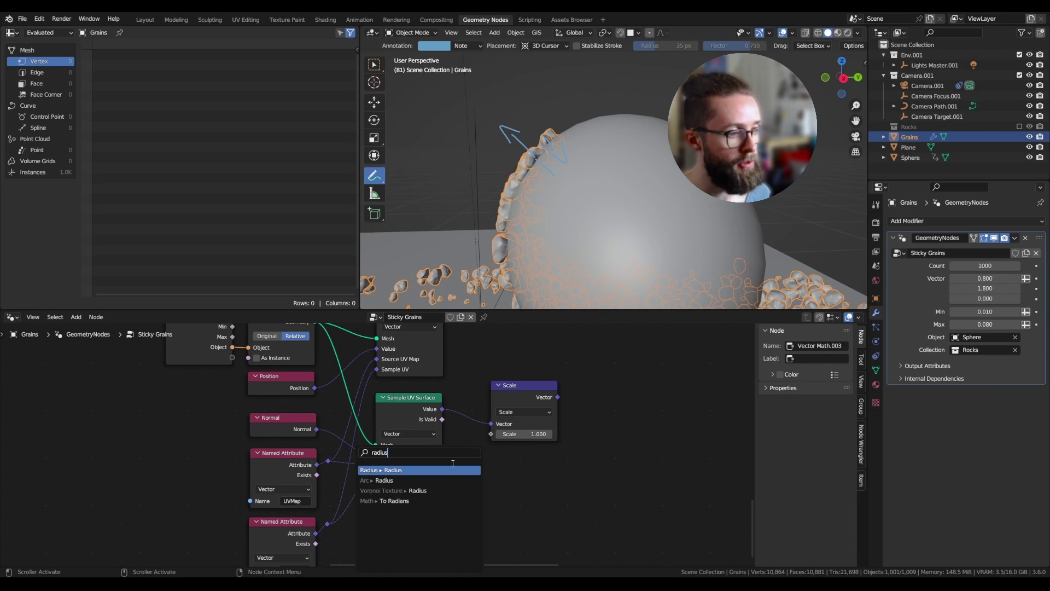
key(Return)
scroll(524, 506, up, 5)
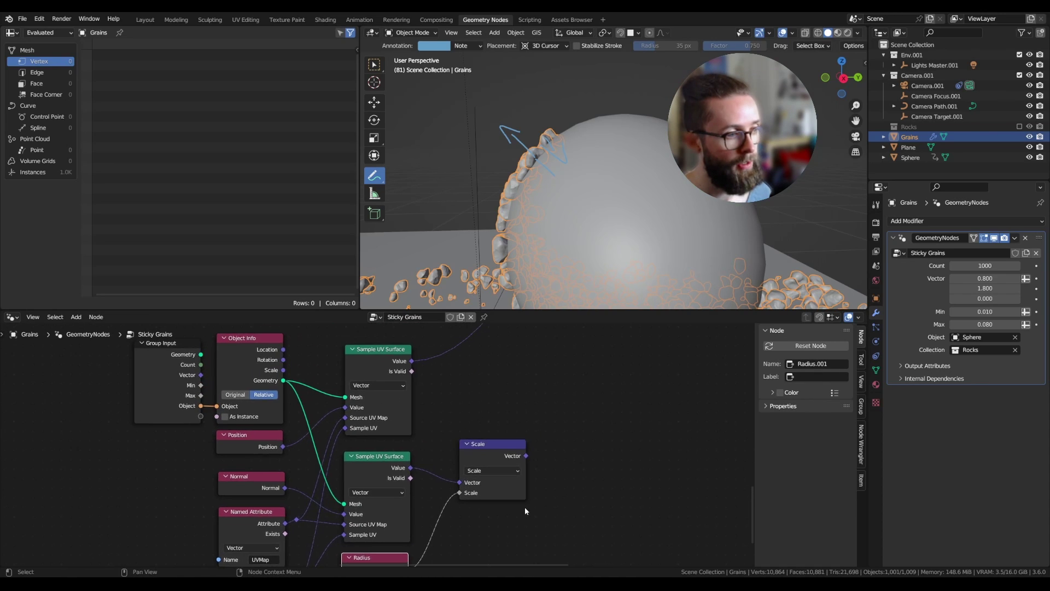
Step: Insert a vector Add node after the upper Sample UV Surface and connect the scaled normal to its second input
key(shift+a)
key(Escape)
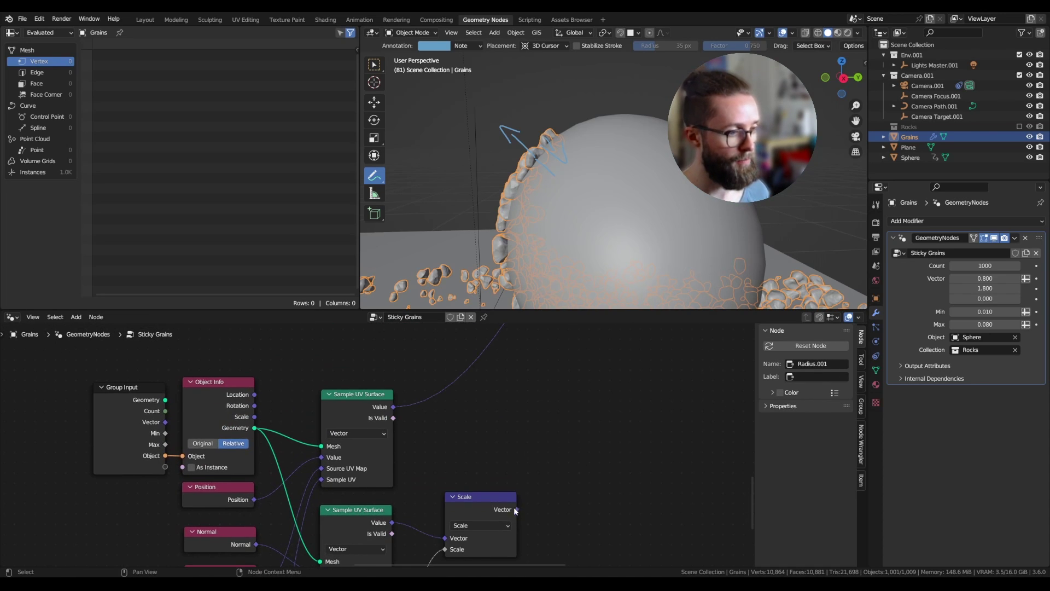
scroll(501, 423, down, 4)
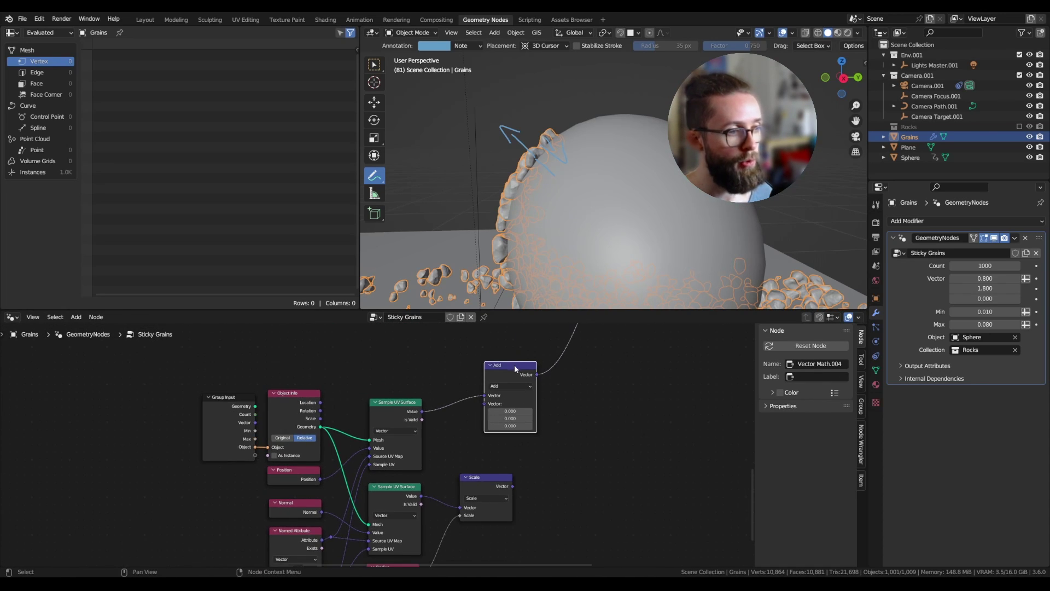
drag(514, 365, 538, 372)
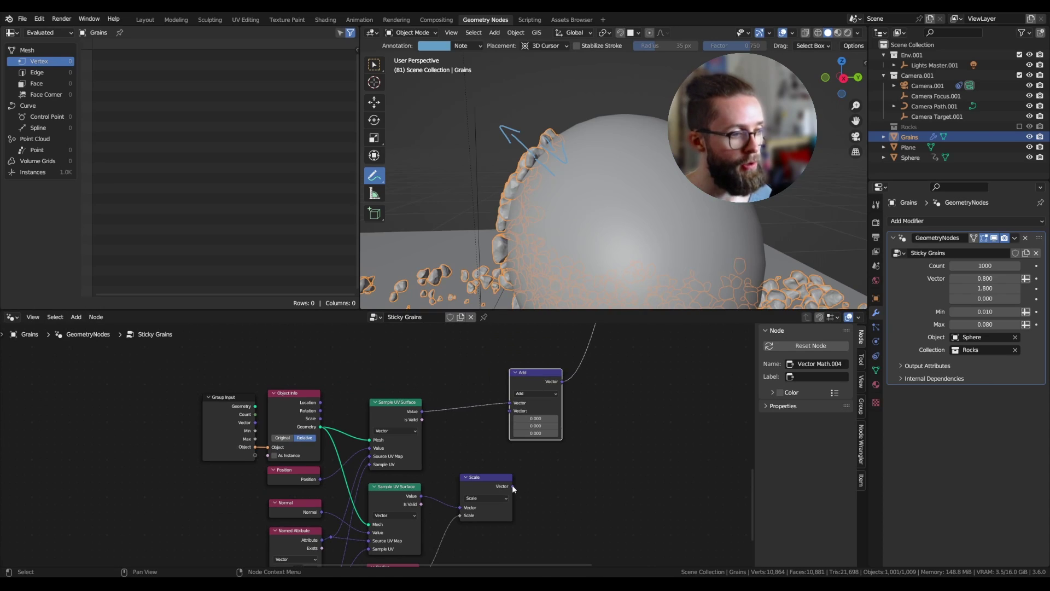
drag(512, 486, 539, 401)
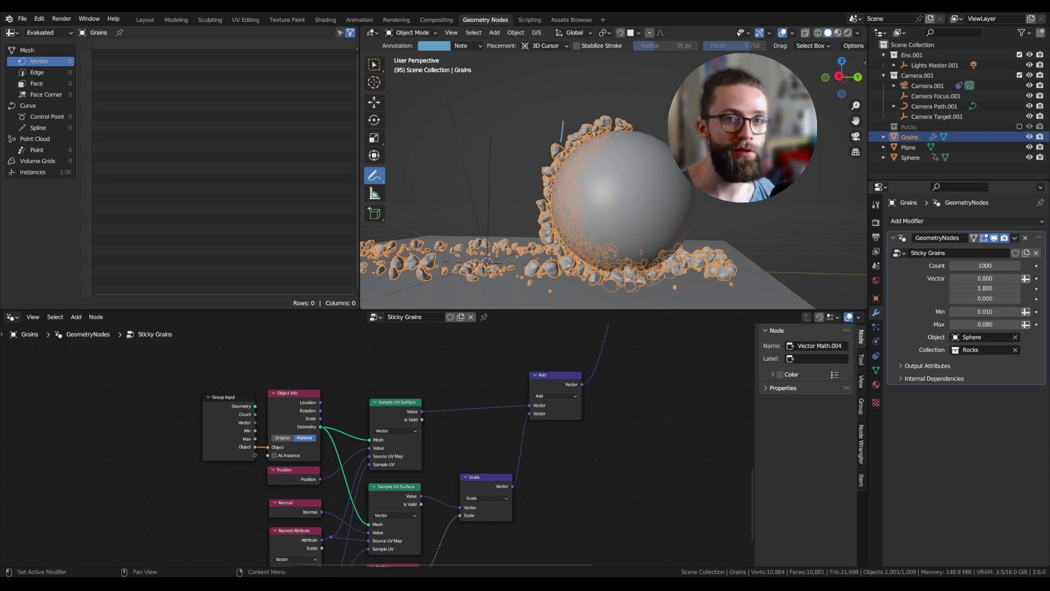
Step: Insert a Math node set to Add between the Radius node and the Scale input of the vector Scale node
middle_drag(434, 489, 458, 394)
key(shift+a)
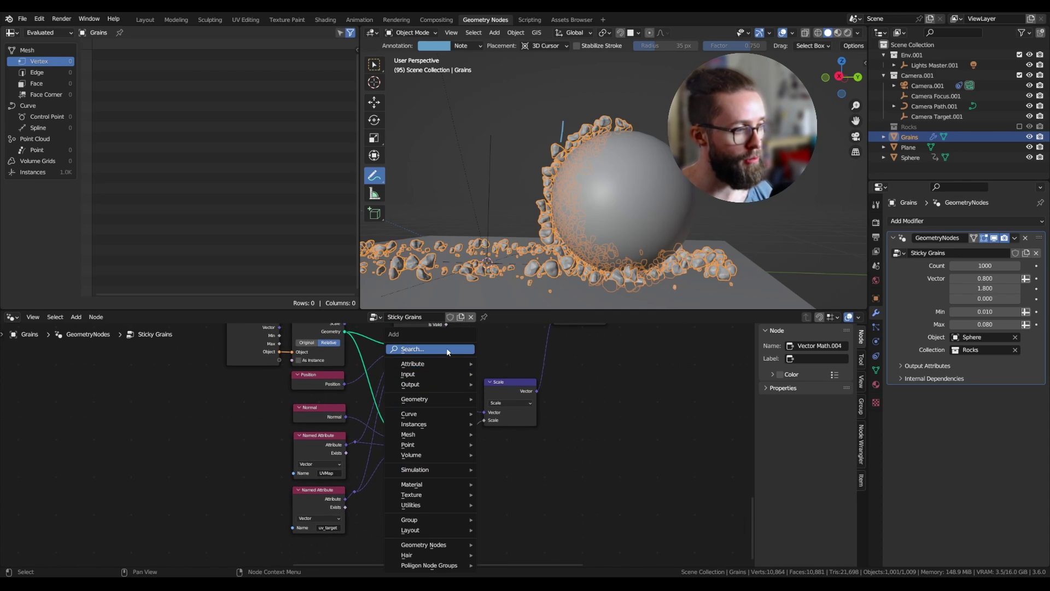
text(a)
key(BackSpace)
text(mat)
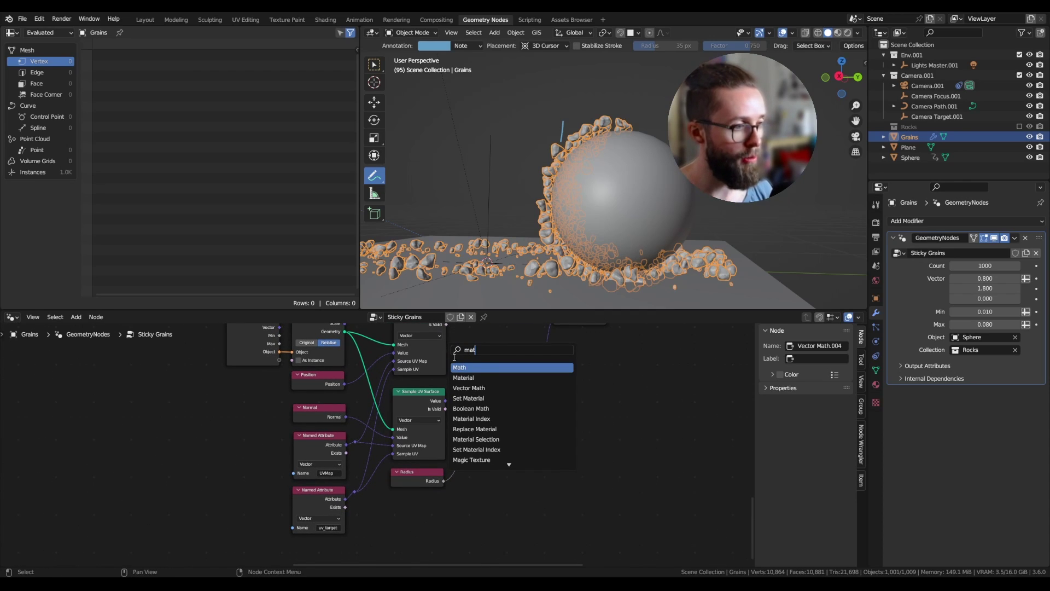
key(Return)
scroll(520, 454, up, 2)
click(530, 455)
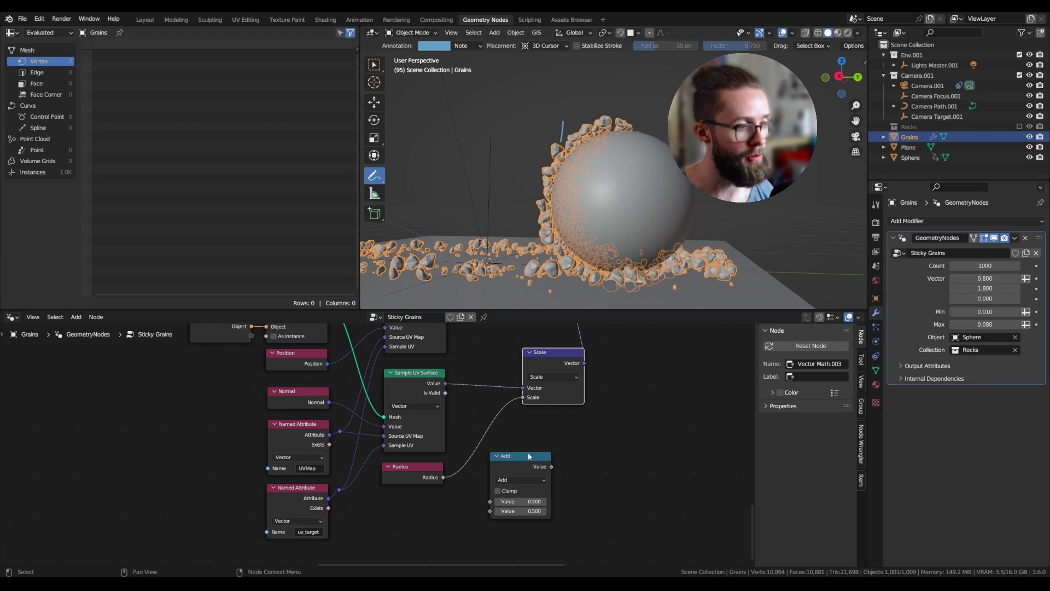
drag(529, 456, 519, 432)
scroll(485, 454, down, 2)
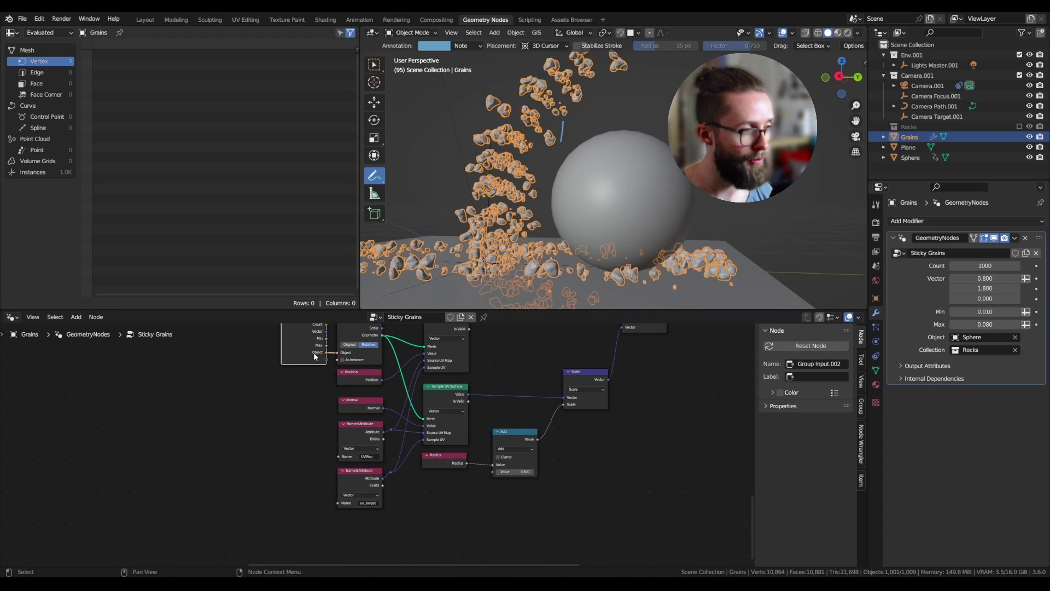
Step: Duplicate the Group Input node below Radius and expose the Math Add node's second Value as a new group input
key(shift+d)
click(476, 519)
scroll(488, 500, up, 3)
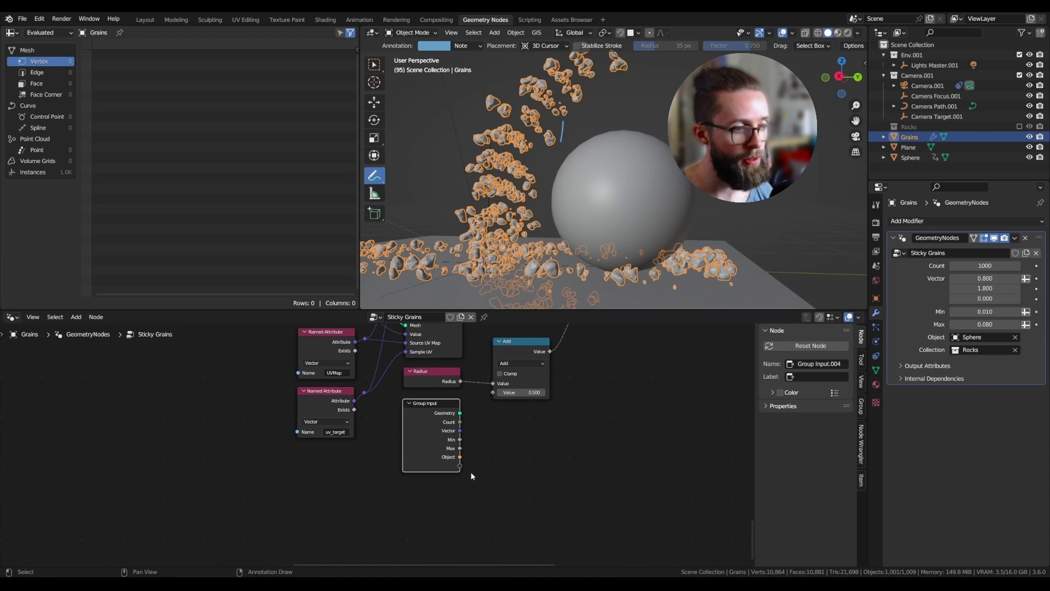
drag(494, 393, 494, 392)
scroll(470, 508, down, 2)
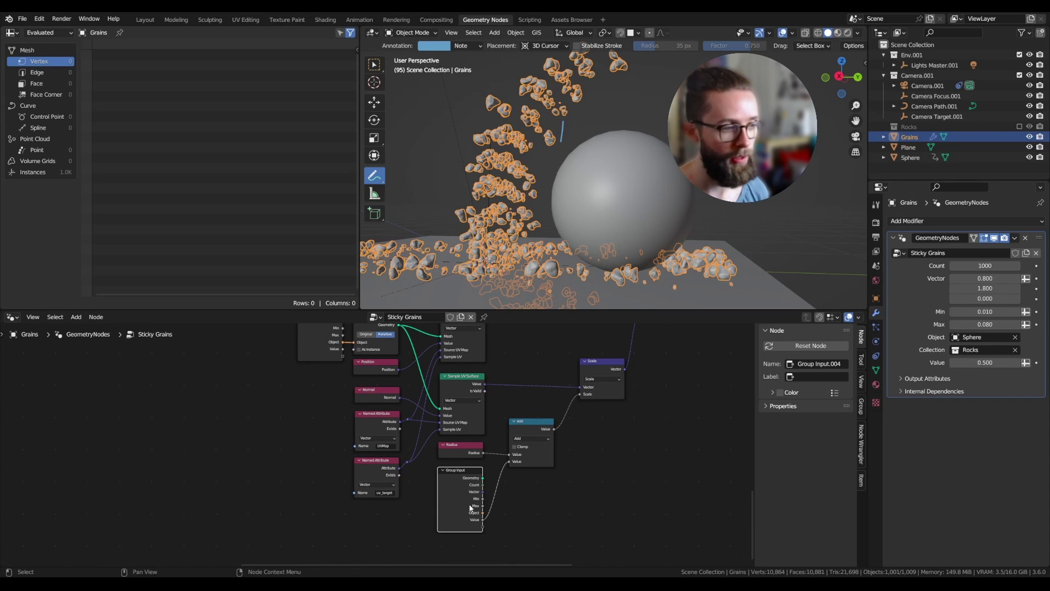
Step: Duplicate the Group Input above the Dot Product node and connect its Value to the B input of Less Than
key(shift+d)
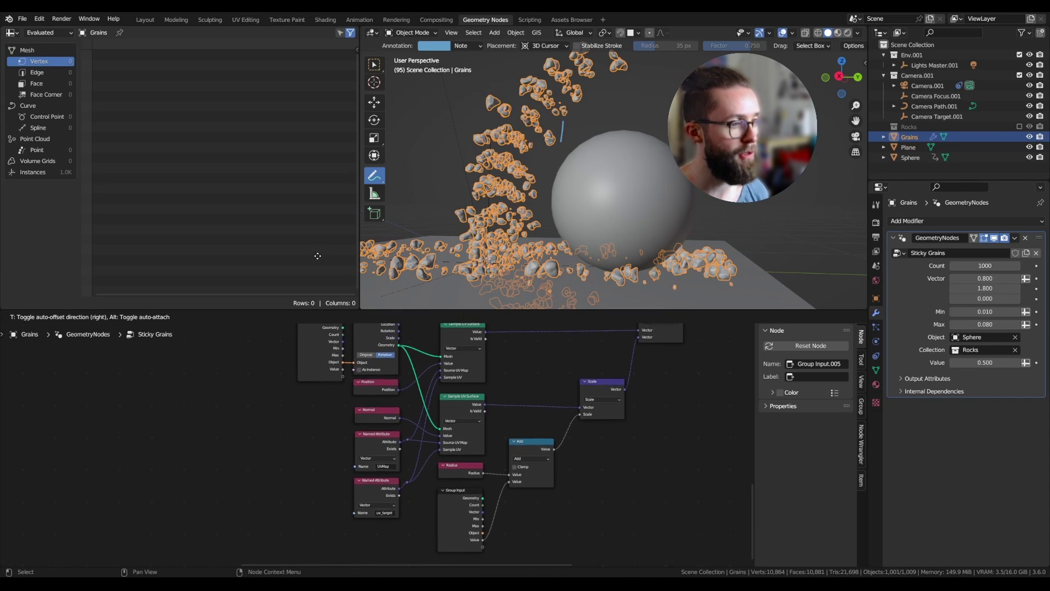
click(231, 422)
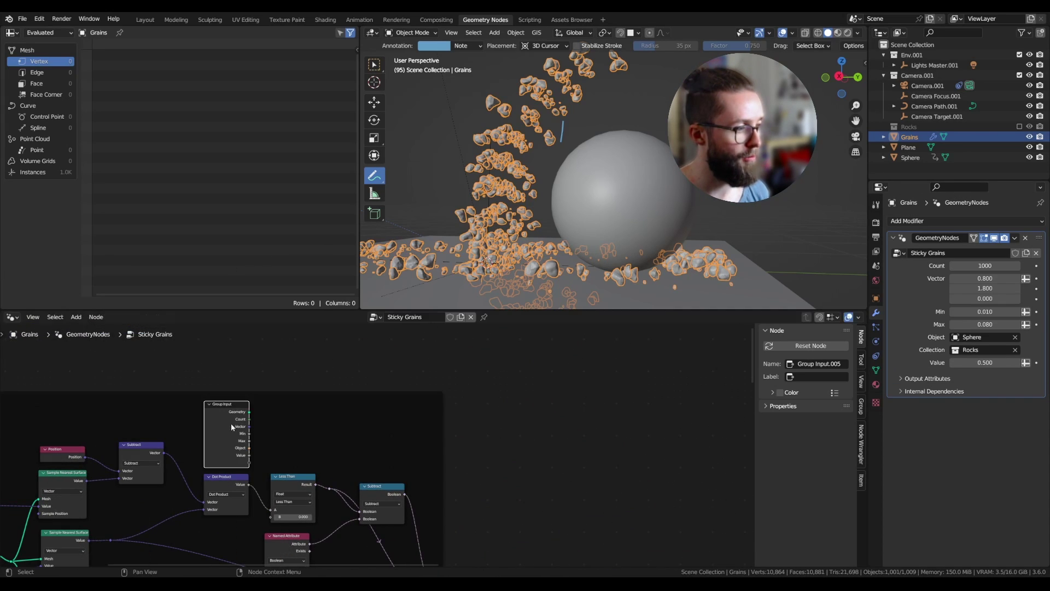
scroll(257, 477, up, 2)
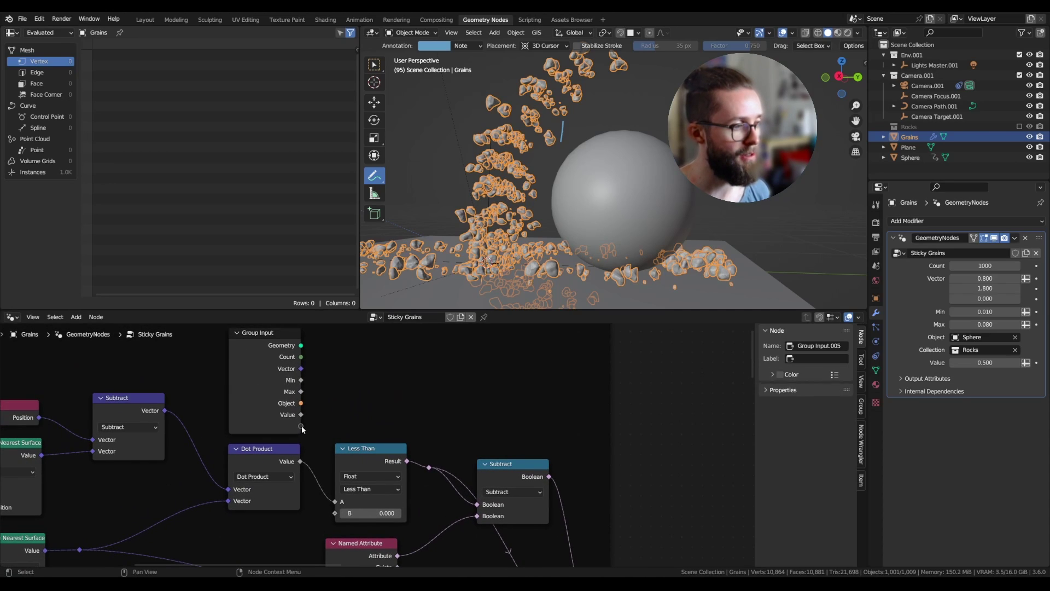
drag(300, 426, 326, 467)
drag(301, 415, 335, 512)
Step: Play the simulation with the modifier's Value set to -0.050, and return to the first frame
key(space)
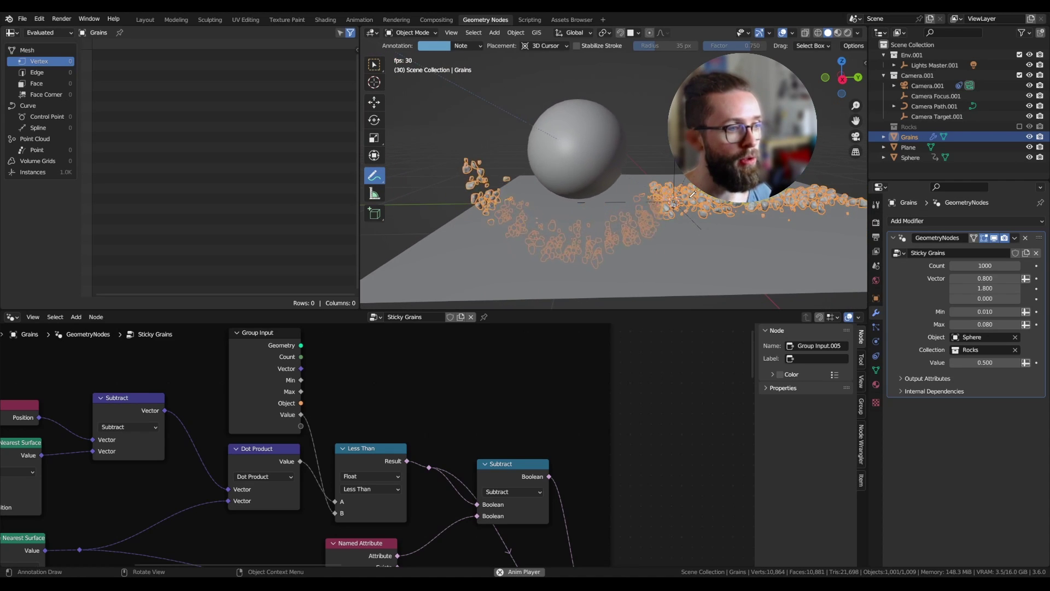
key(space)
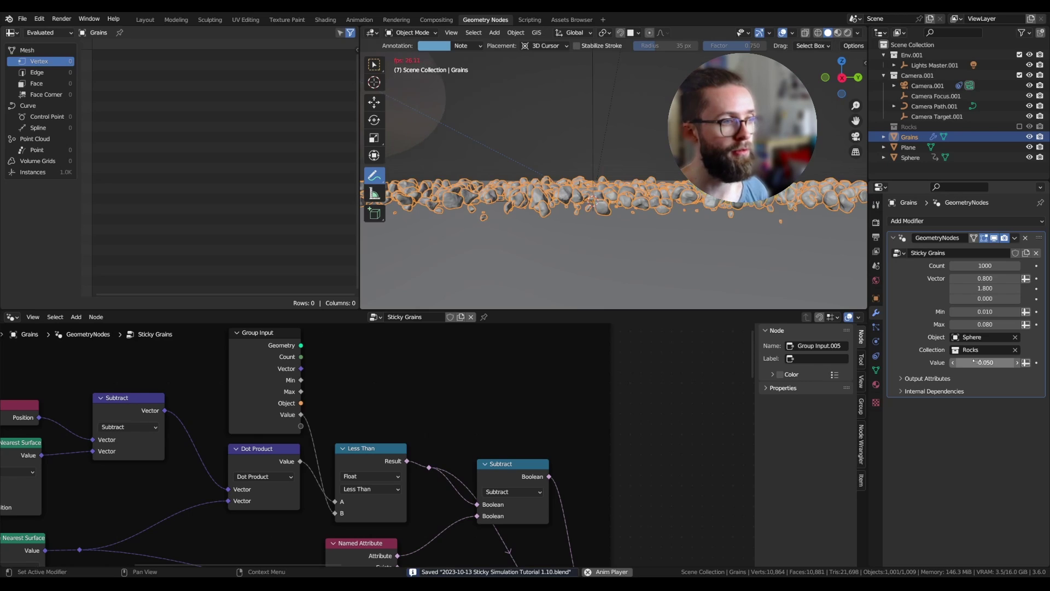
middle_drag(701, 195, 617, 128)
key(shift+Left)
scroll(546, 122, down, 9)
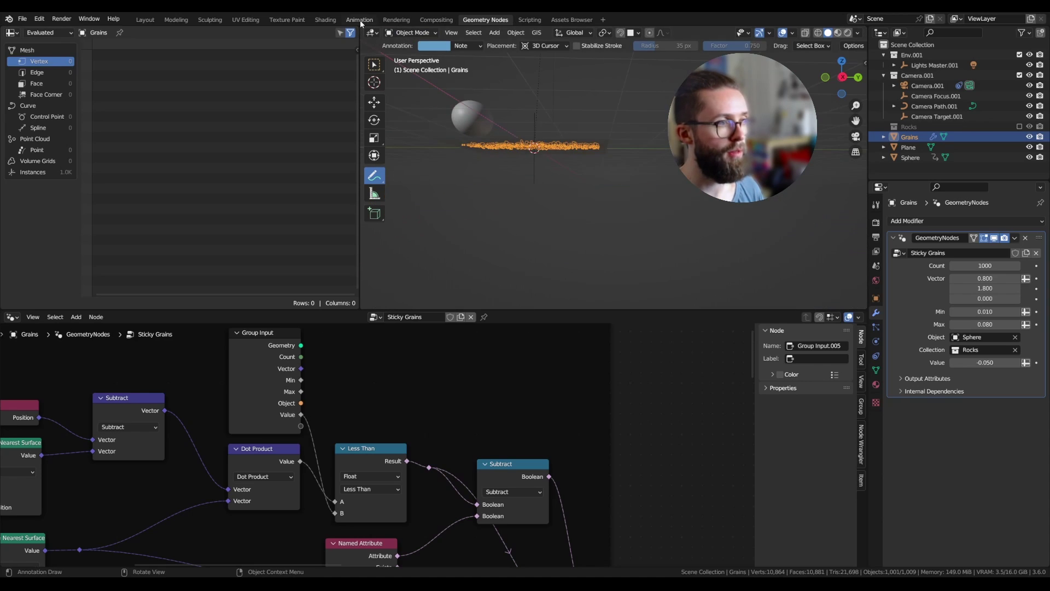
Step: Lower the sphere along Z to about 0.41 m at frame 39 and keyframe its location
click(374, 65)
scroll(443, 101, up, 6)
click(475, 116)
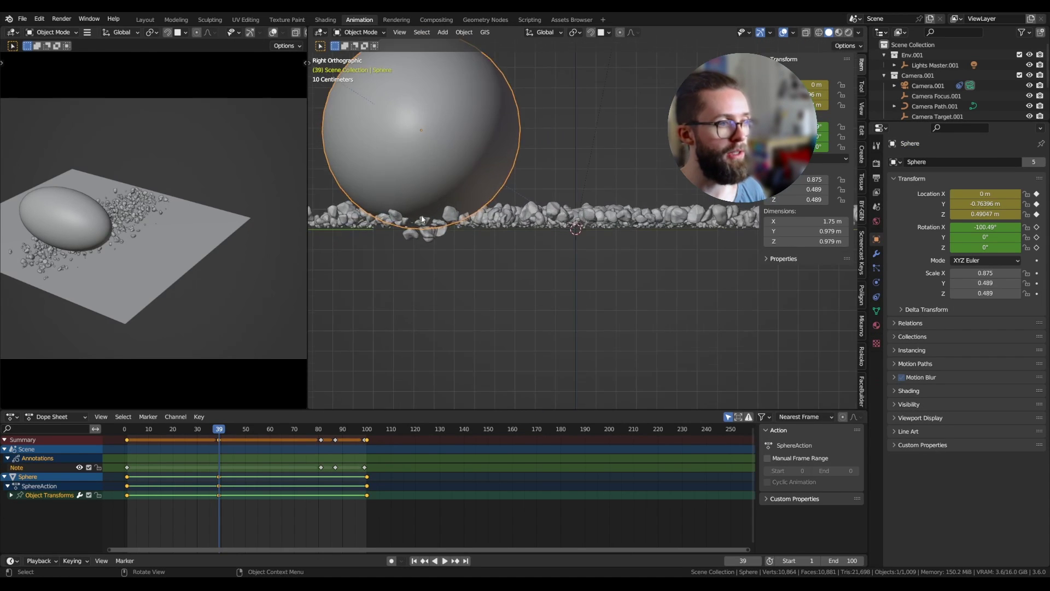
shift+middle_drag(421, 216, 511, 248)
scroll(510, 249, up, 1)
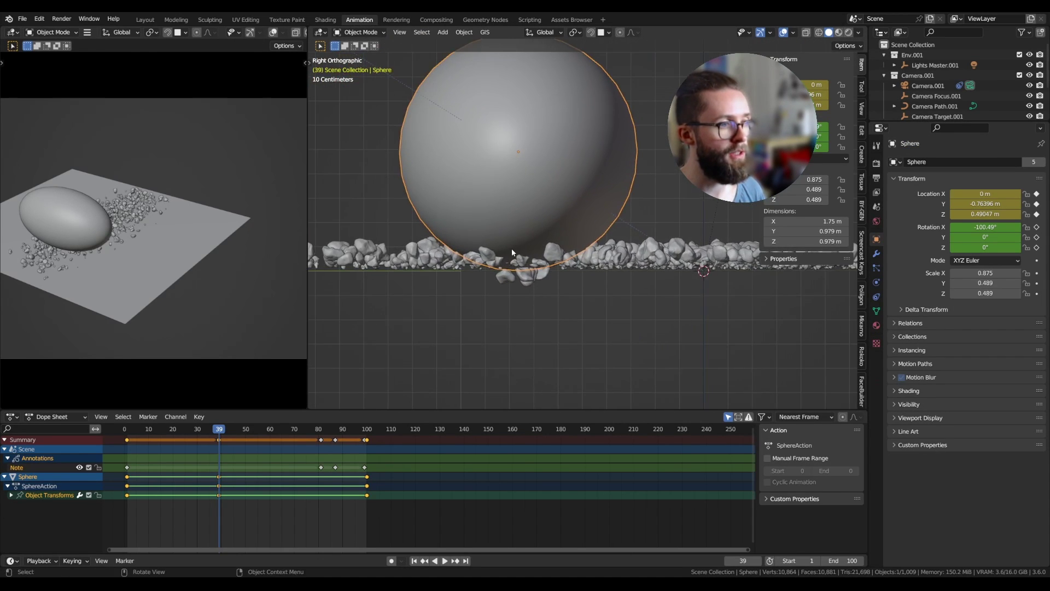
key(g)
key(z)
click(511, 256)
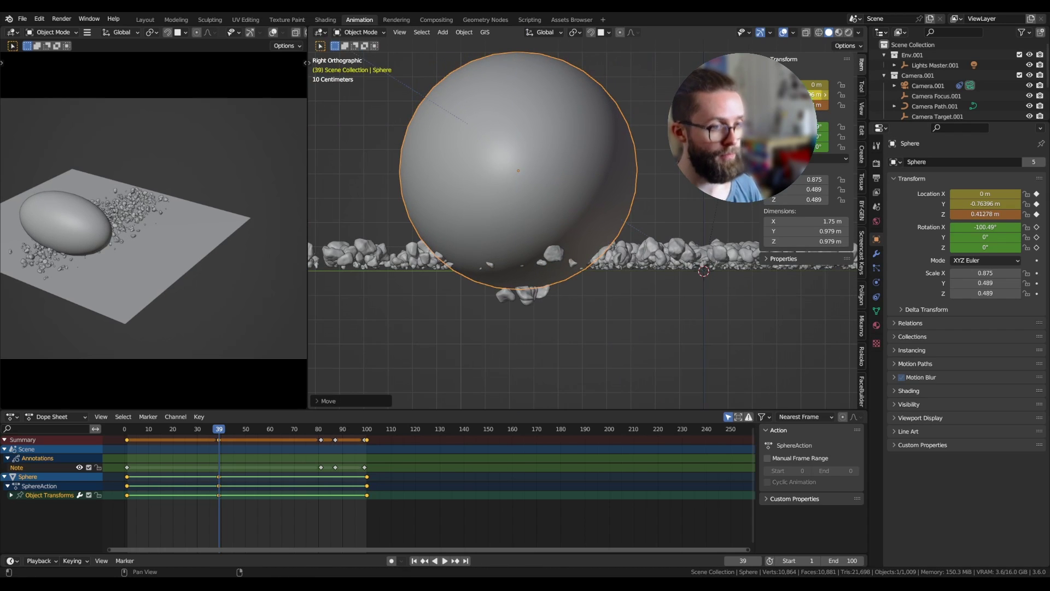
key(i)
Step: Lower the sphere along Z to about 0.38 m at frame 100, keyframe its location and return to the first frame
key(Up)
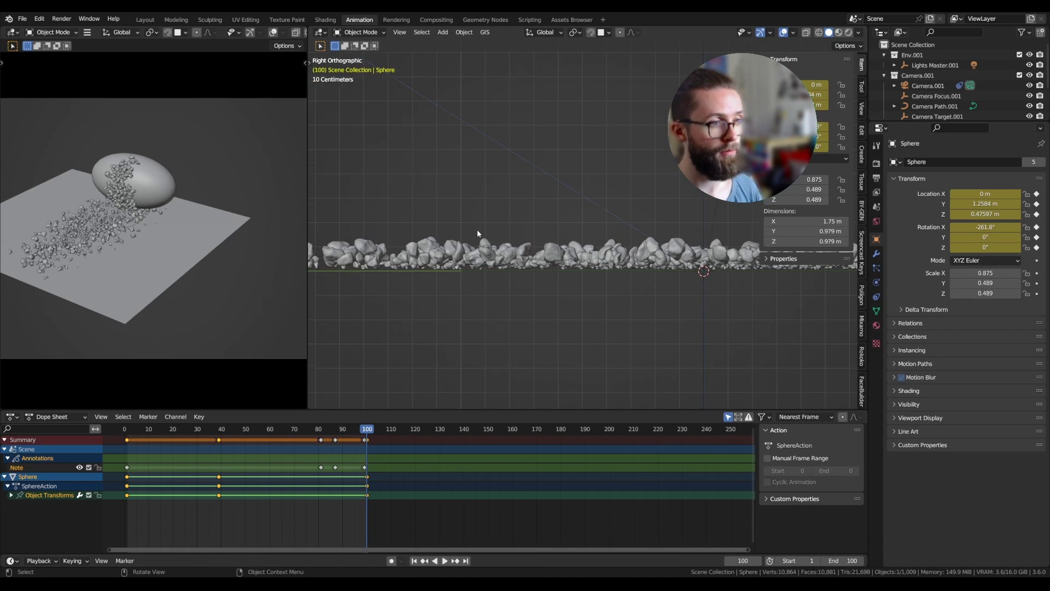
scroll(477, 233, down, 10)
scroll(561, 222, up, 9)
key(g)
key(z)
click(565, 263)
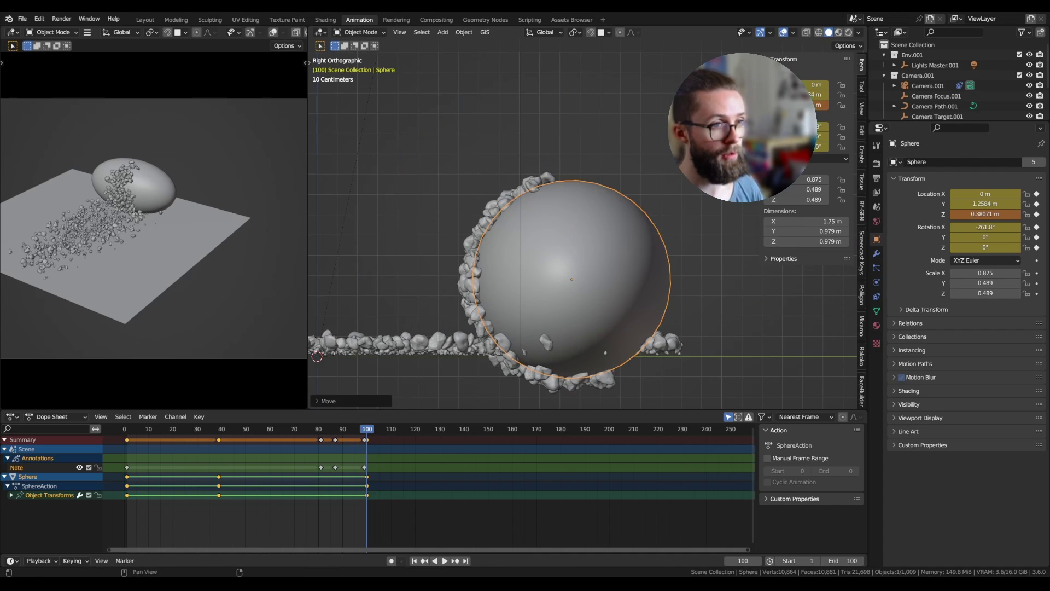
key(i)
key(shift+Left)
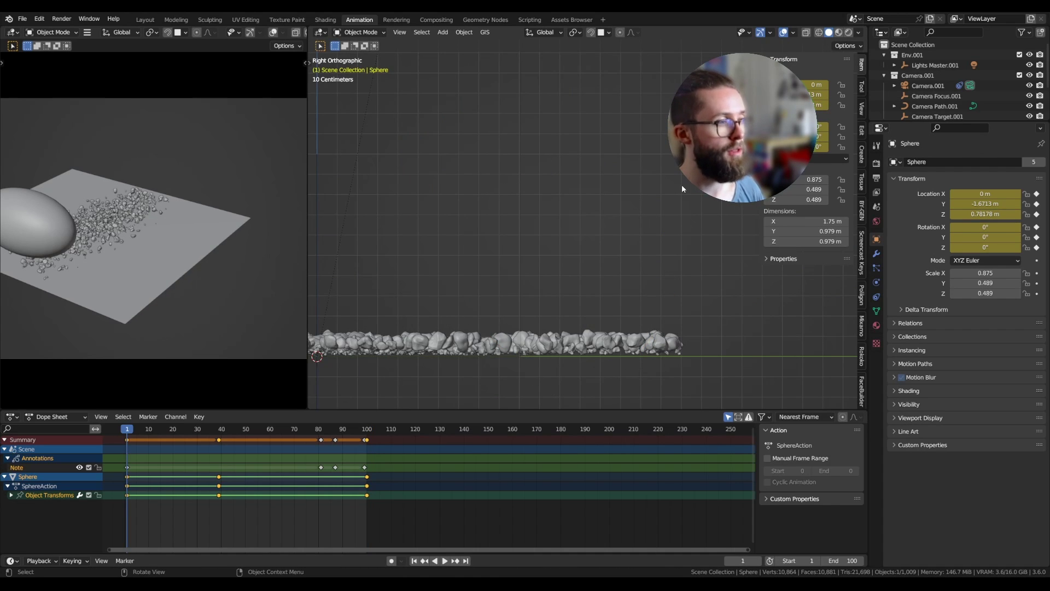
Step: Set the Value input of the Grains geometry nodes modifier to -0.100
middle_drag(682, 185, 732, 251)
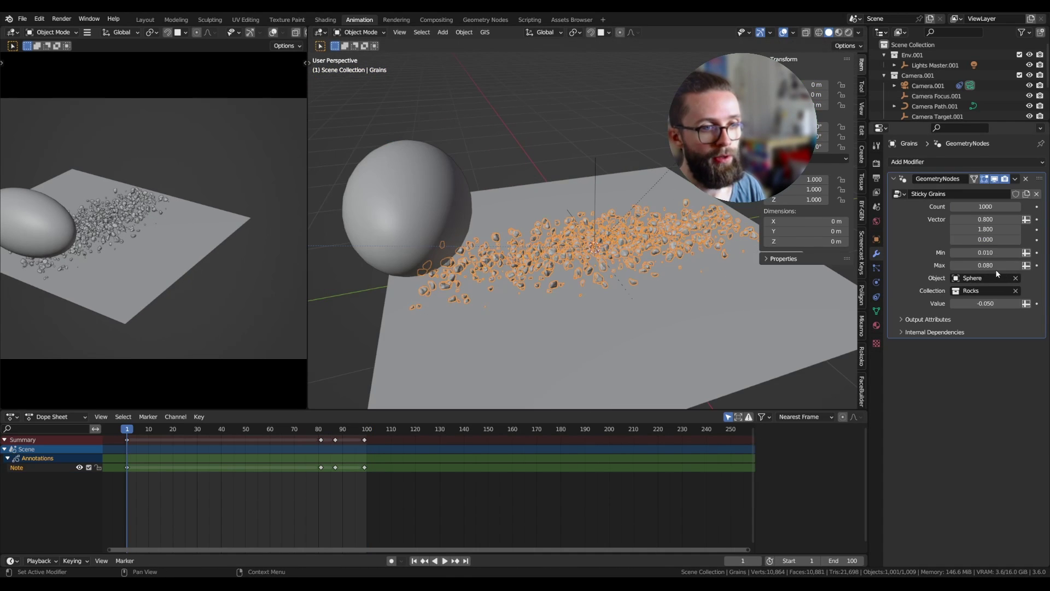
text(-0.15)
key(Return)
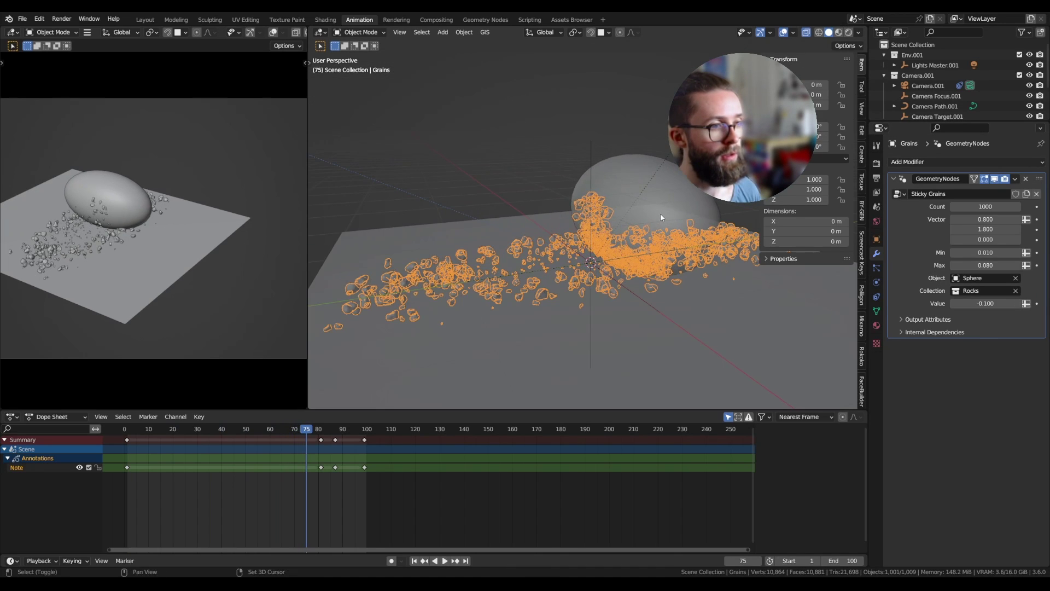
Step: Turn off X-ray display in the viewport and deselect the grains
middle_drag(525, 232, 474, 228)
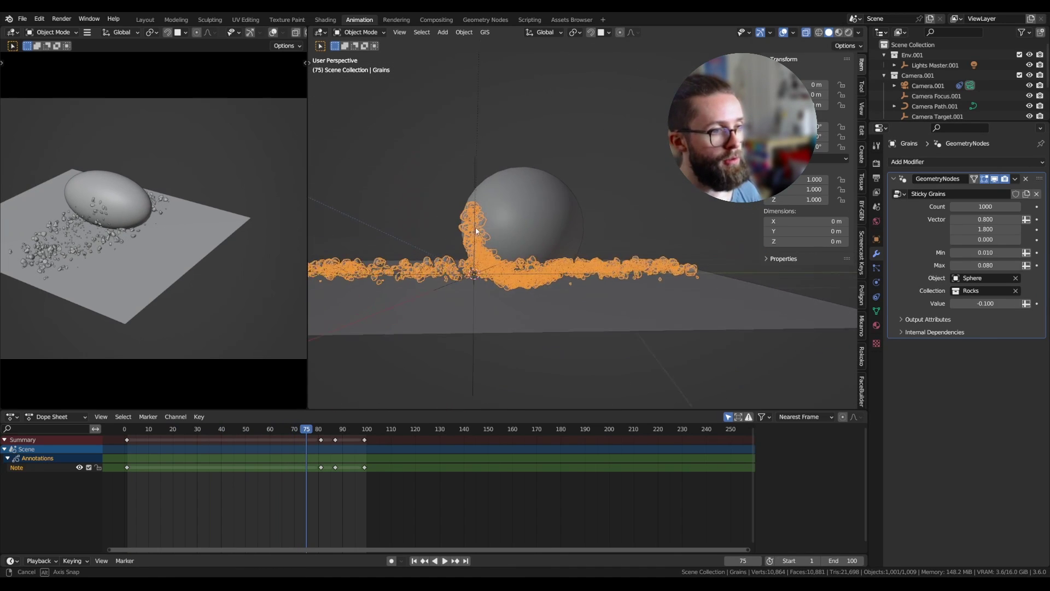
scroll(475, 227, up, 3)
click(807, 32)
middle_drag(471, 184, 465, 233)
click(539, 119)
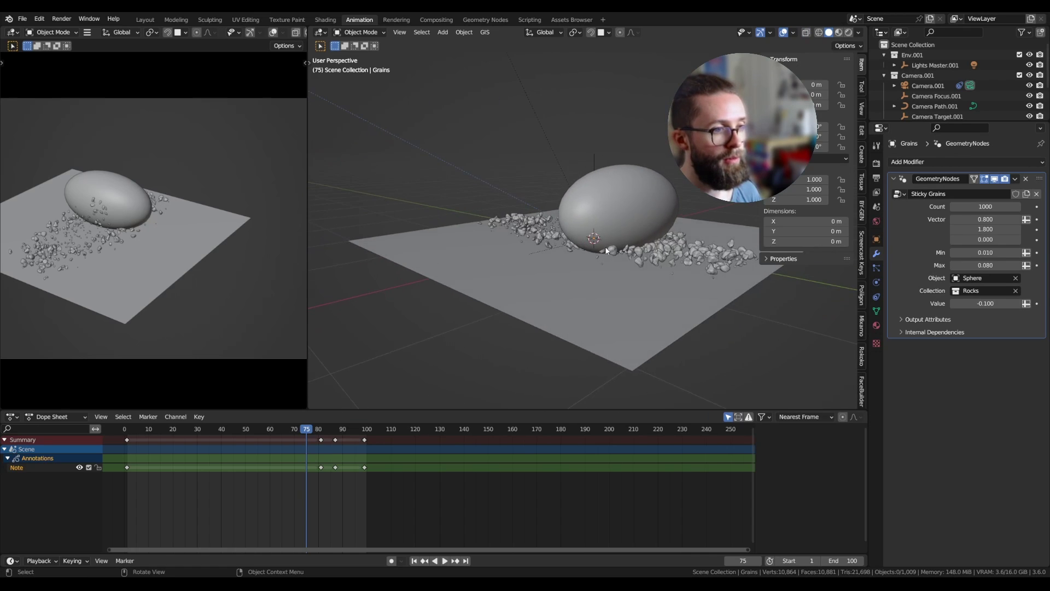
Step: Play the simulation from the first frame to check the rocks on the sphere, and save the file
scroll(626, 234, up, 1)
key(space)
key(space)
key(shift+Left)
middle_drag(628, 231, 675, 245)
key(space)
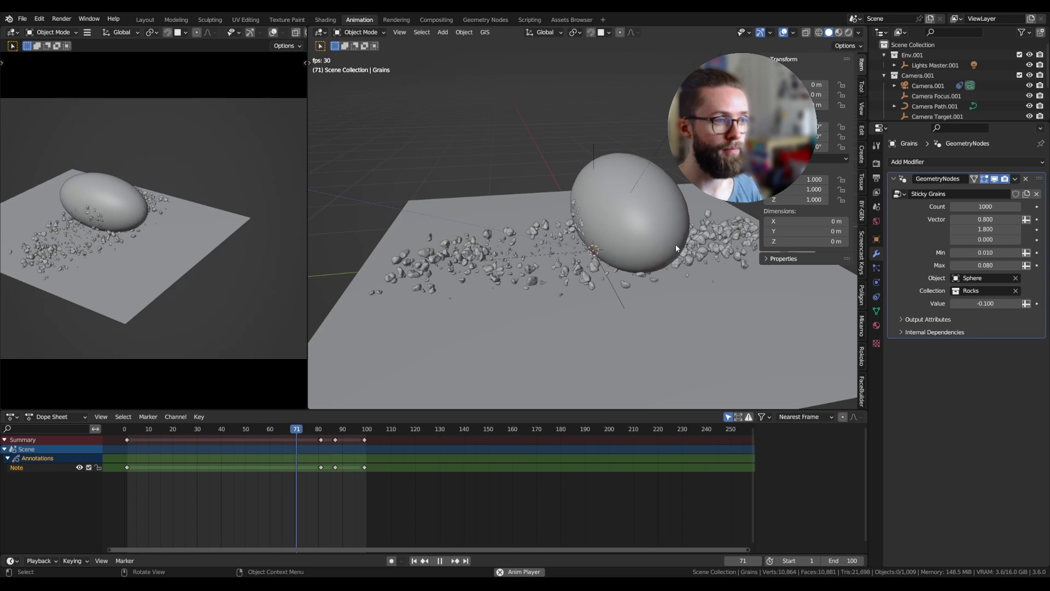
key(space)
key(ctrl+s)
Step: Add a Subdivision Surface modifier to the sphere and save the file
middle_drag(688, 244, 629, 270)
scroll(679, 252, up, 3)
scroll(630, 270, up, 1)
click(629, 270)
click(908, 161)
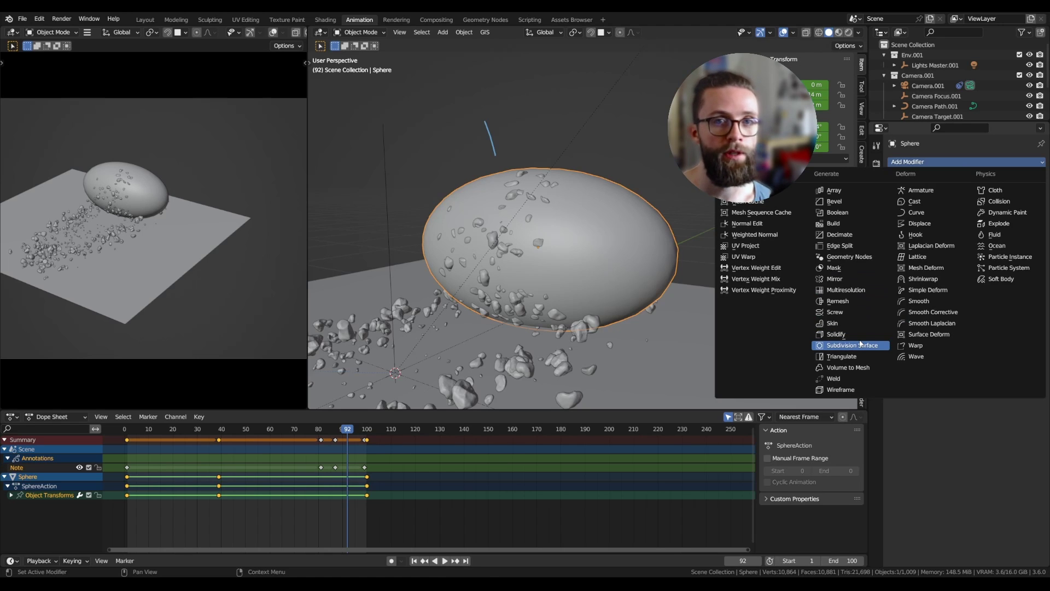
click(861, 343)
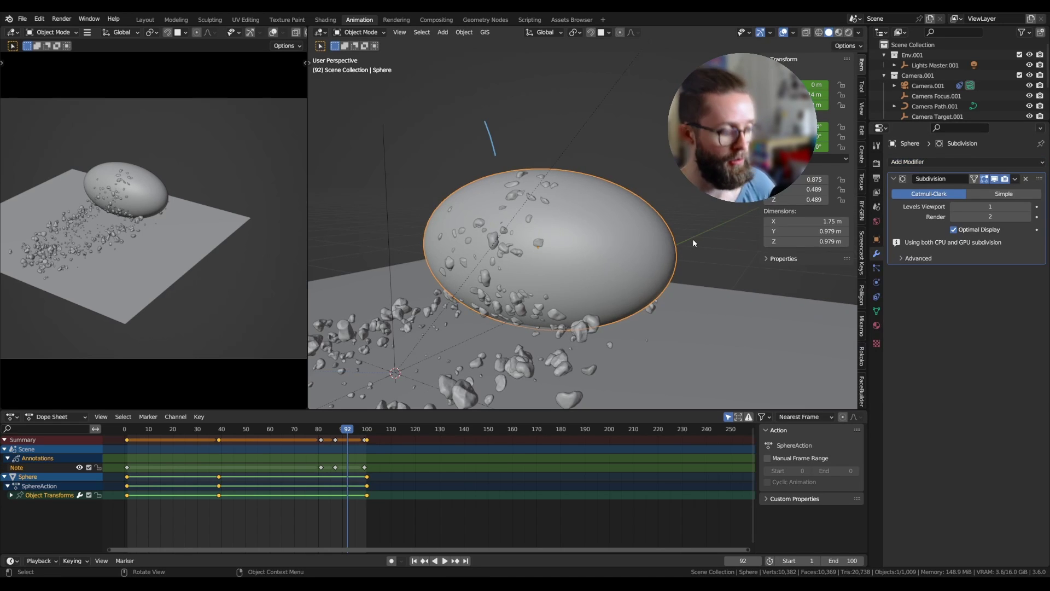
key(ctrl+s)
Step: Play the simulation with the subdivided sphere and inspect the stuck rocks from several angles
key(space)
scroll(600, 220, down, 4)
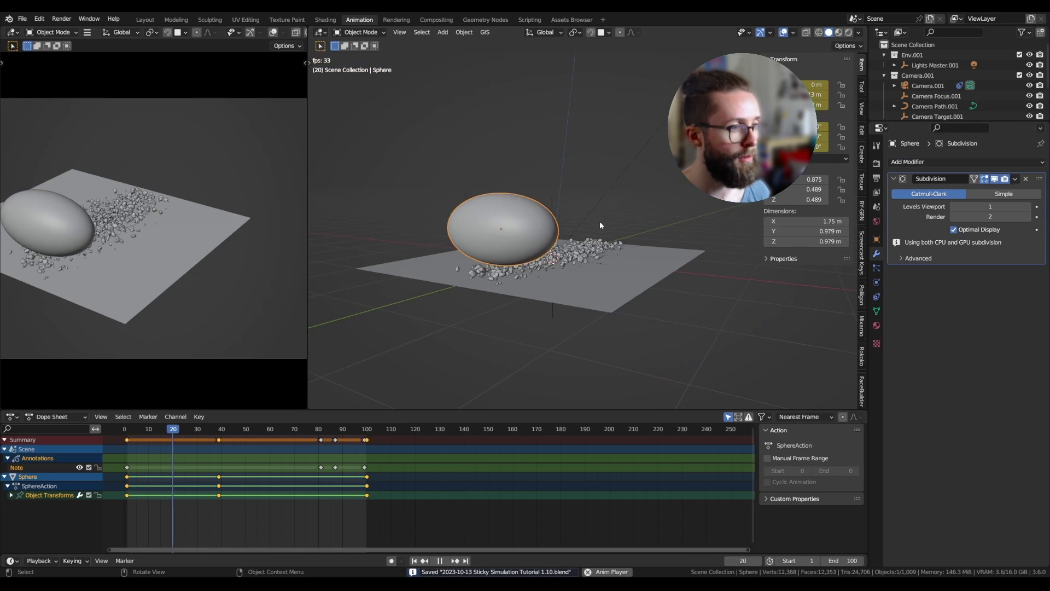
scroll(599, 221, up, 4)
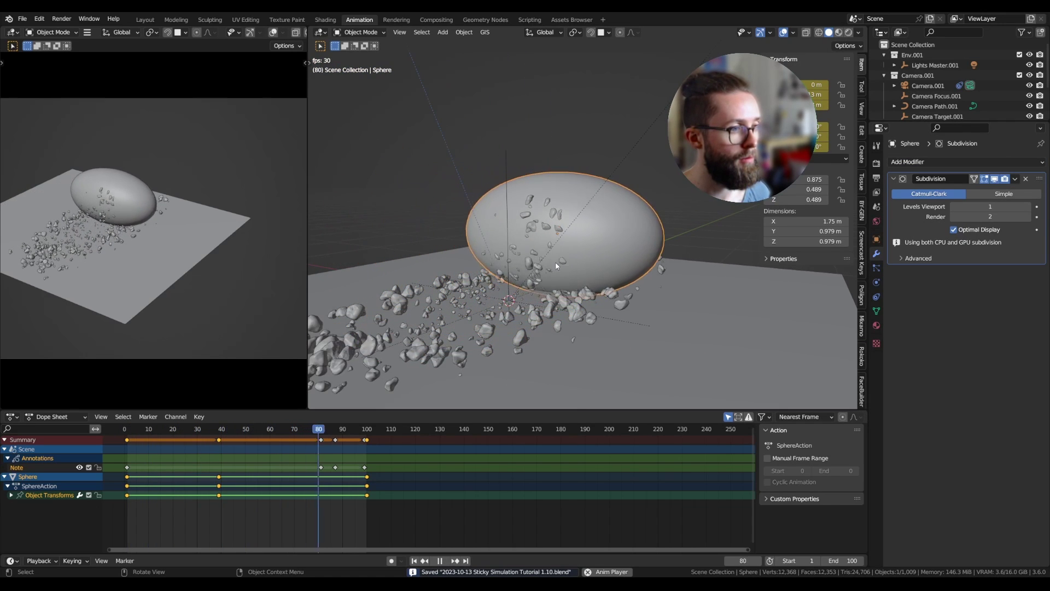
key(space)
middle_drag(556, 266, 532, 260)
key(space)
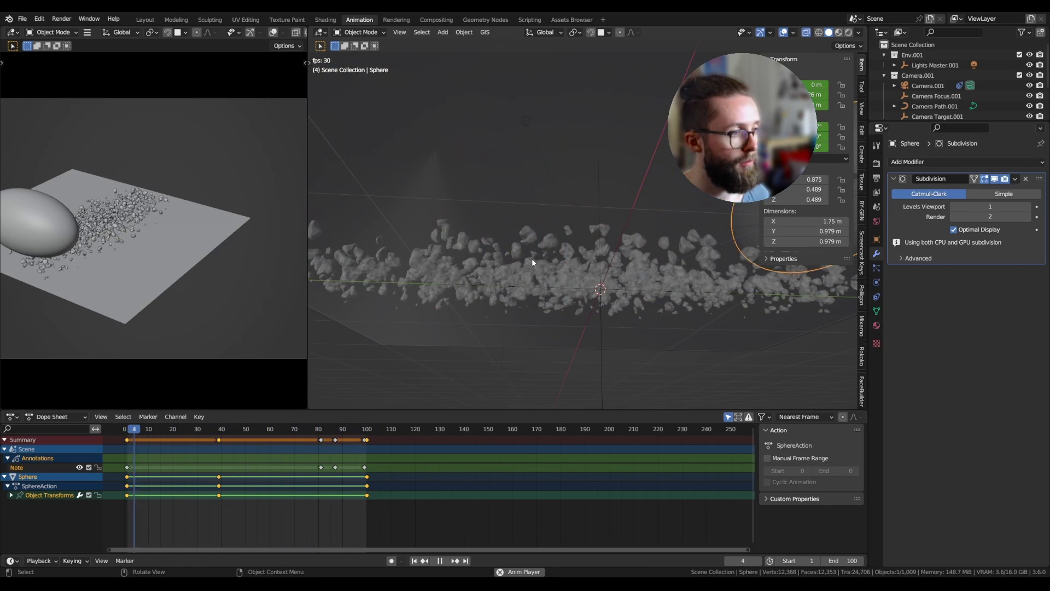
Step: Step through the animation frame by frame from beneath the plane to examine how the rocks attach to the sphere
key(Right)
key(Right)
key(Right)
key(Right)
key(Right)
key(Right)
key(Right)
key(Right)
key(Right)
key(Right)
key(Right)
key(Right)
key(Right)
key(Right)
key(Right)
key(Right)
key(Right)
key(Right)
key(Right)
key(Right)
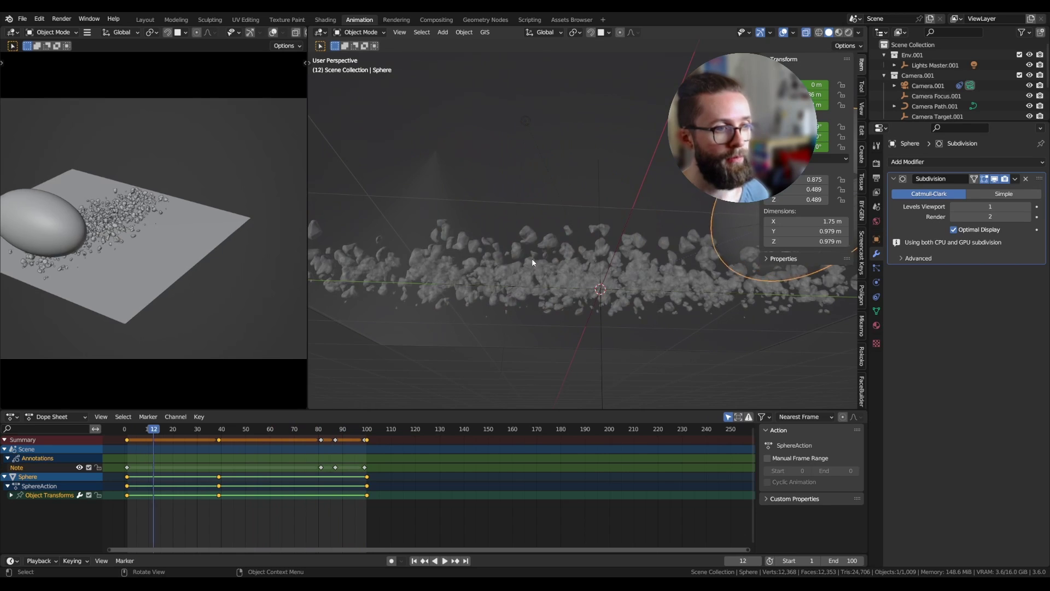
key(Right)
key(Right)
key(Right)
key(Right)
key(Right)
key(Right)
key(Left)
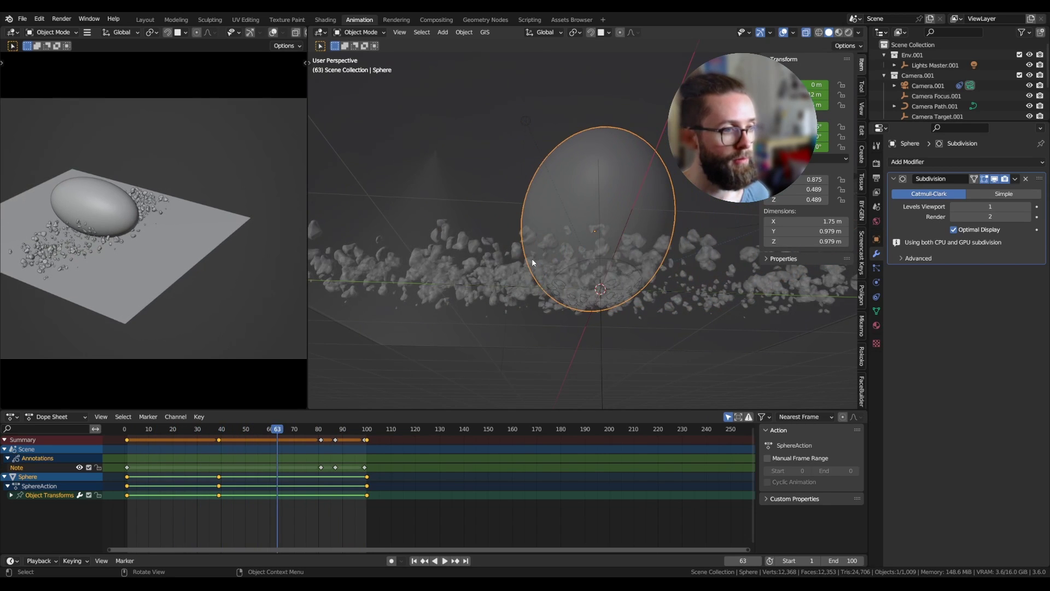
key(Right)
key(Right)
key(Right)
key(Right)
key(Right)
key(Right)
key(Right)
key(Right)
key(Right)
key(Right)
key(Right)
key(Right)
key(Right)
key(Right)
key(Right)
key(Right)
key(Right)
key(Right)
key(Right)
key(Right)
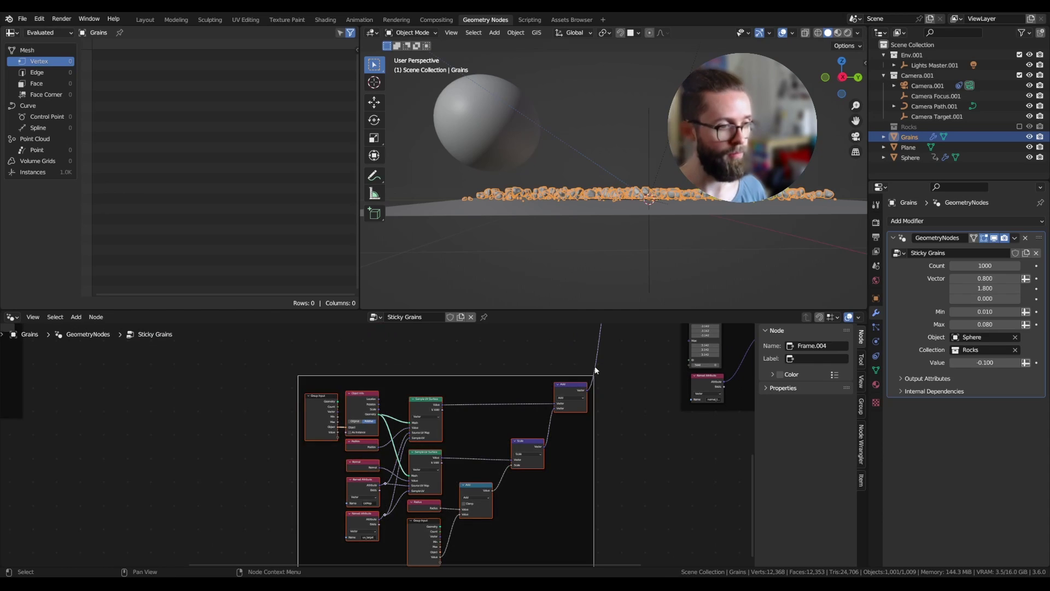
Step: Reposition the framed surface-sampling nodes below the simulation zone, and play the simulation to its last frame, saving the file
key(Home)
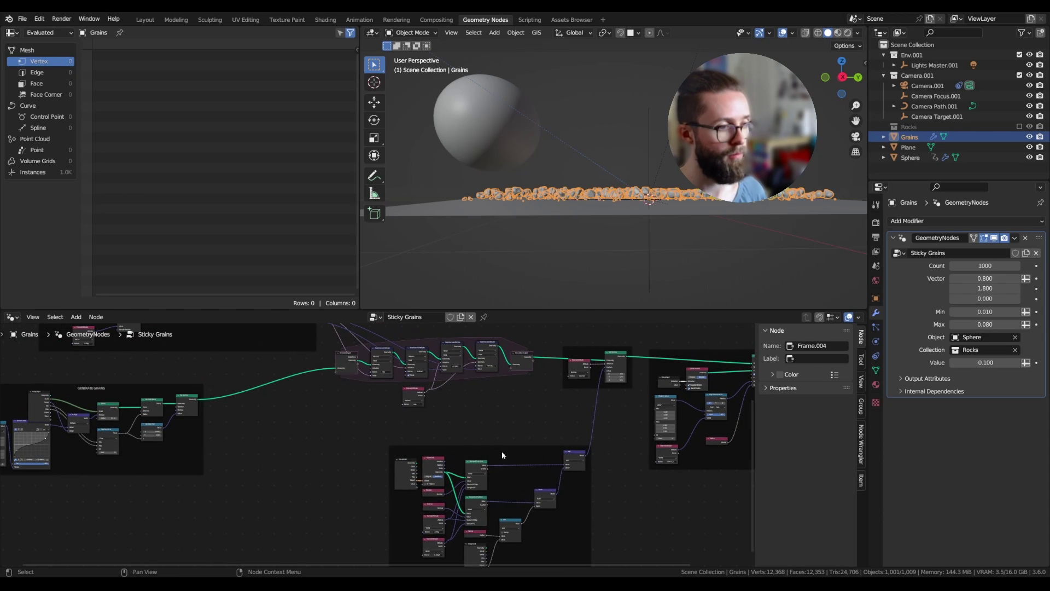
key(ctrl+s)
key(space)
middle_drag(624, 164, 612, 198)
key(space)
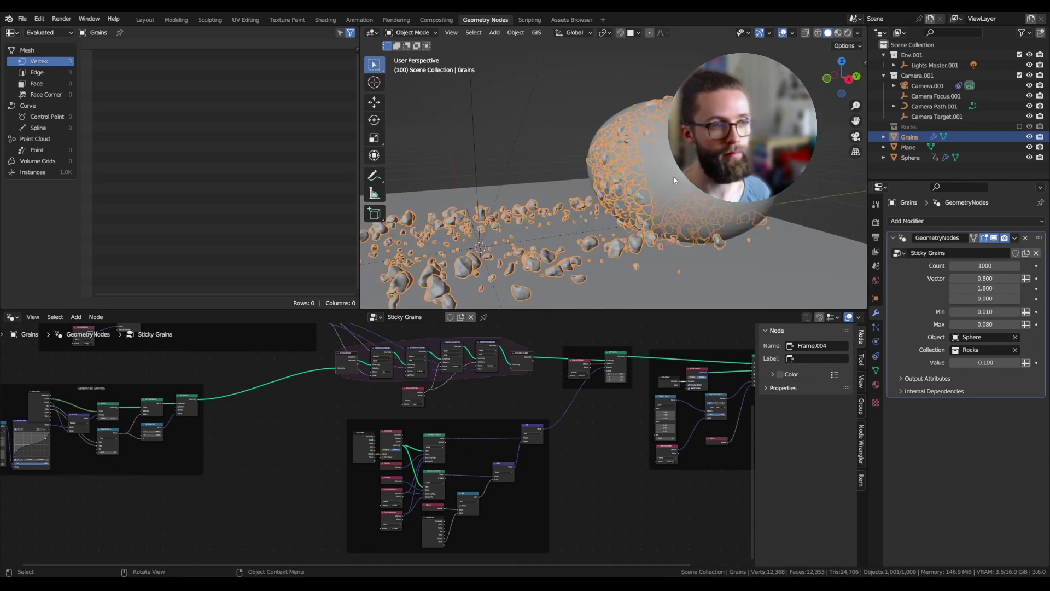
click(520, 135)
key(ctrl+s)
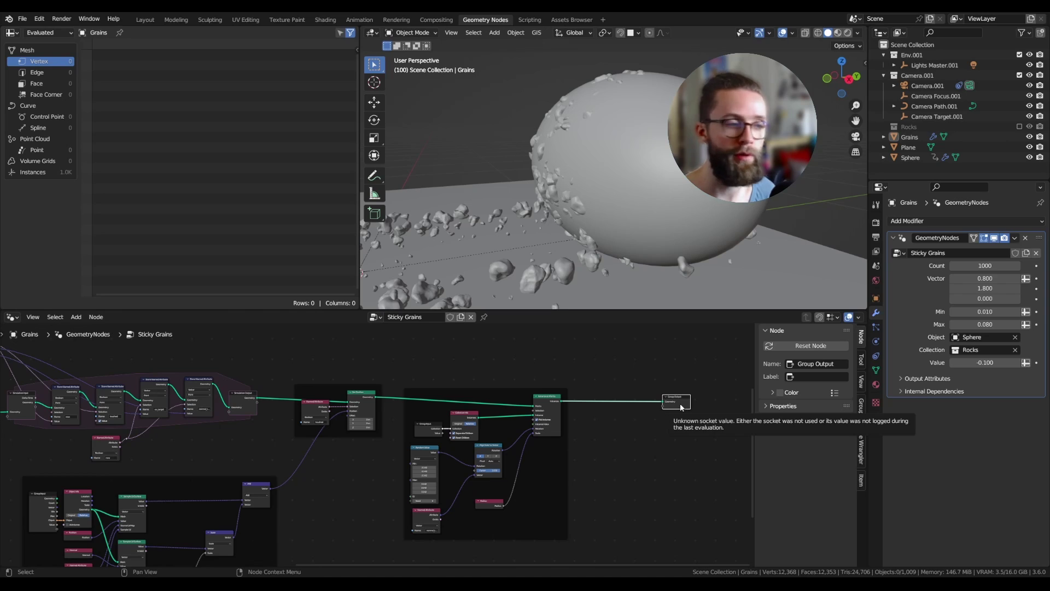
Step: Save the file and mute the Instance on Points node
scroll(629, 394, up, 1)
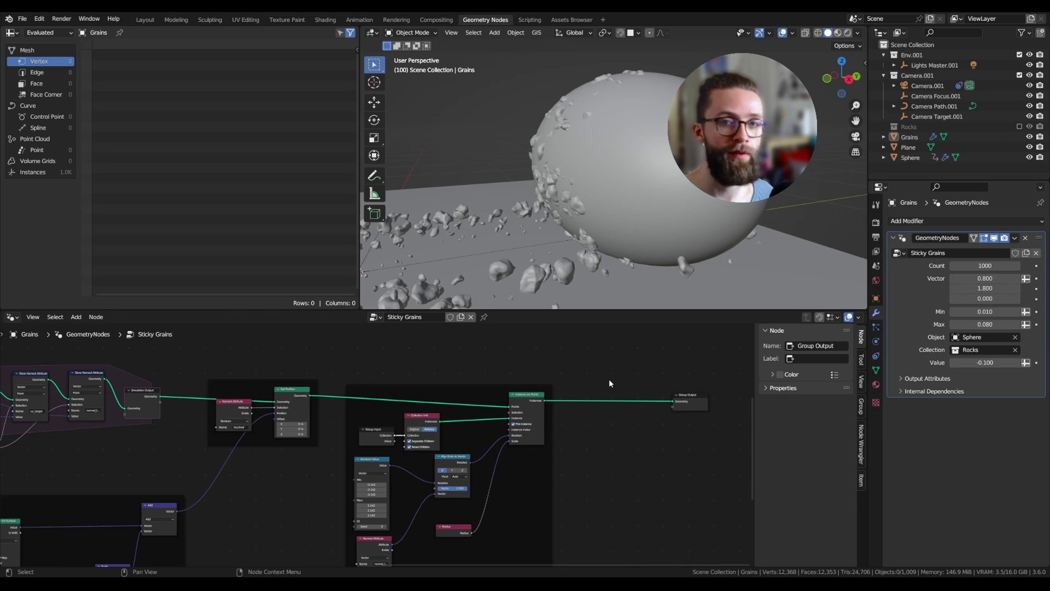
scroll(608, 382, up, 1)
key(ctrl+s)
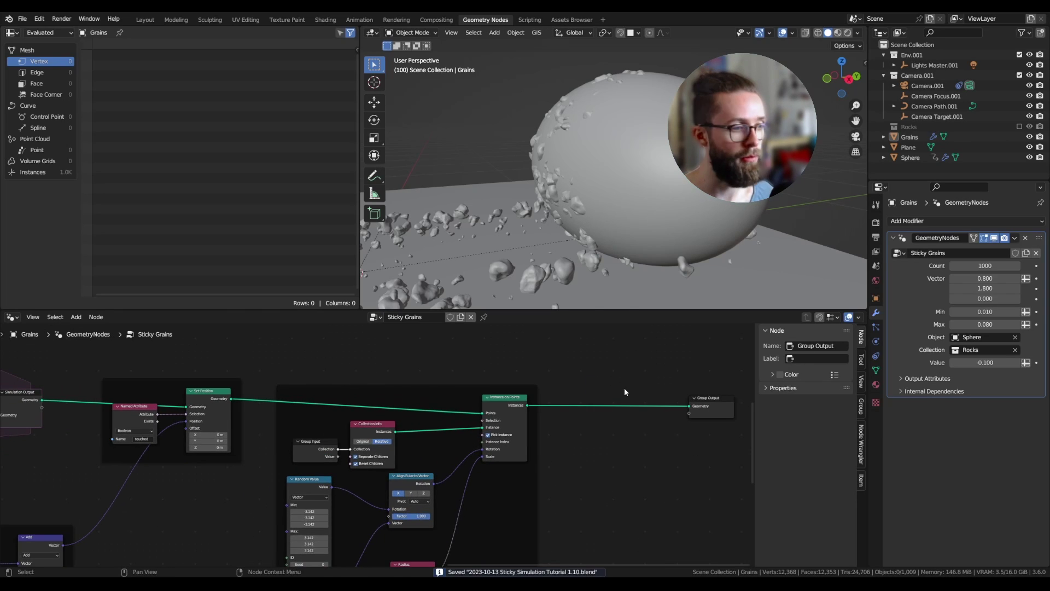
scroll(602, 394, down, 3)
middle_drag(533, 406, 607, 393)
click(607, 393)
key(m)
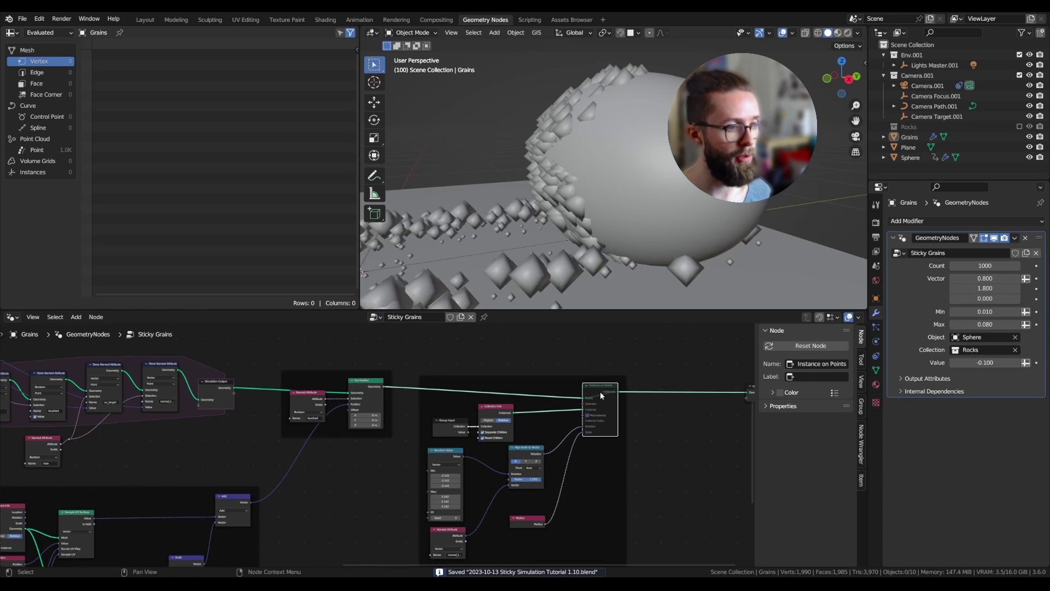
Step: Add a Points to Volume node fed by the Set Position node's Geometry output, above the instancing frame
scroll(600, 391, up, 1)
drag(404, 351, 404, 348)
text(point)
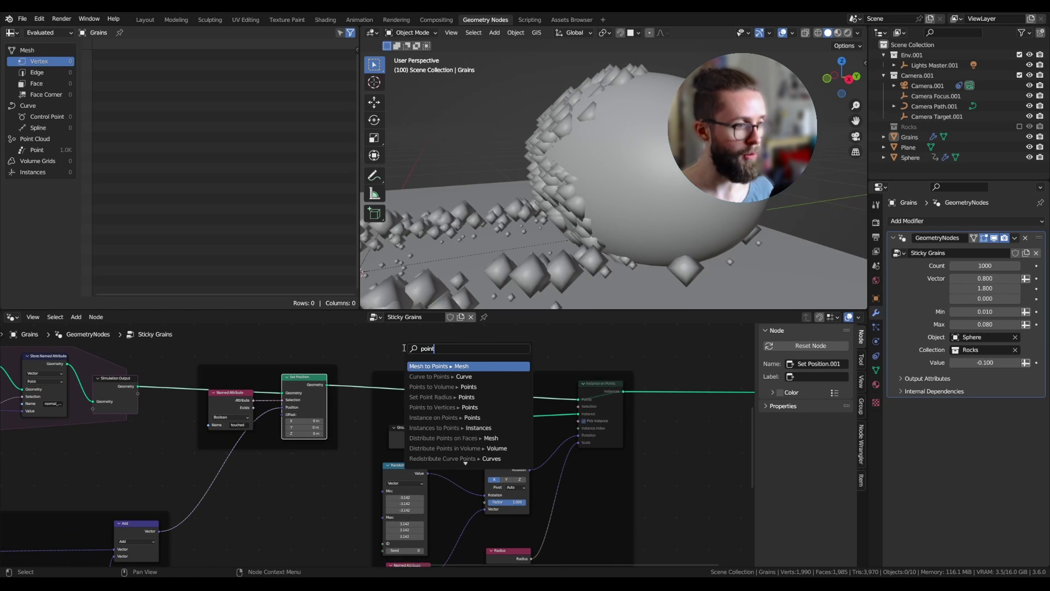
click(499, 386)
click(533, 353)
middle_drag(533, 353, 416, 404)
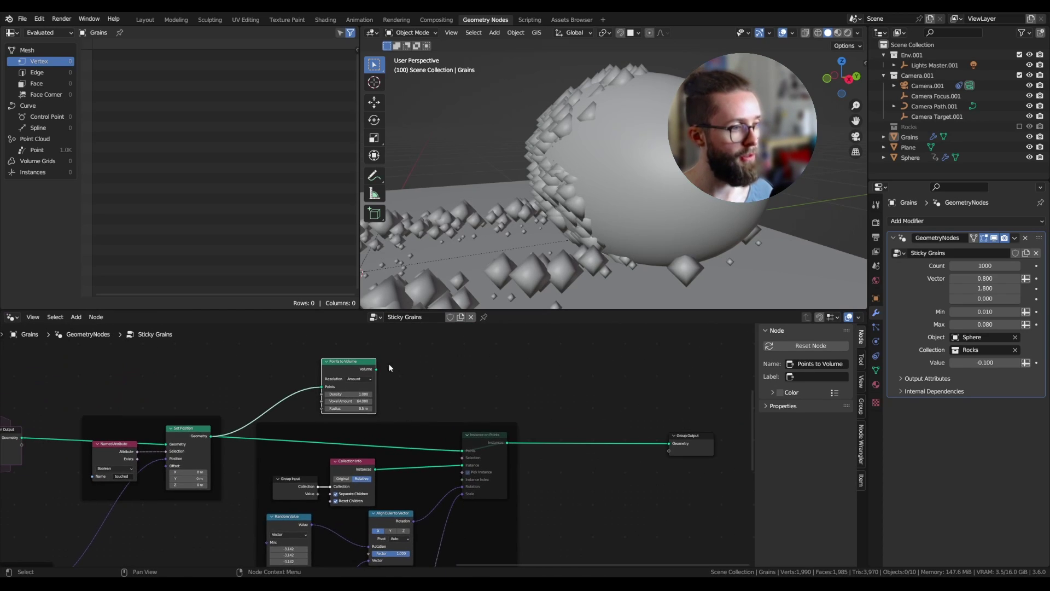
Step: Connect a Volume to Mesh node after Points to Volume and preview its mesh with a Viewer node
drag(376, 369, 410, 373)
text(volume)
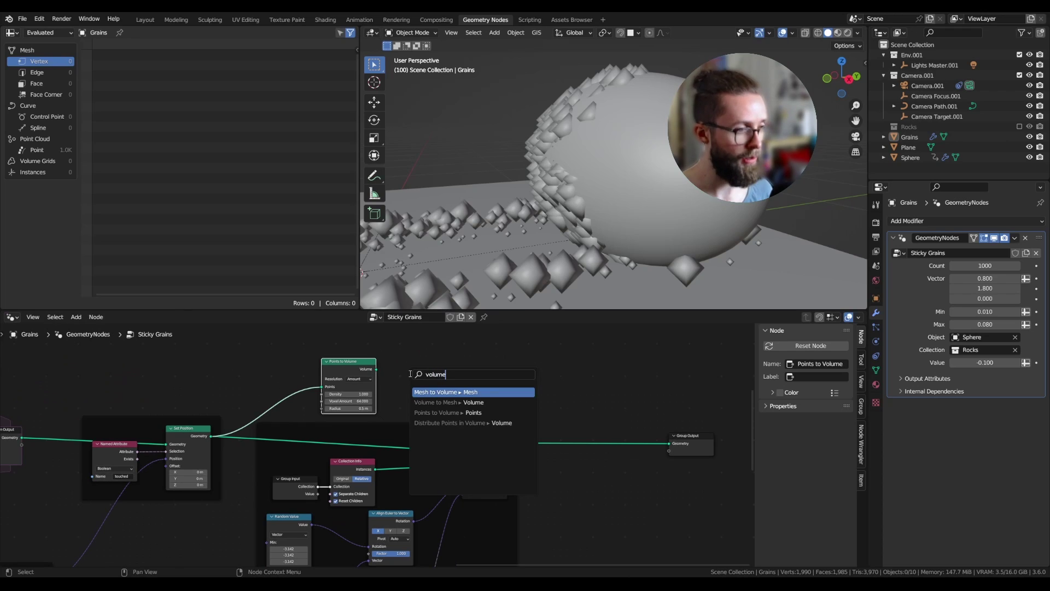
click(444, 402)
scroll(437, 393, up, 1)
ctrl+shift+click(441, 393)
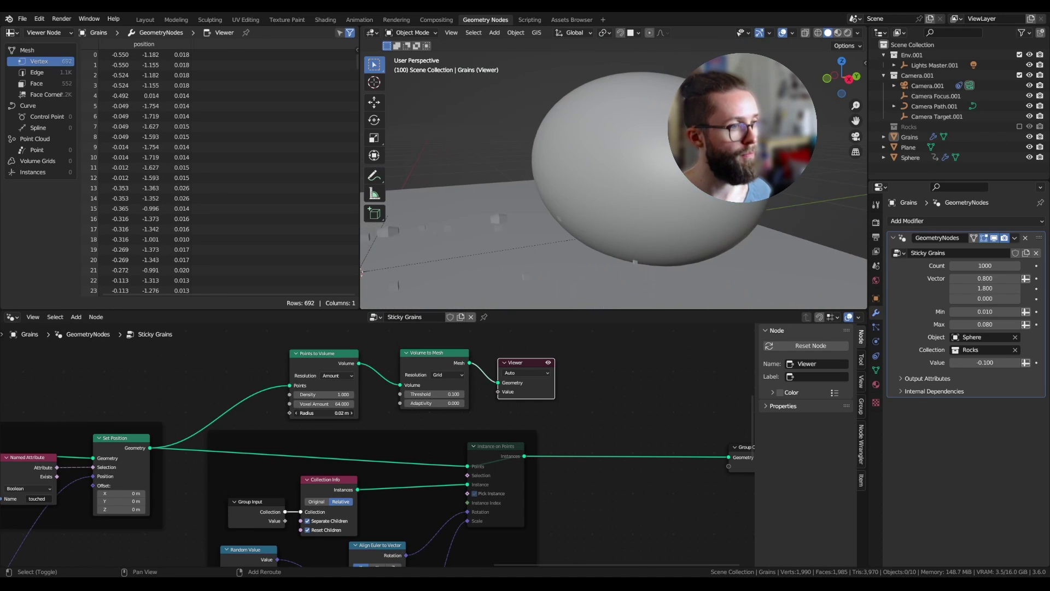
Step: Set the Points to Volume radius to 0.06 m and insert Subdivision Surface and Set Shade Smooth nodes before the Viewer
key(shift+a)
click(506, 351)
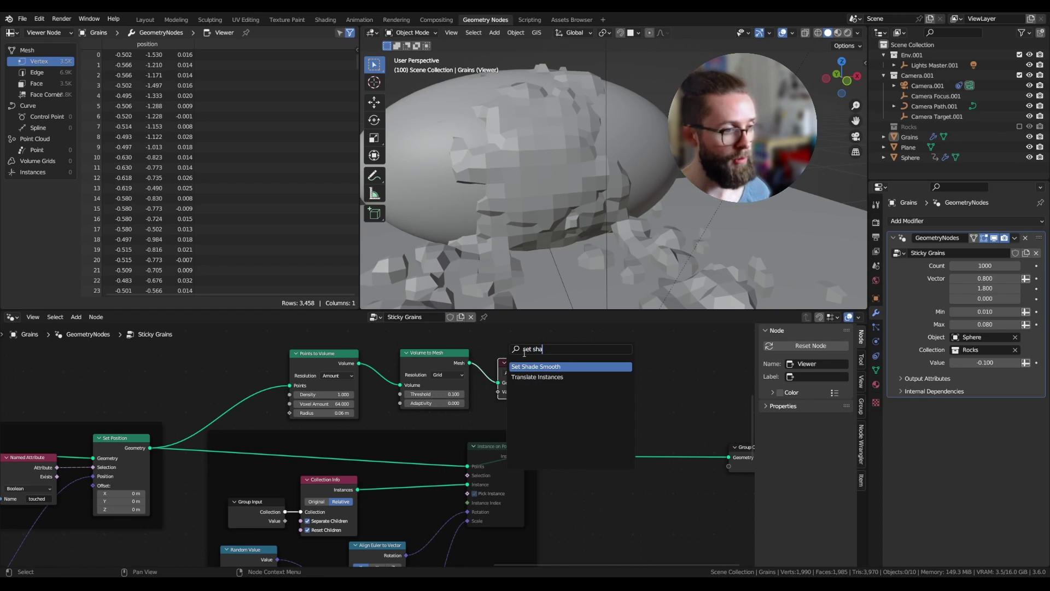
text(subdiv)
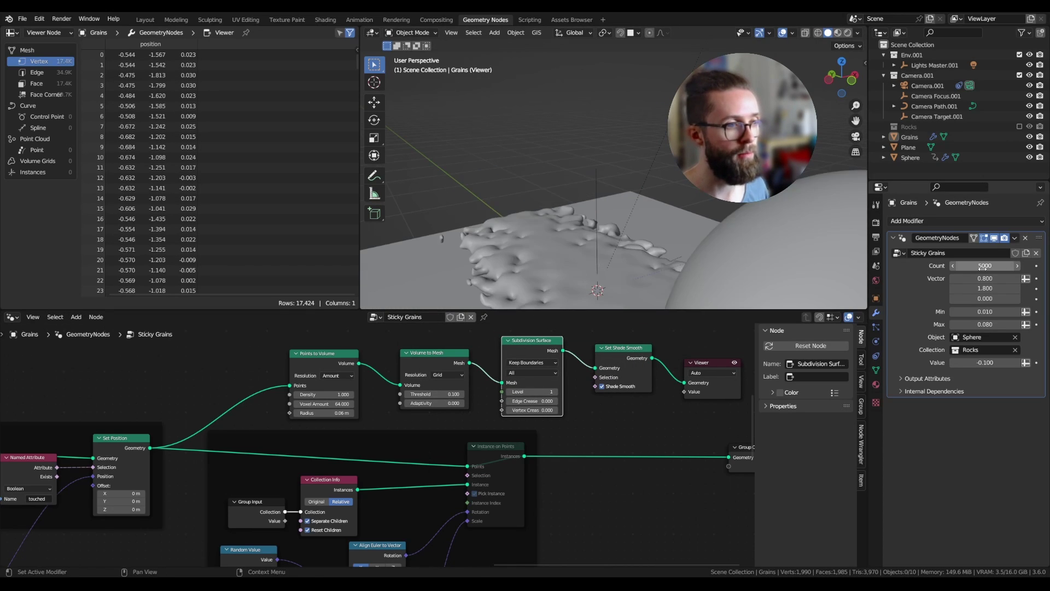
Step: Set the modifier's Count to 5000, save the file, and play the simulation to inspect the volume mesh
key(ctrl+s)
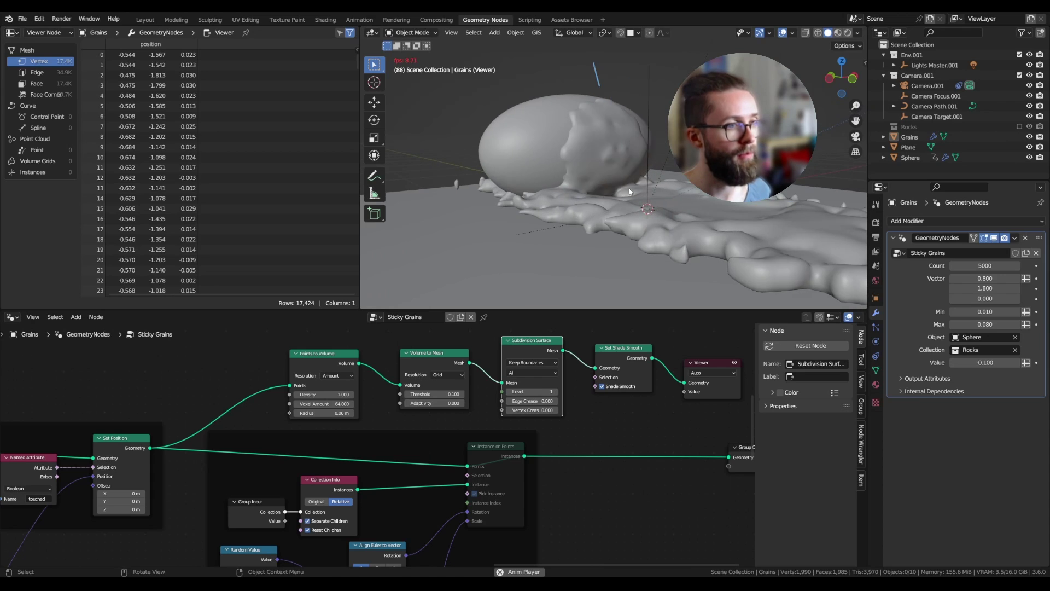
key(space)
click(806, 33)
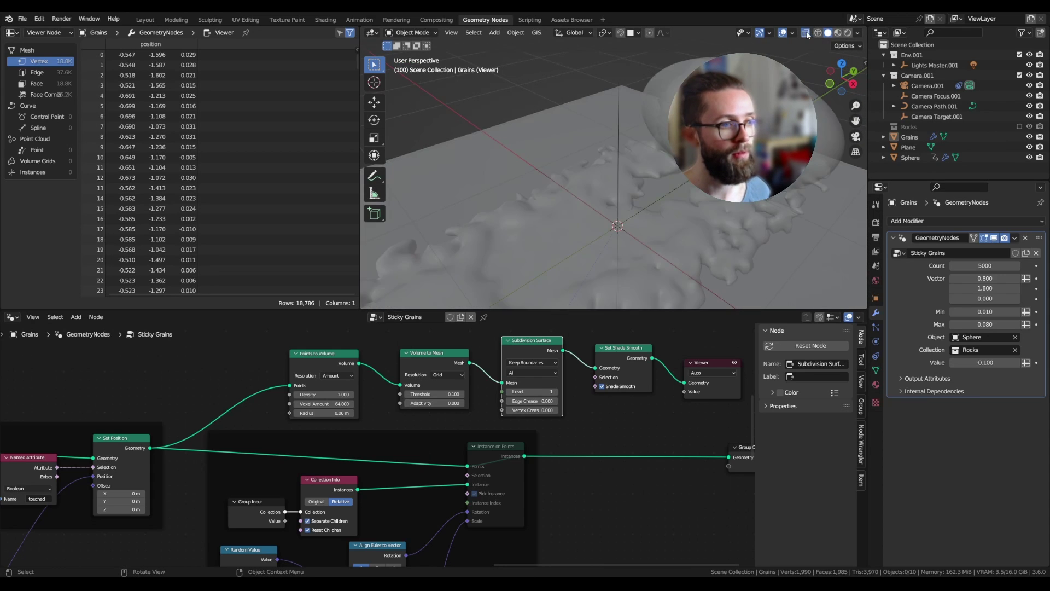
click(805, 33)
middle_drag(711, 137, 608, 187)
scroll(680, 186, down, 4)
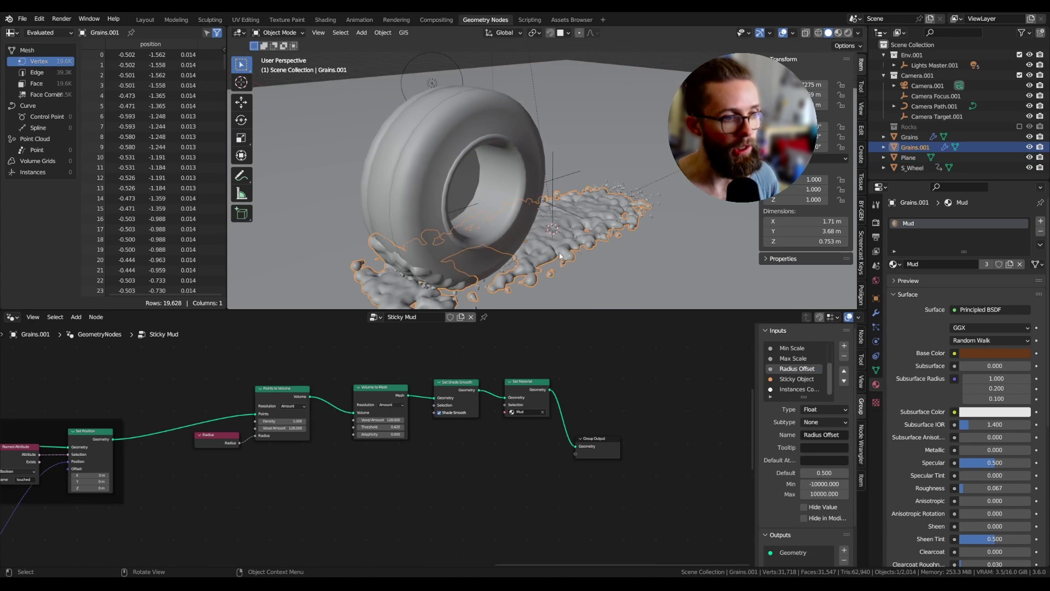
middle_drag(602, 235, 667, 253)
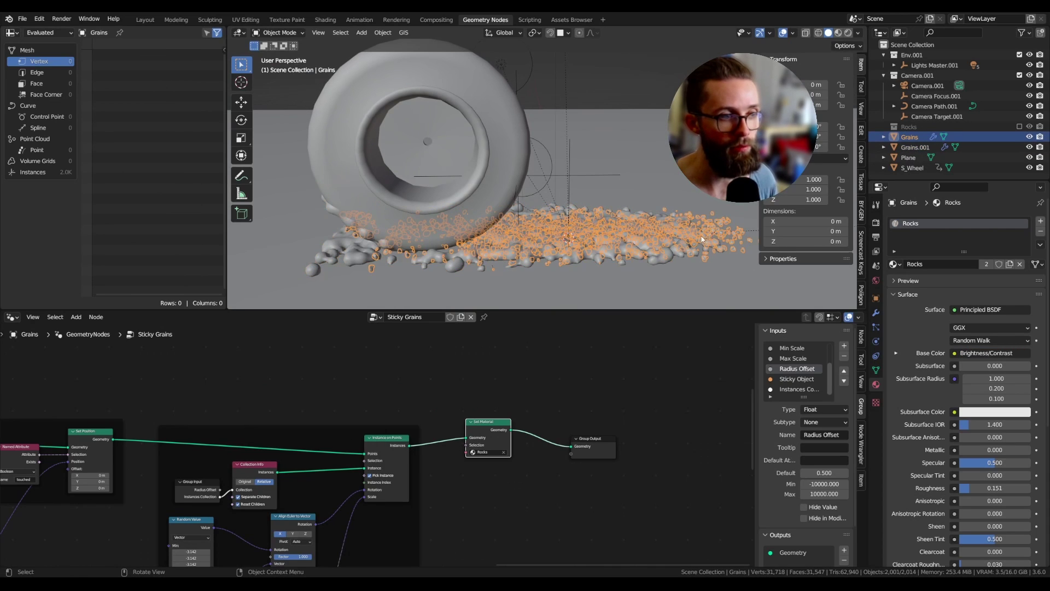
Step: Examine the Sticky Mud simulation on the wheel during playback, including the rendered camera view of the tire
middle_drag(672, 241, 650, 250)
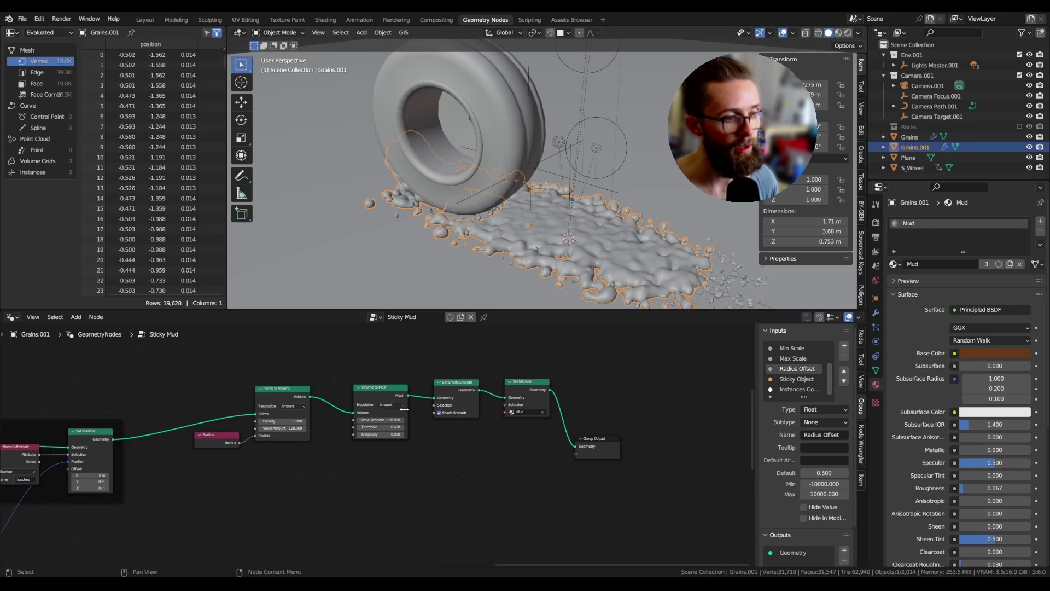
scroll(403, 409, up, 1)
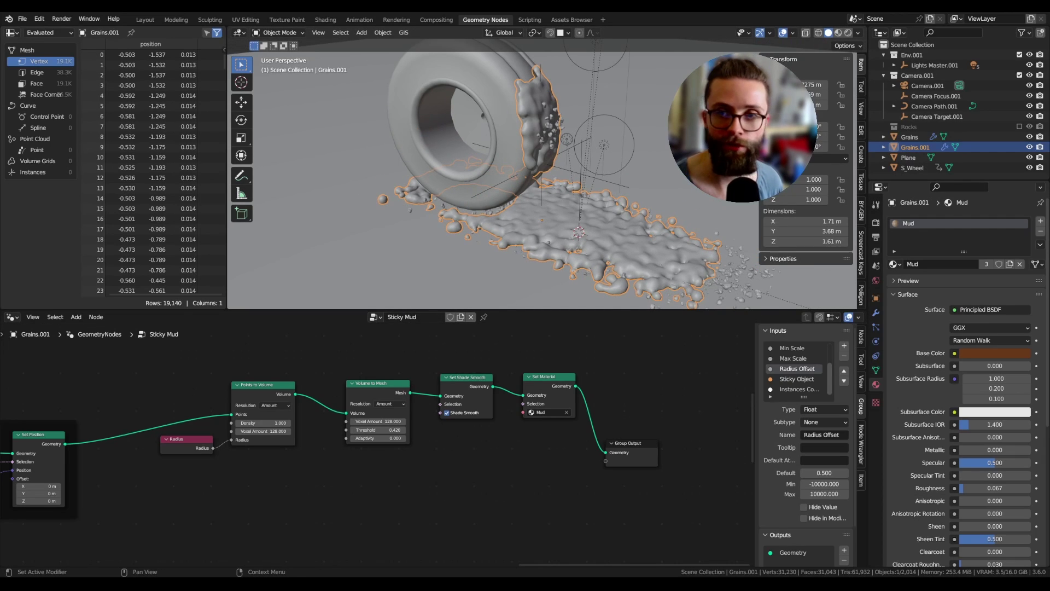
middle_drag(416, 230, 527, 187)
key(space)
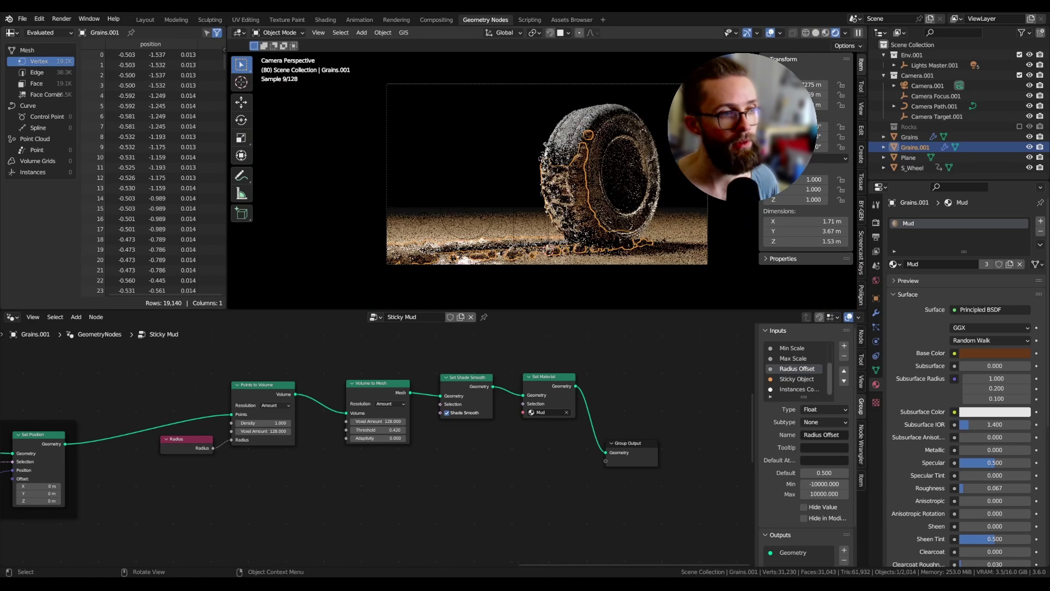
scroll(516, 173, up, 2)
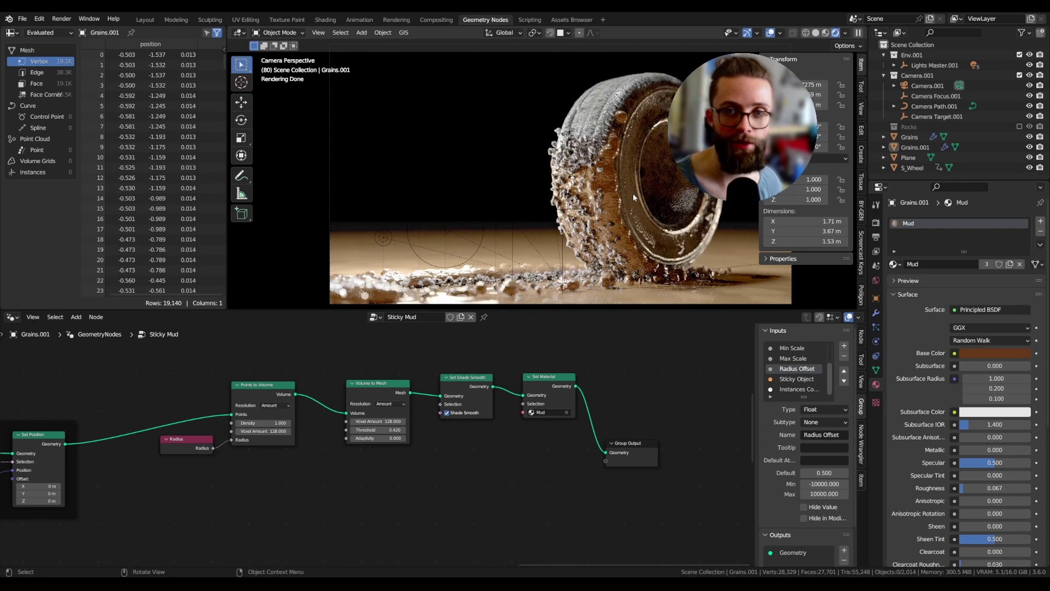
shift+middle_drag(642, 189, 542, 193)
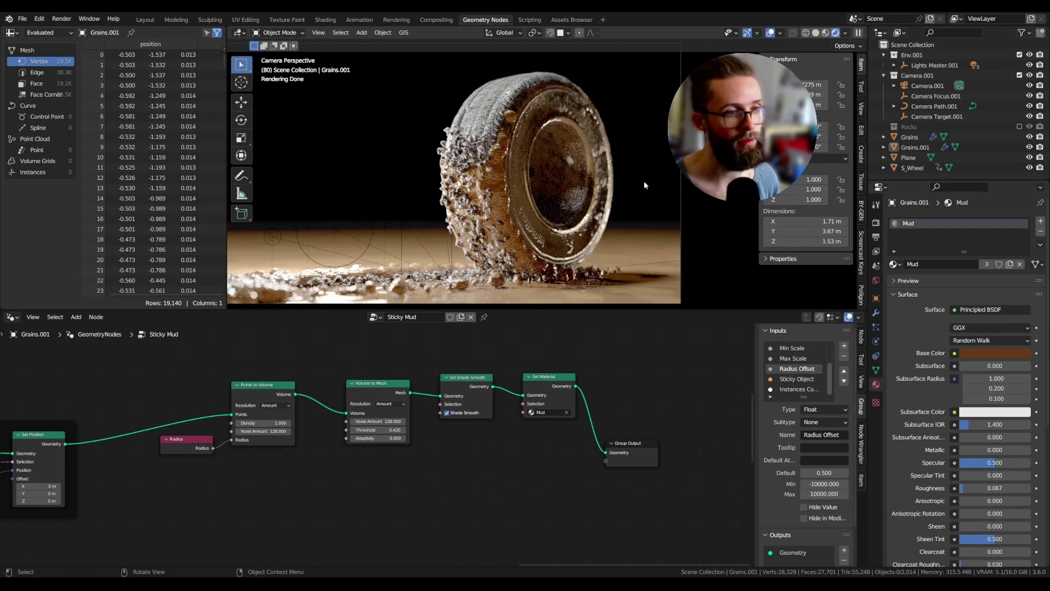
Step: Save the sticky simulation file and inspect up close how the rocks behave around the rolling sphere during playback
key(ctrl+s)
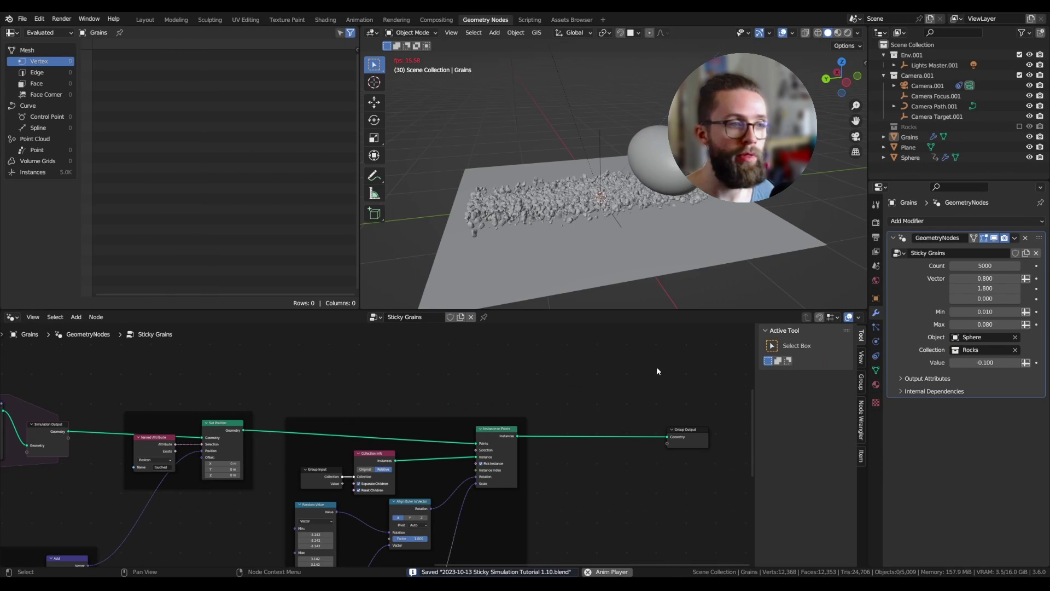
scroll(615, 205, up, 6)
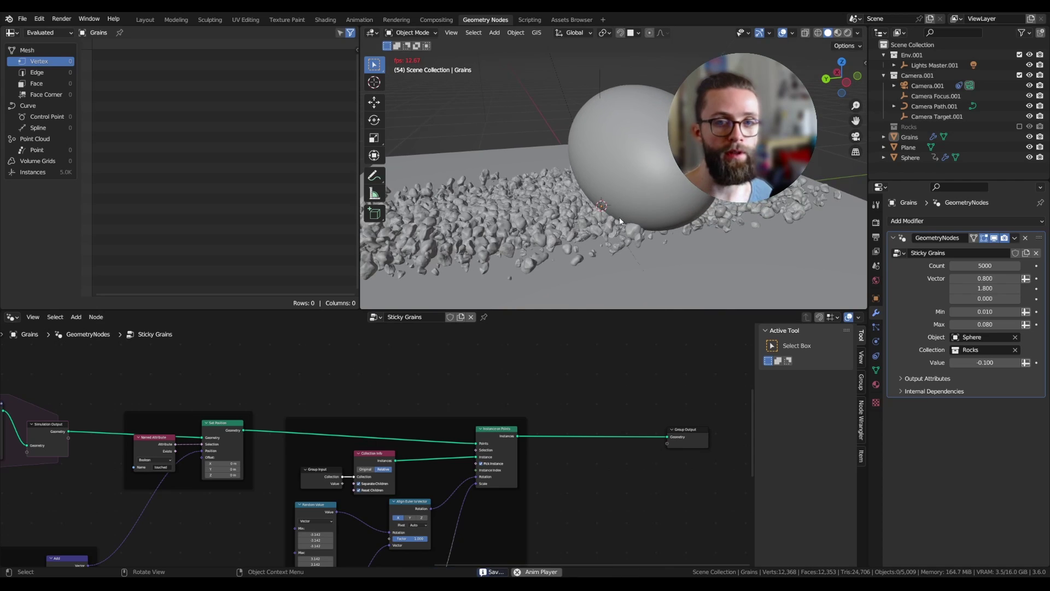
scroll(594, 159, up, 5)
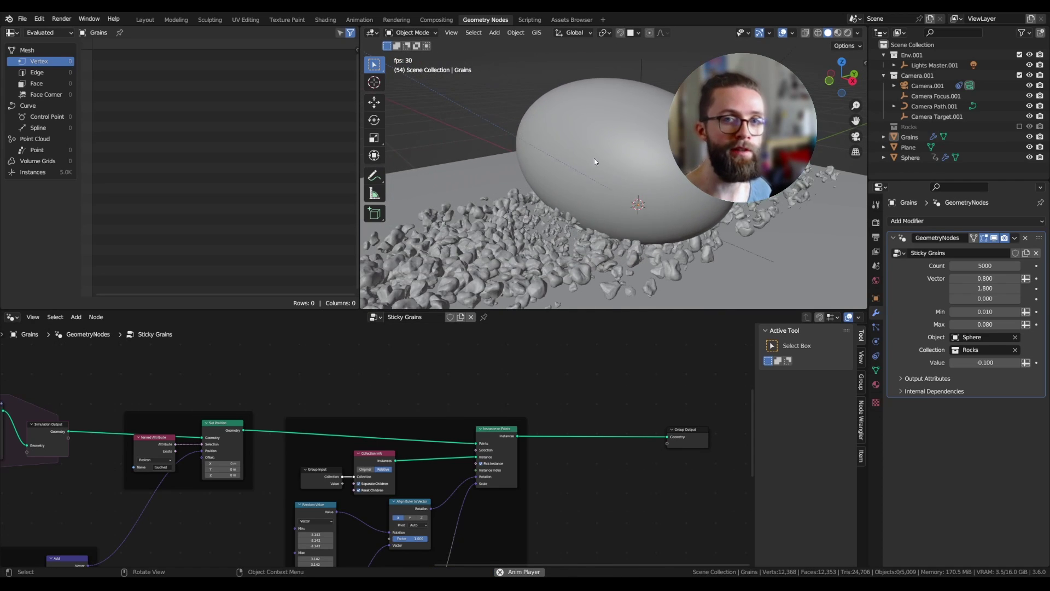